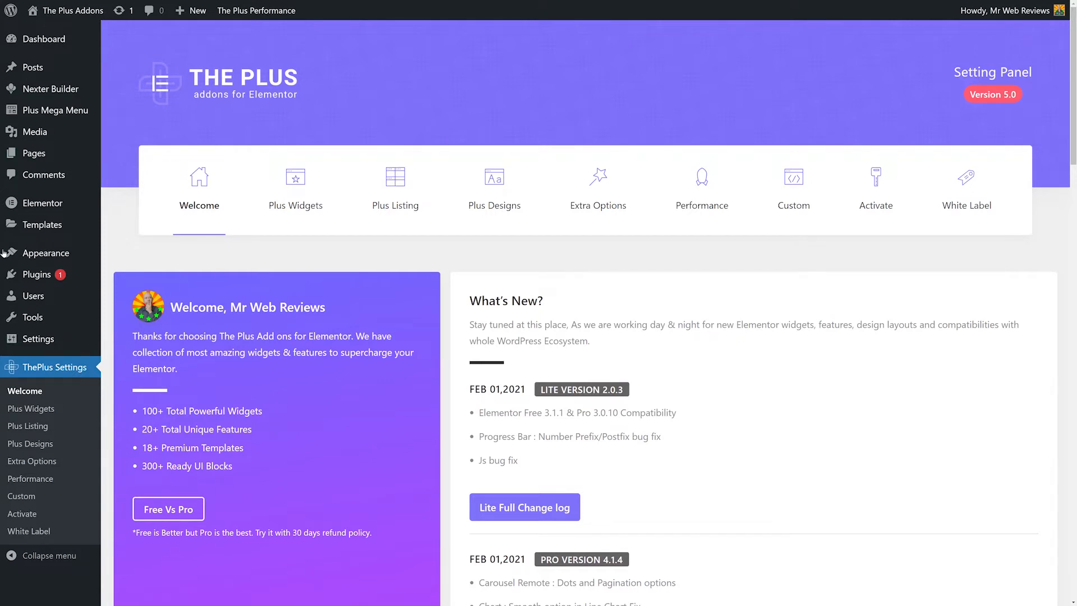
Search the theme directory for nexter.
{"action": "left_click", "coordinate": [42, 234]}
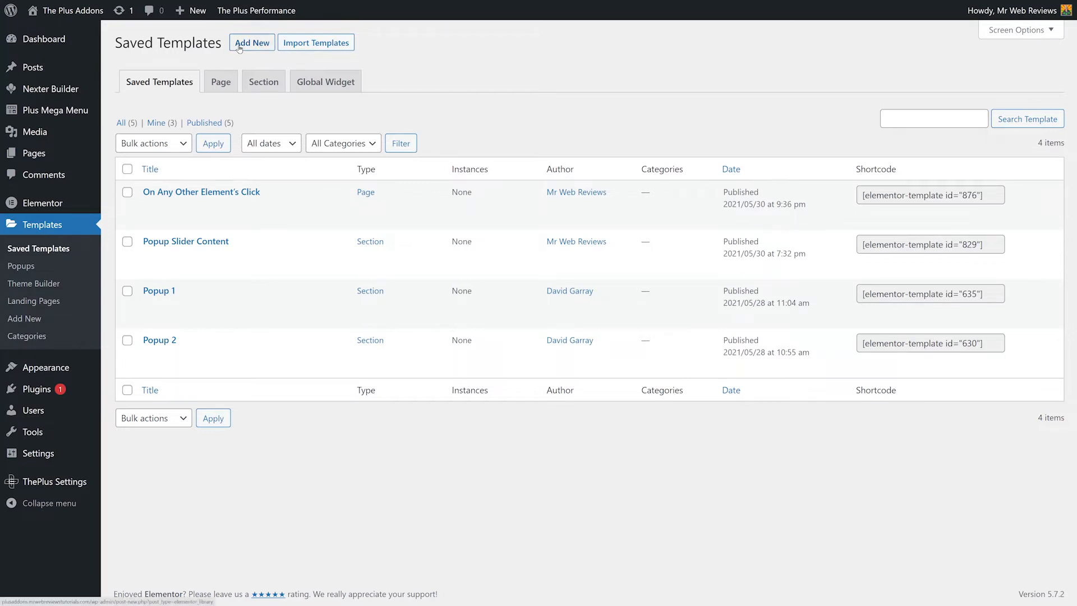
{"action": "left_click", "coordinate": [66, 91]}
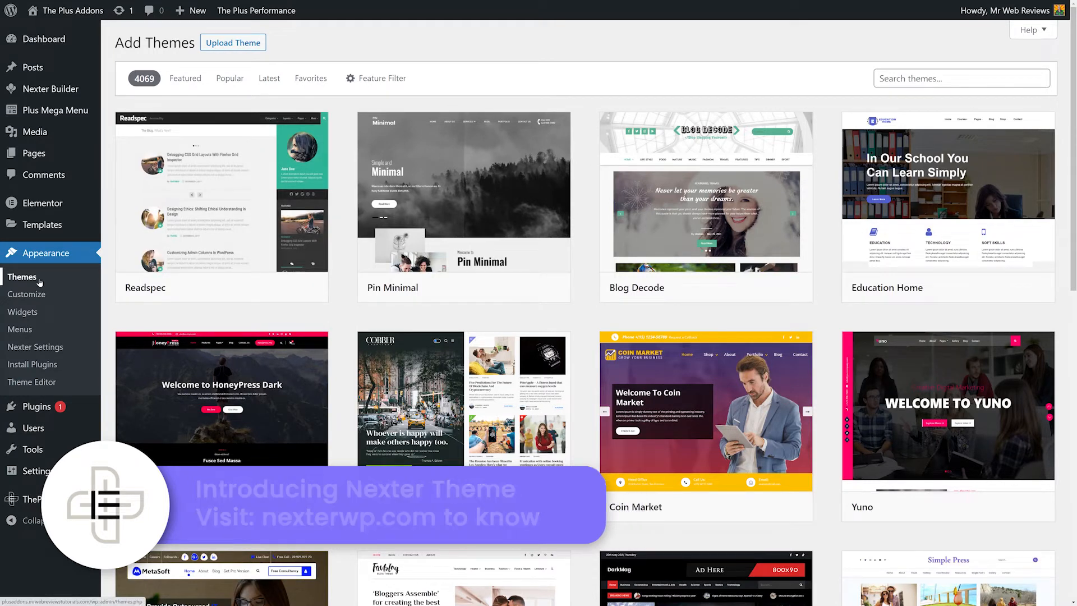
{"action": "left_click", "coordinate": [937, 85]}
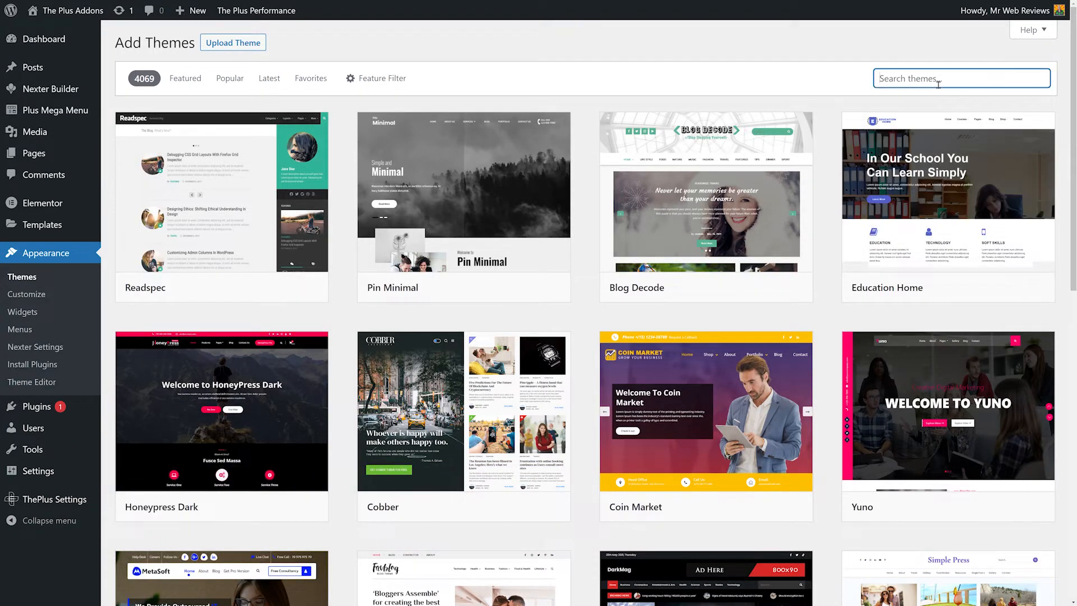
{"action": "type", "text": "nexter"}
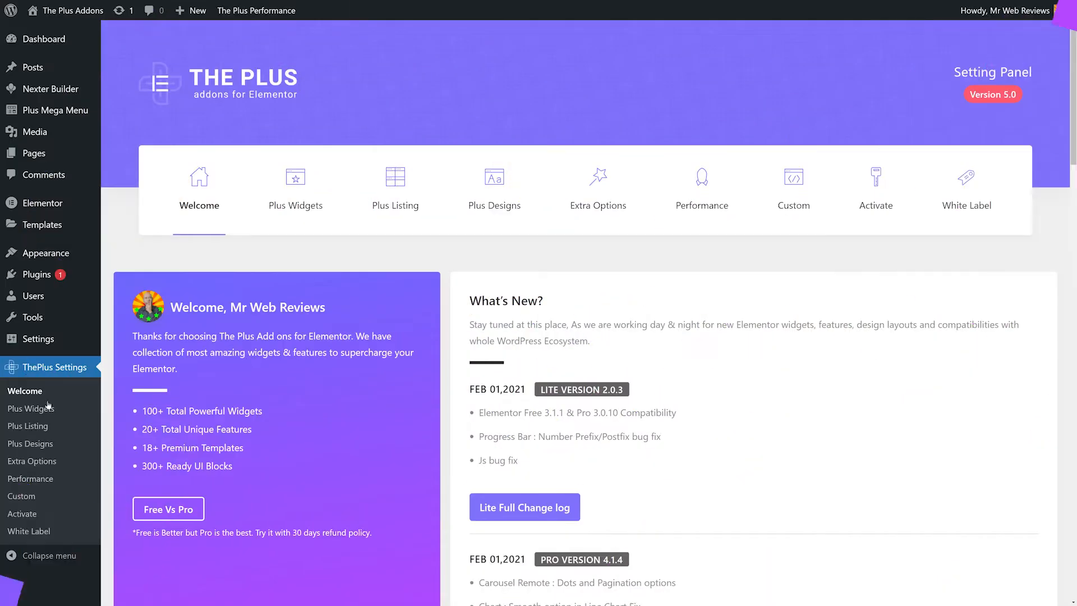
Search The Plus widget list for post widgets.
{"action": "left_click", "coordinate": [292, 212]}
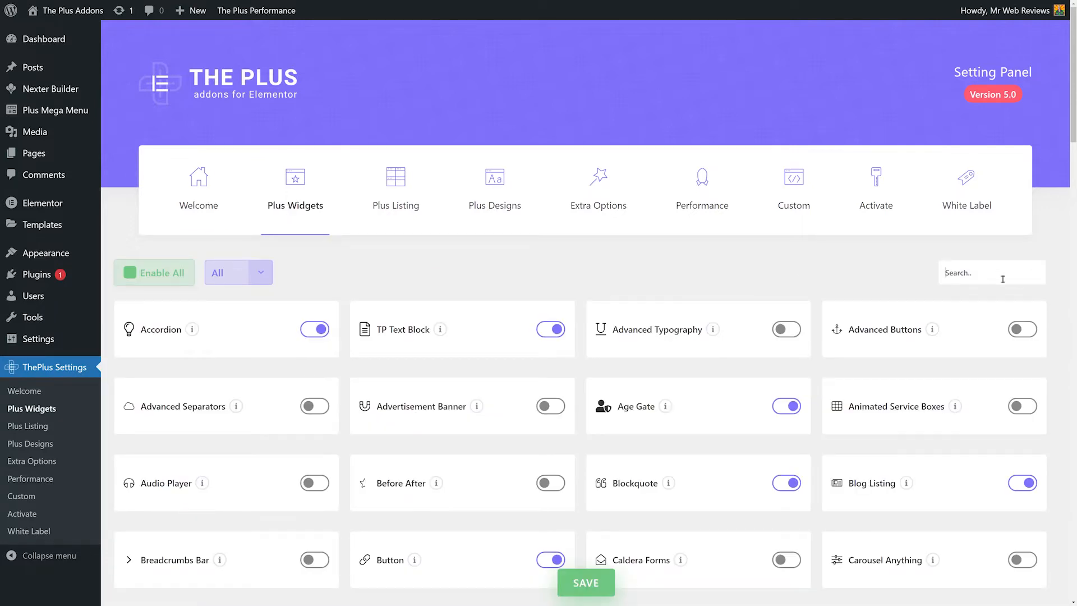
{"action": "type", "text": "post"}
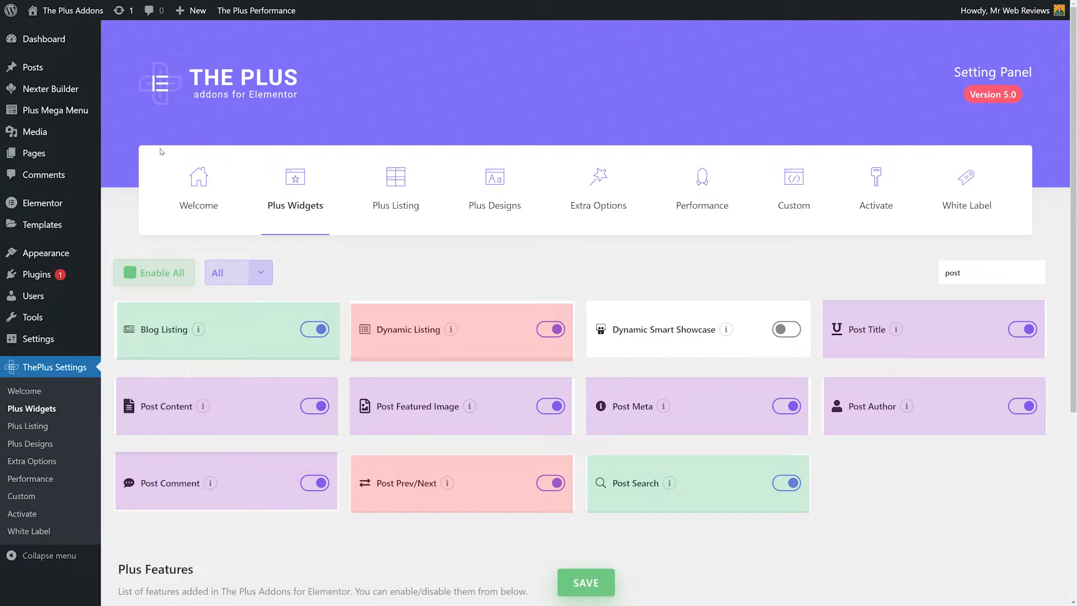
Create a new Nexter Builder template titled Blog Builder Template.
{"action": "left_click", "coordinate": [60, 92]}
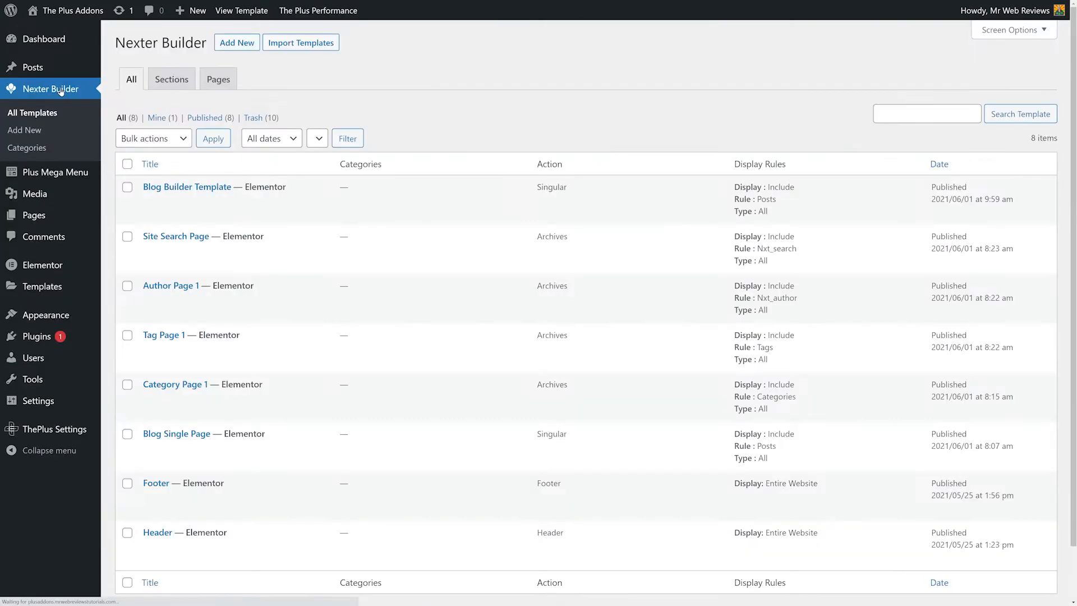
{"action": "left_click", "coordinate": [240, 42]}
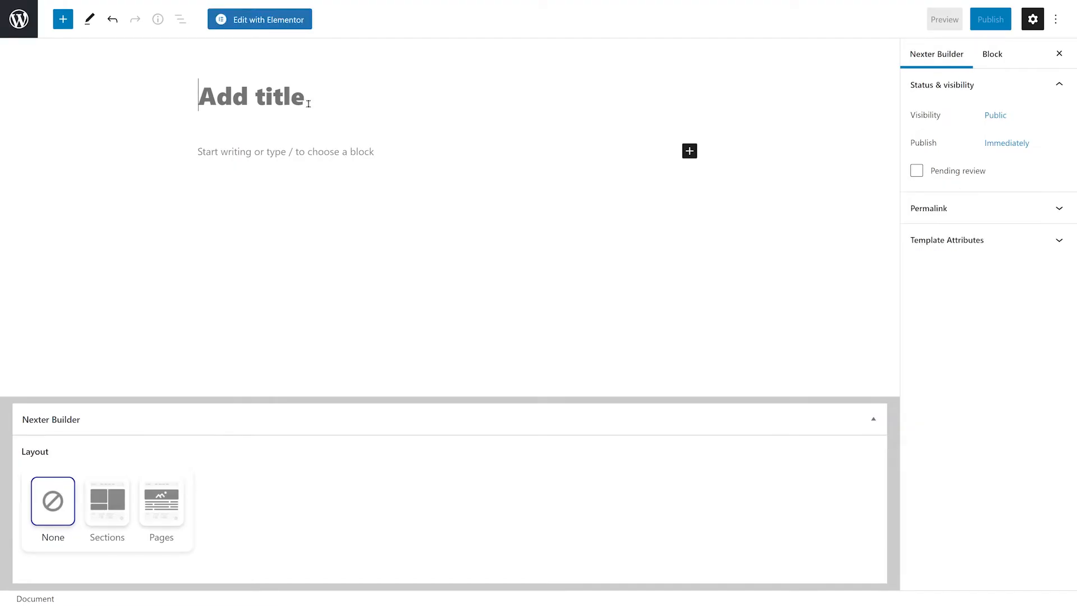
{"action": "type", "text": "Blog Builder Template"}
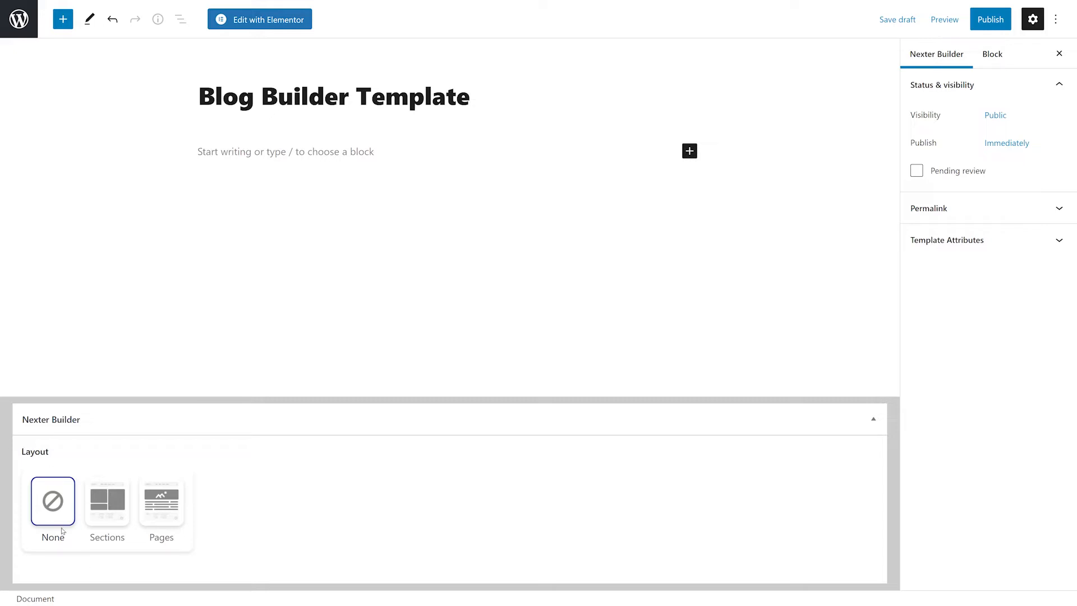
Set the template layout to Pages with the Singular page type for all posts.
{"action": "left_click", "coordinate": [170, 515]}
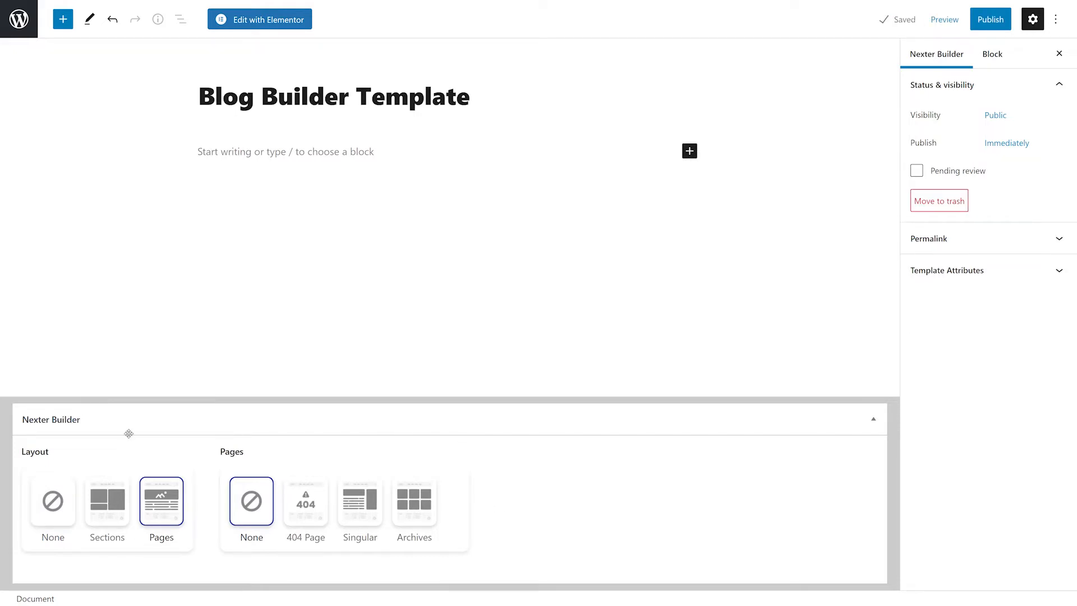
{"action": "left_click", "coordinate": [365, 516]}
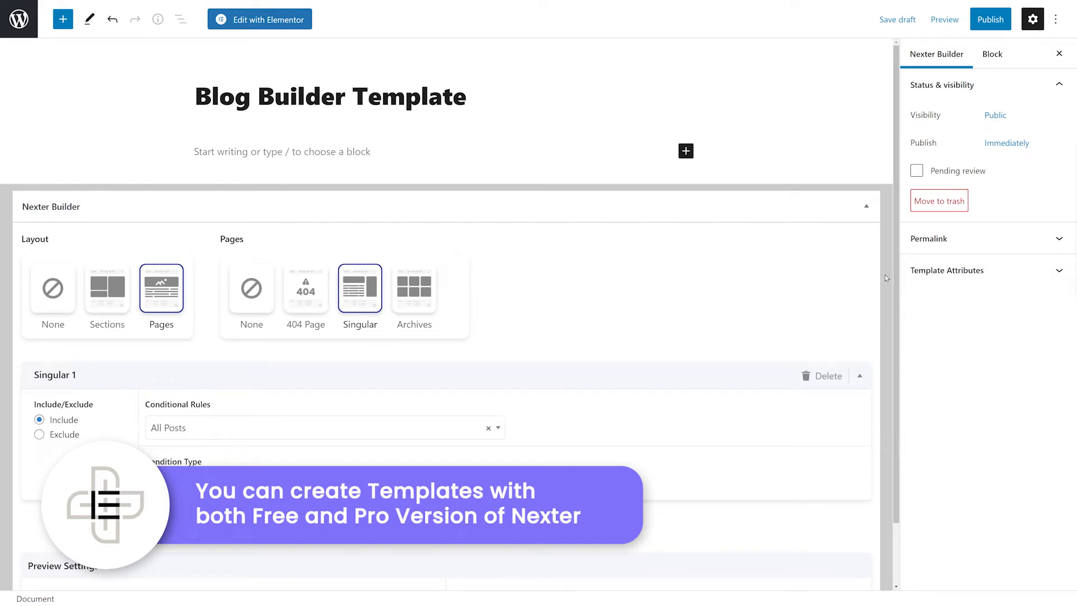
{"action": "scroll", "coordinate": [885, 277], "scroll_direction": "down", "scroll_amount": 1}
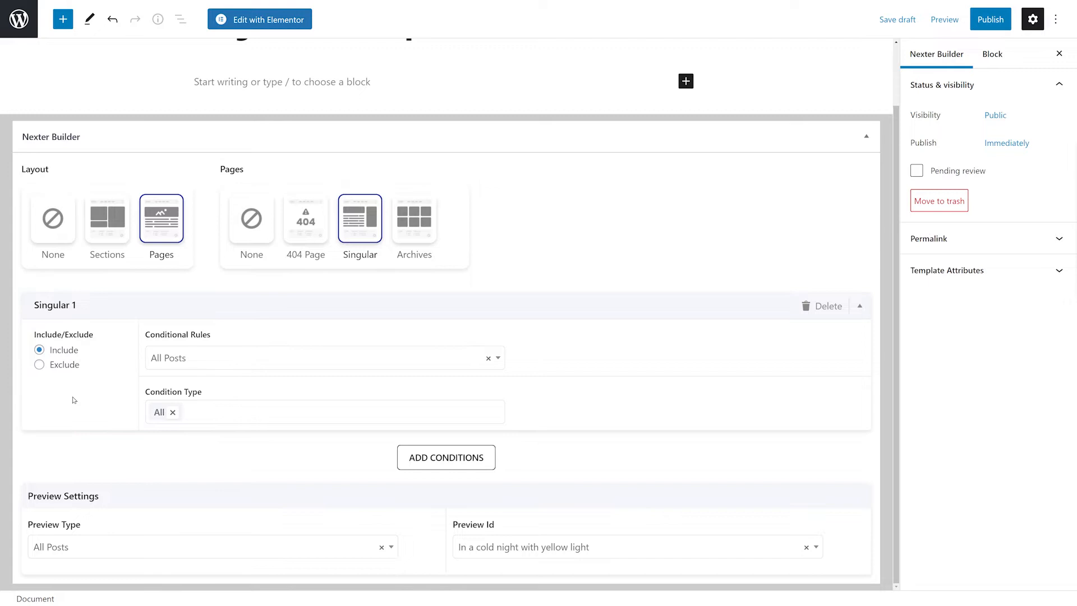
{"action": "left_click", "coordinate": [499, 358]}
{"action": "left_click", "coordinate": [500, 359]}
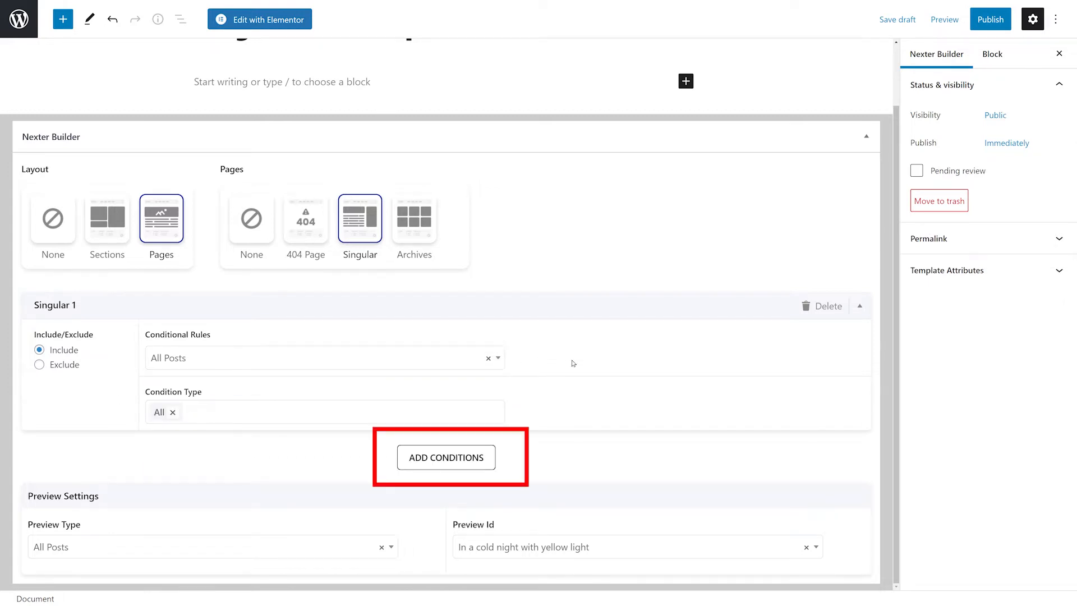
Add a second Singular display condition.
{"action": "left_click", "coordinate": [456, 460]}
{"action": "scroll", "coordinate": [591, 437], "scroll_direction": "down", "scroll_amount": 3}
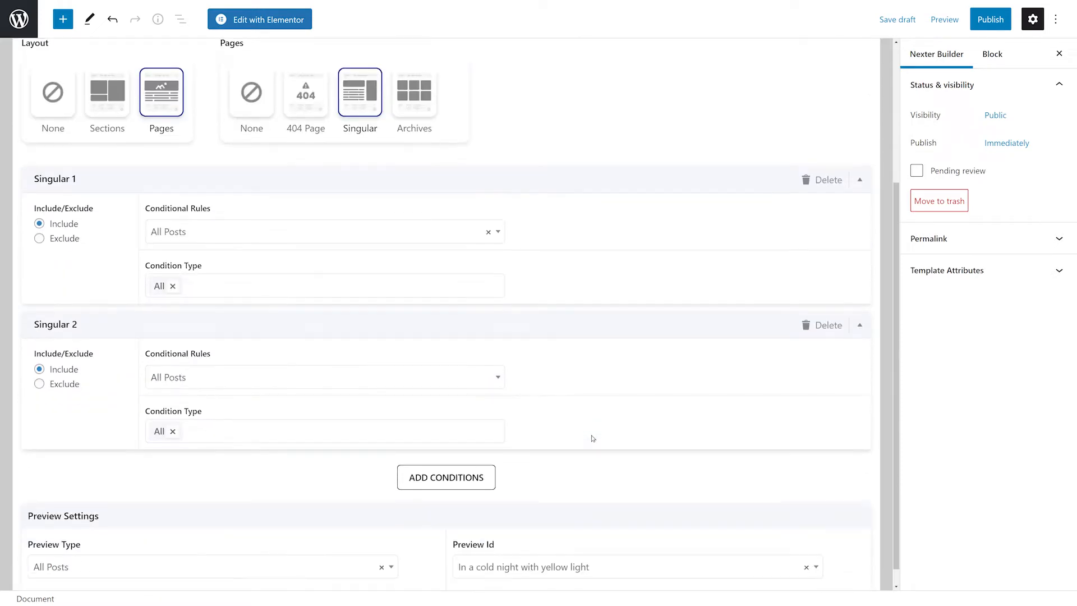
{"action": "left_click", "coordinate": [474, 455]}
{"action": "scroll", "coordinate": [601, 436], "scroll_direction": "down", "scroll_amount": 2}
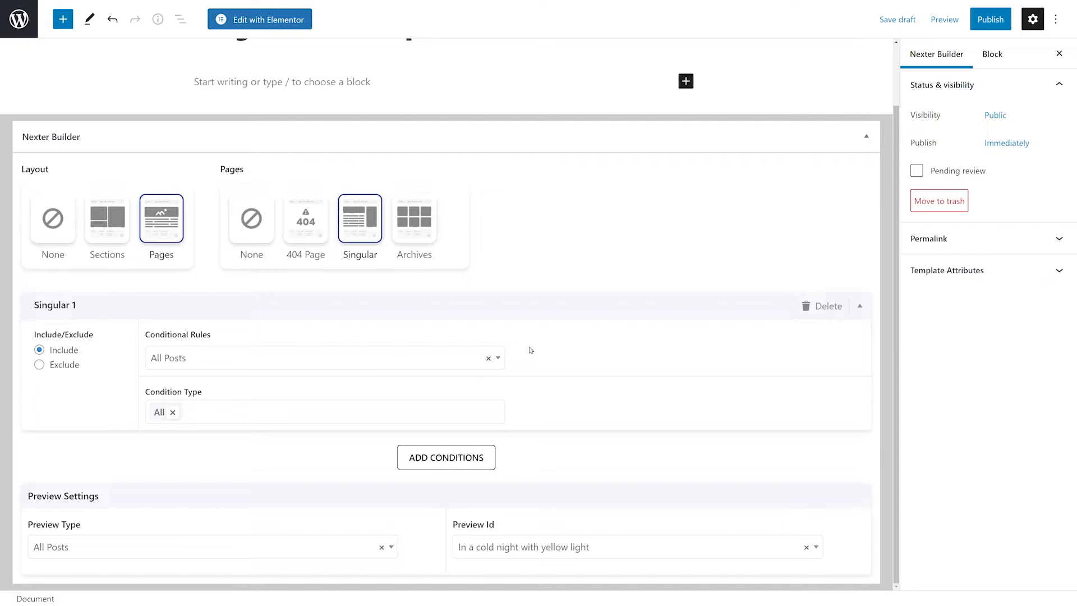
Set the preview post to In a cold night with yellow light.
{"action": "left_click", "coordinate": [498, 360]}
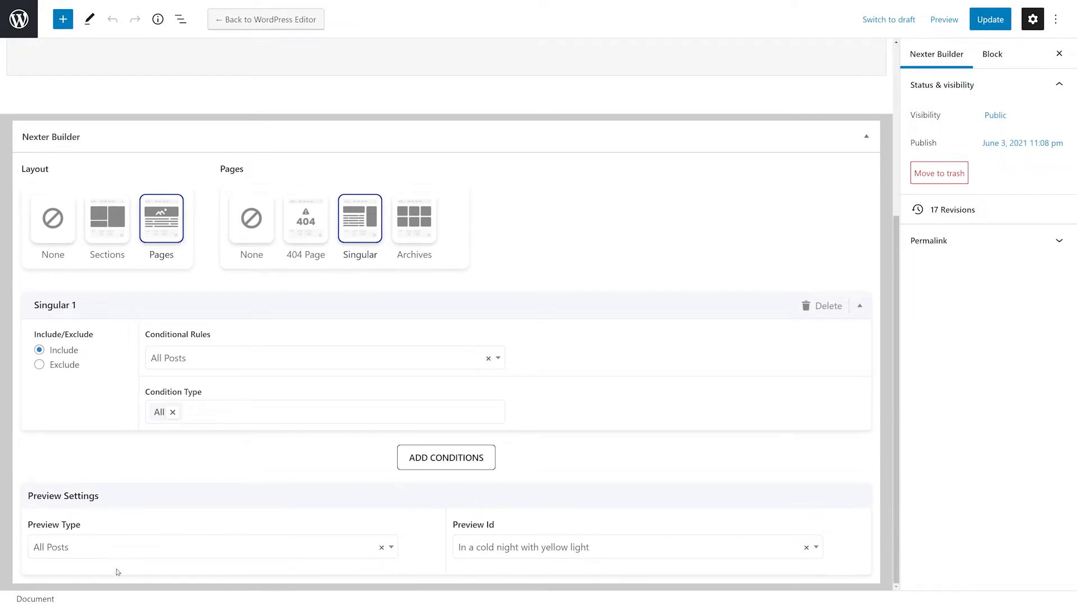
{"action": "left_click", "coordinate": [392, 548]}
{"action": "left_click", "coordinate": [392, 548]}
{"action": "left_click", "coordinate": [816, 548]}
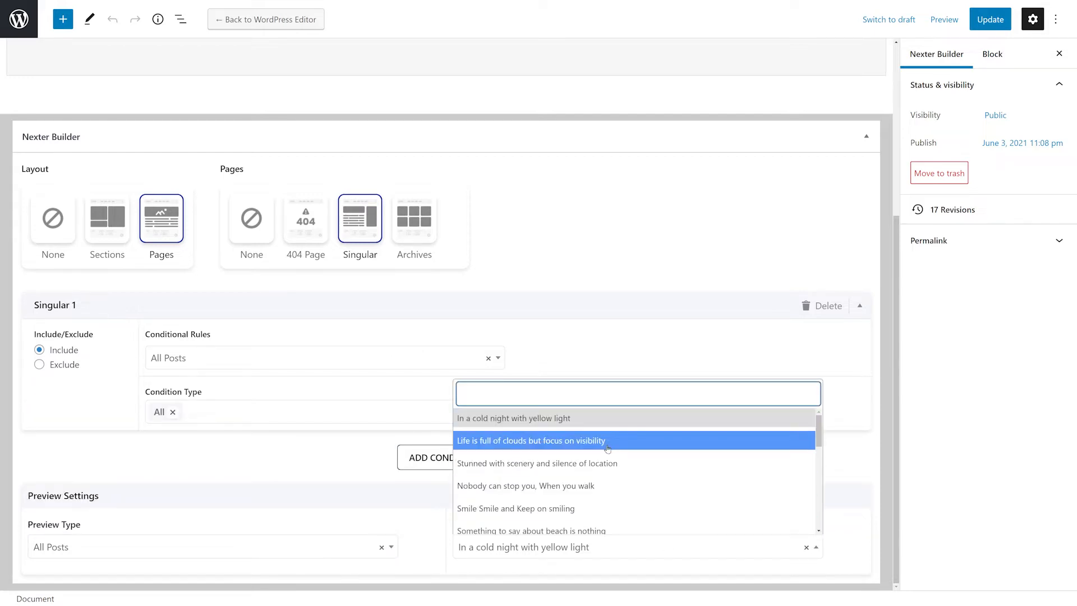
{"action": "left_click", "coordinate": [581, 426]}
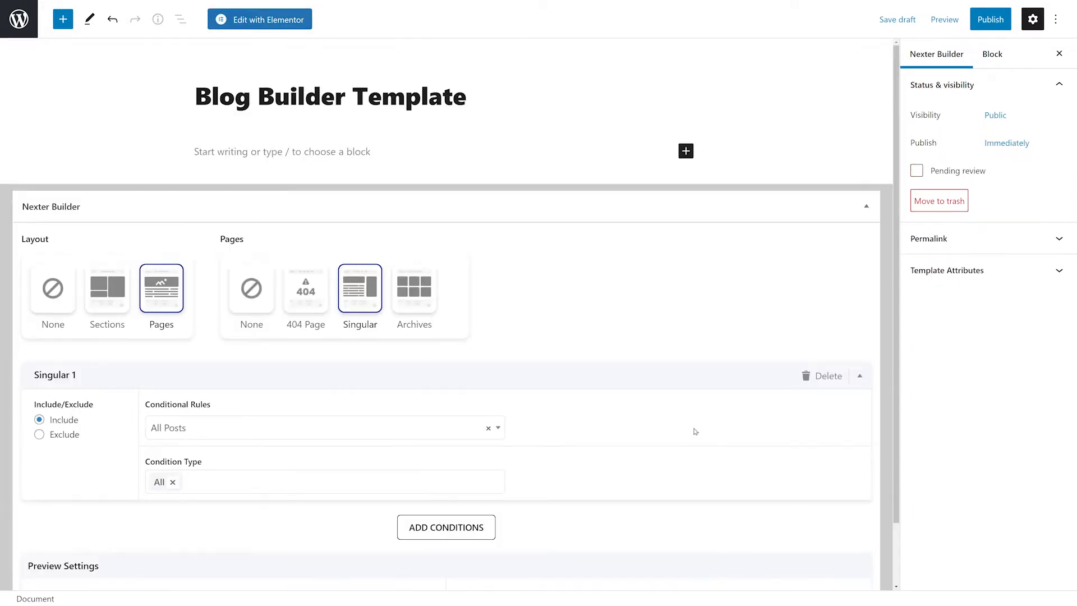
Publish the template.
{"action": "left_click", "coordinate": [988, 26]}
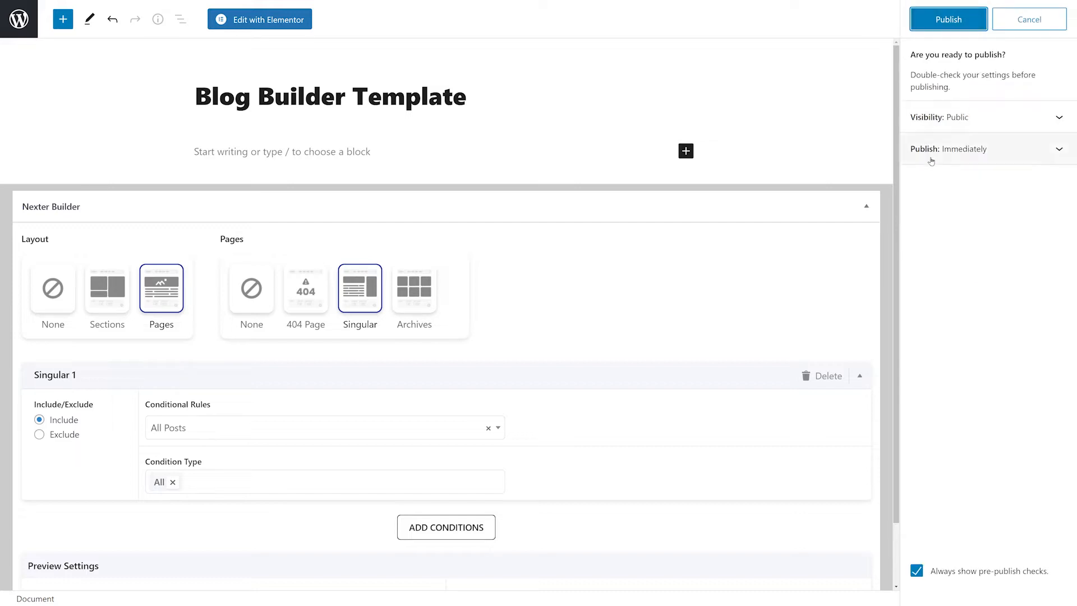
{"action": "left_click", "coordinate": [954, 23]}
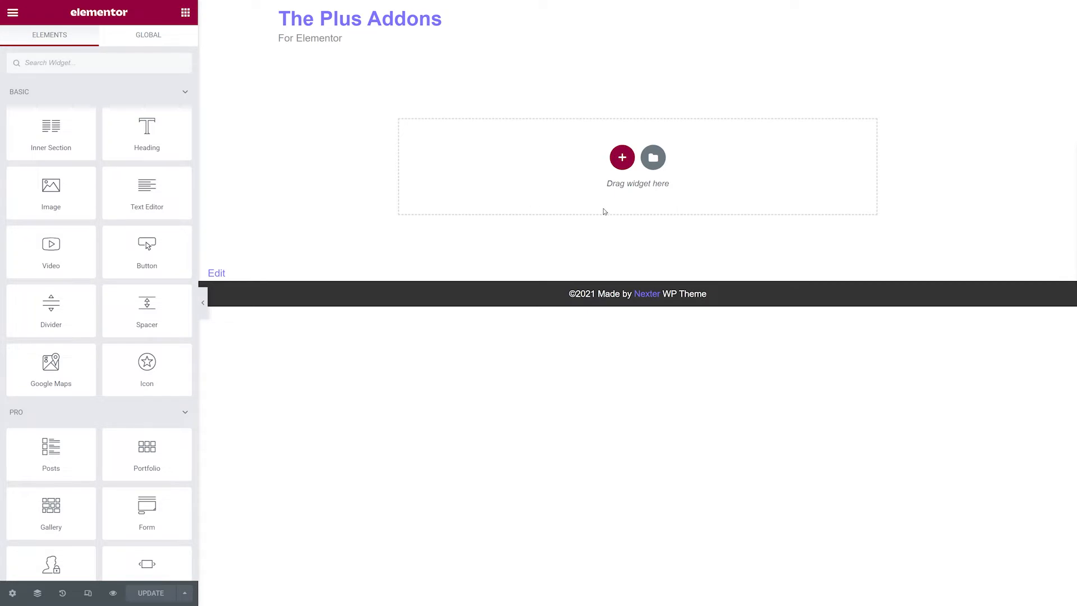
Add a one-column section to the Elementor canvas.
{"action": "left_click", "coordinate": [621, 158]}
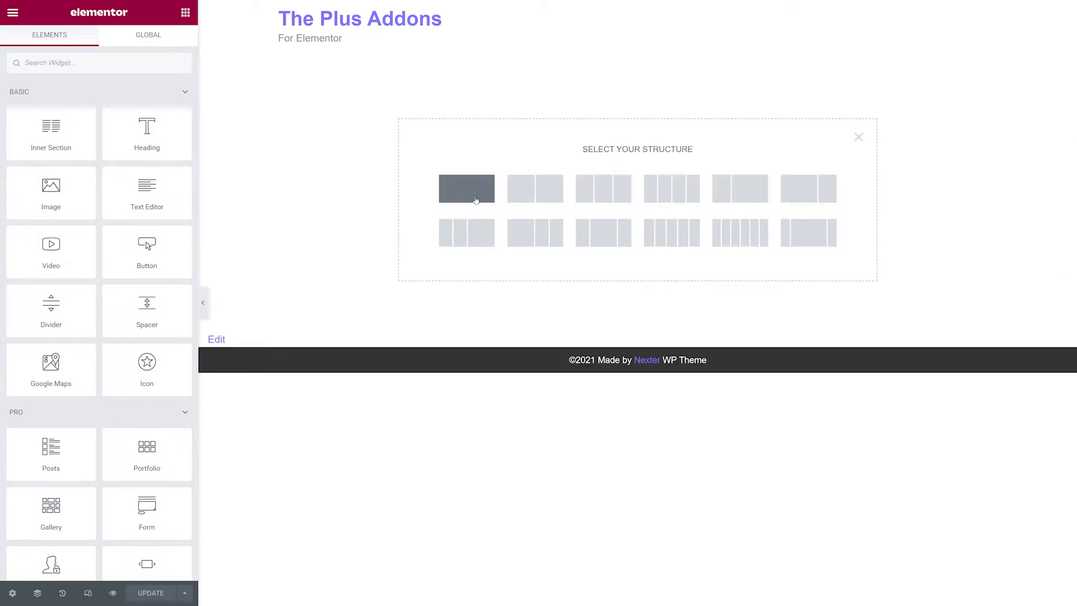
{"action": "left_click", "coordinate": [476, 199]}
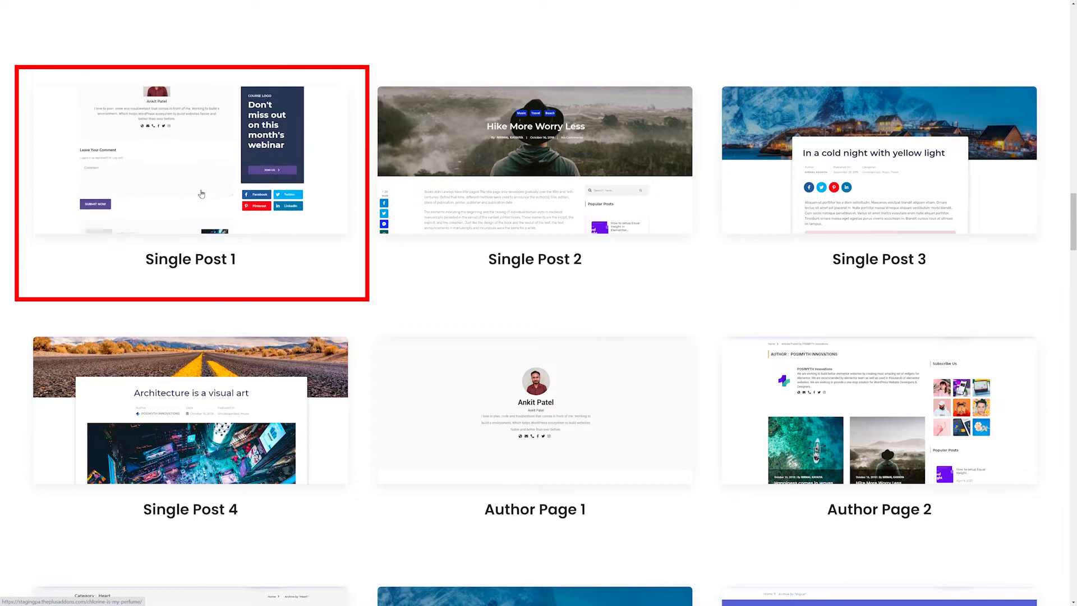
Open the Single Post 1 demo page and copy its title banner section.
{"action": "left_click", "coordinate": [201, 194]}
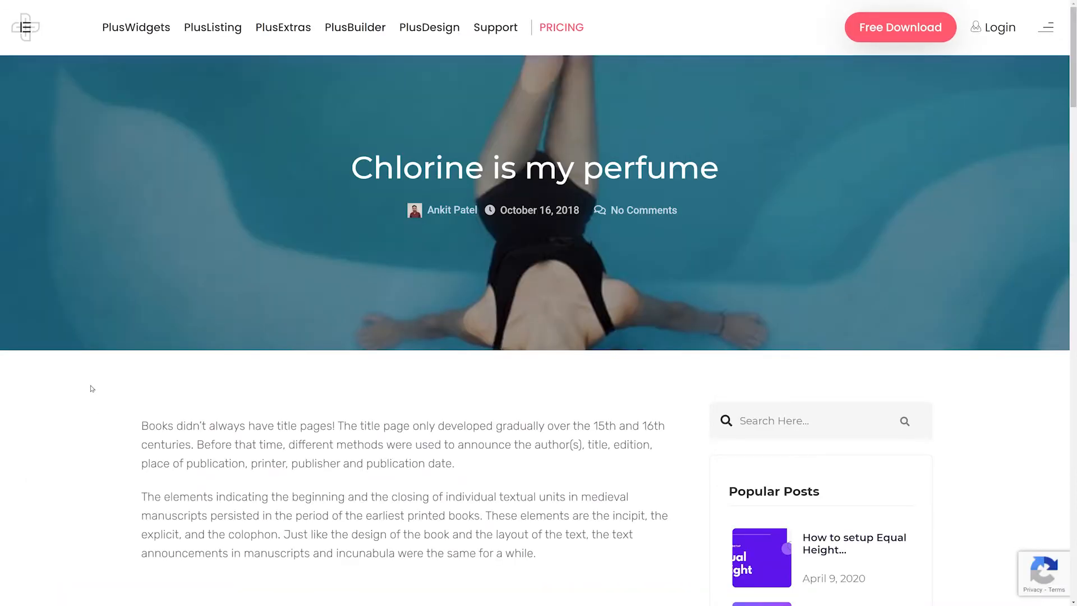
{"action": "scroll", "coordinate": [92, 389], "scroll_direction": "down", "scroll_amount": 12}
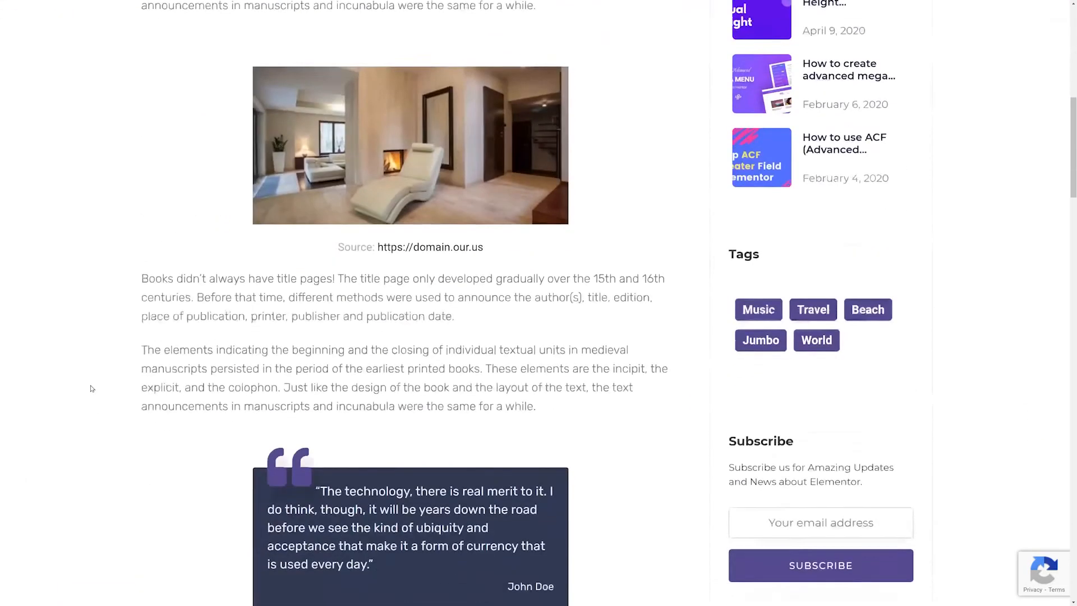
{"action": "scroll", "coordinate": [92, 388], "scroll_direction": "down", "scroll_amount": 15}
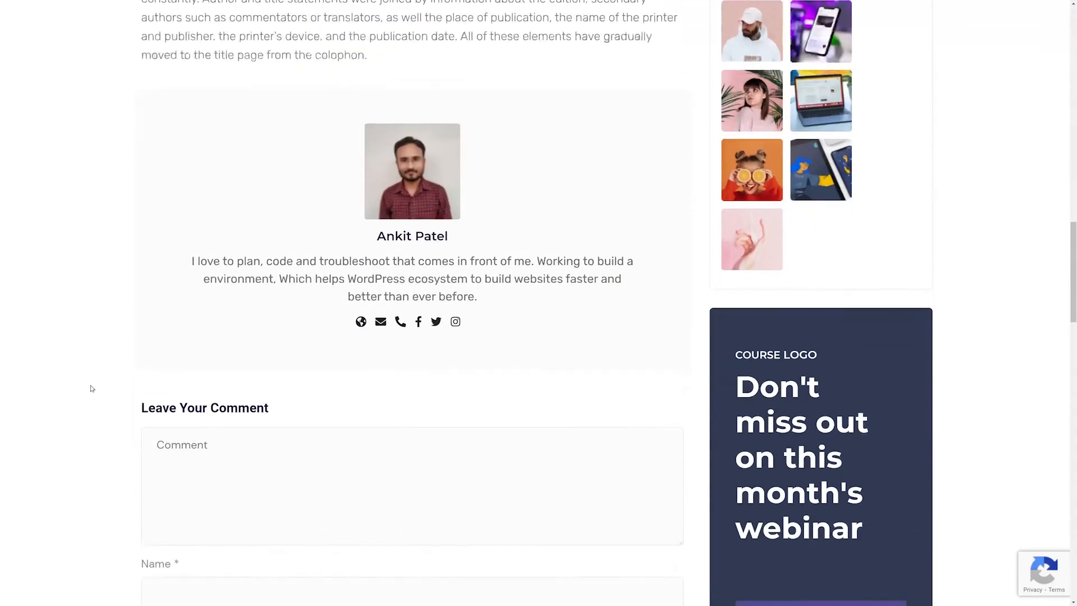
{"action": "scroll", "coordinate": [92, 389], "scroll_direction": "up", "scroll_amount": 20}
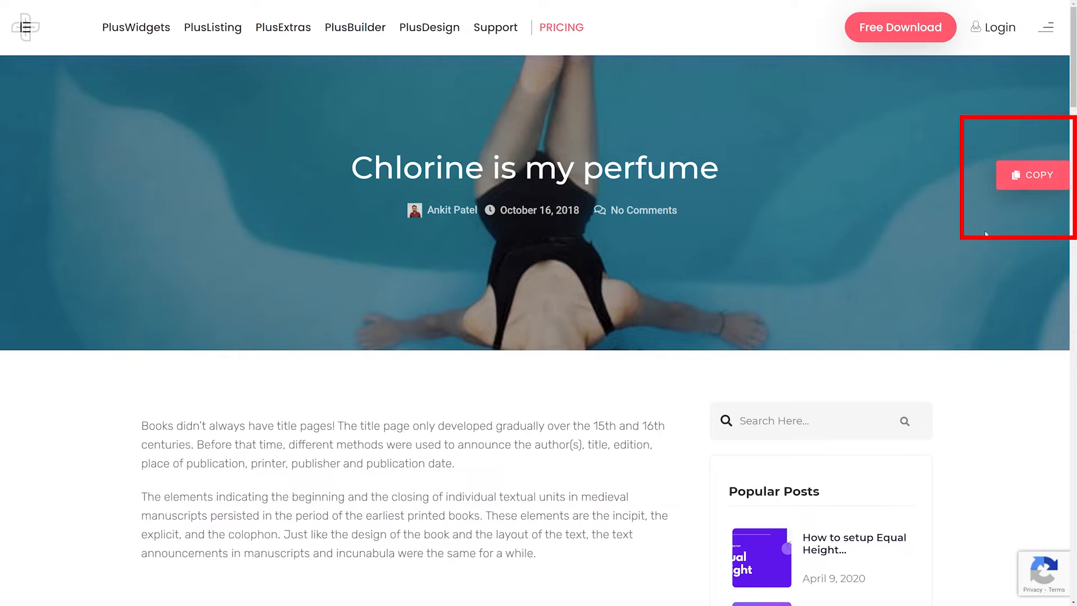
{"action": "mouse_move", "coordinate": [1033, 176]}
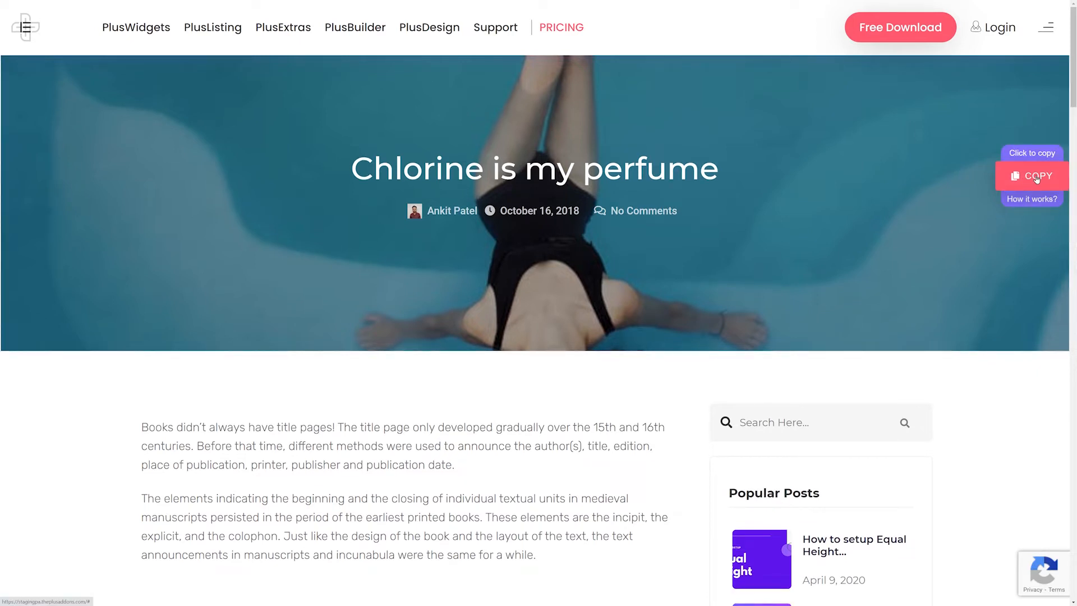
{"action": "left_click", "coordinate": [1036, 177]}
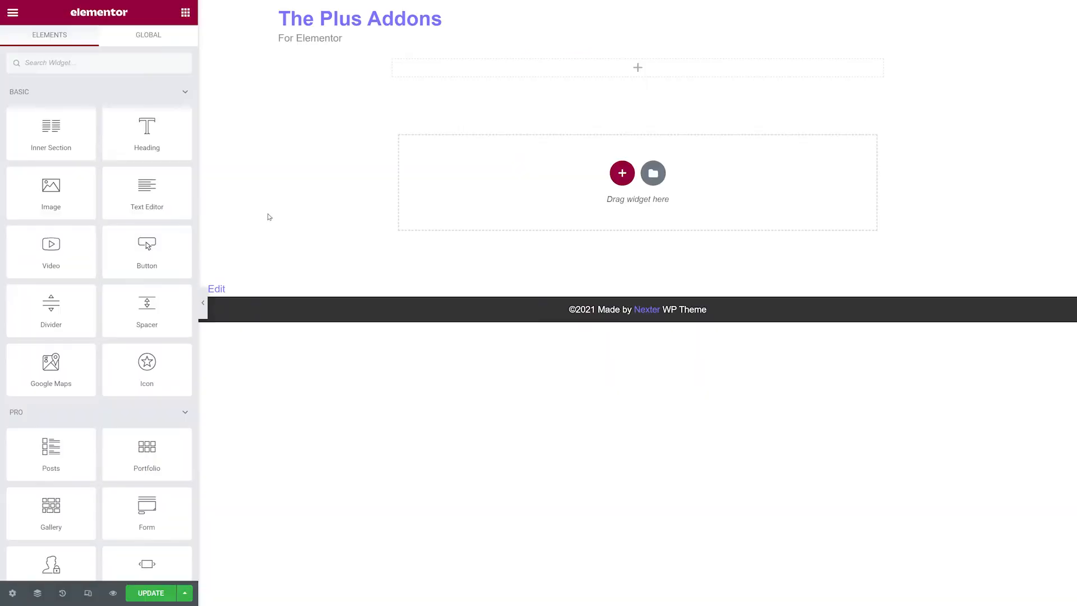
Plus Paste the copied banner section into the new column.
{"action": "right_click", "coordinate": [504, 73]}
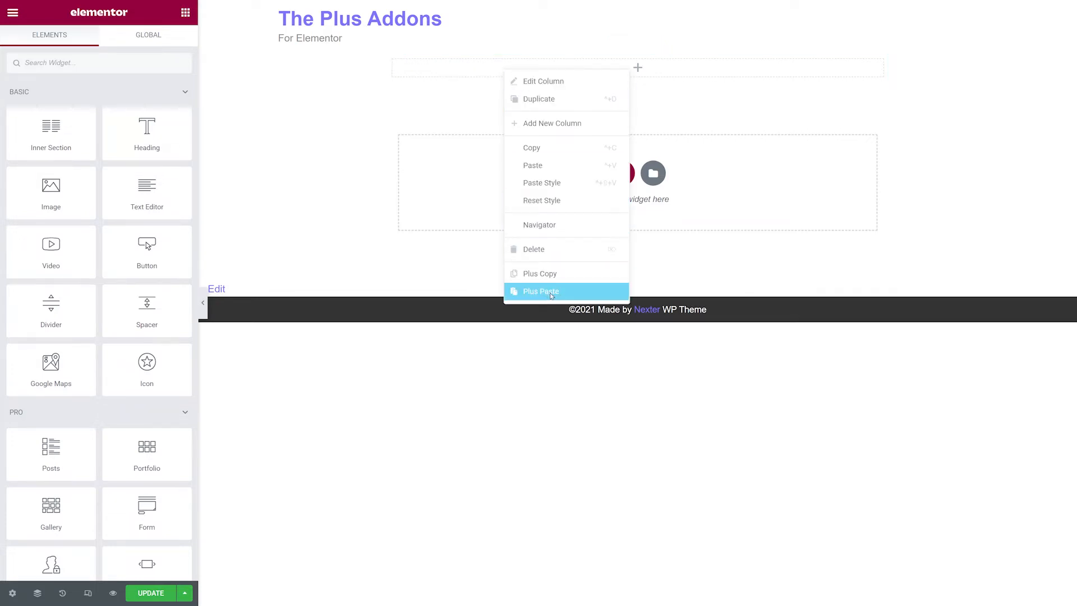
{"action": "left_click", "coordinate": [551, 292]}
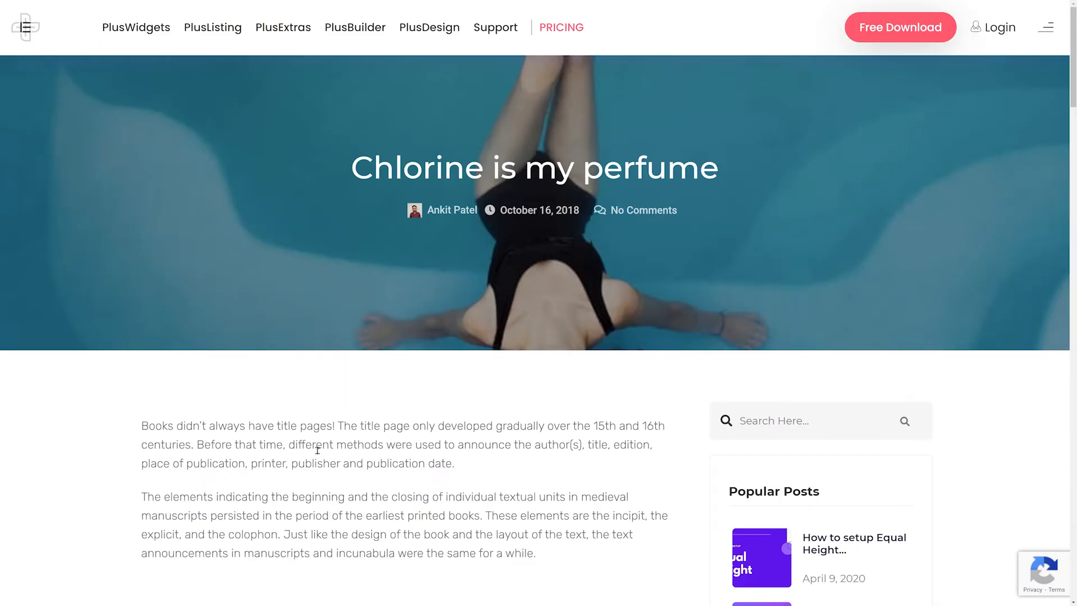
Copy the demo post's content section with the sidebar.
{"action": "scroll", "coordinate": [318, 450], "scroll_direction": "down", "scroll_amount": 10}
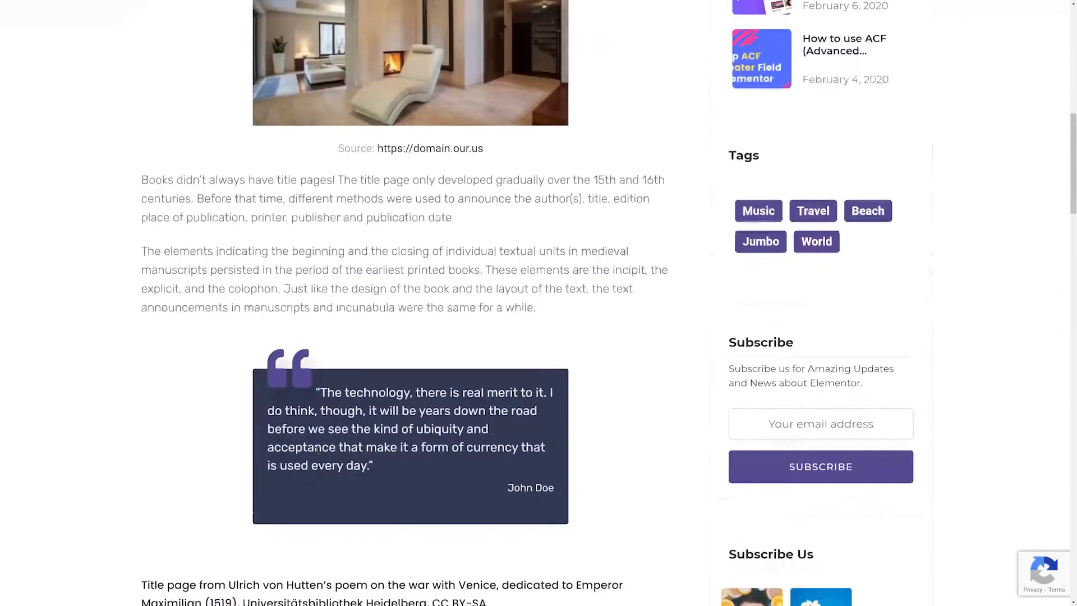
{"action": "scroll", "coordinate": [318, 451], "scroll_direction": "up", "scroll_amount": 2}
{"action": "scroll", "coordinate": [319, 454], "scroll_direction": "down", "scroll_amount": 5}
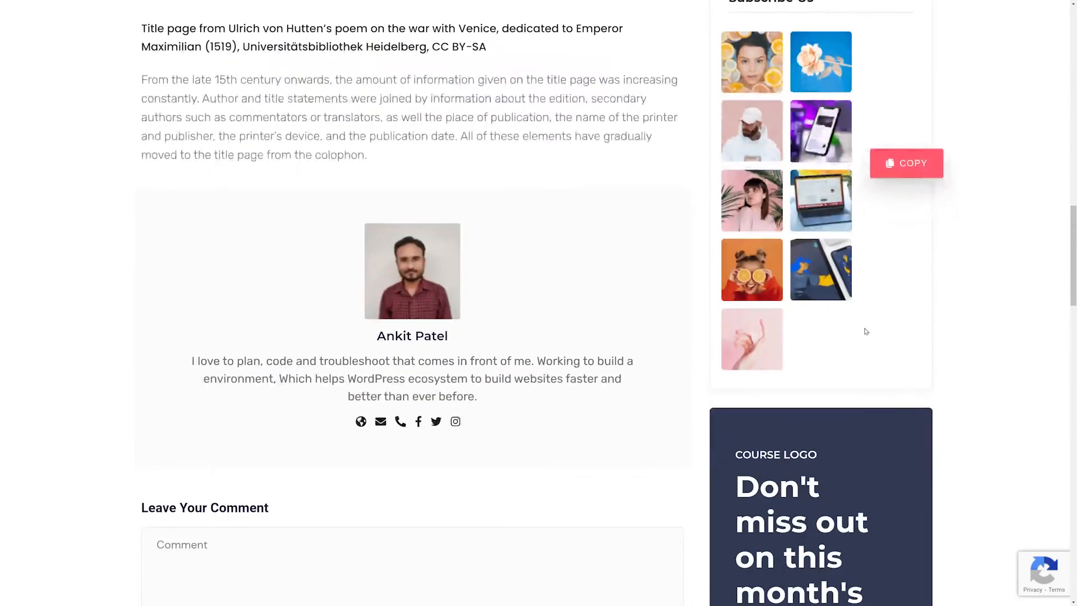
{"action": "left_click", "coordinate": [913, 166]}
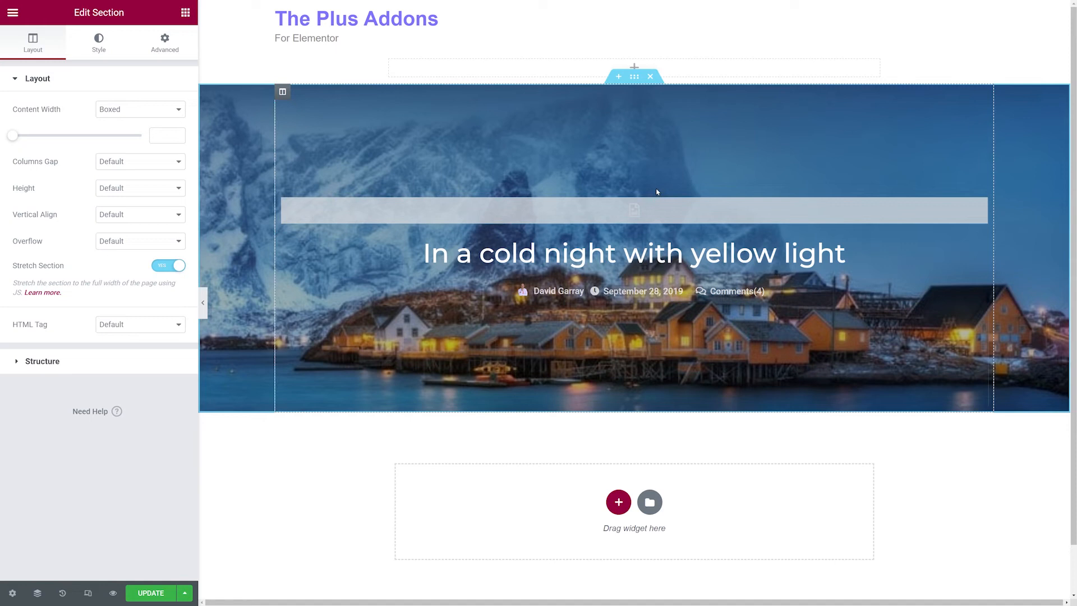
Plus Paste the content section below the banner section.
{"action": "right_click", "coordinate": [633, 79]}
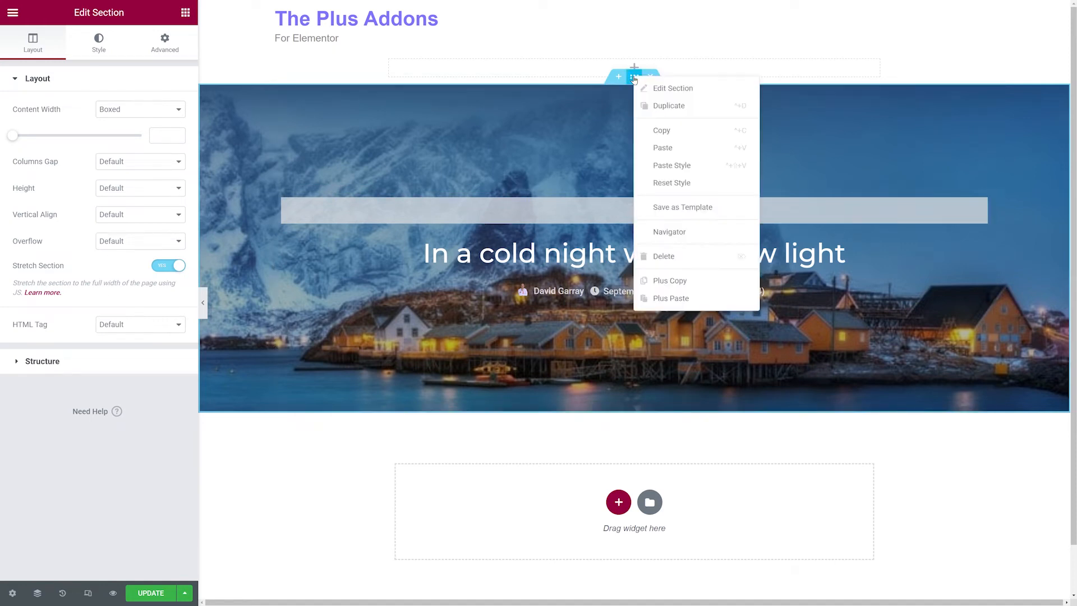
{"action": "left_click", "coordinate": [668, 298]}
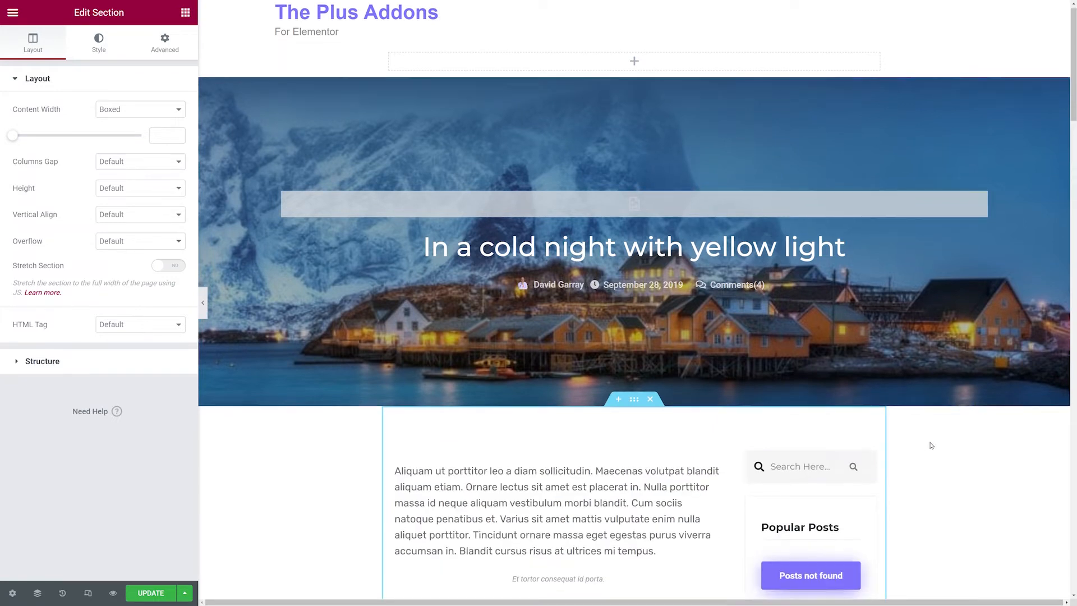
Open the demo post 'In a cold night with yellow light' for editing with Elementor.
{"action": "scroll", "coordinate": [931, 446], "scroll_direction": "down", "scroll_amount": 3}
{"action": "scroll", "coordinate": [931, 446], "scroll_direction": "down", "scroll_amount": 7}
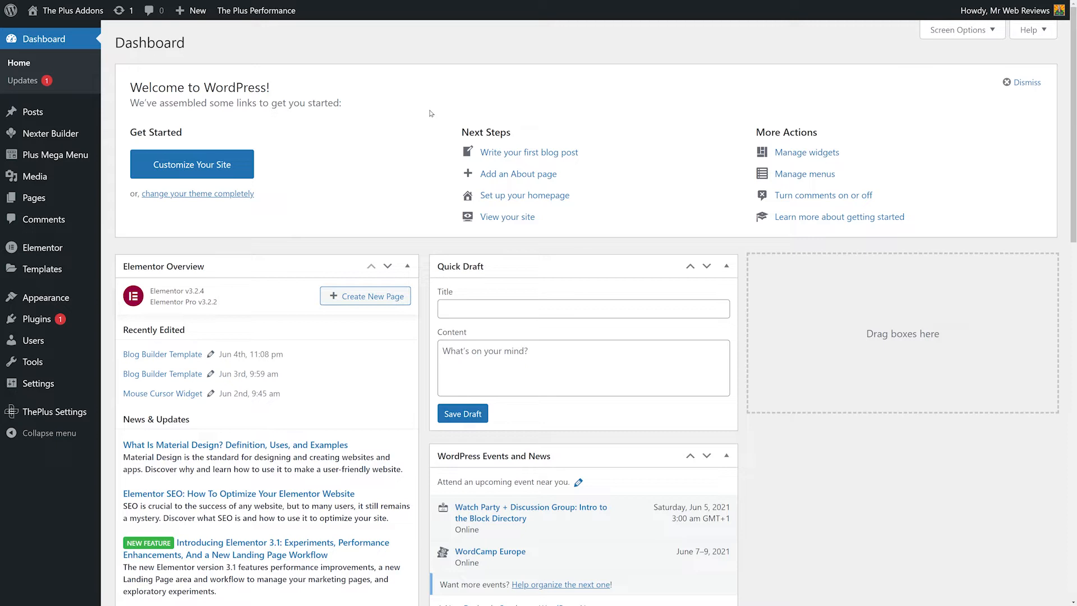
{"action": "left_click", "coordinate": [34, 112]}
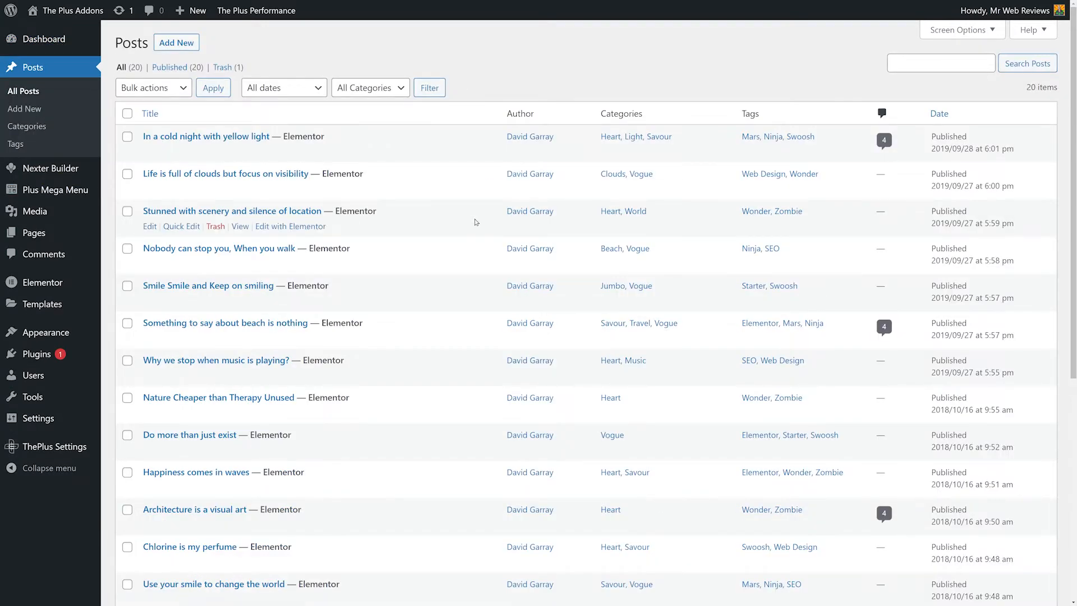
{"action": "scroll", "coordinate": [475, 222], "scroll_direction": "down", "scroll_amount": 6}
{"action": "scroll", "coordinate": [475, 222], "scroll_direction": "up", "scroll_amount": 6}
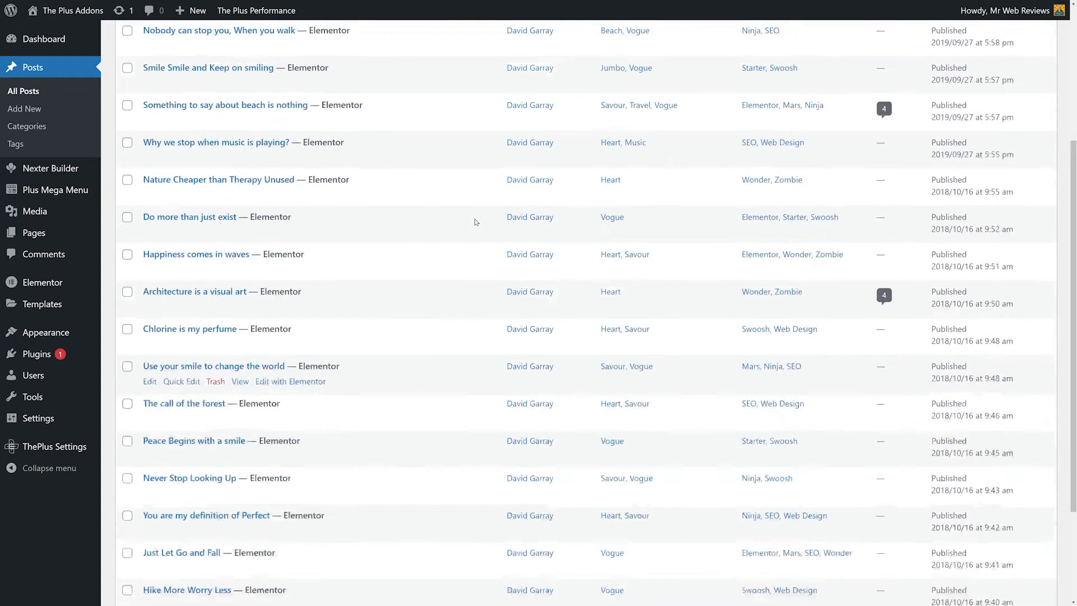
{"action": "mouse_move", "coordinate": [156, 152]}
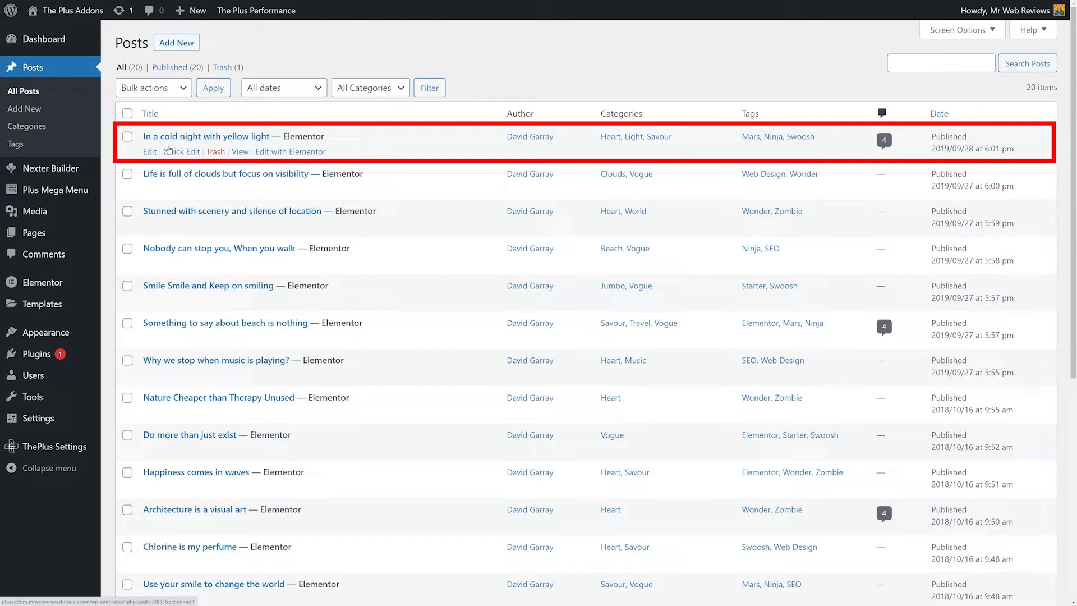
{"action": "left_click", "coordinate": [290, 151]}
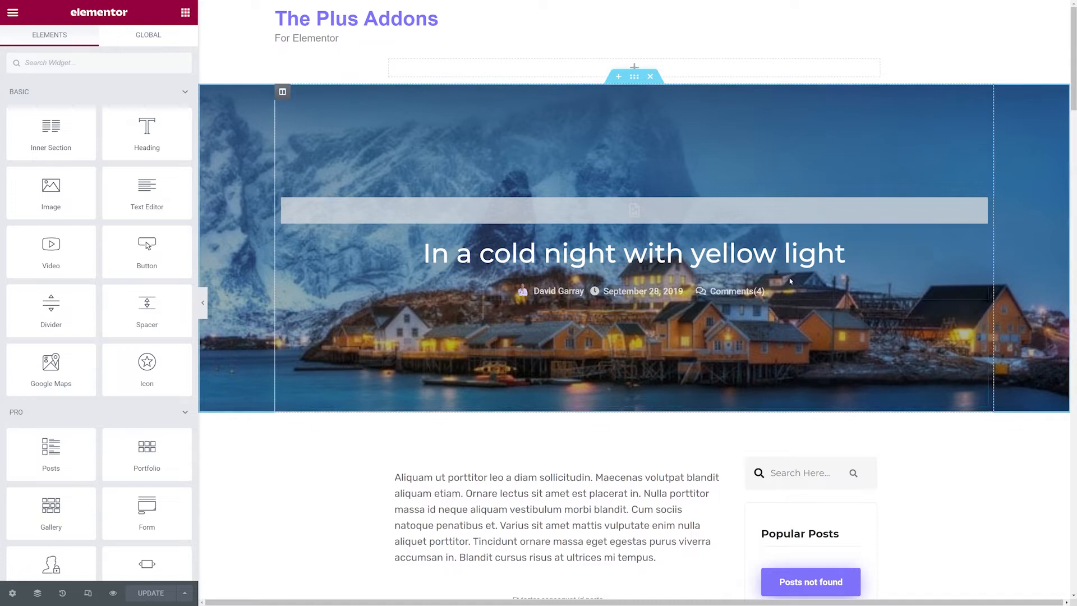
Review the post featured image widget's Type and Location options, keeping As a Background and Section.
{"action": "left_click", "coordinate": [949, 211]}
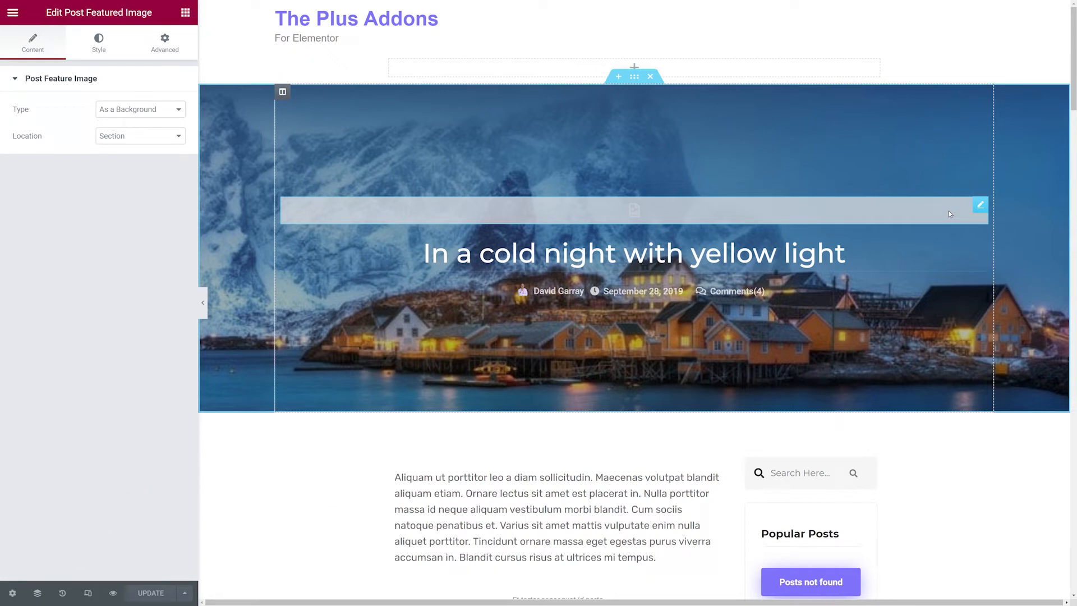
{"action": "left_click", "coordinate": [179, 111]}
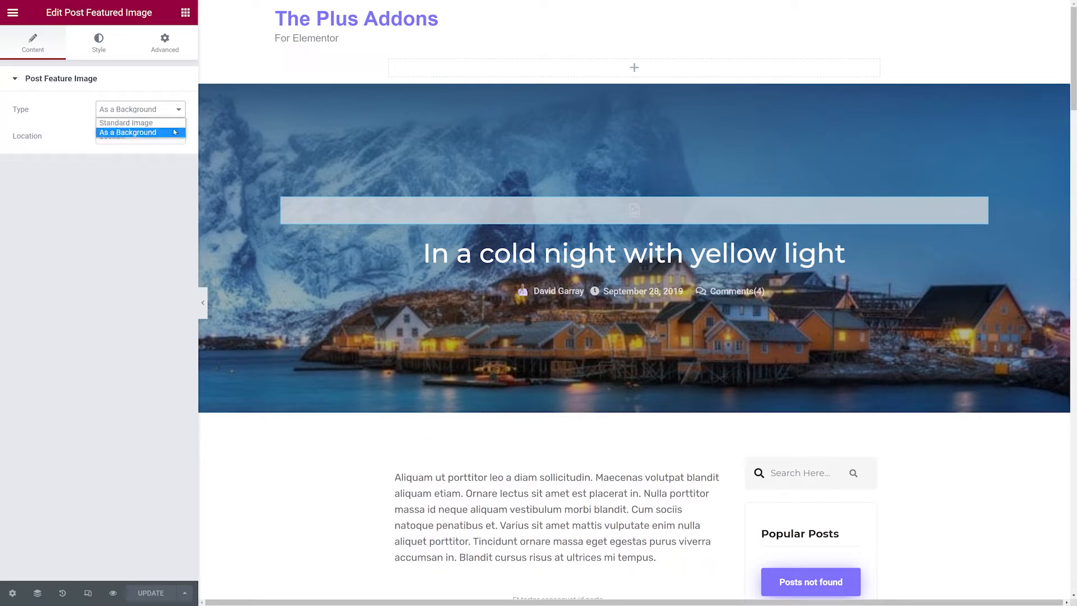
{"action": "left_click", "coordinate": [168, 123]}
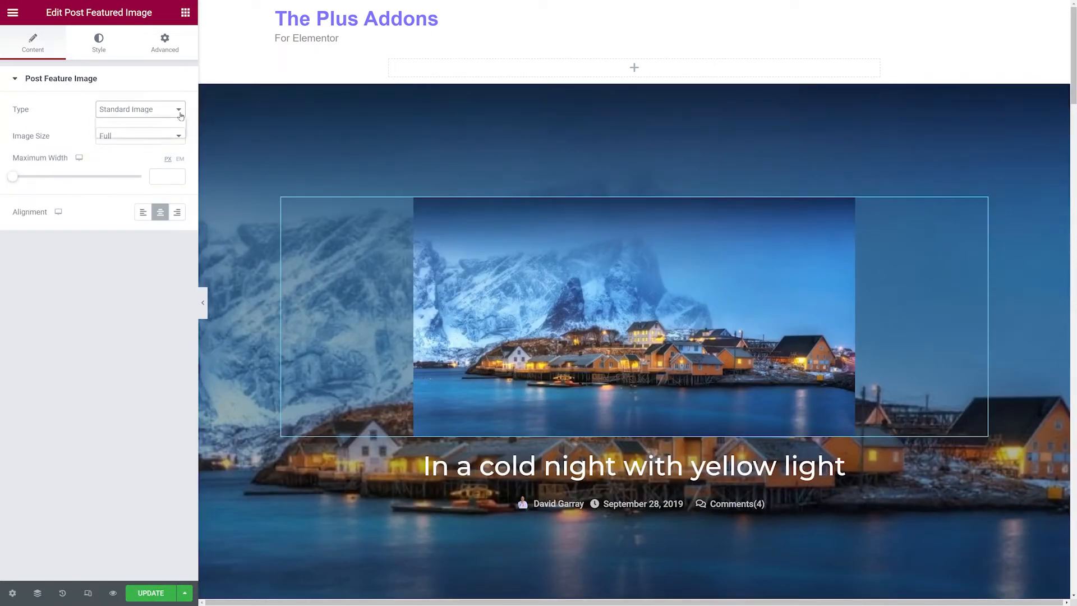
{"action": "left_click", "coordinate": [170, 133]}
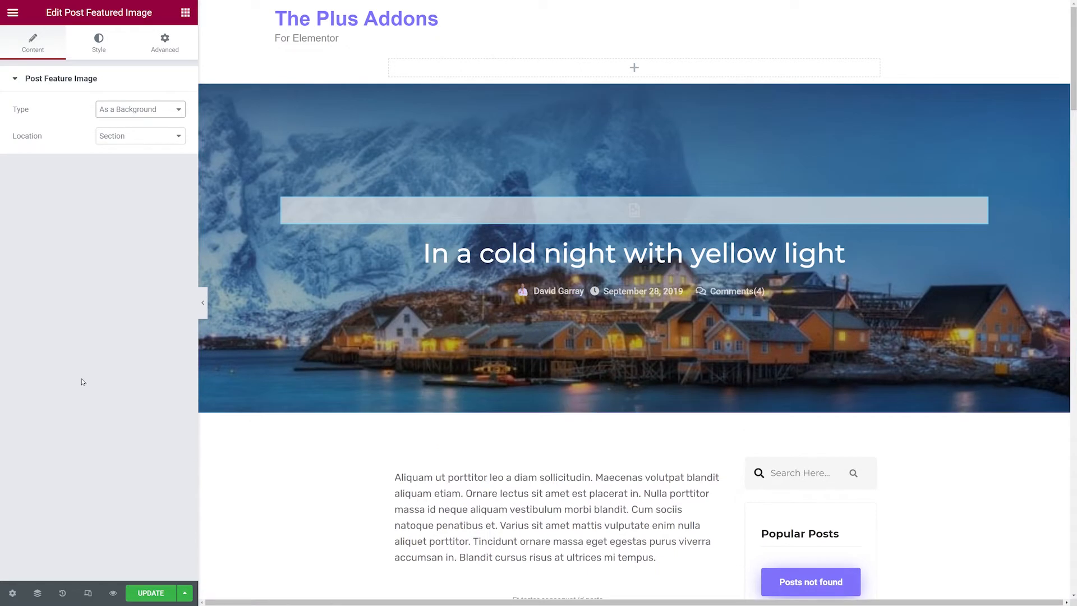
{"action": "left_click", "coordinate": [179, 138]}
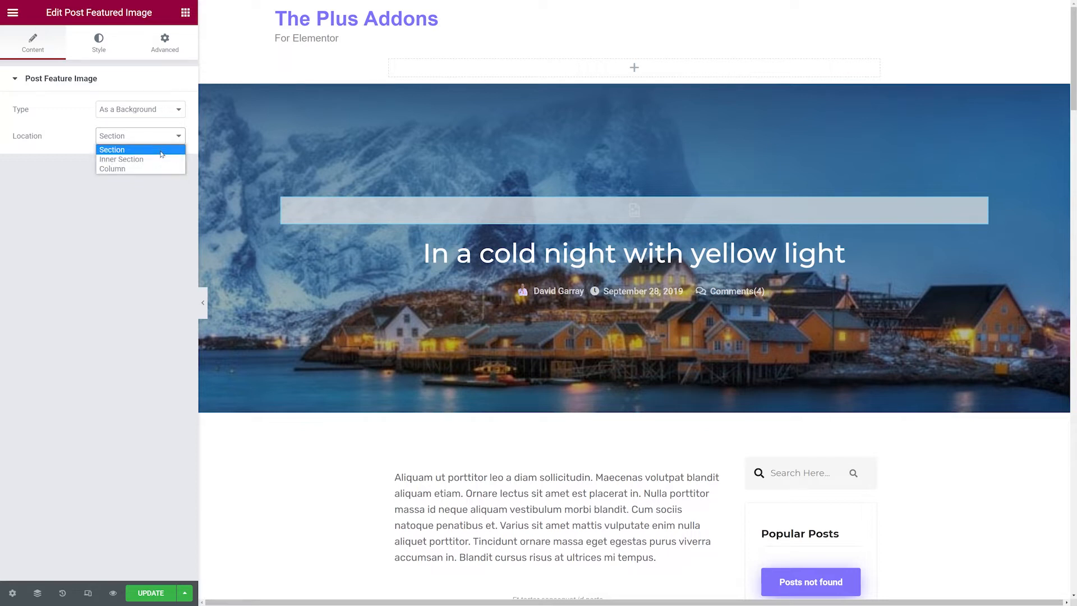
{"action": "left_click", "coordinate": [162, 151]}
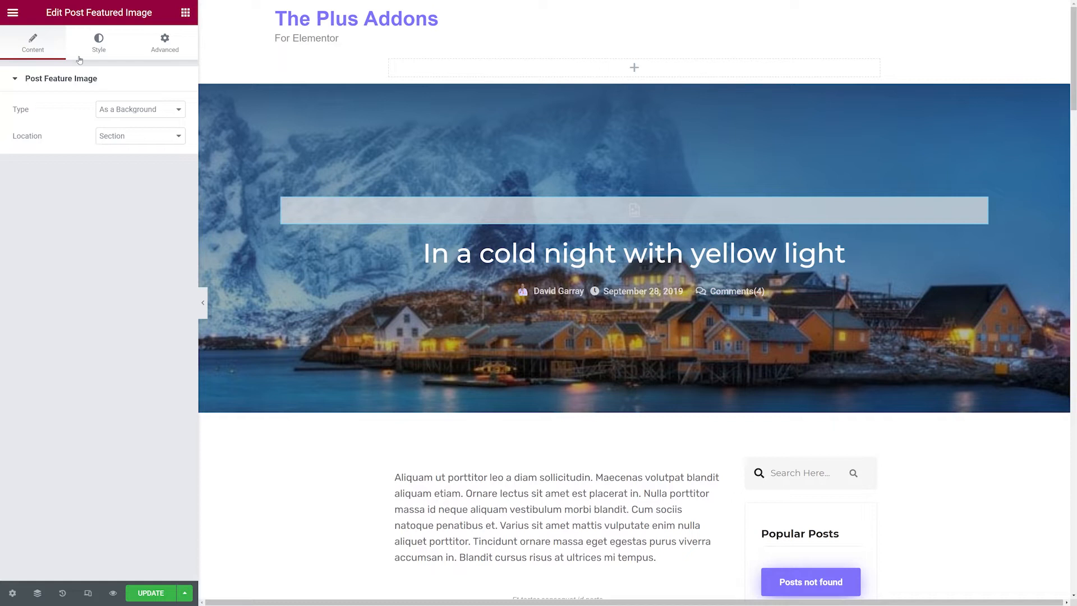
Set the featured image's normal overlay color to a semi-transparent light blue around #8590FF.
{"action": "left_click", "coordinate": [97, 54]}
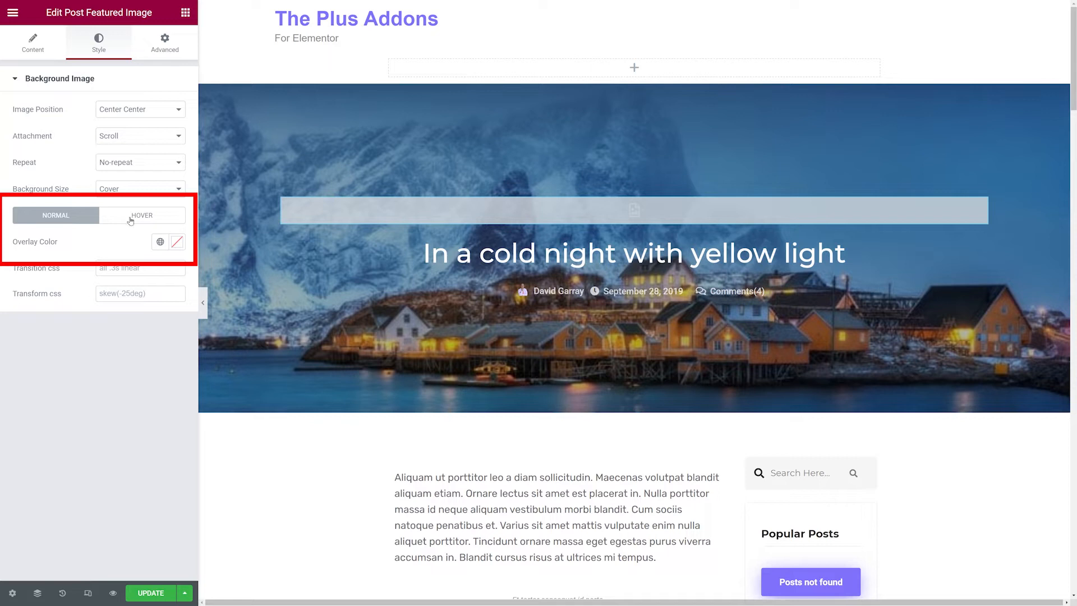
{"action": "left_click", "coordinate": [178, 243]}
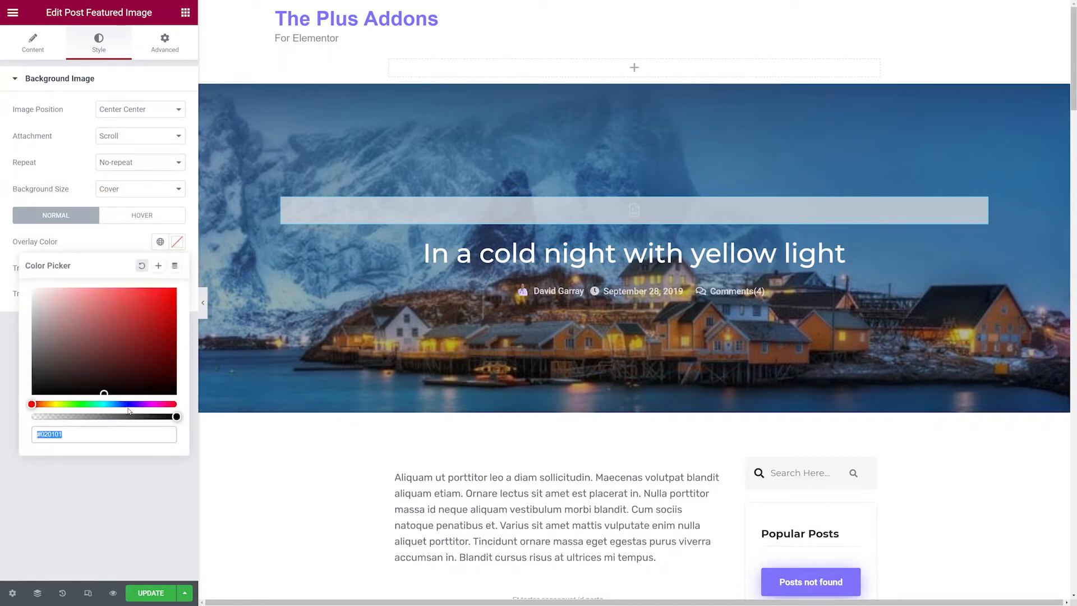
{"action": "left_click", "coordinate": [127, 404]}
{"action": "left_click_drag", "start_coordinate": [115, 363], "coordinate": [103, 289]}
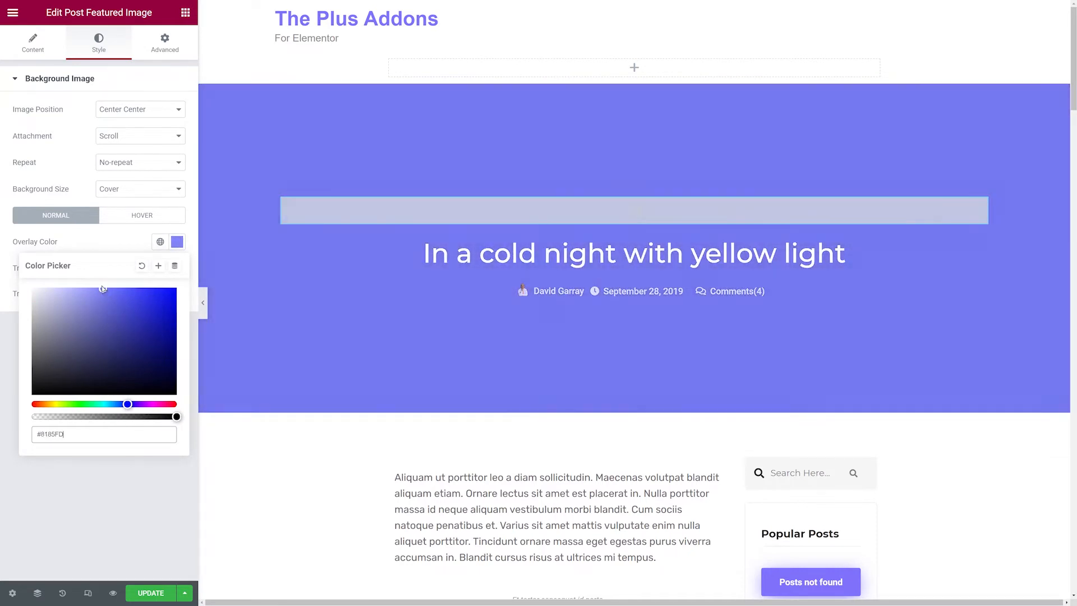
{"action": "left_click", "coordinate": [126, 404]}
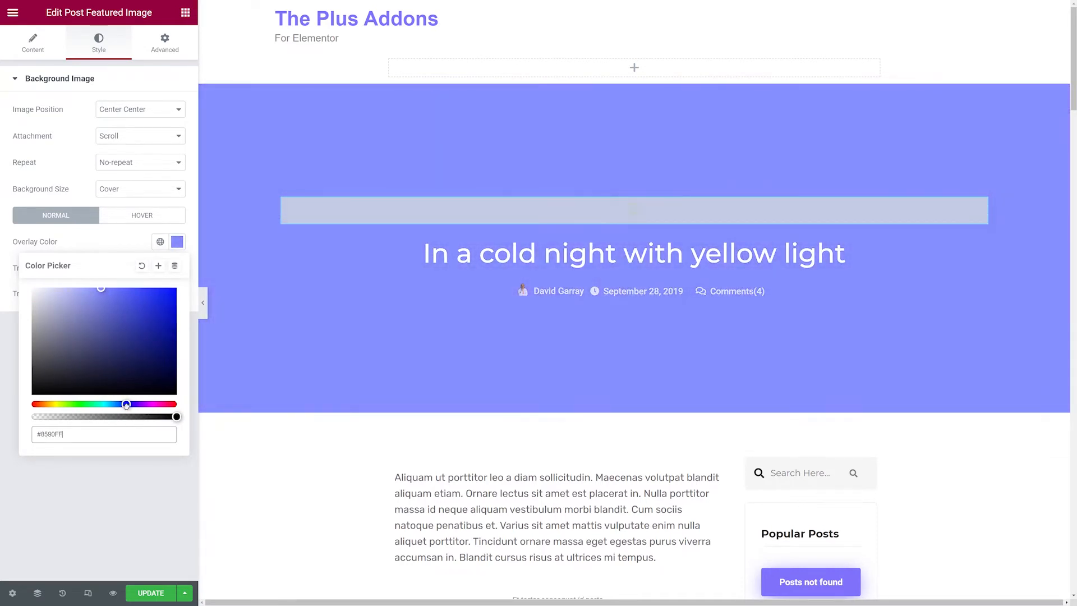
{"action": "left_click_drag", "start_coordinate": [176, 416], "coordinate": [133, 417]}
{"action": "left_click", "coordinate": [114, 249]}
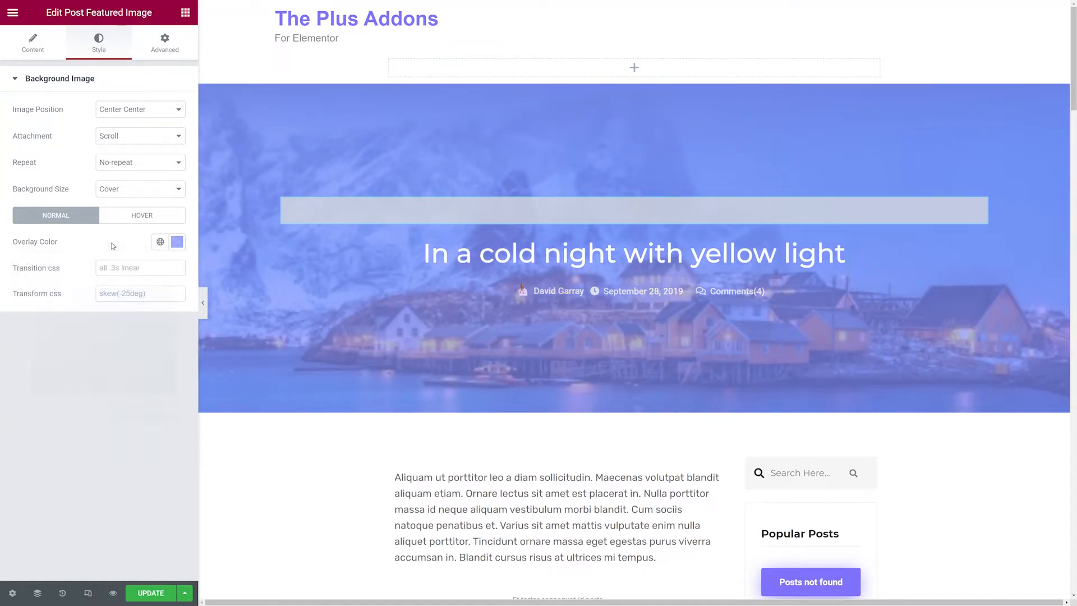
Set the featured image's hover overlay color to a semi-transparent red, #F50437CF.
{"action": "left_click", "coordinate": [127, 218]}
{"action": "left_click", "coordinate": [177, 242]}
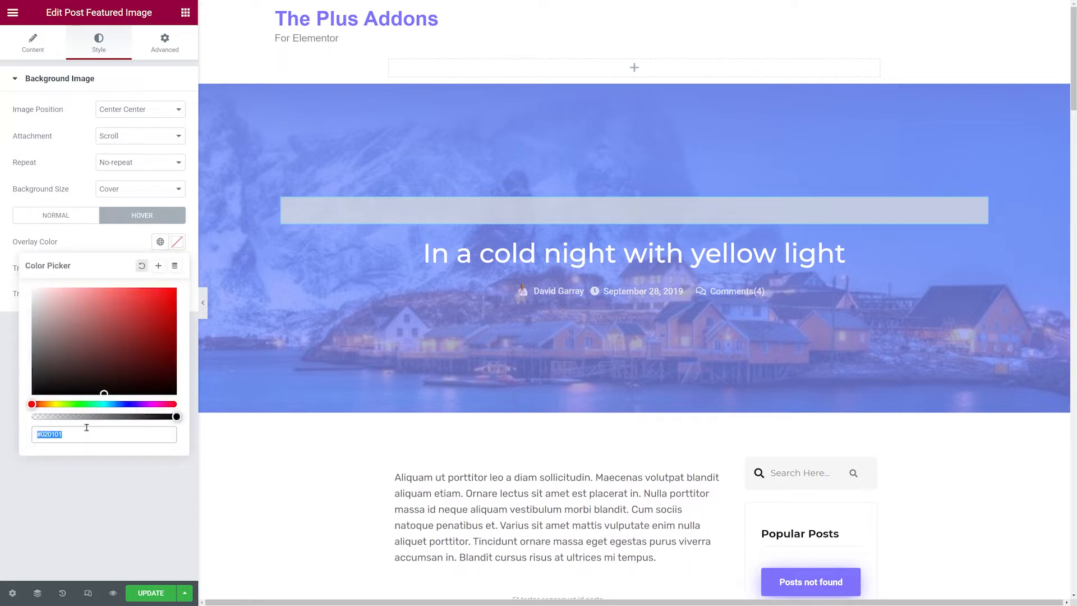
{"action": "left_click", "coordinate": [120, 404]}
{"action": "left_click_drag", "start_coordinate": [133, 312], "coordinate": [174, 291]}
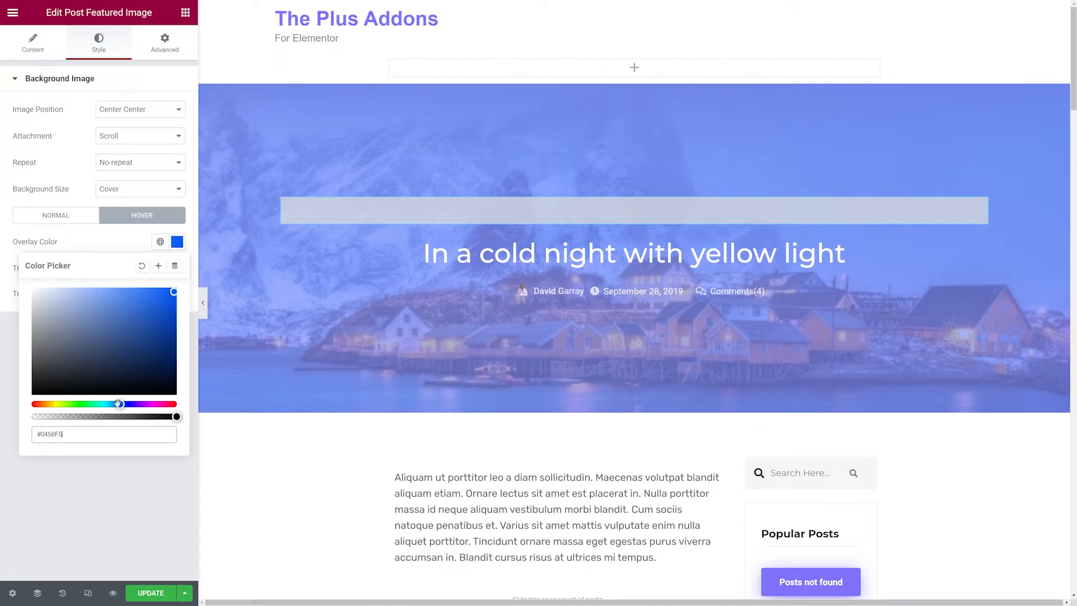
{"action": "left_click", "coordinate": [172, 404]}
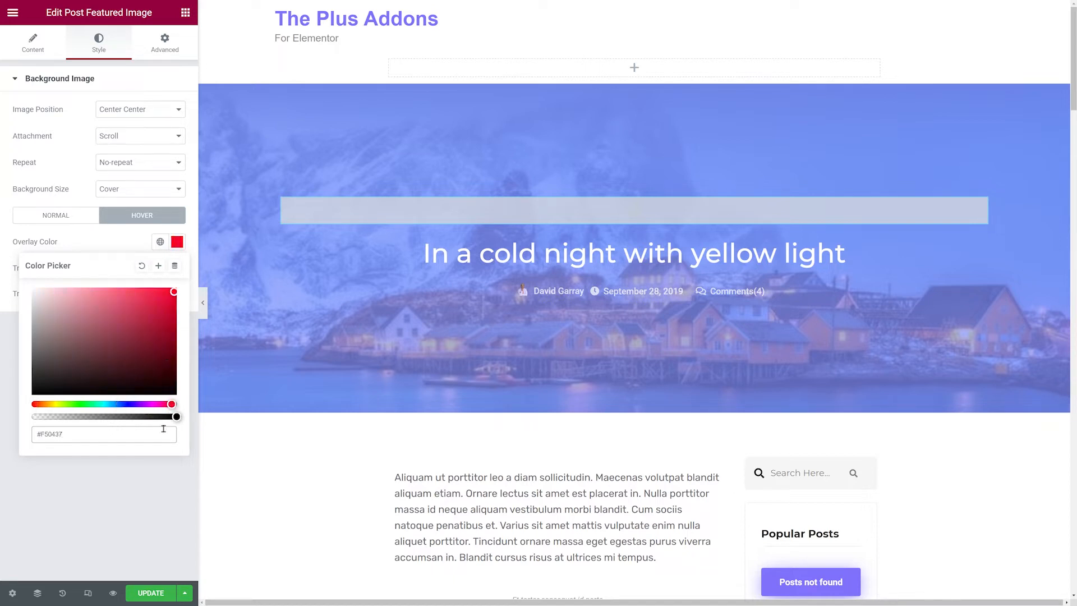
{"action": "left_click_drag", "start_coordinate": [176, 417], "coordinate": [150, 415]}
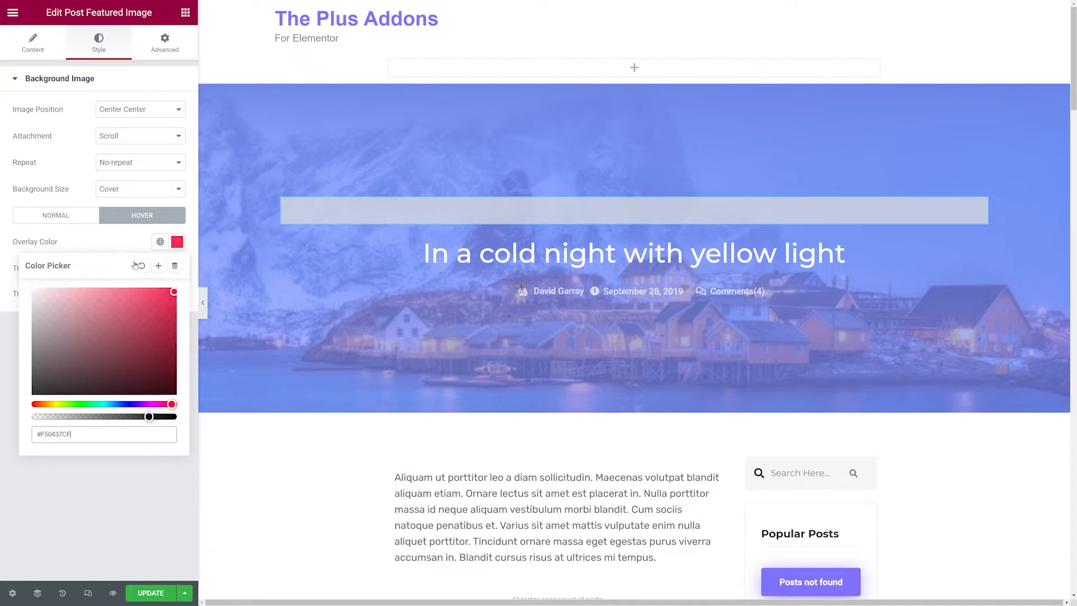
{"action": "left_click", "coordinate": [117, 246]}
{"action": "left_click", "coordinate": [60, 220]}
{"action": "left_click", "coordinate": [142, 216]}
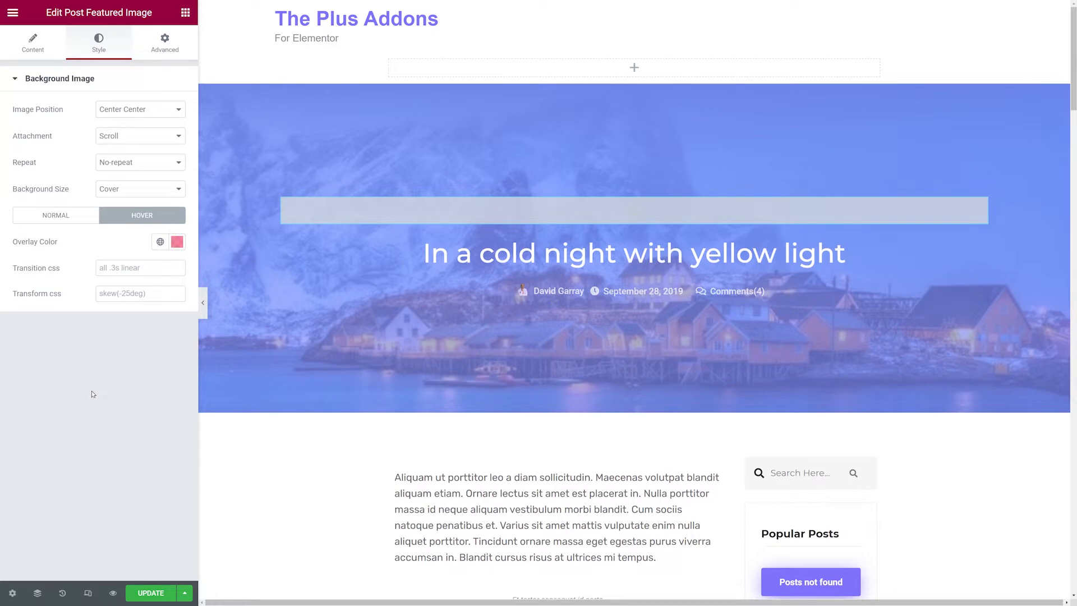
Add '---' as both prefix and postfix text to the single-page post title.
{"action": "mouse_move", "coordinate": [229, 367]}
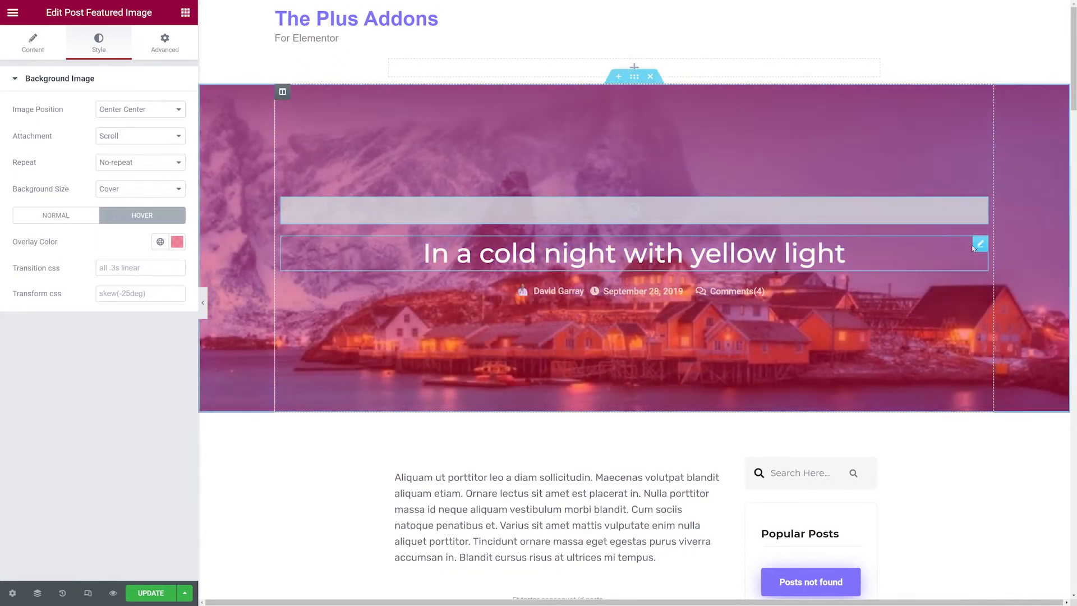
{"action": "left_click", "coordinate": [979, 245]}
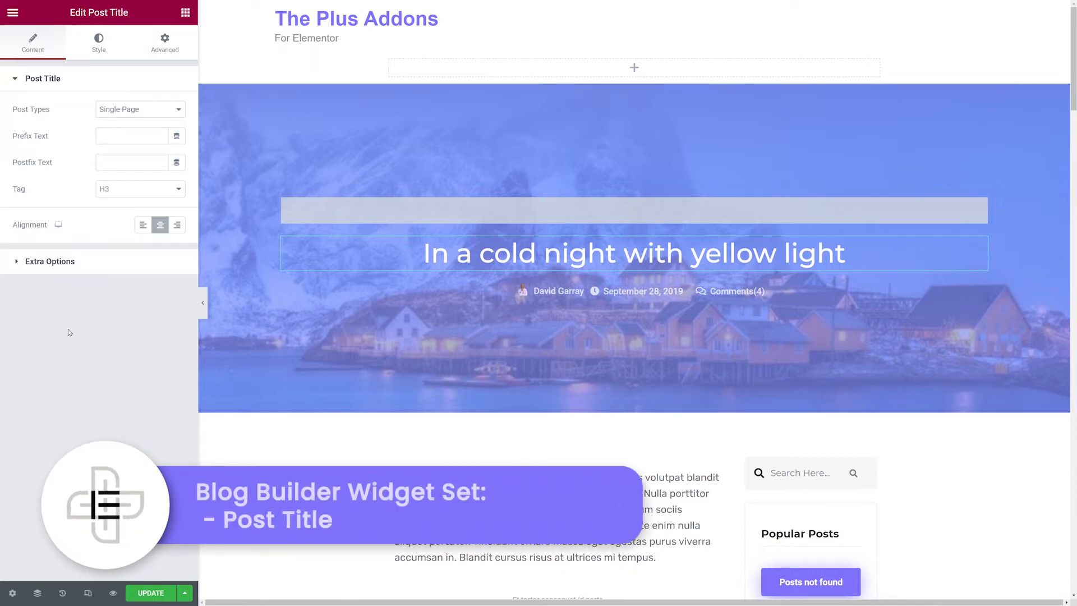
{"action": "left_click", "coordinate": [171, 111]}
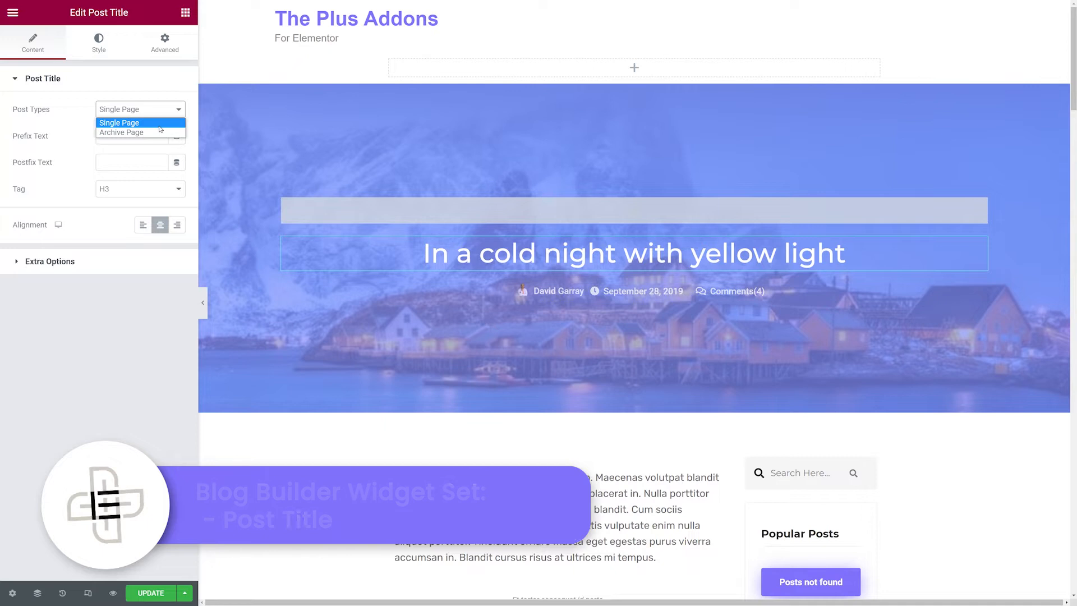
{"action": "left_click", "coordinate": [144, 123]}
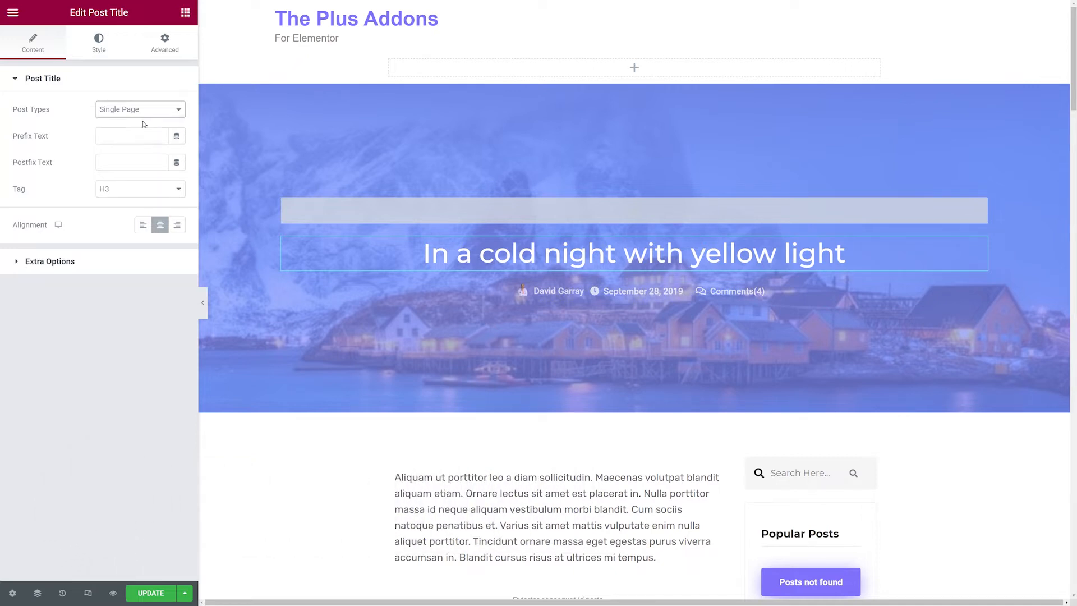
{"action": "left_click", "coordinate": [133, 135]}
{"action": "type", "text": "---"}
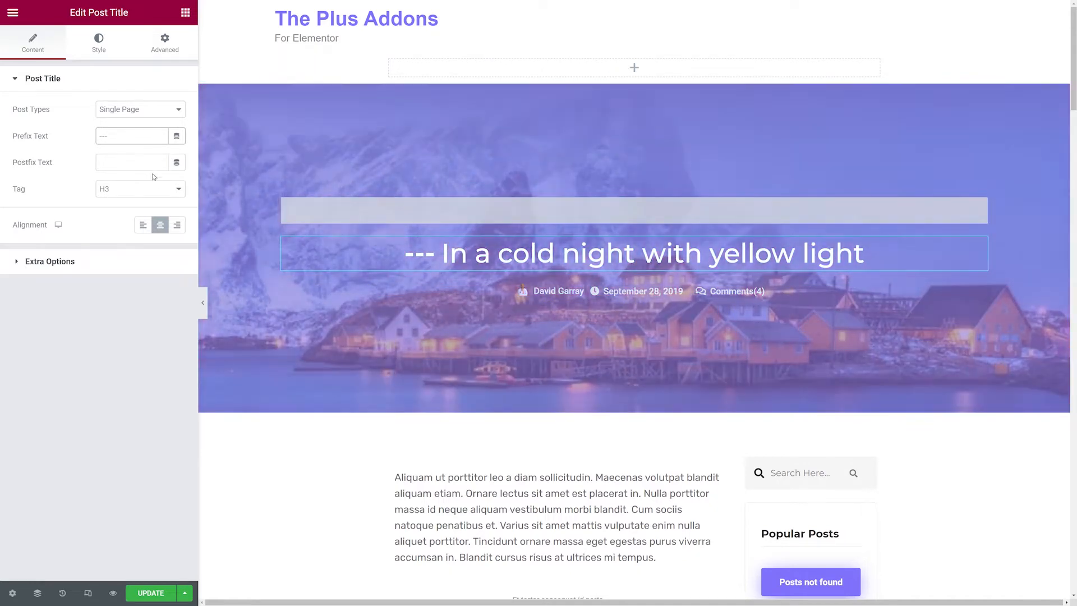
{"action": "left_click", "coordinate": [144, 166]}
{"action": "type", "text": "---"}
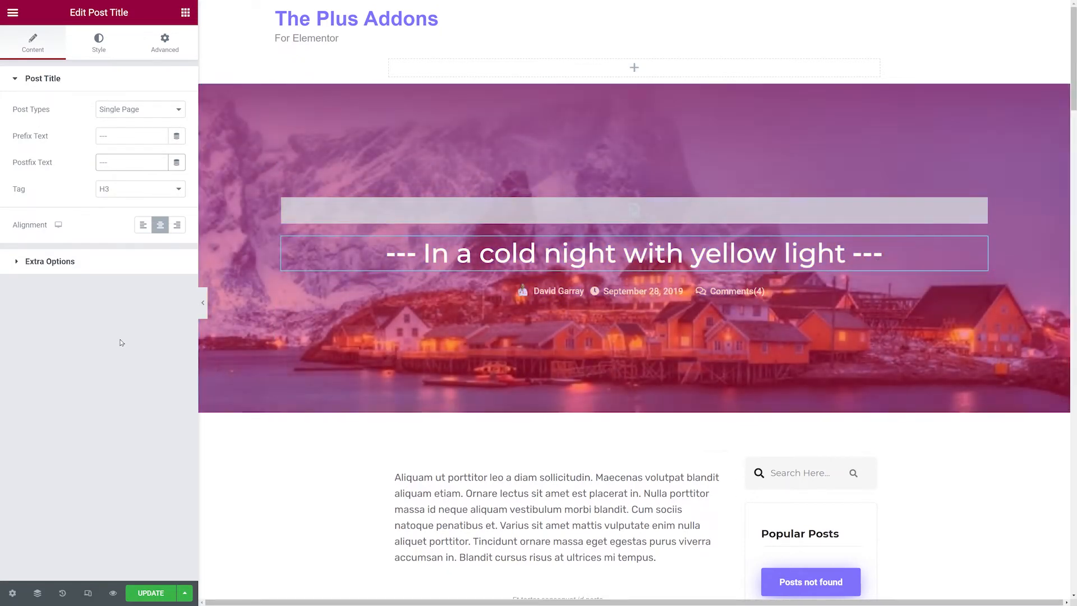
{"action": "left_click", "coordinate": [123, 344]}
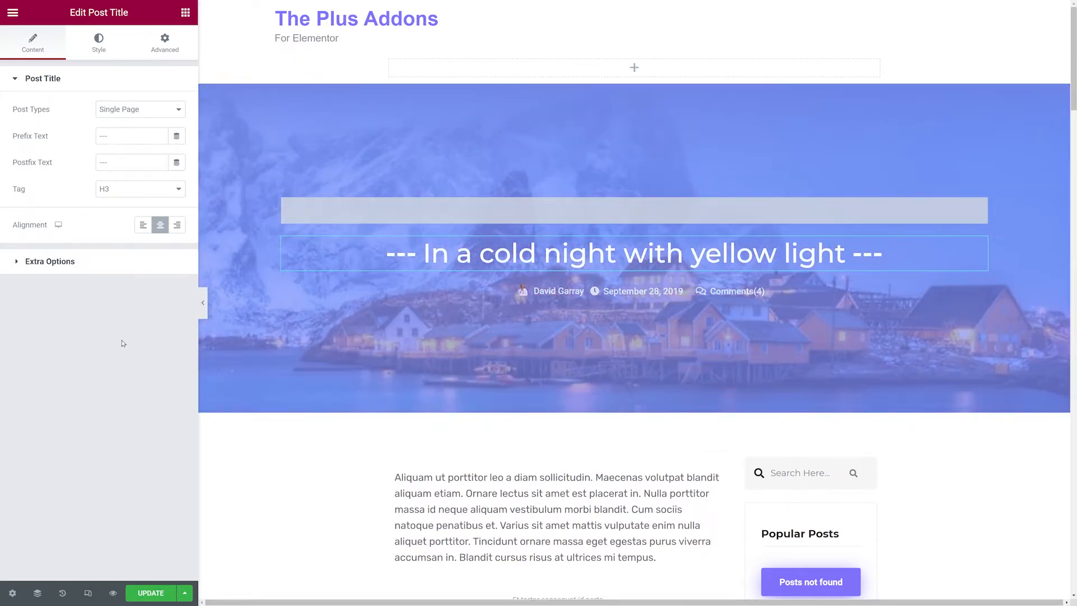
Try switching the post title tag to H2, then restore it to H3.
{"action": "left_click", "coordinate": [179, 190]}
{"action": "left_click", "coordinate": [175, 203]}
{"action": "left_click", "coordinate": [177, 194]}
{"action": "left_click", "coordinate": [161, 212]}
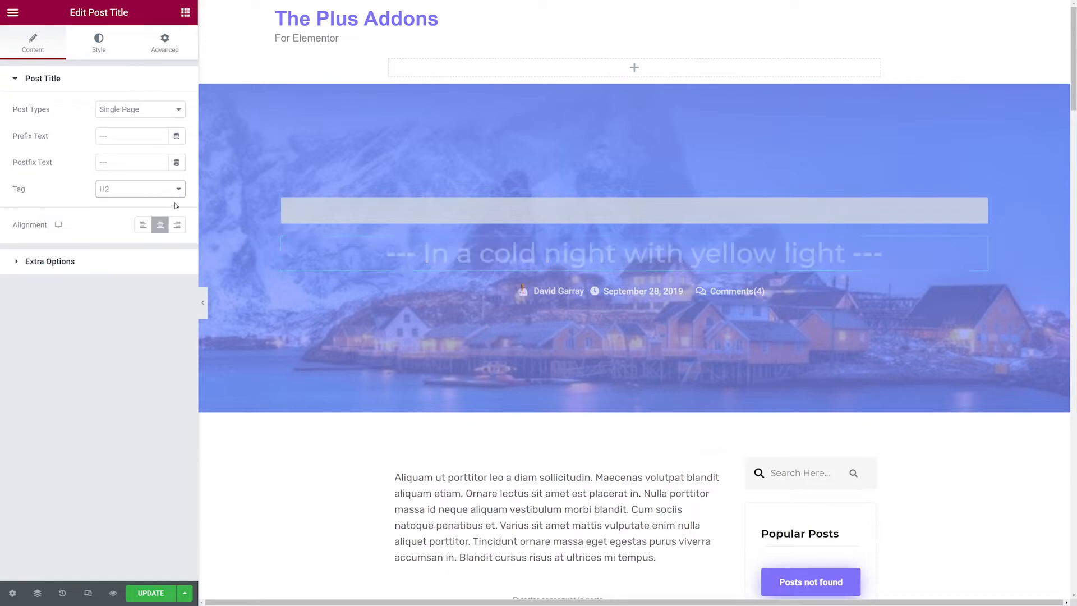
{"action": "left_click", "coordinate": [176, 193]}
{"action": "left_click", "coordinate": [160, 222]}
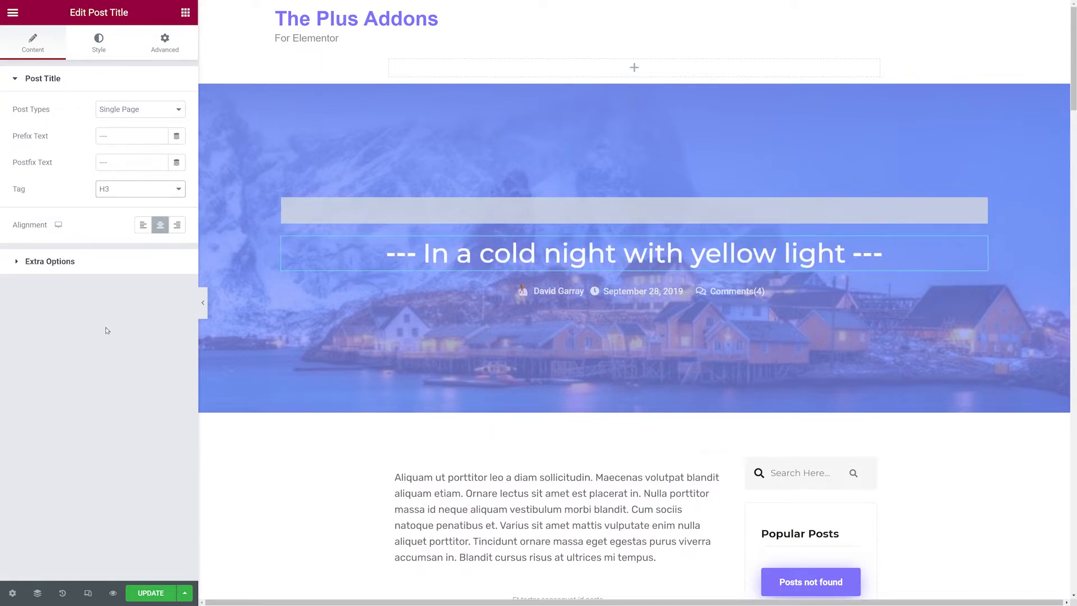
Open the post title's typography style settings to examine them.
{"action": "left_click", "coordinate": [98, 49]}
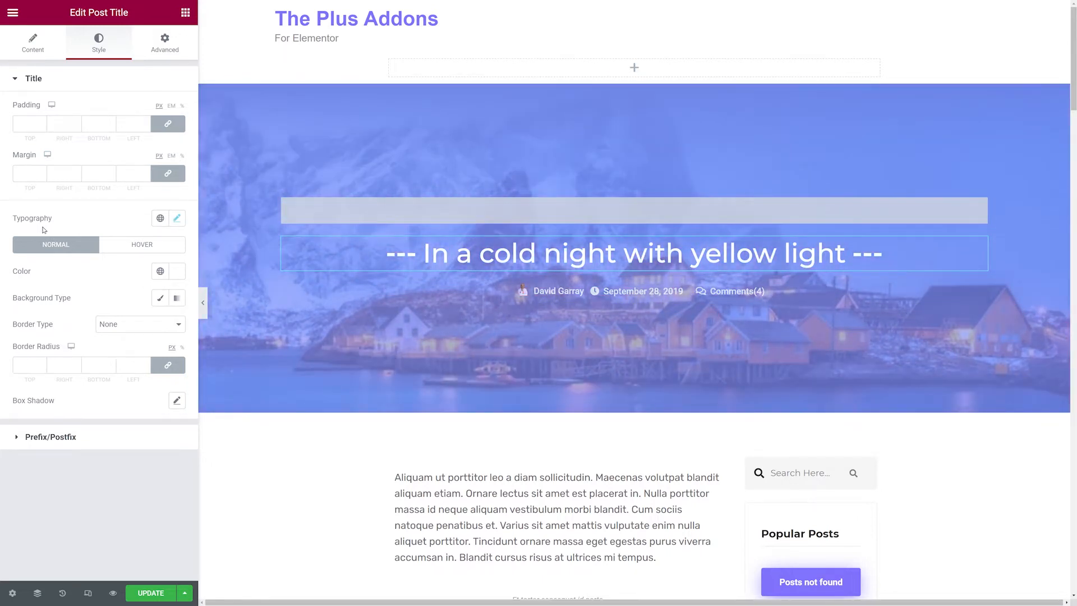
{"action": "left_click", "coordinate": [177, 218]}
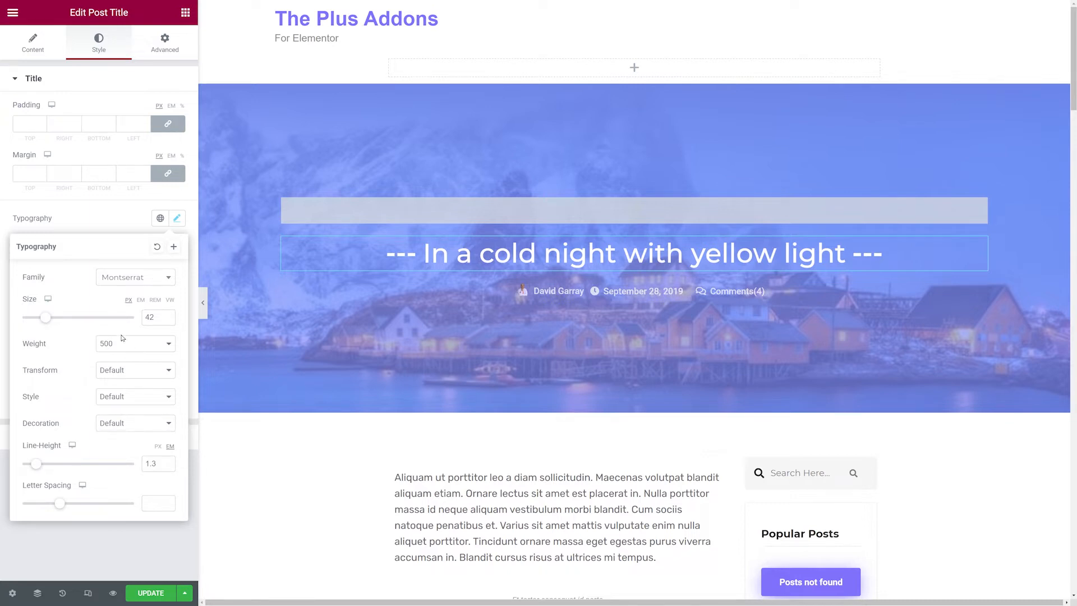
{"action": "left_click", "coordinate": [88, 541]}
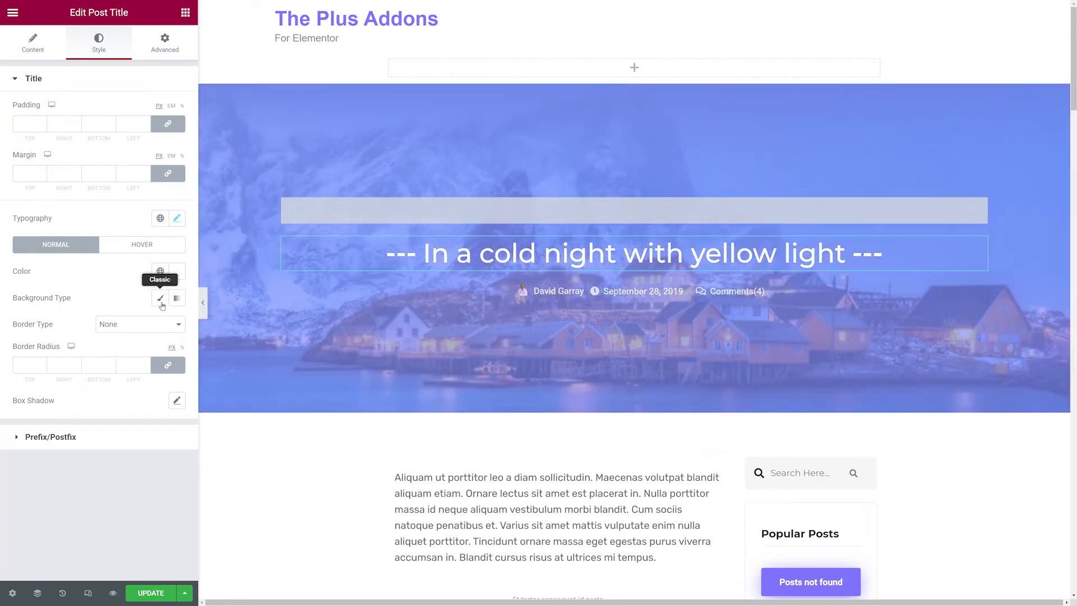
Give the post title a classic background with a black color.
{"action": "left_click", "coordinate": [161, 299]}
{"action": "left_click", "coordinate": [175, 302]}
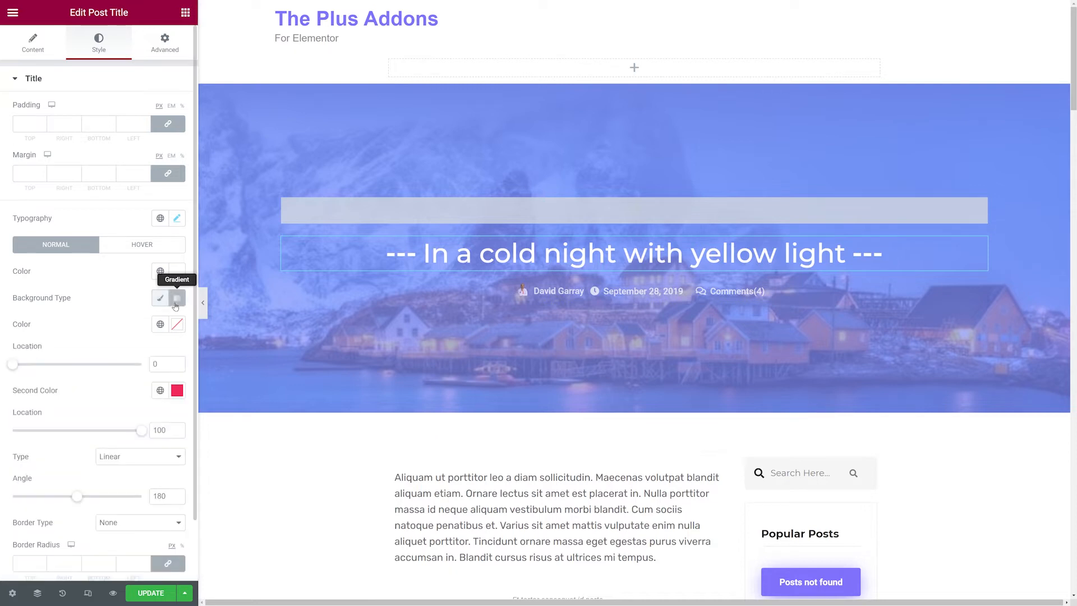
{"action": "left_click", "coordinate": [162, 302]}
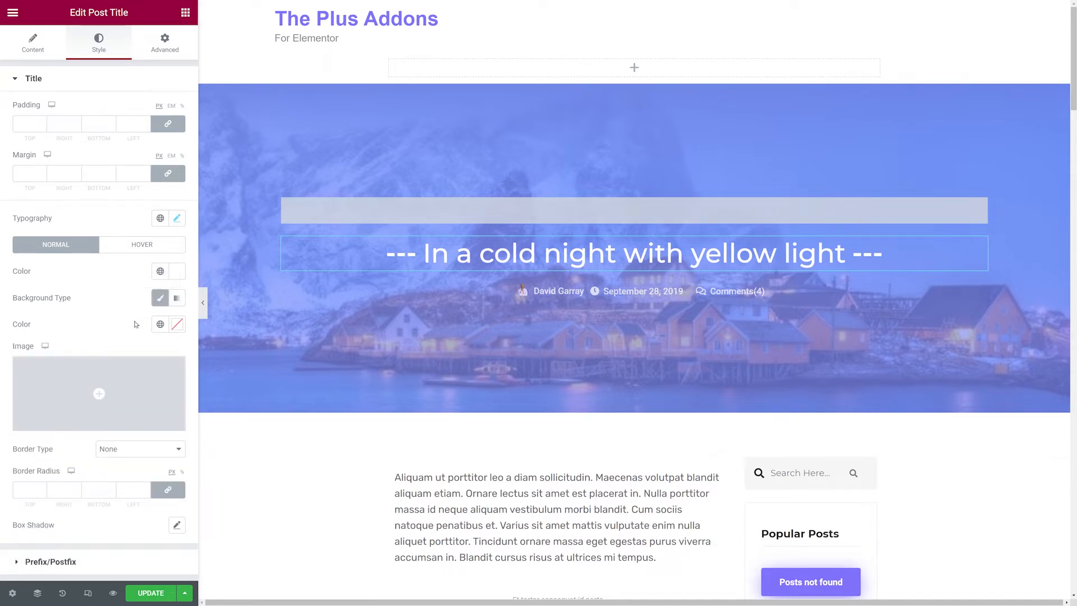
{"action": "left_click", "coordinate": [176, 324]}
{"action": "left_click_drag", "start_coordinate": [129, 407], "coordinate": [12, 471]}
{"action": "left_click", "coordinate": [72, 271]}
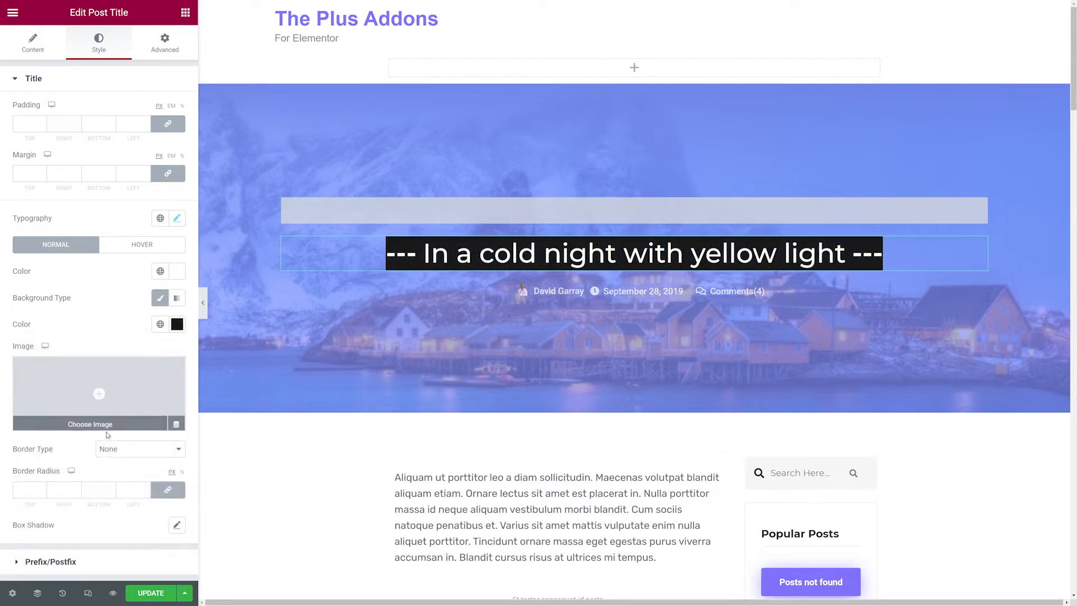
Make the post title's black background semi-transparent and set its padding to 40 on all sides.
{"action": "left_click", "coordinate": [174, 331]}
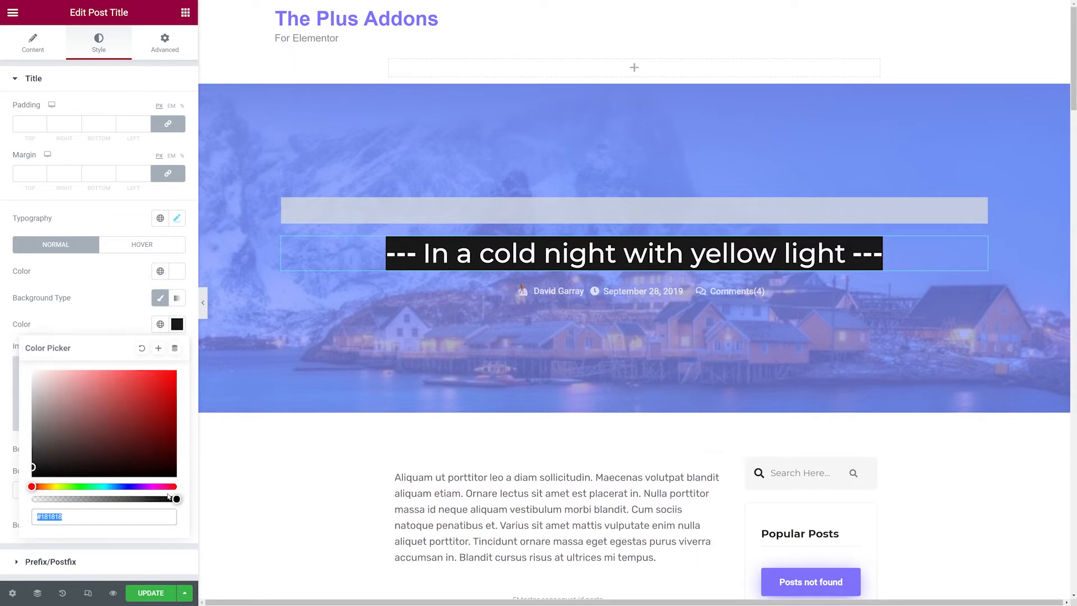
{"action": "left_click_drag", "start_coordinate": [137, 499], "coordinate": [103, 499]}
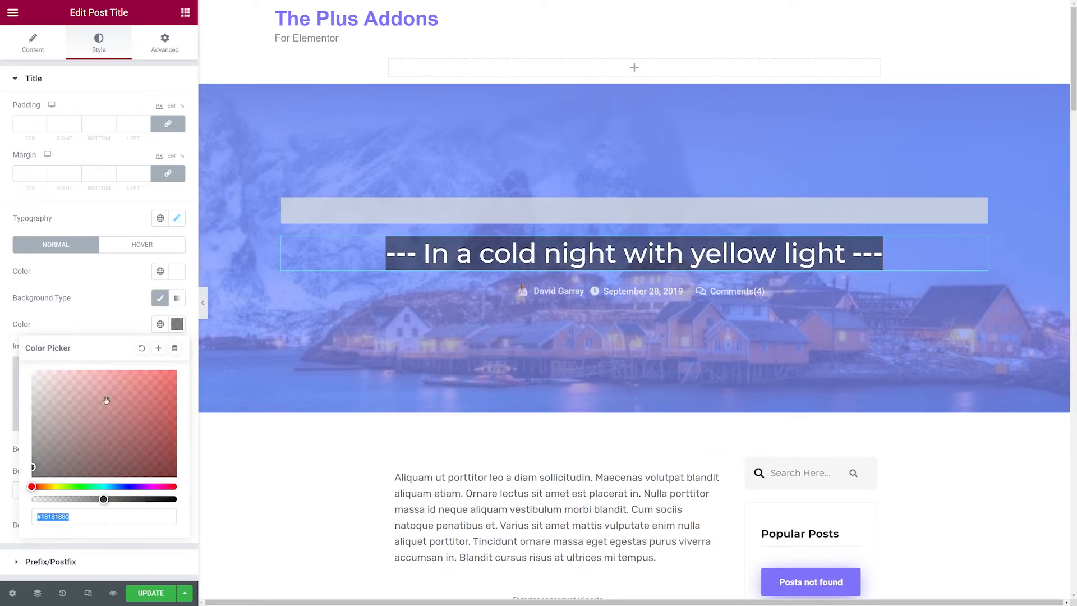
{"action": "left_click", "coordinate": [113, 322]}
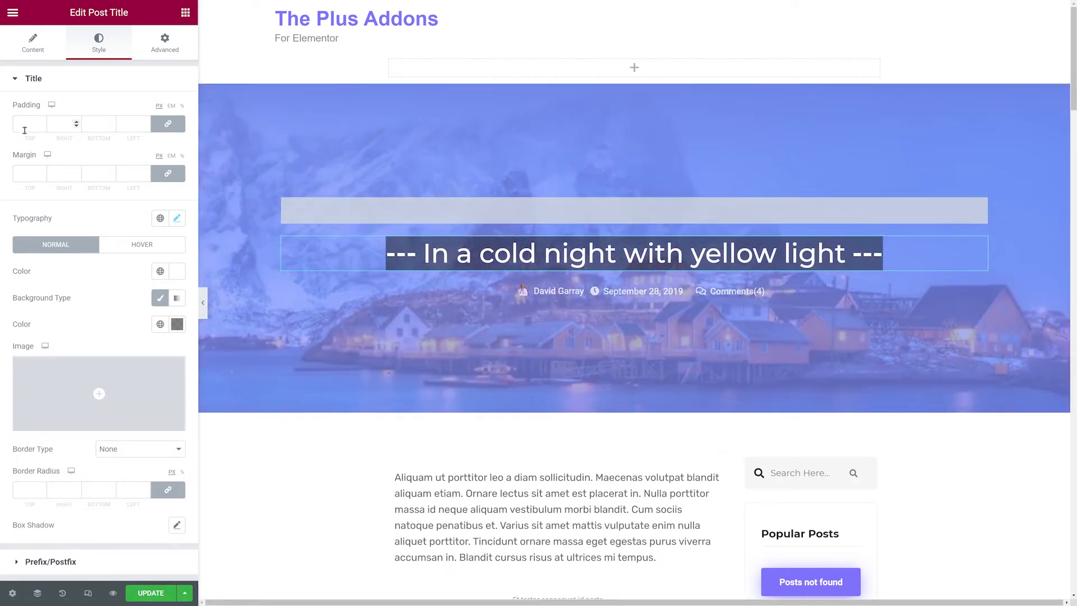
{"action": "left_click", "coordinate": [24, 130]}
{"action": "type", "text": "40"}
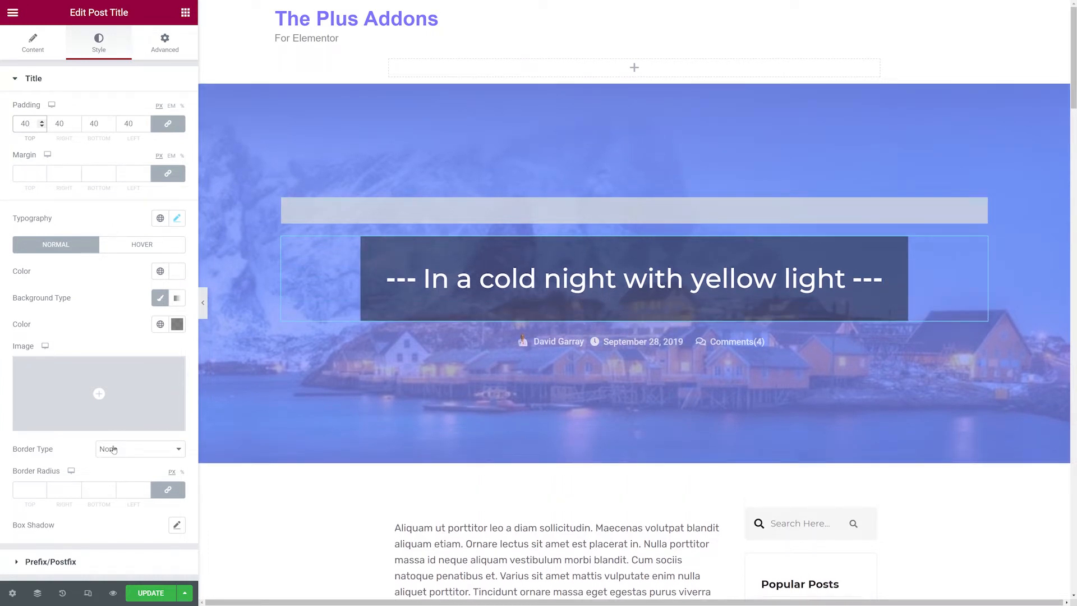
Give the post title a solid 1 px black border with a 25 border radius.
{"action": "left_click", "coordinate": [173, 453]}
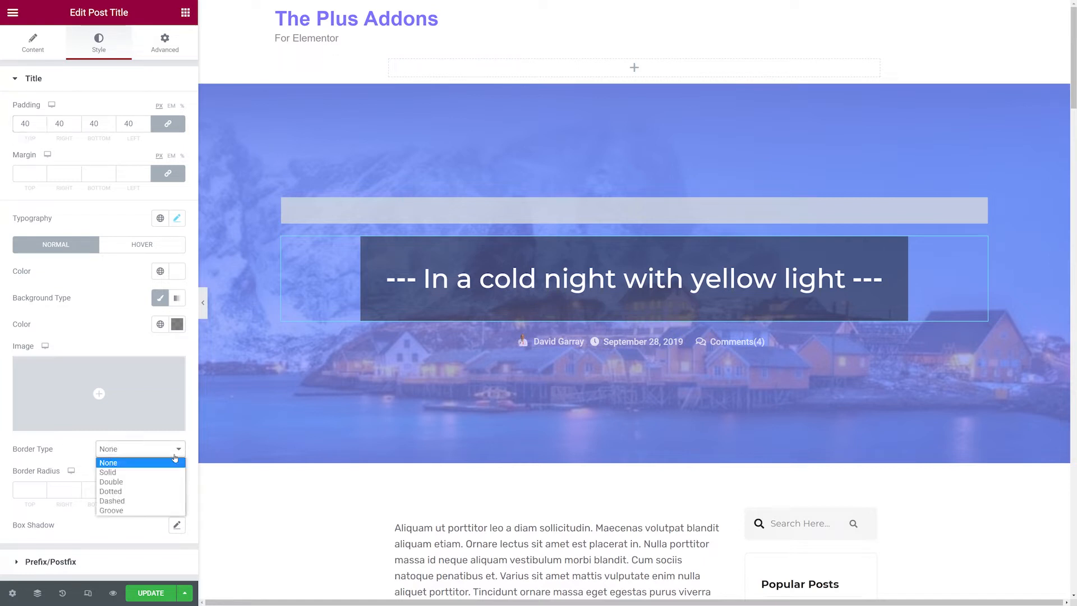
{"action": "left_click", "coordinate": [153, 475]}
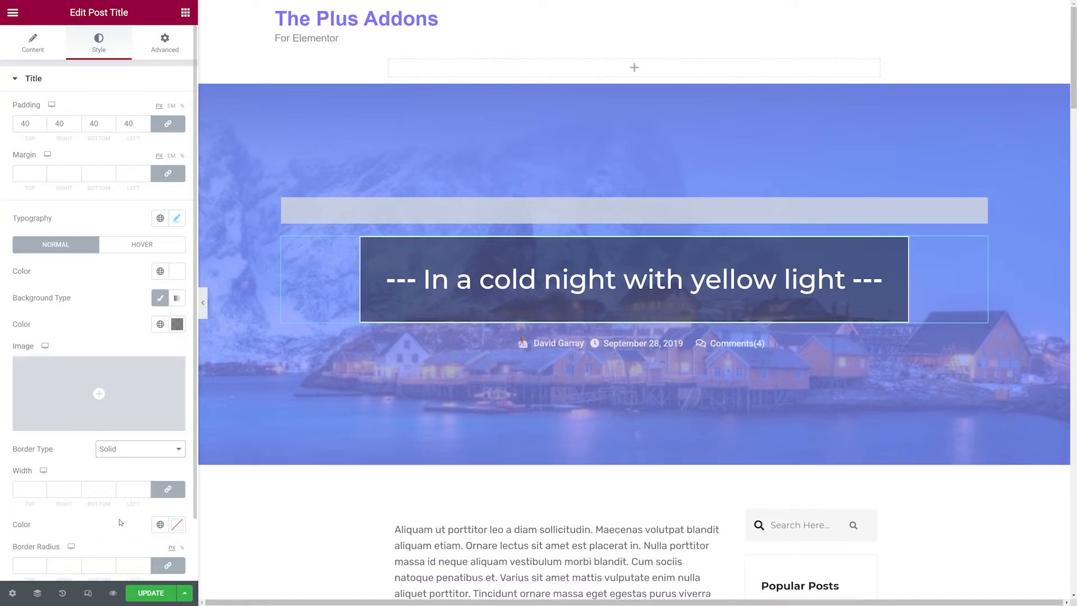
{"action": "scroll", "coordinate": [121, 522], "scroll_direction": "down", "scroll_amount": 1}
{"action": "left_click", "coordinate": [19, 424]}
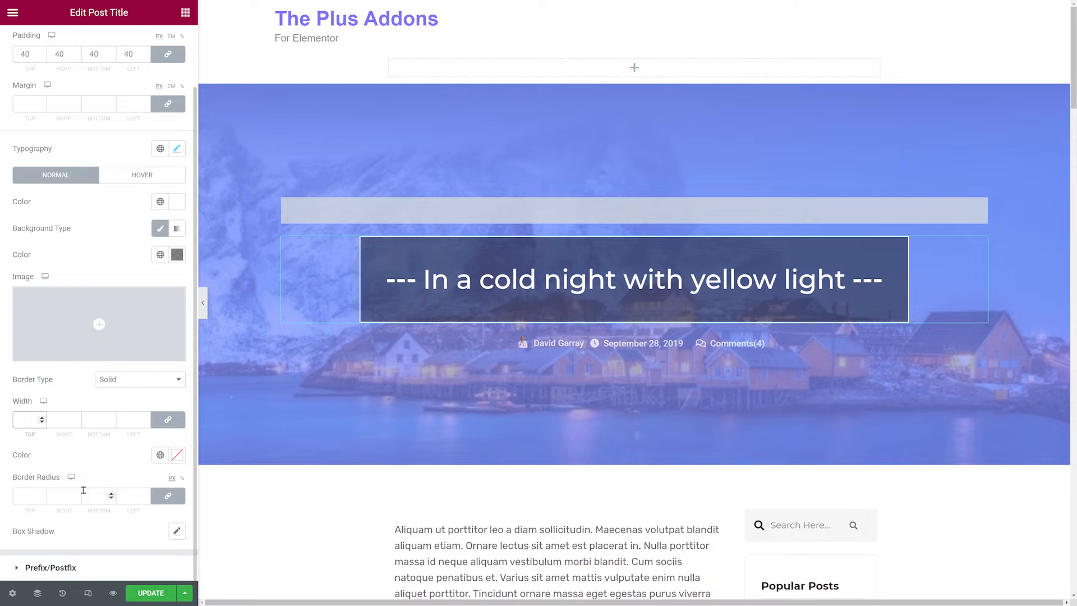
{"action": "type", "text": "1"}
{"action": "left_click", "coordinate": [175, 458]}
{"action": "left_click_drag", "start_coordinate": [103, 377], "coordinate": [30, 379]}
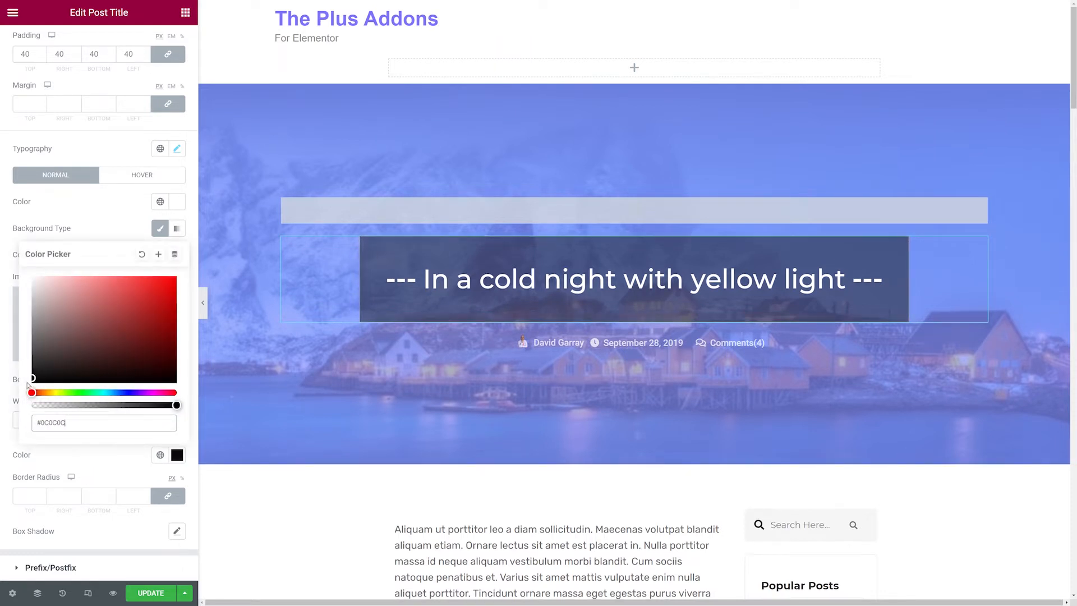
{"action": "left_click", "coordinate": [78, 470]}
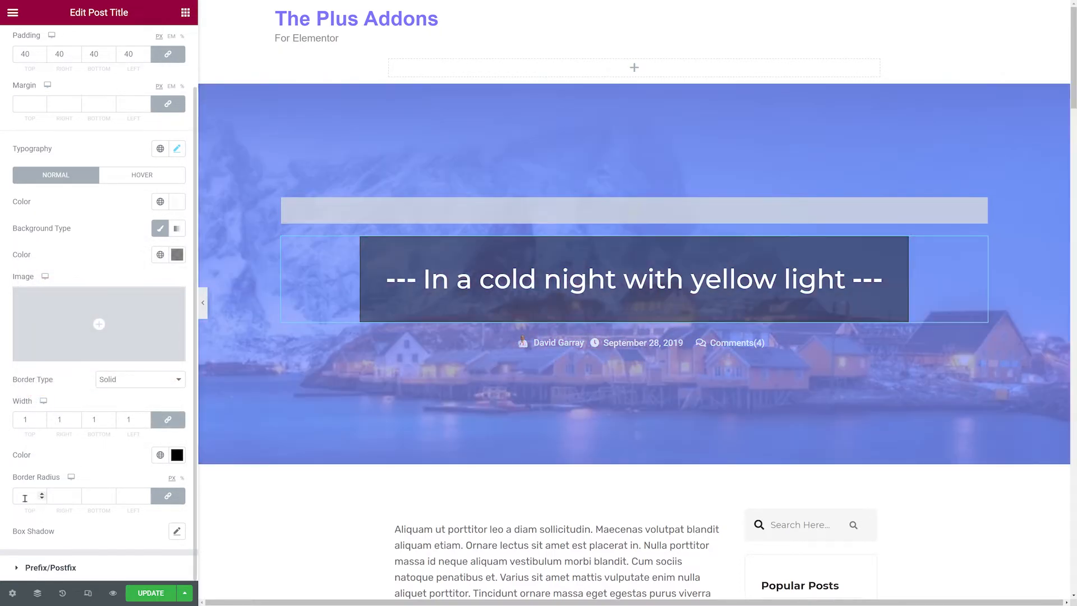
{"action": "left_click", "coordinate": [25, 498]}
{"action": "type", "text": "25"}
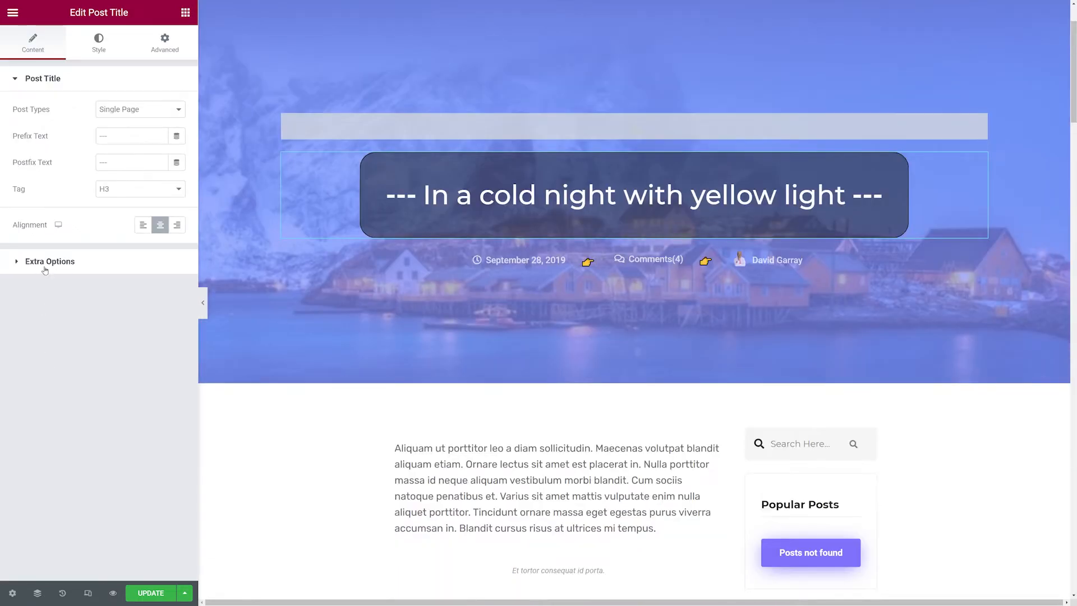
Limit the post title length based on words, setting the limit to 10.
{"action": "left_click", "coordinate": [44, 268]}
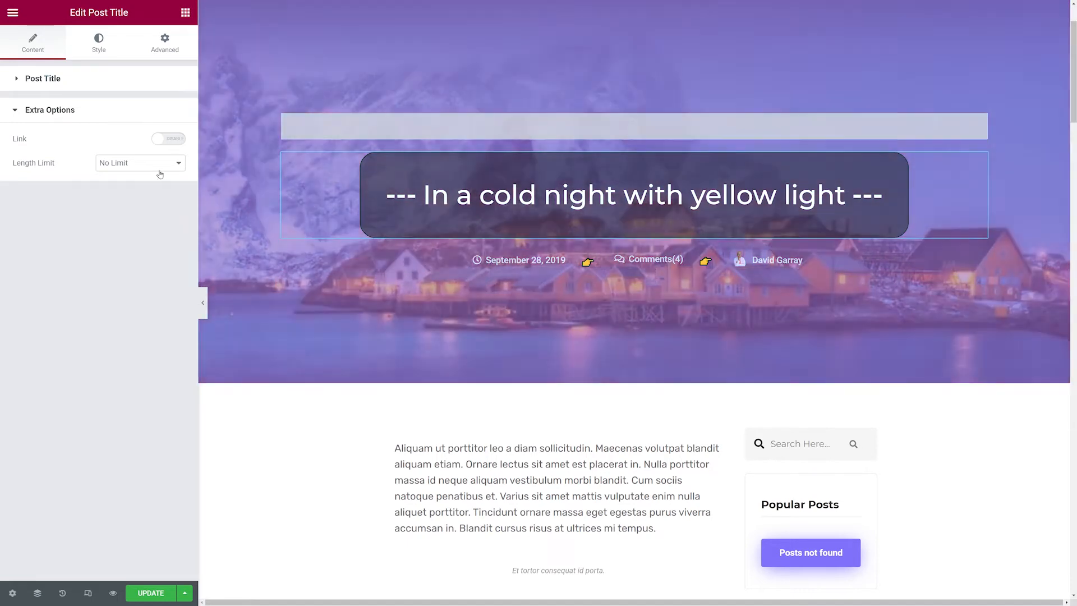
{"action": "left_click", "coordinate": [157, 163]}
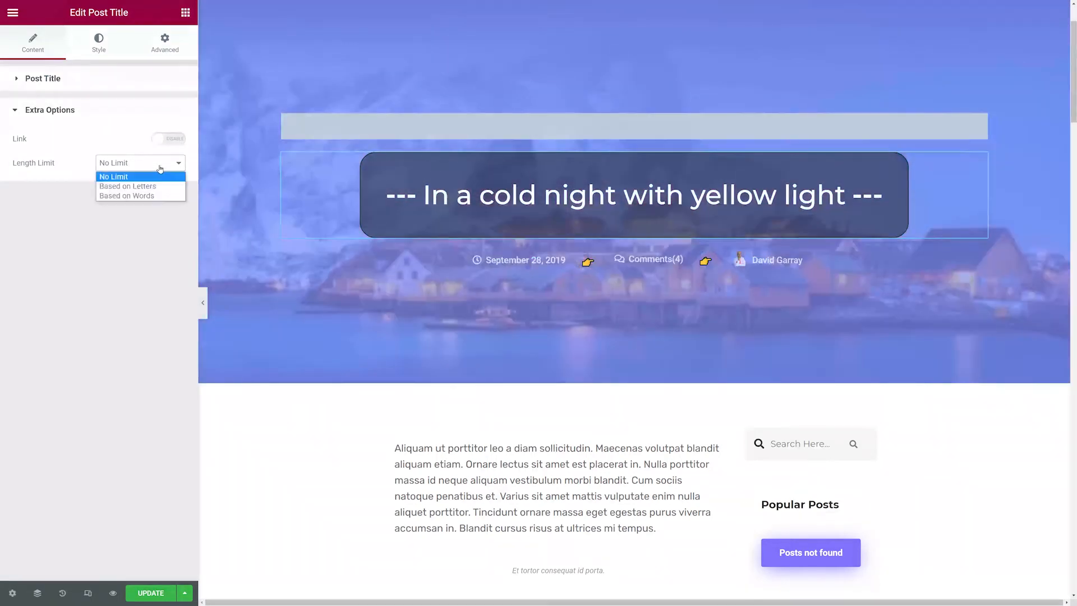
{"action": "left_click", "coordinate": [161, 196]}
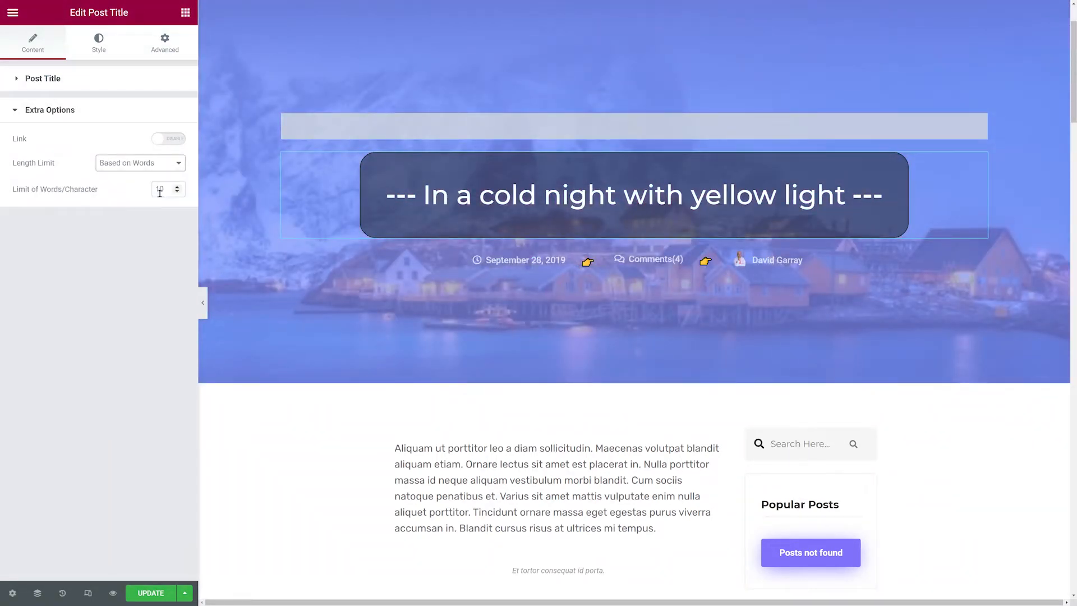
{"action": "left_click", "coordinate": [178, 191]}
{"action": "left_click", "coordinate": [177, 191]}
{"action": "left_click", "coordinate": [177, 191]}
{"action": "left_click", "coordinate": [177, 191]}
{"action": "left_click", "coordinate": [177, 191]}
{"action": "left_click", "coordinate": [178, 192]}
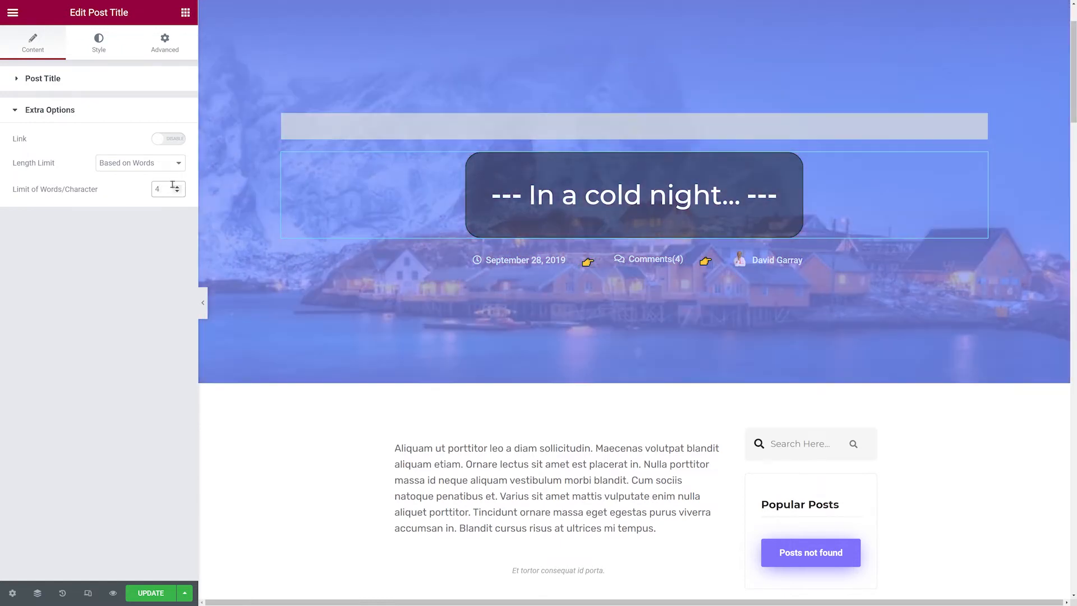
{"action": "left_click", "coordinate": [178, 187]}
{"action": "left_click", "coordinate": [177, 187]}
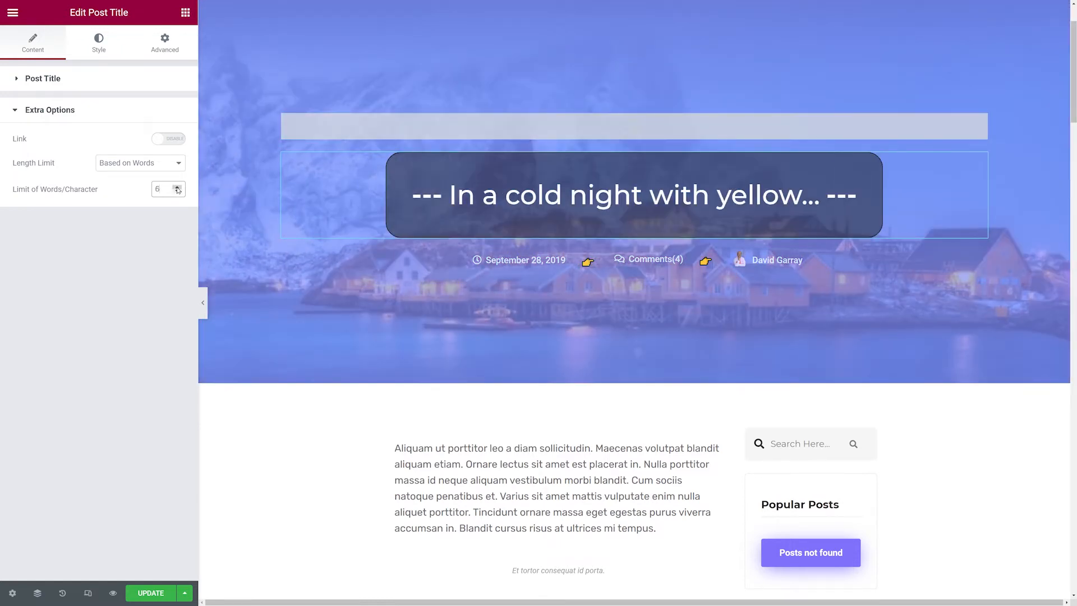
{"action": "left_click", "coordinate": [177, 187]}
{"action": "left_click", "coordinate": [177, 187]}
{"action": "double_click", "coordinate": [178, 187]}
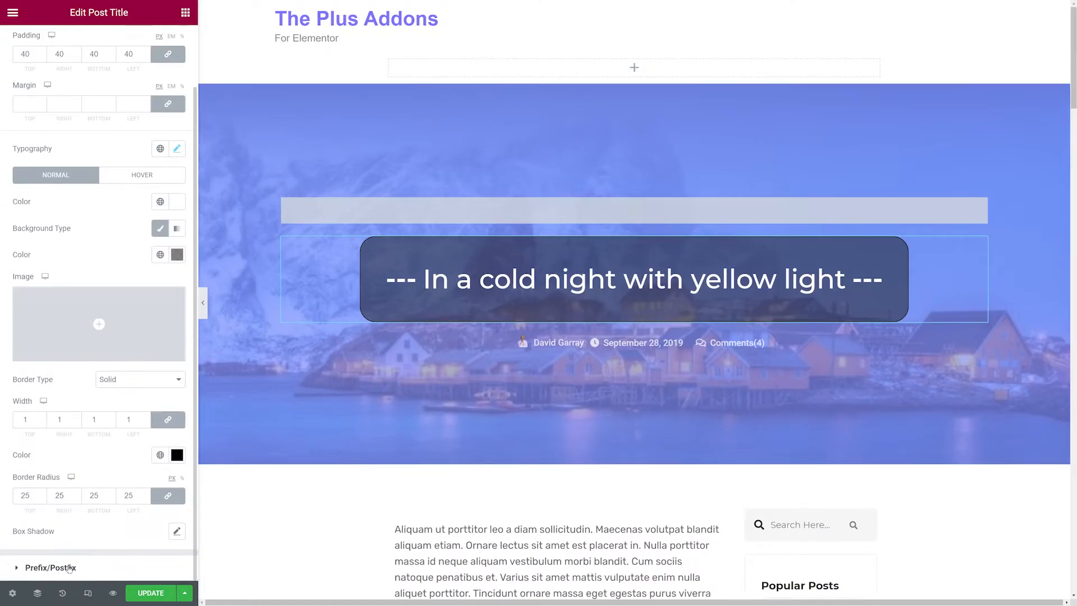
Rearrange the post meta items so date comes first, then comments, with author re-added last.
{"action": "left_click", "coordinate": [68, 566]}
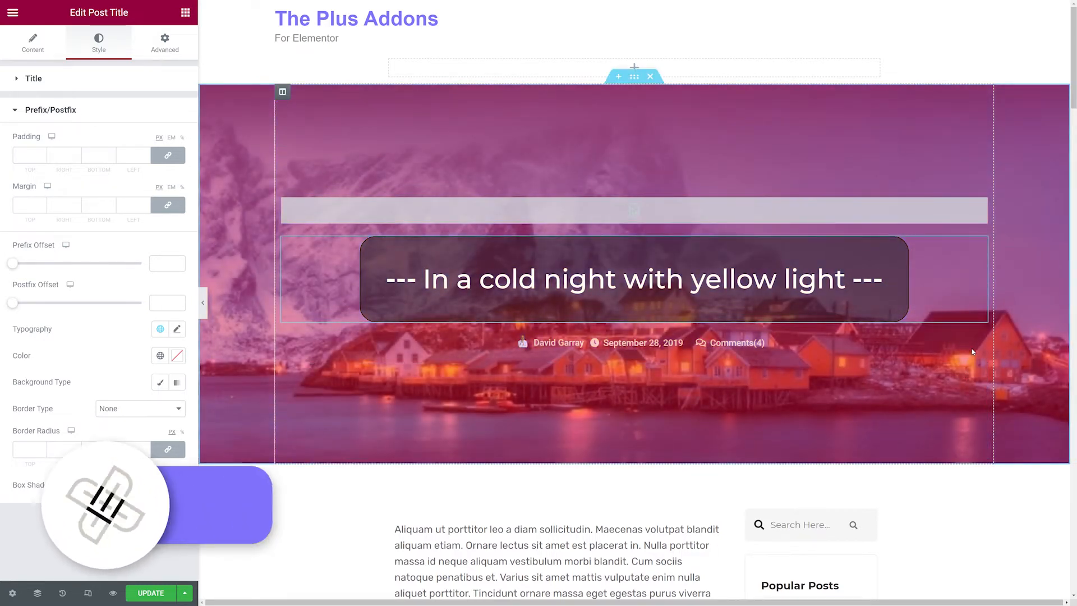
{"action": "left_click", "coordinate": [980, 343]}
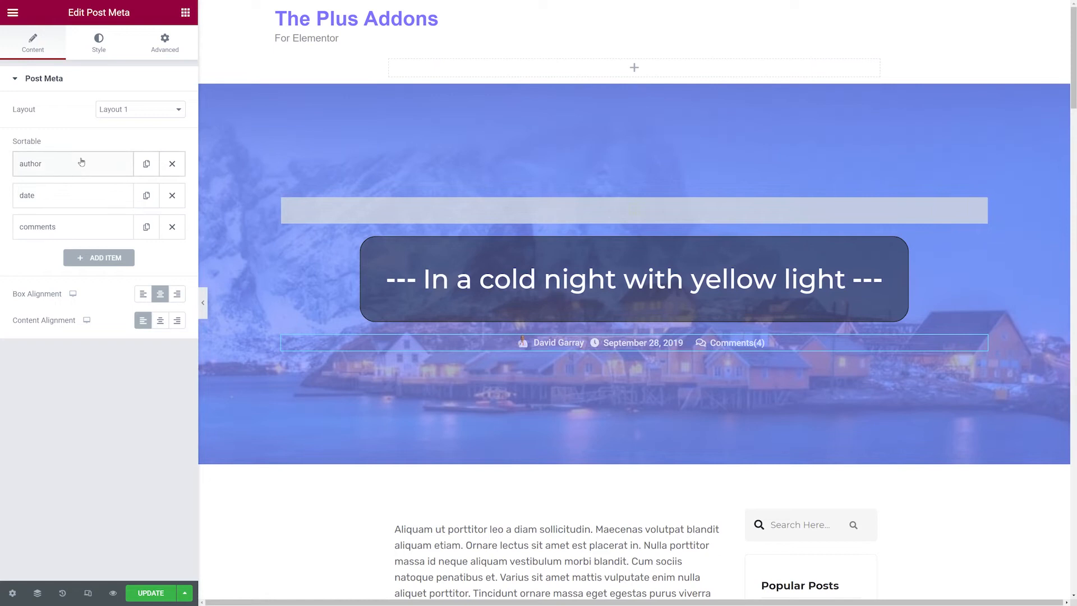
{"action": "left_click_drag", "start_coordinate": [82, 162], "coordinate": [80, 192]}
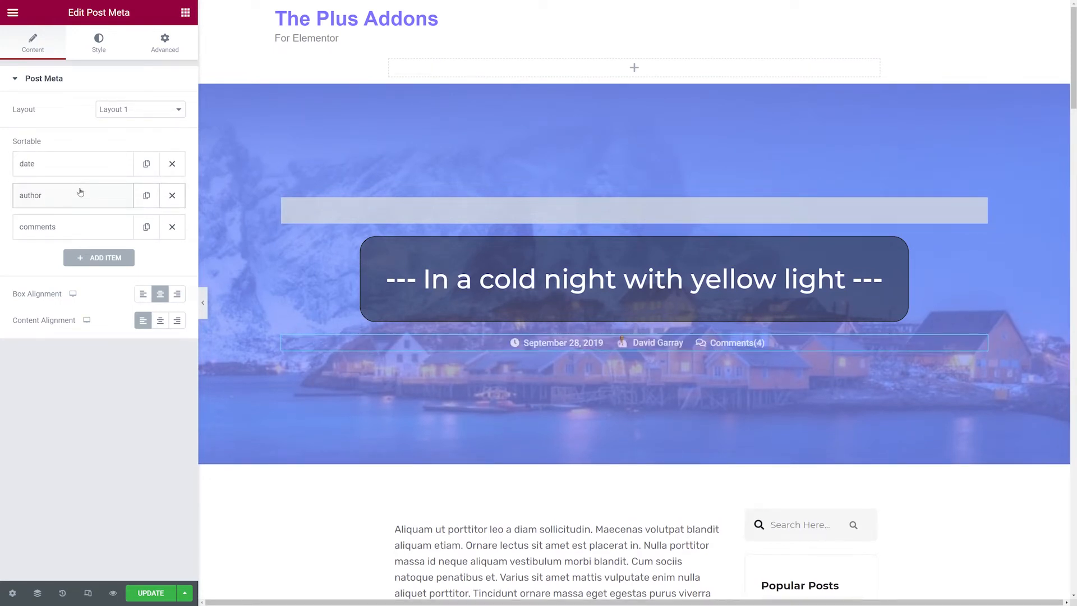
{"action": "left_click", "coordinate": [172, 195]}
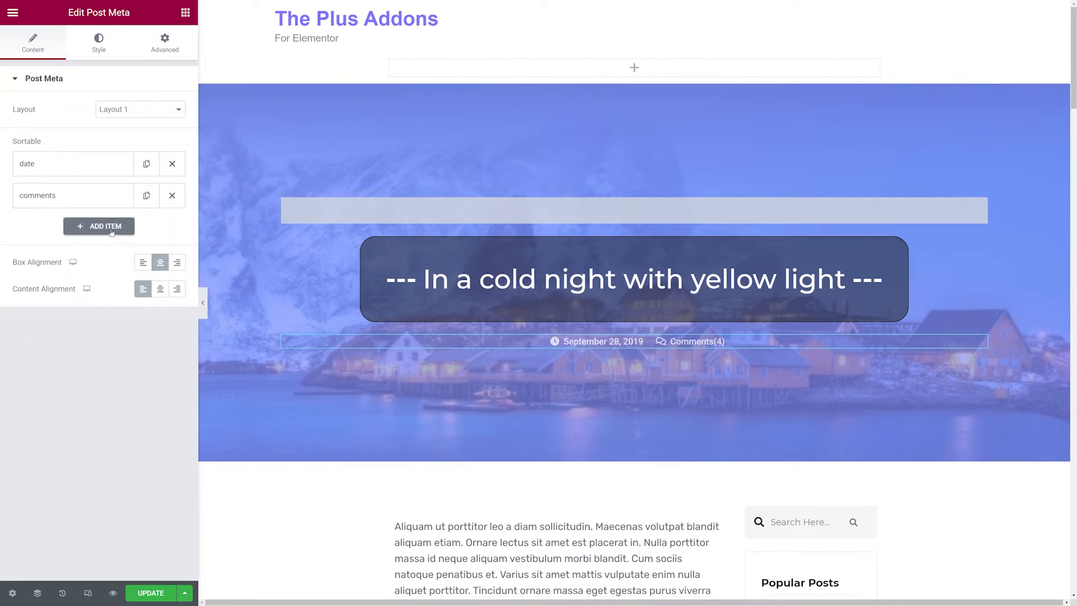
{"action": "left_click", "coordinate": [93, 227]}
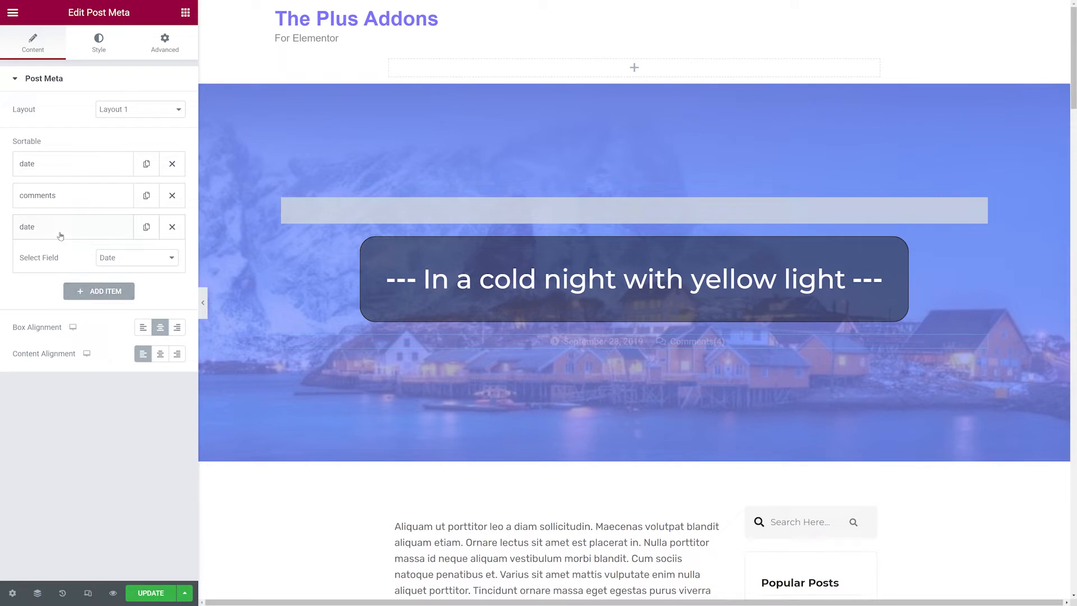
{"action": "left_click", "coordinate": [129, 258]}
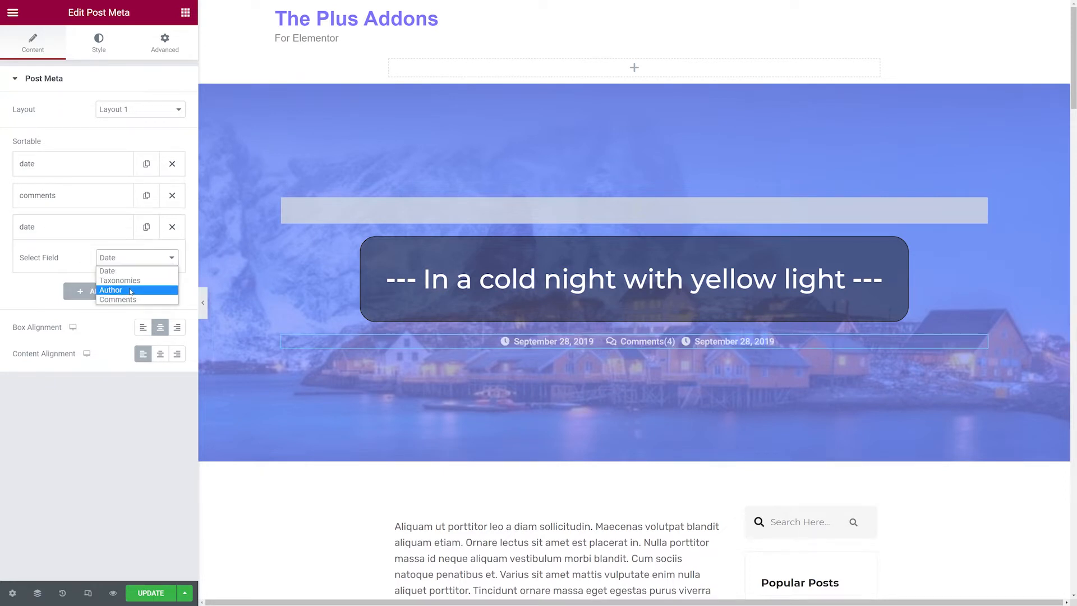
{"action": "left_click", "coordinate": [130, 291]}
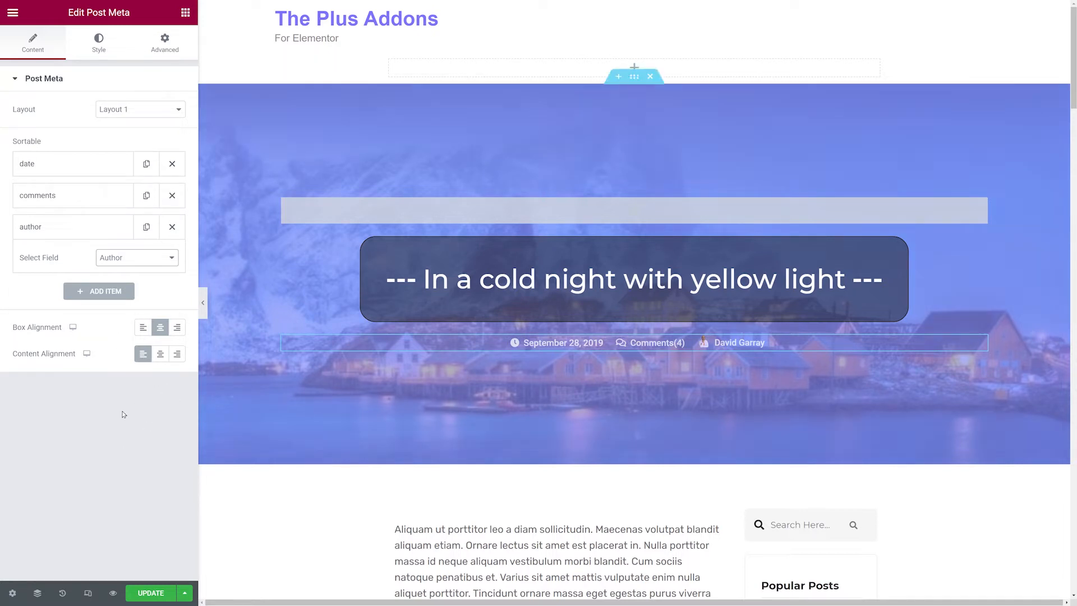
Try left and right box alignments for the post meta, then restore center alignment.
{"action": "left_click", "coordinate": [139, 332]}
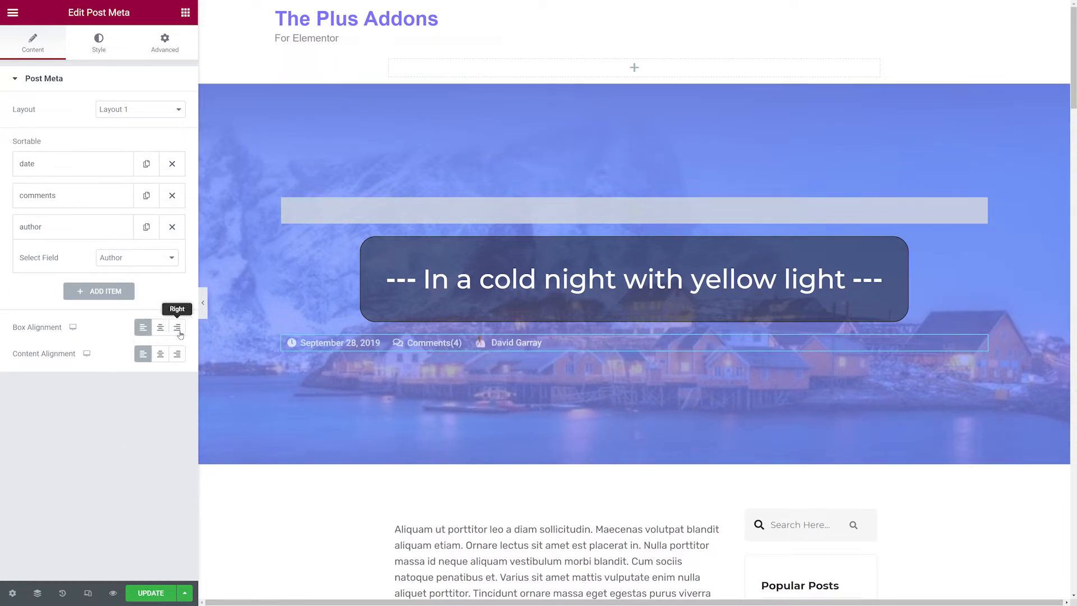
{"action": "left_click", "coordinate": [179, 334]}
{"action": "left_click", "coordinate": [160, 330]}
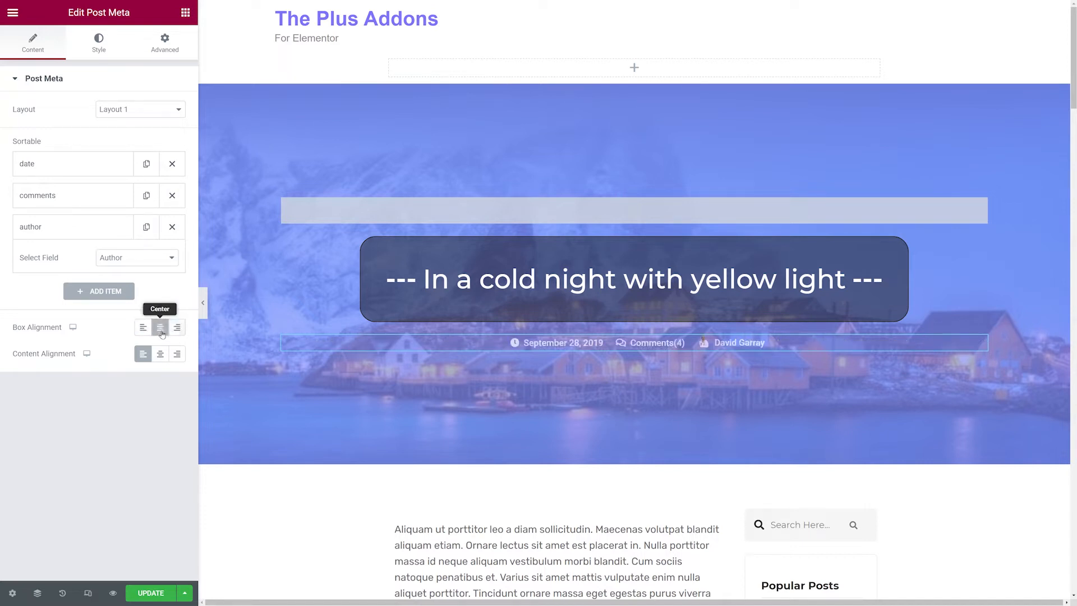
Set the post meta separator to '—' and its size to 17.
{"action": "left_click", "coordinate": [112, 52]}
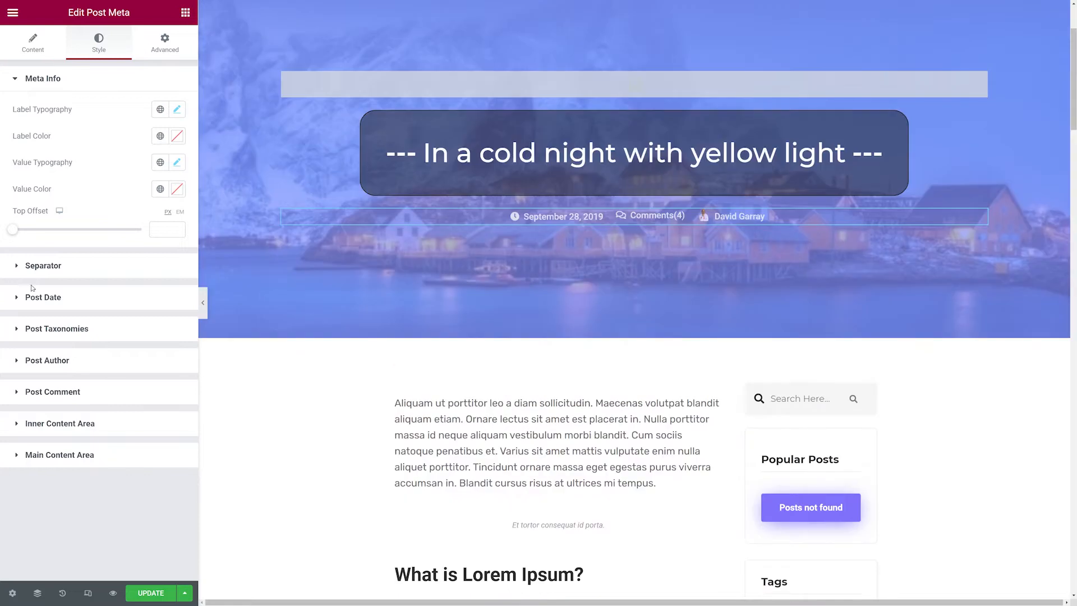
{"action": "left_click", "coordinate": [48, 267]}
{"action": "left_click", "coordinate": [106, 146]}
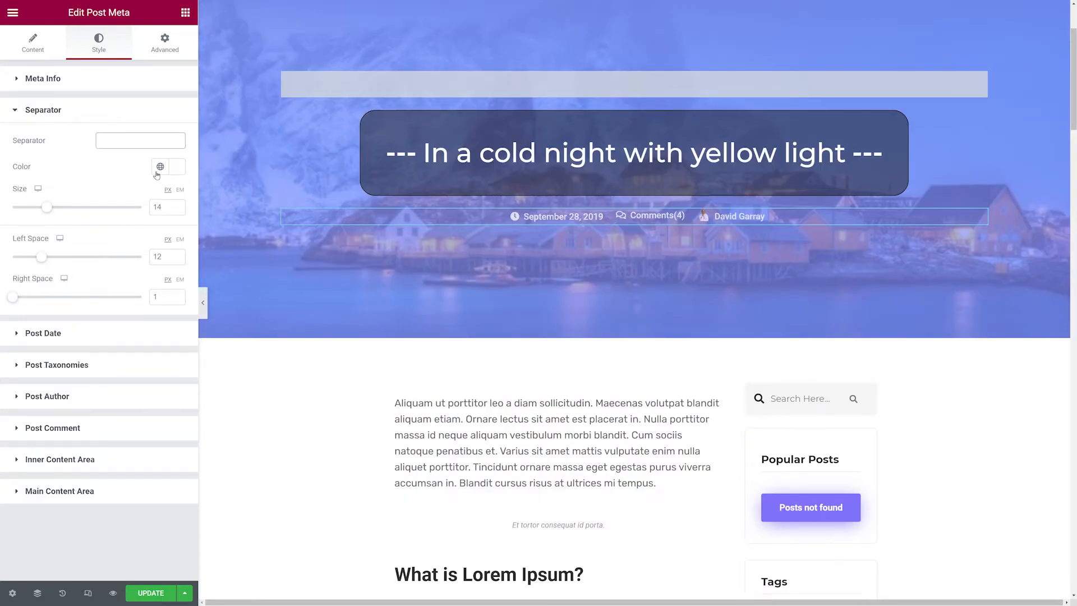
{"action": "type", "text": "—"}
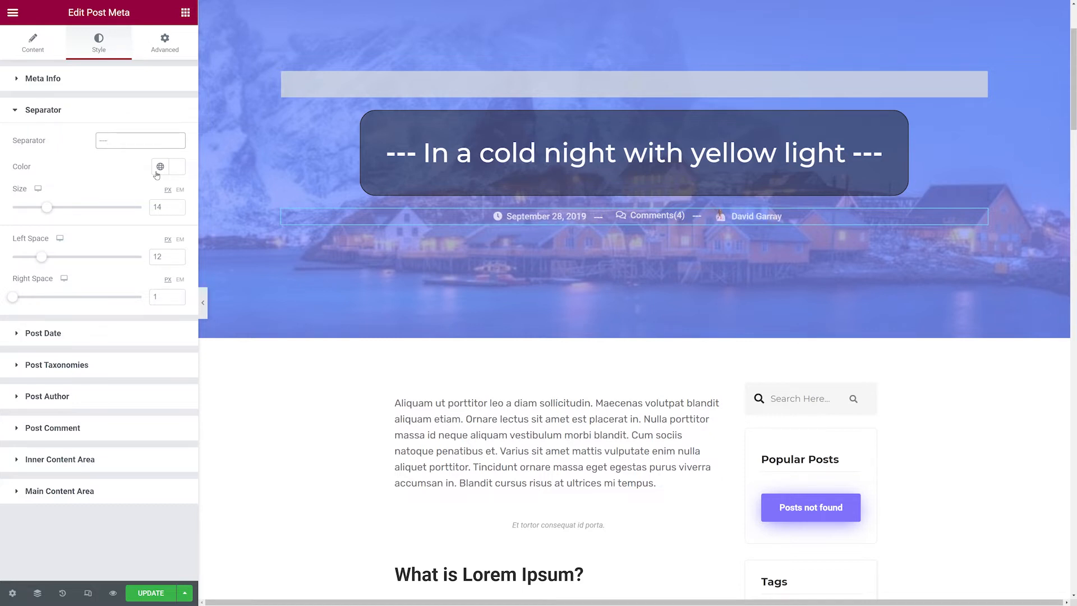
{"action": "mouse_move", "coordinate": [47, 207]}
{"action": "left_mouse_down"}
{"action": "mouse_move", "coordinate": [93, 209]}
{"action": "mouse_move", "coordinate": [43, 208]}
{"action": "left_mouse_up"}
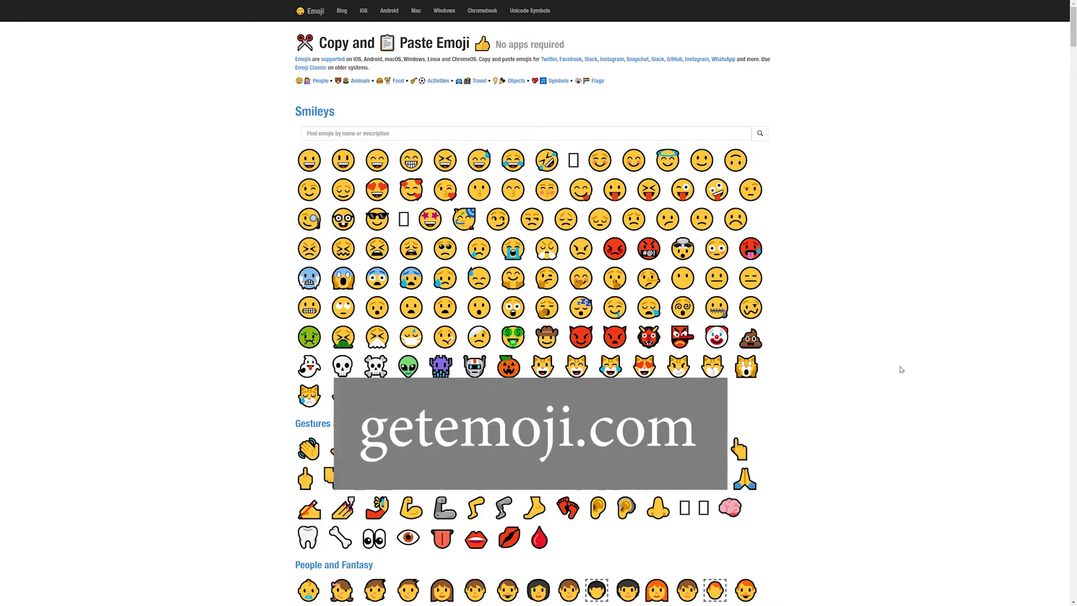
Copy a pointing hand emoji from getemoji.com and paste it as the post meta separator.
{"action": "scroll", "coordinate": [824, 347], "scroll_direction": "down", "scroll_amount": 4}
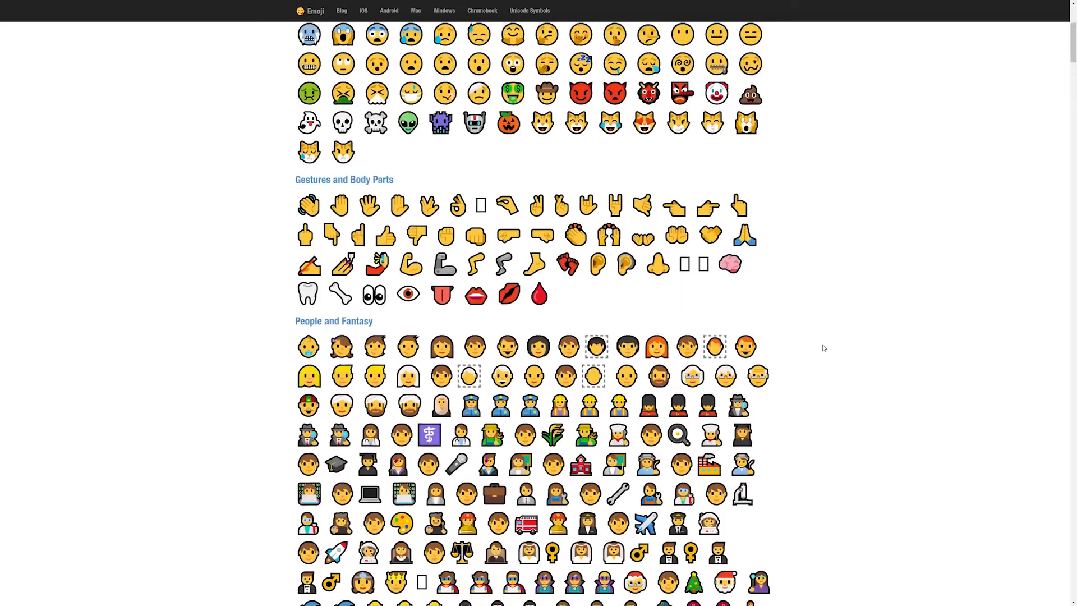
{"action": "scroll", "coordinate": [824, 348], "scroll_direction": "up", "scroll_amount": 4}
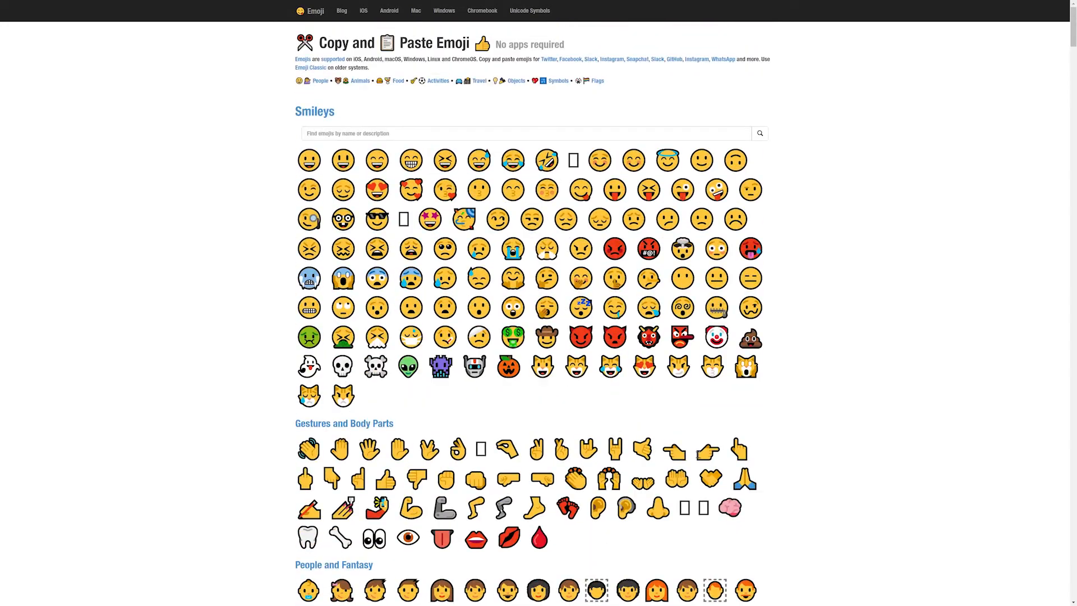
{"action": "left_click", "coordinate": [713, 452]}
{"action": "key", "text": "ctrl+c"}
{"action": "right_click", "coordinate": [709, 451]}
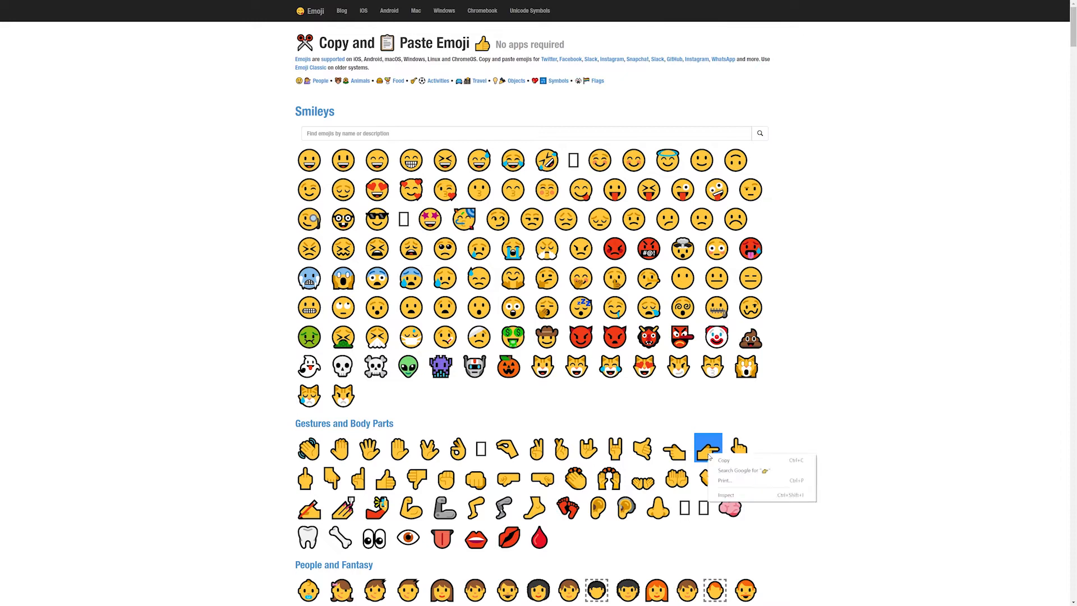
{"action": "left_click", "coordinate": [724, 460]}
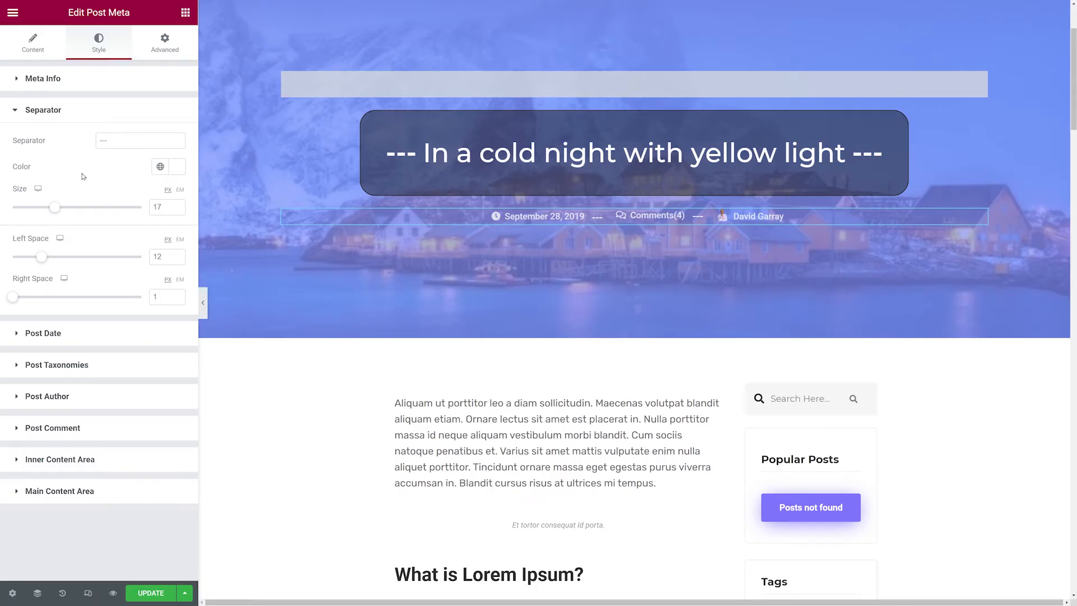
{"action": "left_click_drag", "start_coordinate": [119, 146], "coordinate": [34, 145]}
{"action": "key", "text": "ctrl+v"}
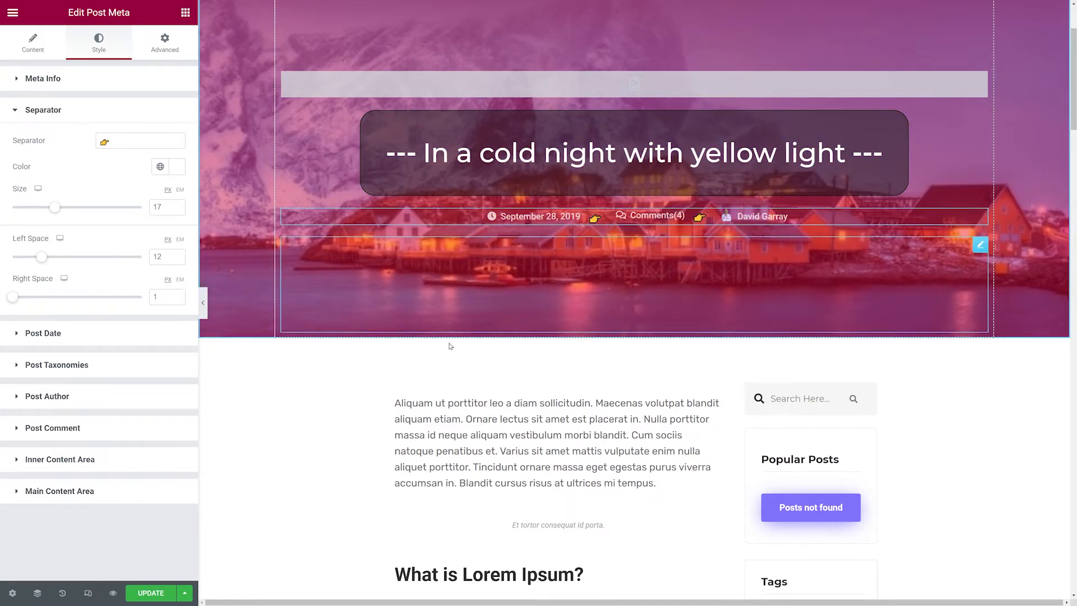
Set the post meta separator's left space to 24 and right space to 8.
{"action": "scroll", "coordinate": [448, 346], "scroll_direction": "up", "scroll_amount": 1}
{"action": "left_click", "coordinate": [177, 254]}
{"action": "left_click", "coordinate": [178, 255]}
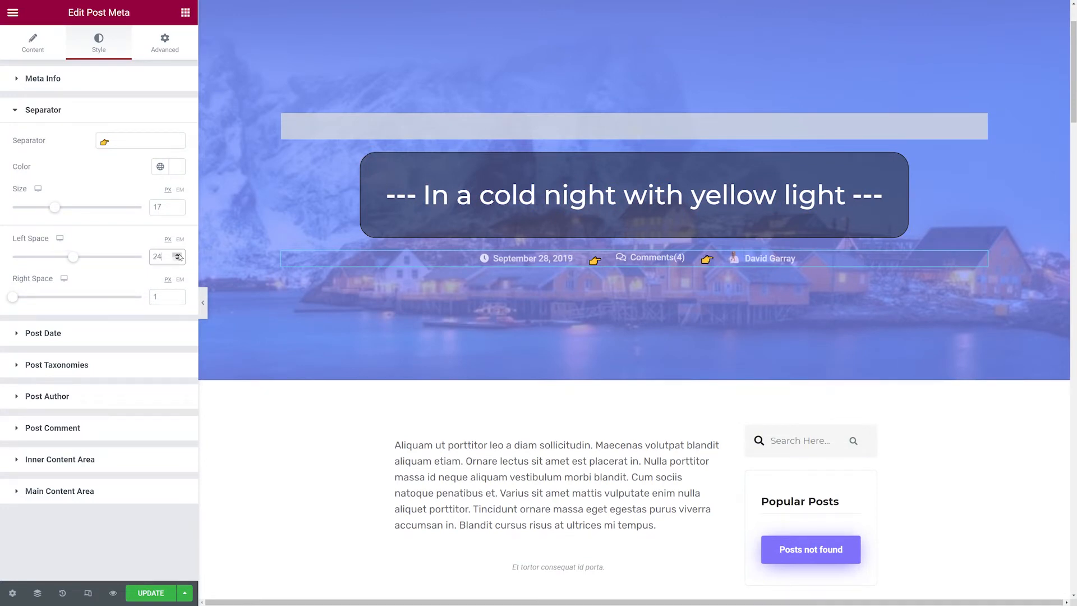
{"action": "left_click", "coordinate": [178, 294]}
{"action": "left_click", "coordinate": [177, 295]}
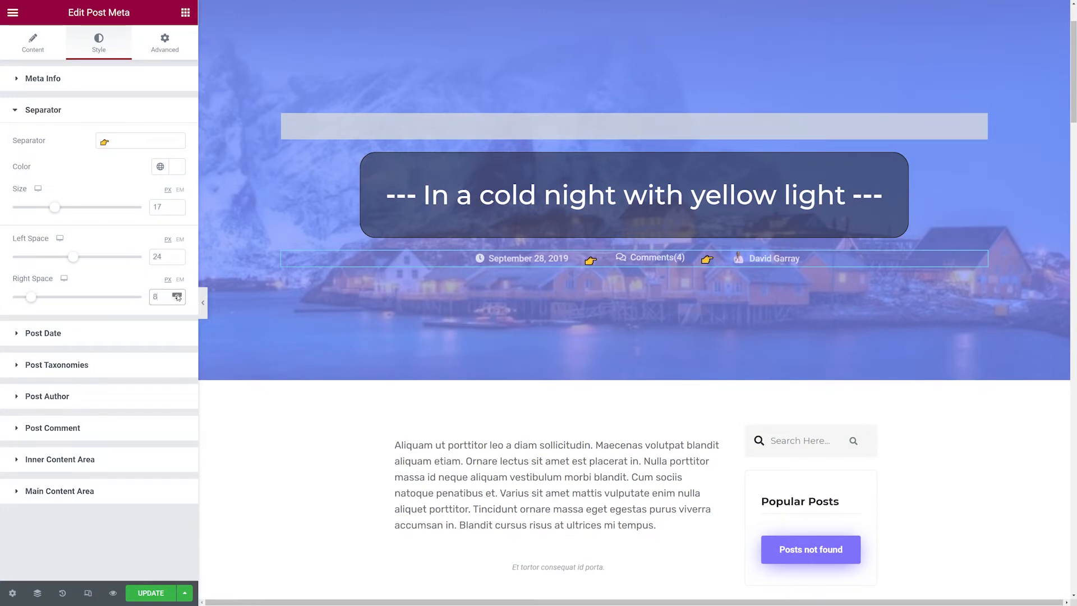
Open the post date style settings and set the date icon to Clock 2.
{"action": "left_click", "coordinate": [66, 337]}
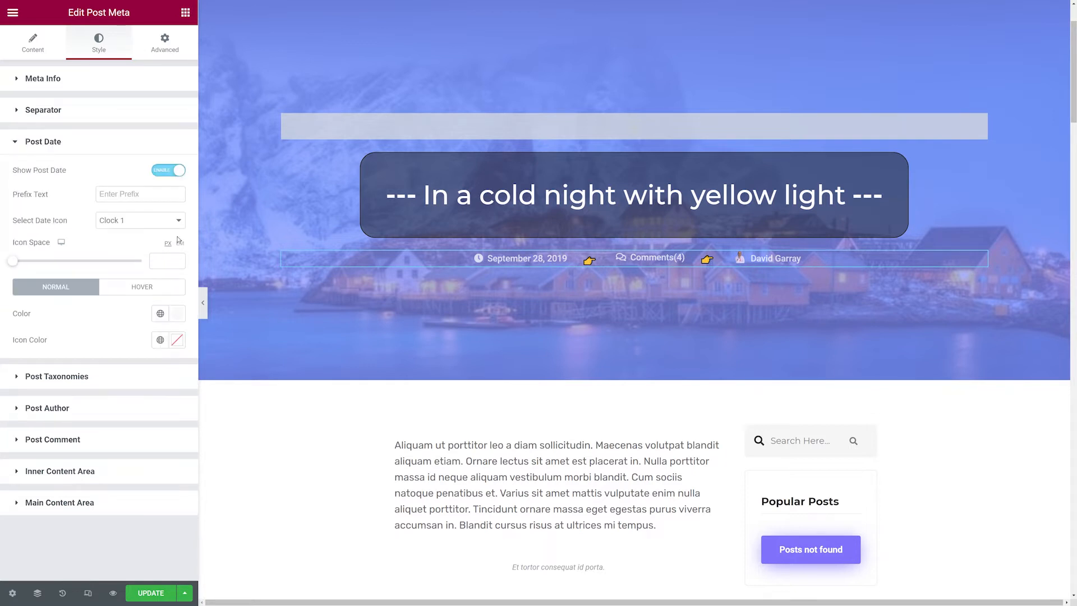
{"action": "left_click", "coordinate": [177, 174]}
{"action": "left_click", "coordinate": [177, 170]}
{"action": "left_click", "coordinate": [178, 222]}
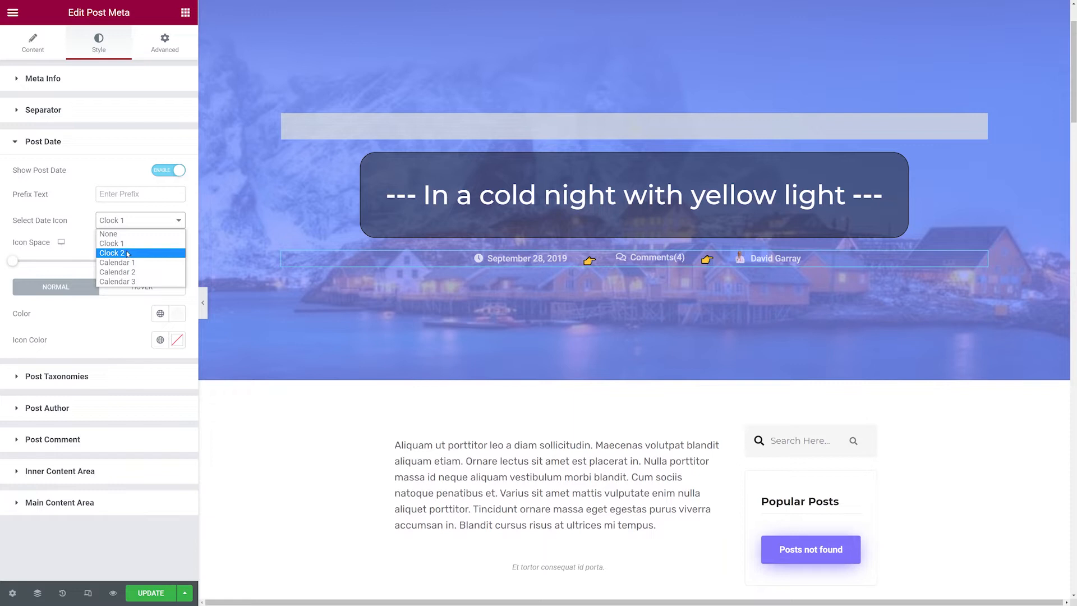
{"action": "left_click", "coordinate": [128, 253]}
Try the Calendar 3 date icon, then switch back to Clock 2.
{"action": "left_click", "coordinate": [148, 224]}
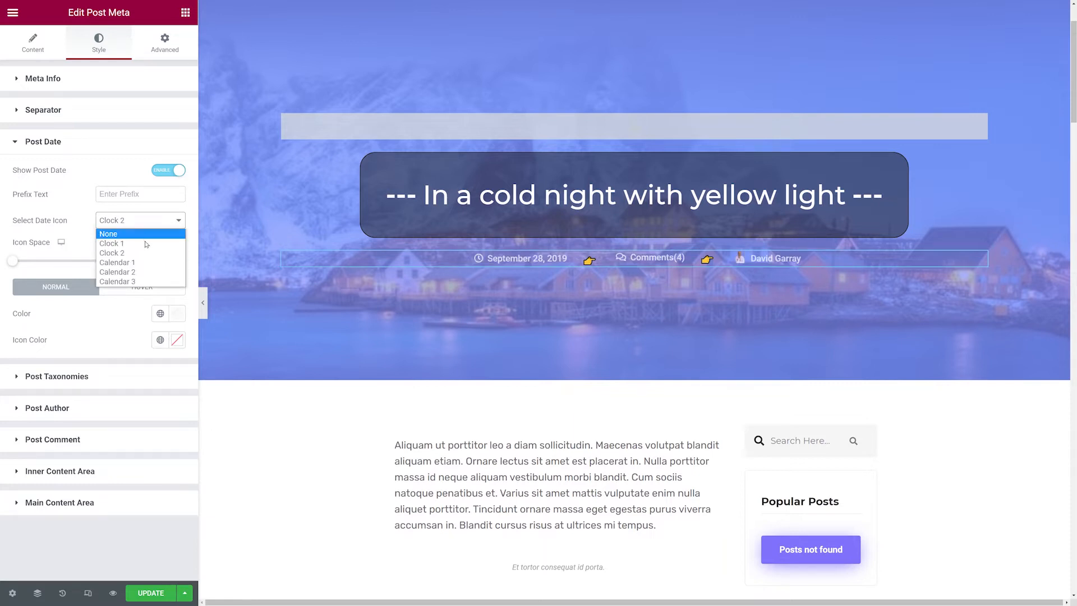
{"action": "left_click", "coordinate": [142, 281]}
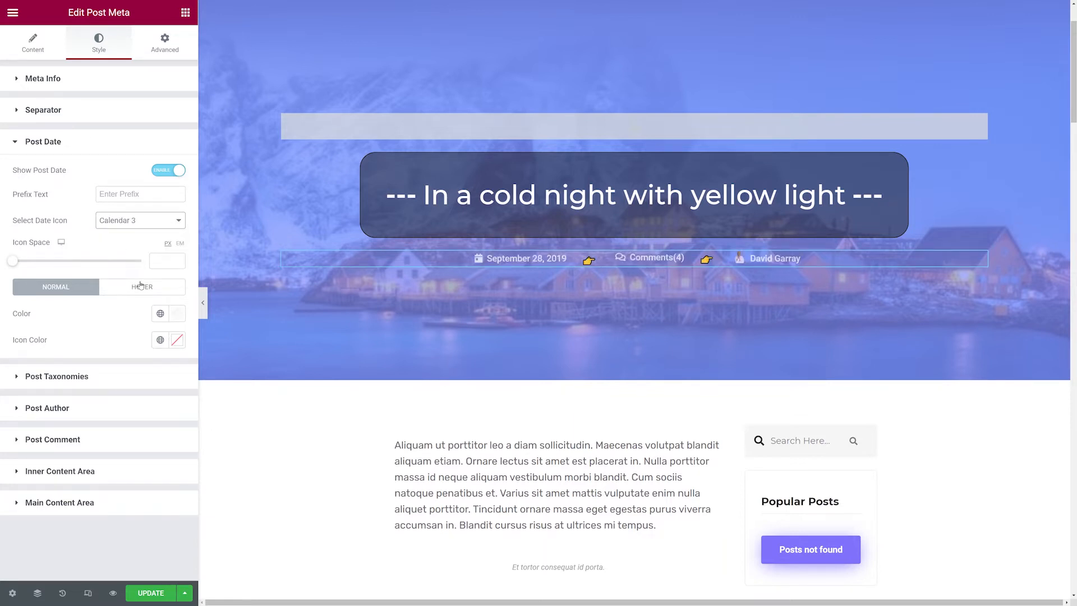
{"action": "left_click", "coordinate": [146, 227]}
{"action": "left_click", "coordinate": [124, 252]}
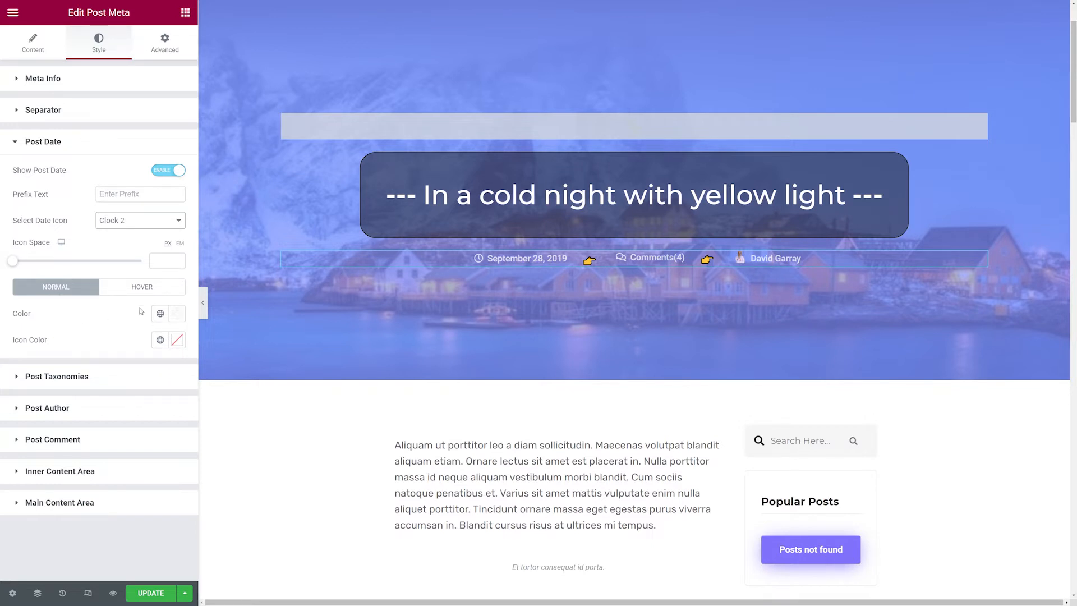
Enable post taxonomies and change the category meta item's taxonomy to post_tag.
{"action": "left_click", "coordinate": [64, 381]}
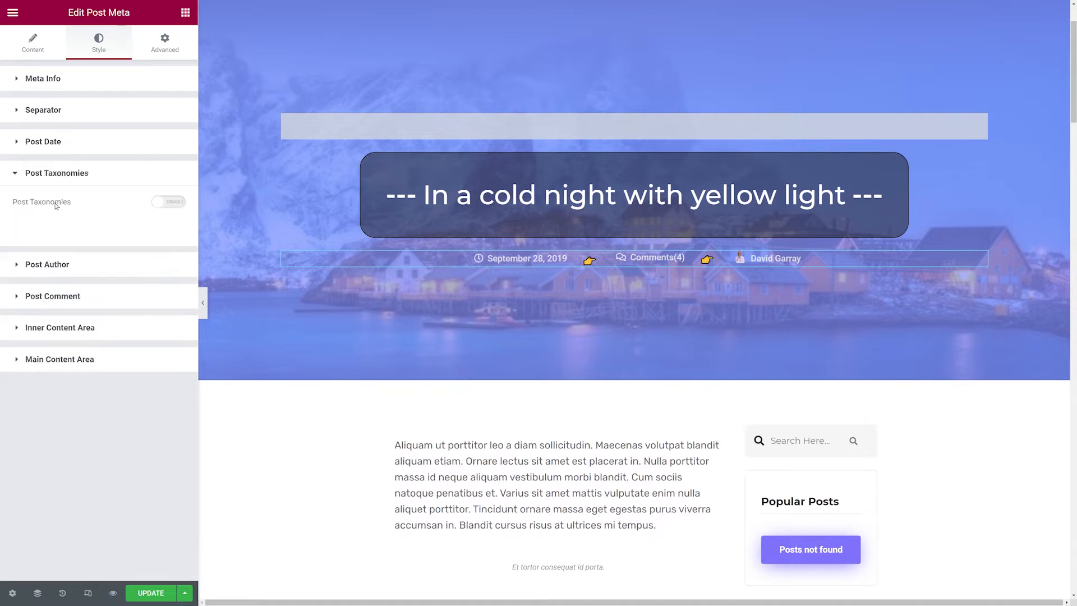
{"action": "left_click", "coordinate": [167, 203]}
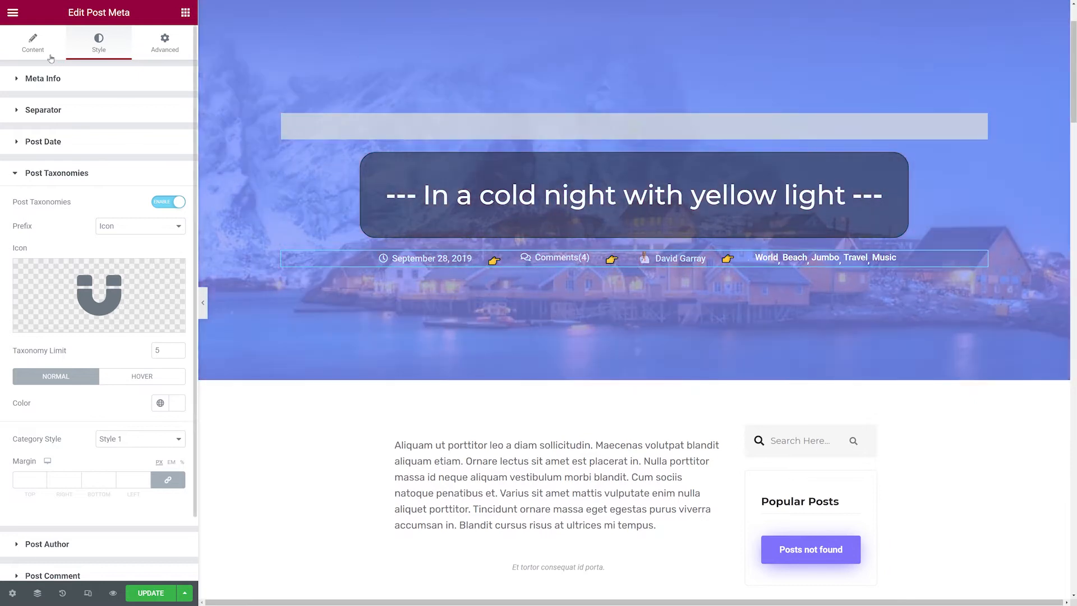
{"action": "left_click", "coordinate": [44, 50]}
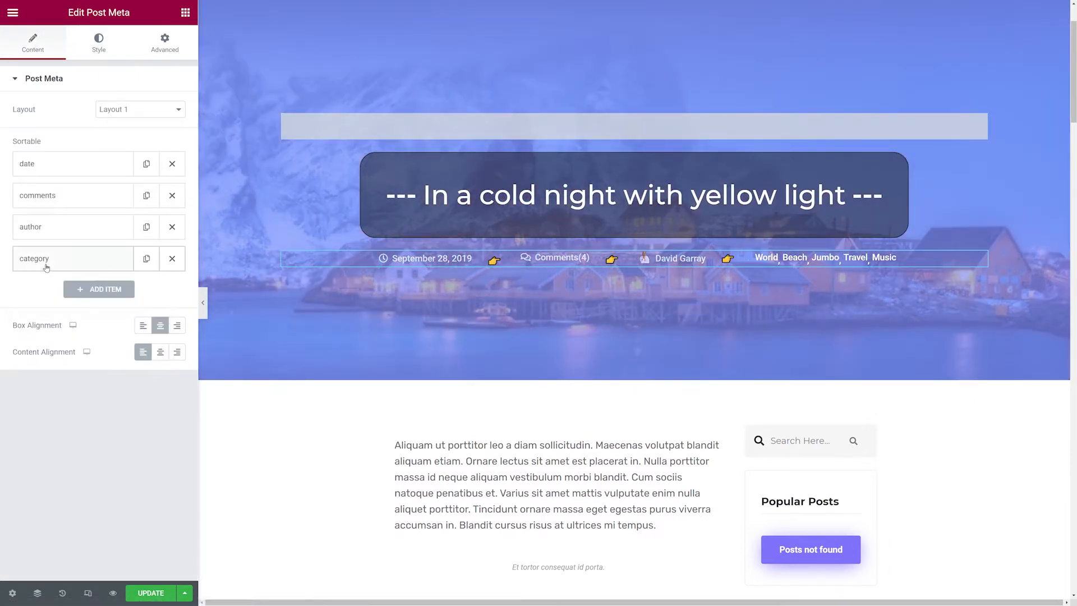
{"action": "left_click", "coordinate": [46, 267]}
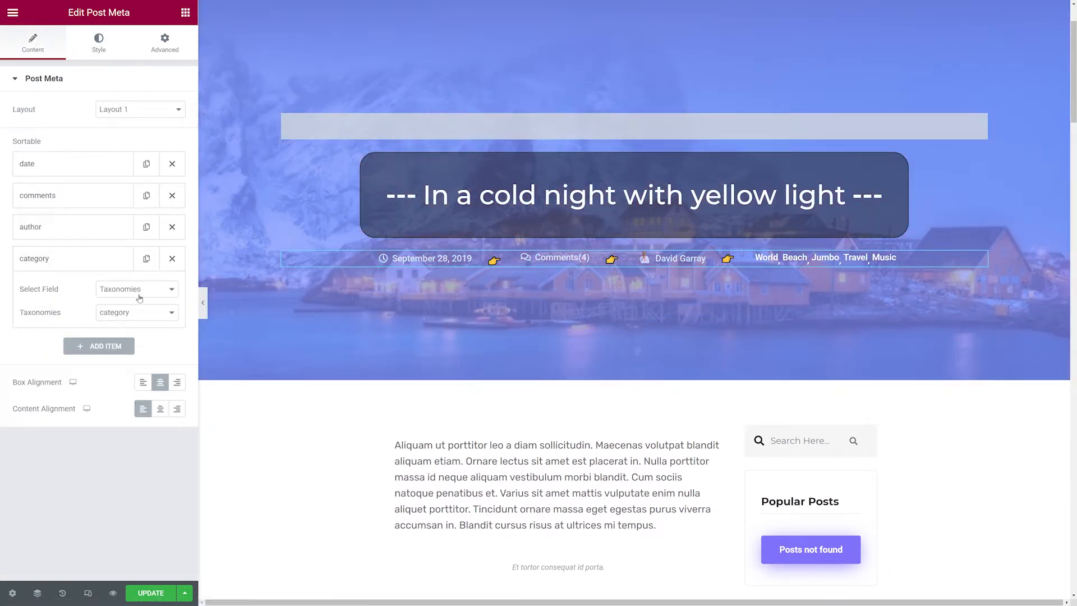
{"action": "left_click", "coordinate": [164, 315]}
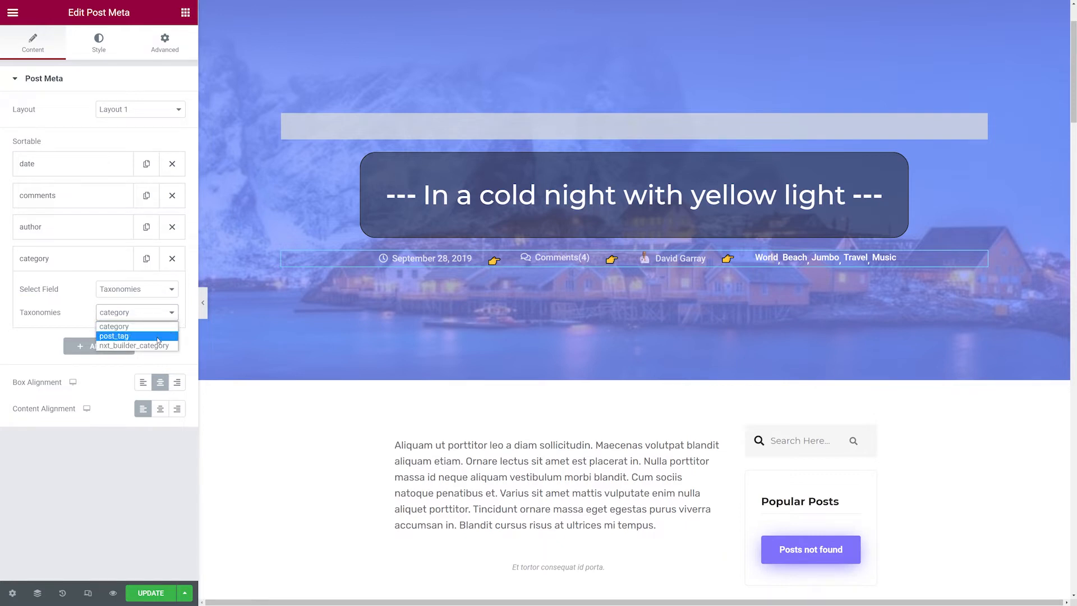
{"action": "left_click", "coordinate": [158, 340]}
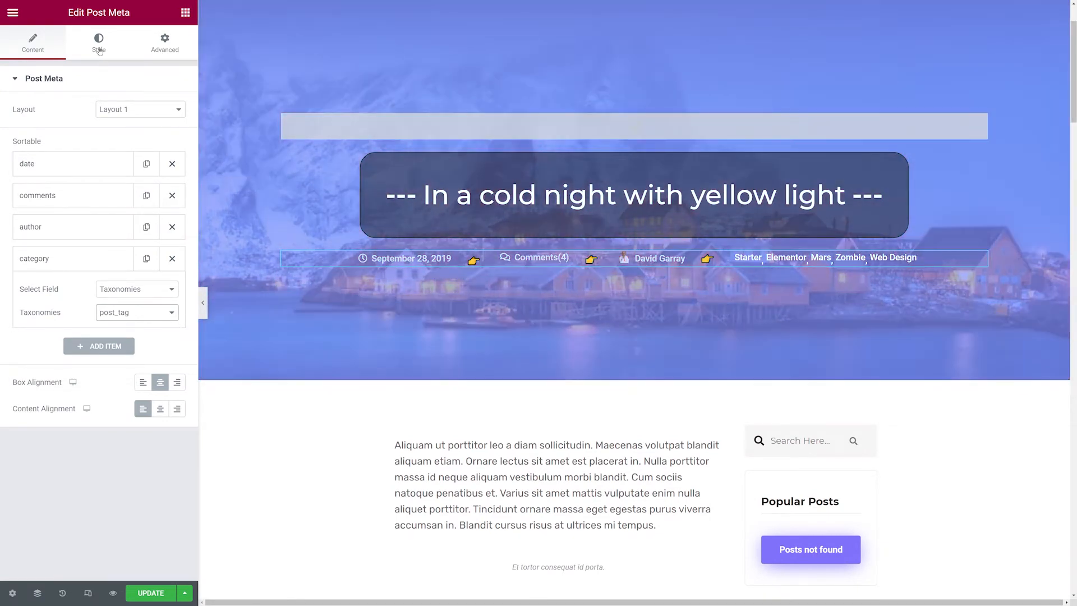
Try a text prefix for the post taxonomies, restore the icon prefix, then disable post taxonomies.
{"action": "left_click", "coordinate": [99, 45]}
{"action": "left_click", "coordinate": [67, 327]}
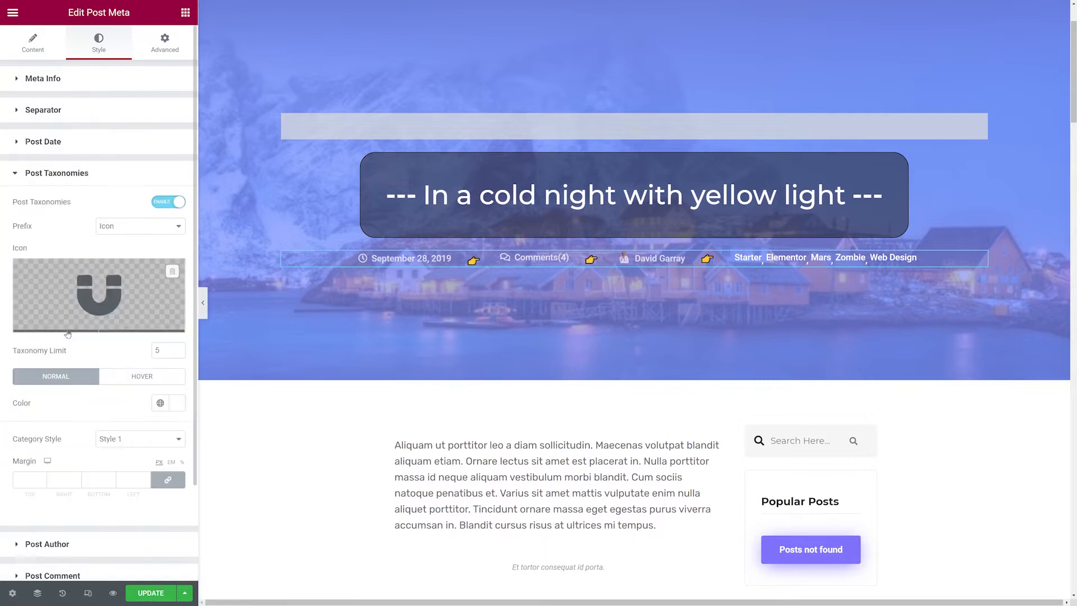
{"action": "scroll", "coordinate": [146, 425], "scroll_direction": "down", "scroll_amount": 1}
{"action": "scroll", "coordinate": [146, 425], "scroll_direction": "up", "scroll_amount": 1}
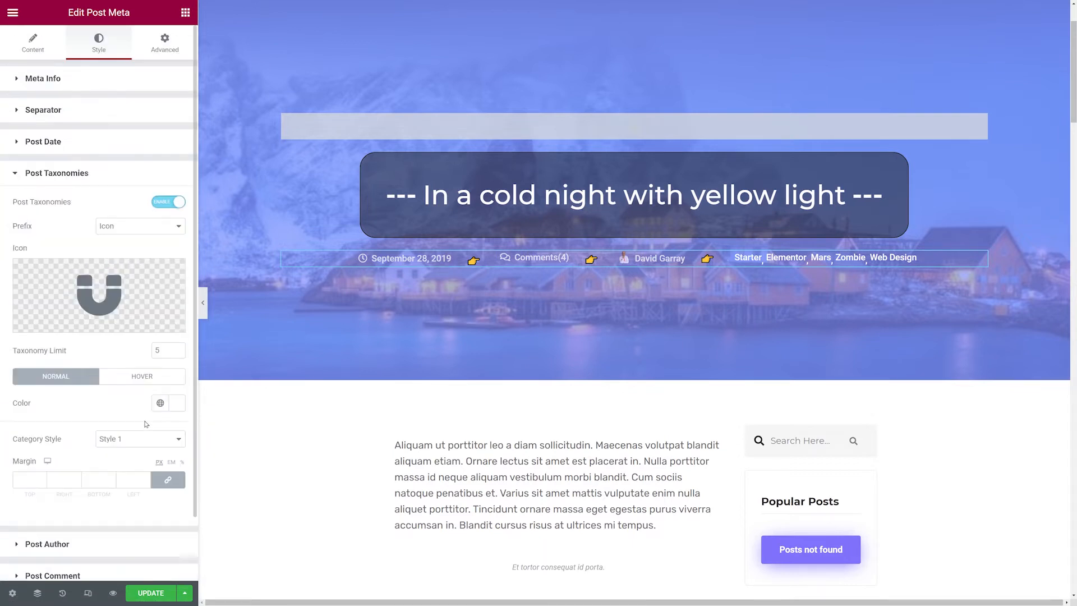
{"action": "left_click", "coordinate": [177, 227]}
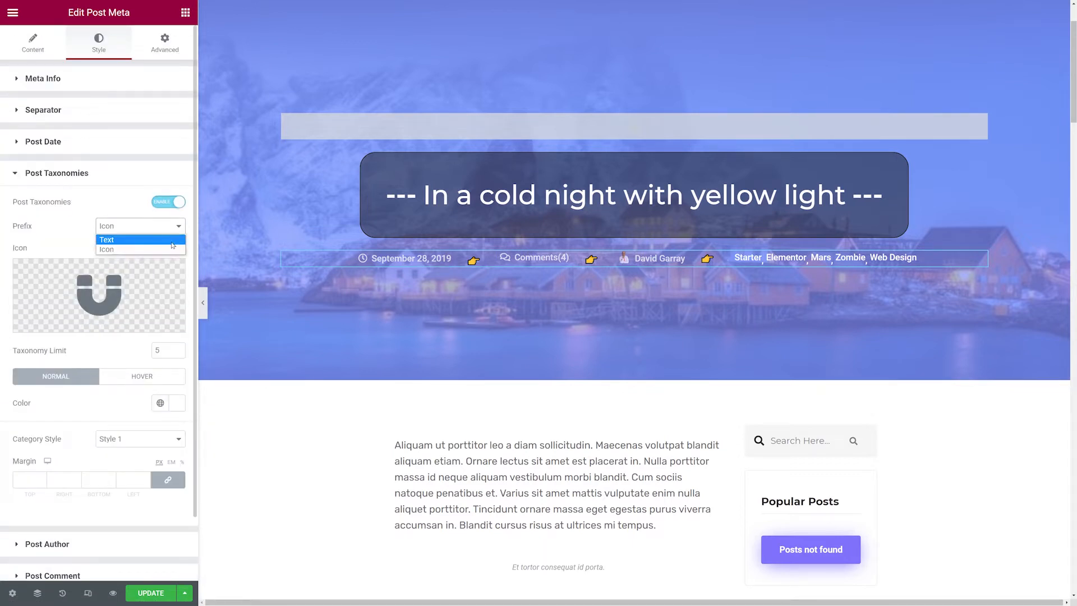
{"action": "left_click", "coordinate": [173, 240]}
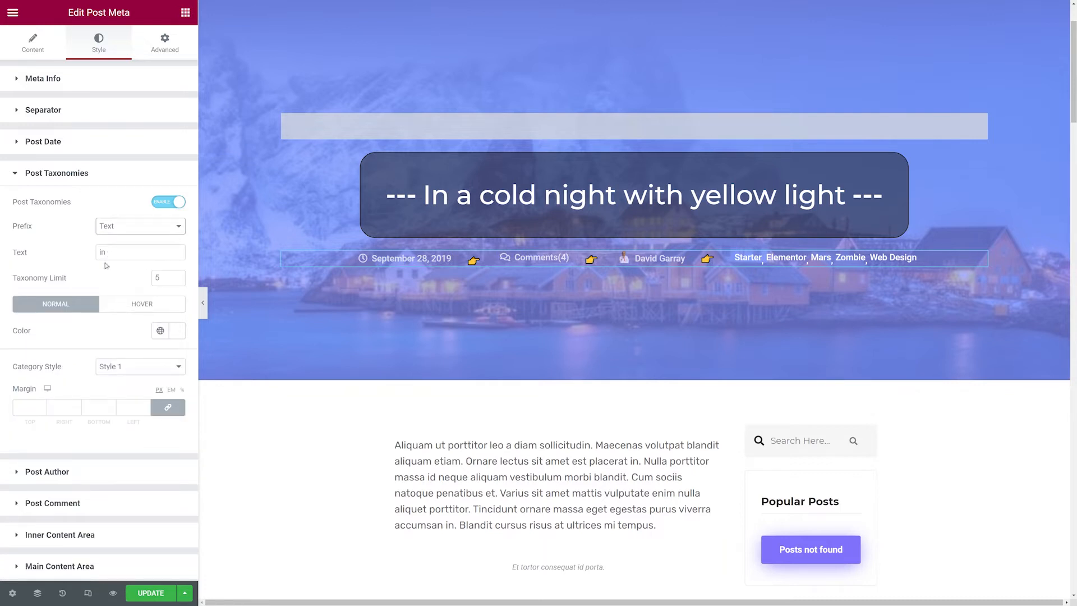
{"action": "left_click", "coordinate": [169, 231]}
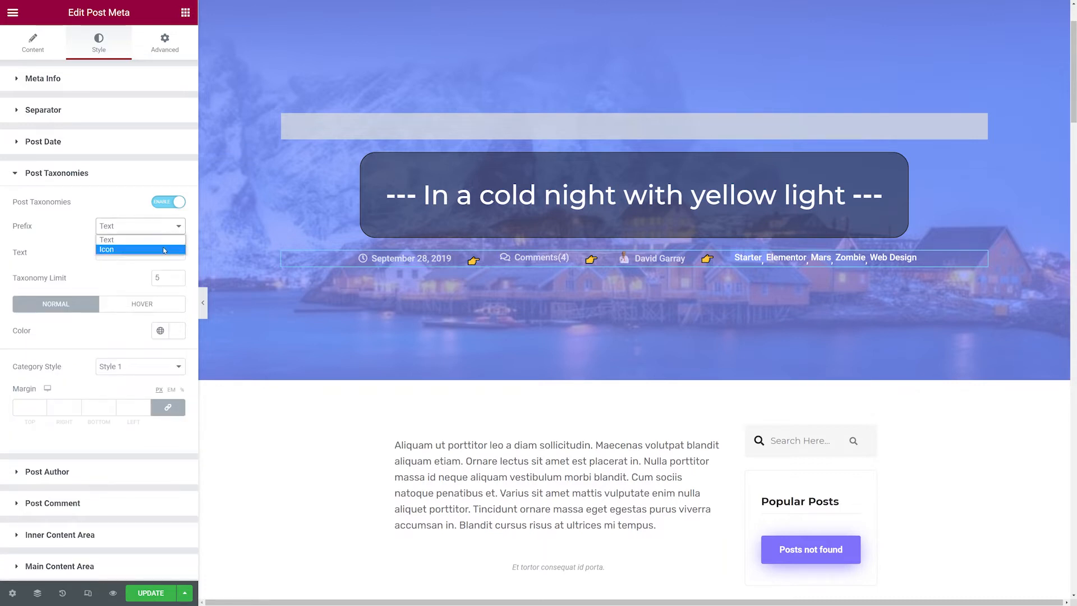
{"action": "left_click", "coordinate": [164, 249]}
{"action": "scroll", "coordinate": [136, 306], "scroll_direction": "down", "scroll_amount": 1}
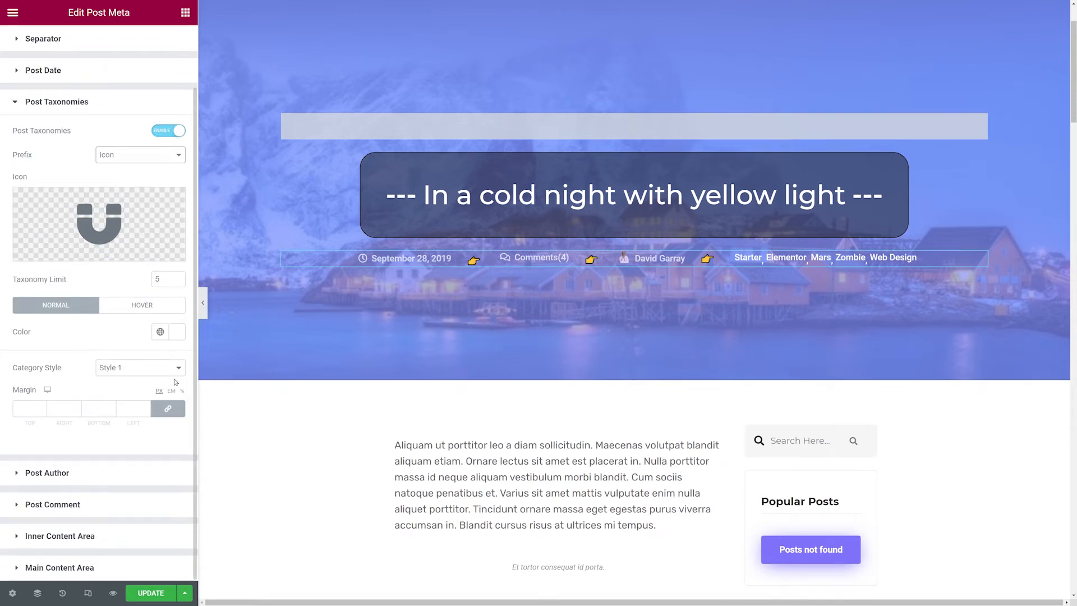
{"action": "left_click", "coordinate": [173, 130]}
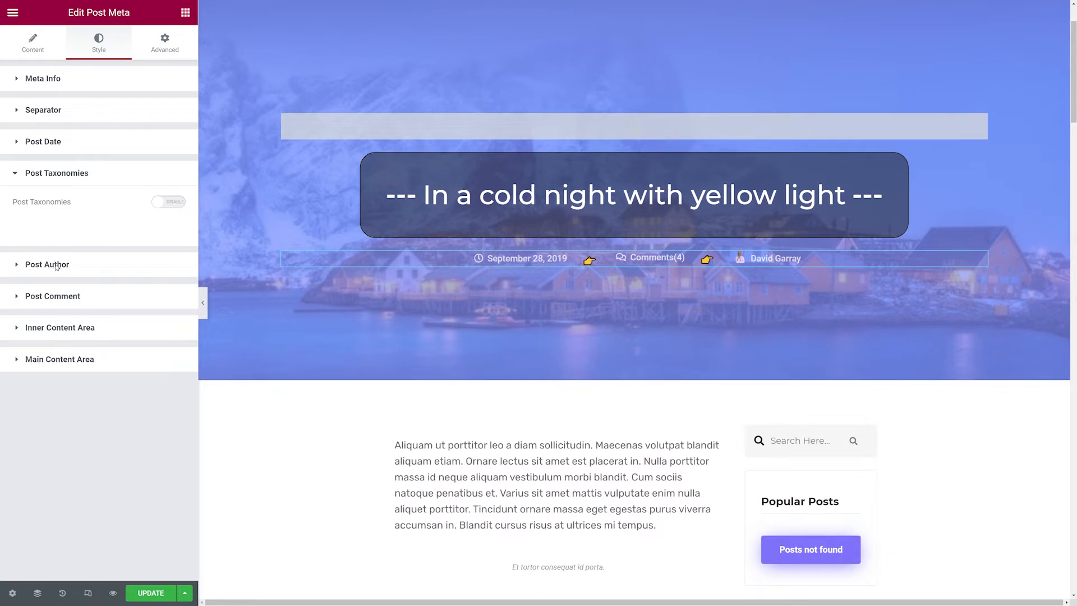
Try Icon 1 for the post author, keep the Avatar icon and set the avatar size to 25.
{"action": "left_click", "coordinate": [56, 264]}
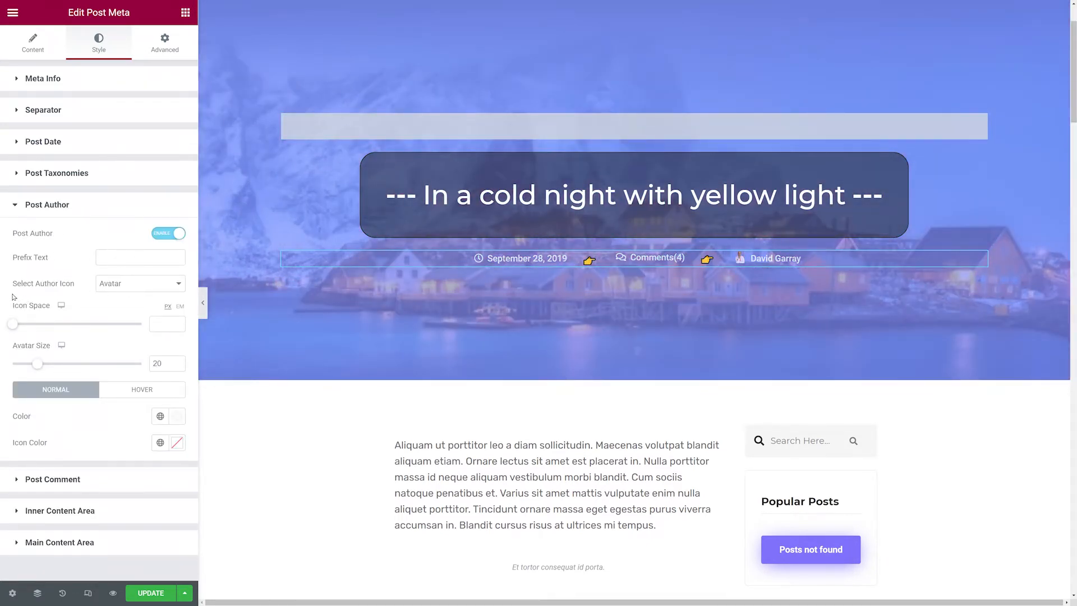
{"action": "left_click", "coordinate": [177, 284]}
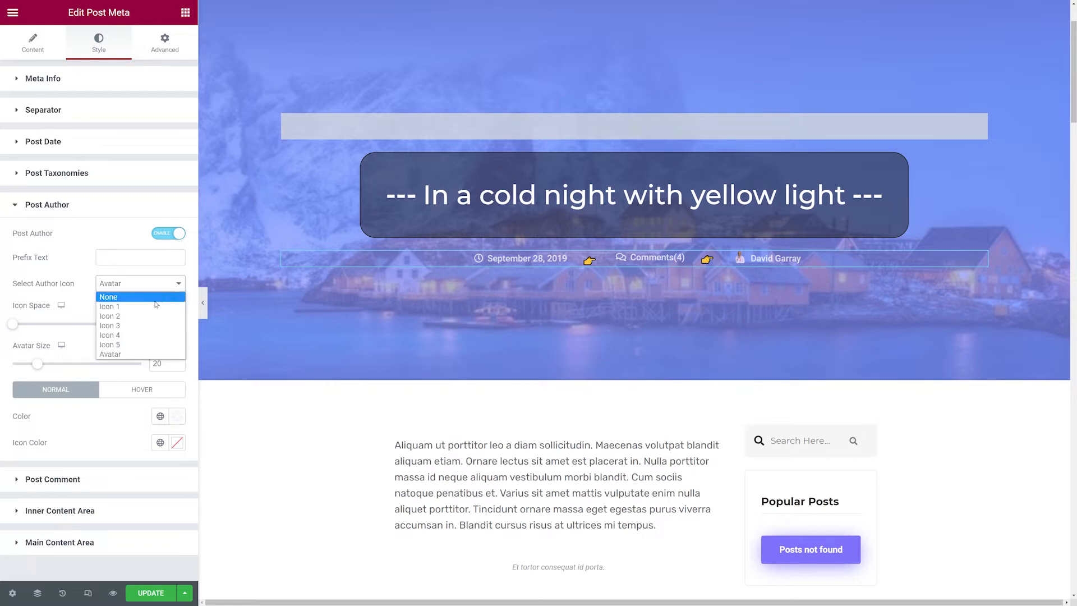
{"action": "left_click", "coordinate": [131, 307]}
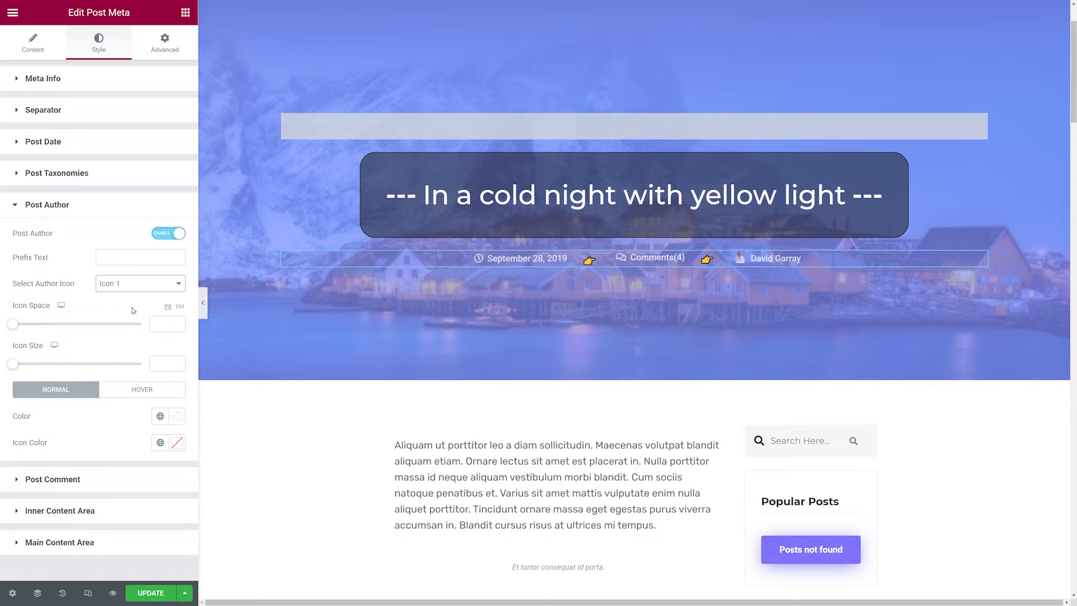
{"action": "left_click", "coordinate": [177, 284]}
{"action": "left_click", "coordinate": [159, 309]}
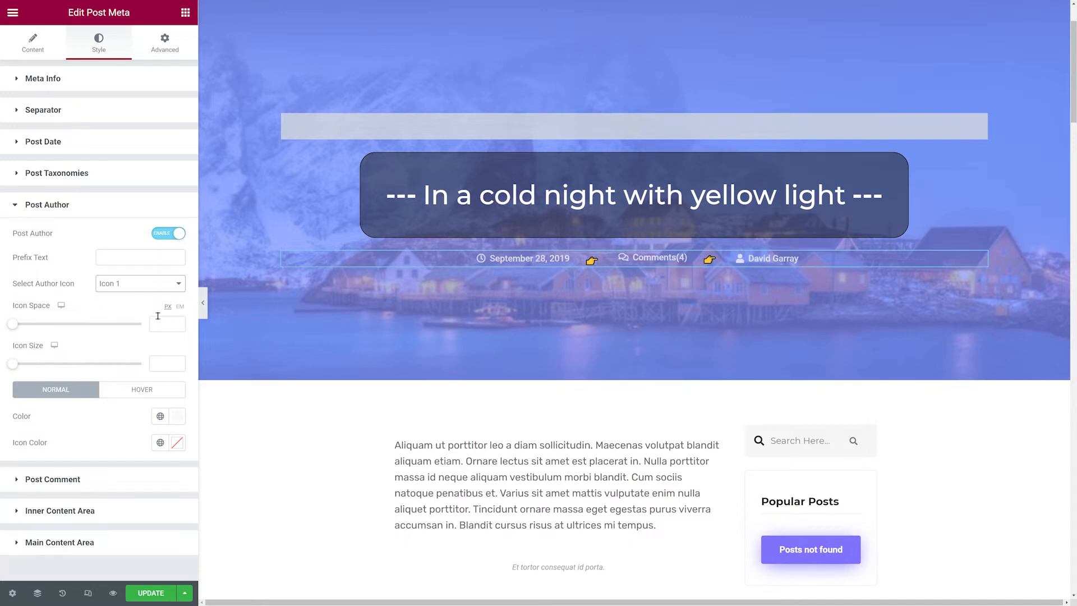
{"action": "left_click", "coordinate": [166, 285]}
{"action": "left_click", "coordinate": [129, 355]}
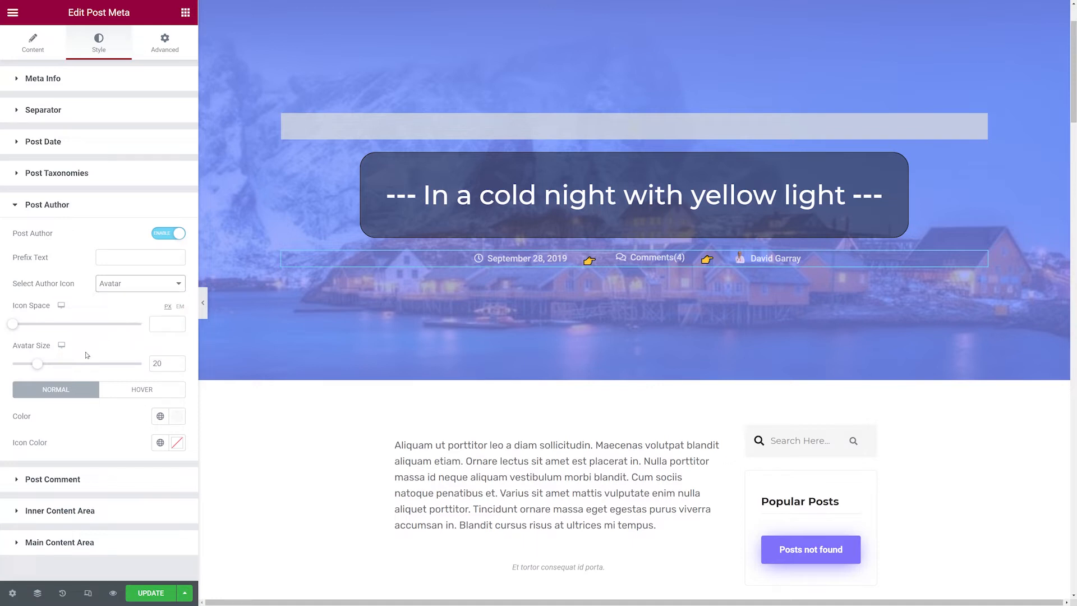
{"action": "mouse_move", "coordinate": [39, 369]}
{"action": "left_mouse_down"}
{"action": "mouse_move", "coordinate": [143, 375]}
{"action": "mouse_move", "coordinate": [46, 368]}
{"action": "left_mouse_up"}
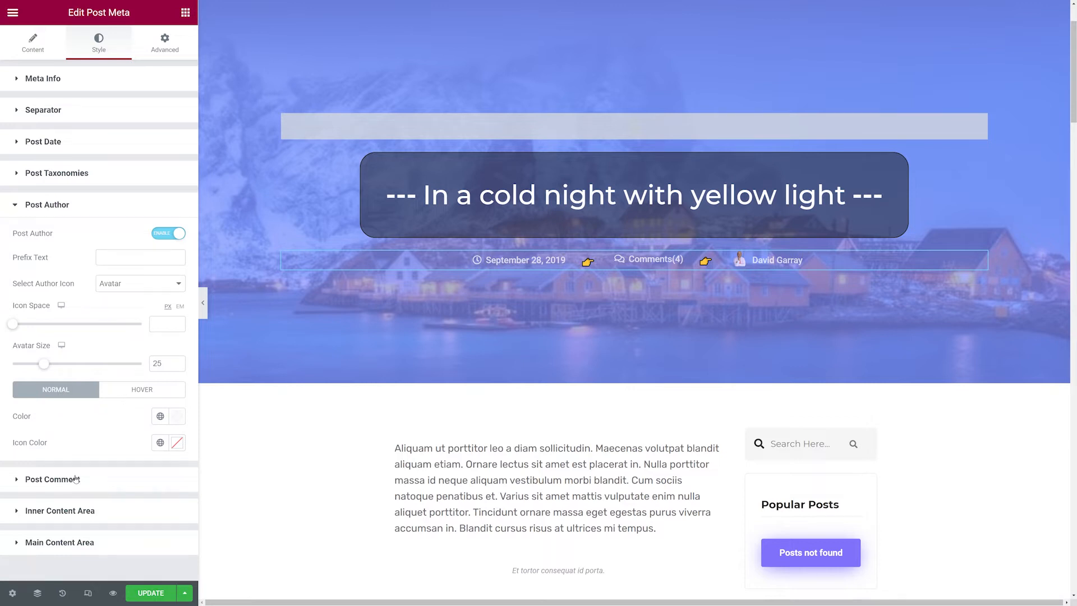
Give the post meta's inner content area a classic red background.
{"action": "left_click", "coordinate": [52, 479]}
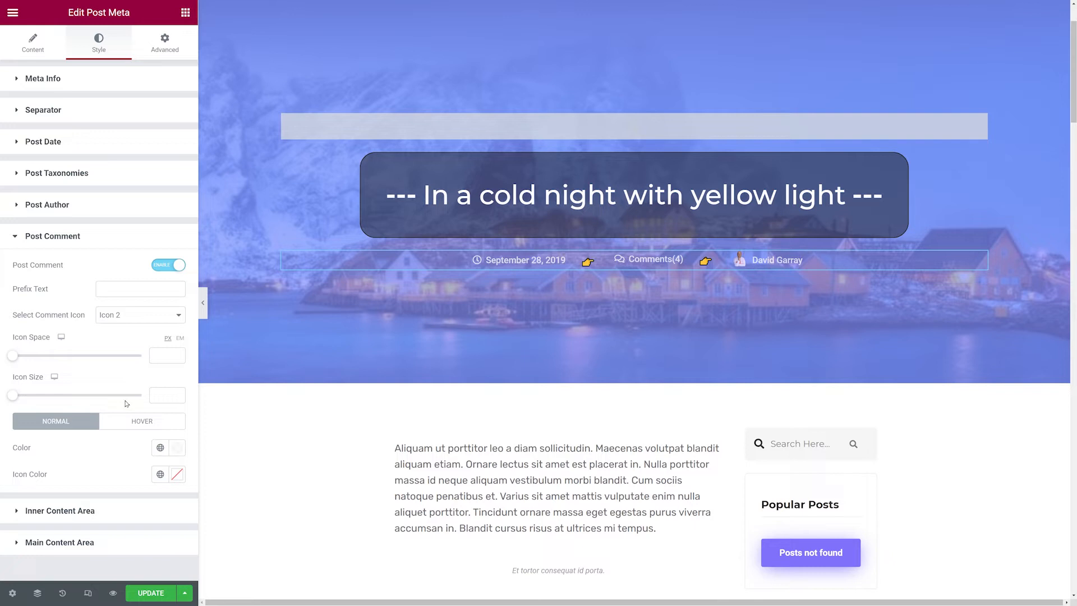
{"action": "left_click", "coordinate": [179, 317]}
{"action": "left_click", "coordinate": [180, 317]}
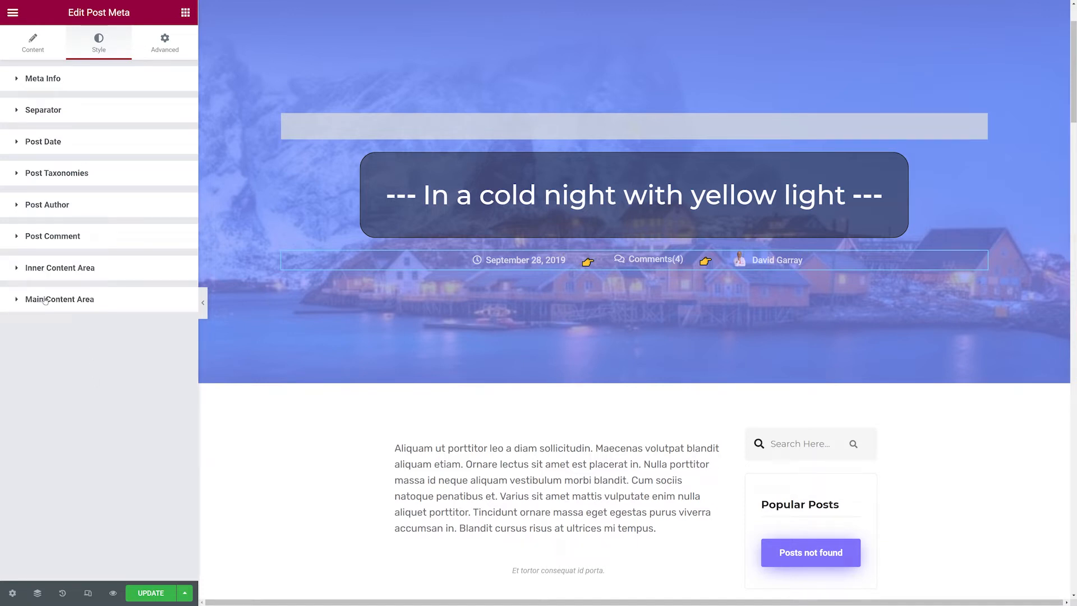
{"action": "left_click", "coordinate": [57, 269]}
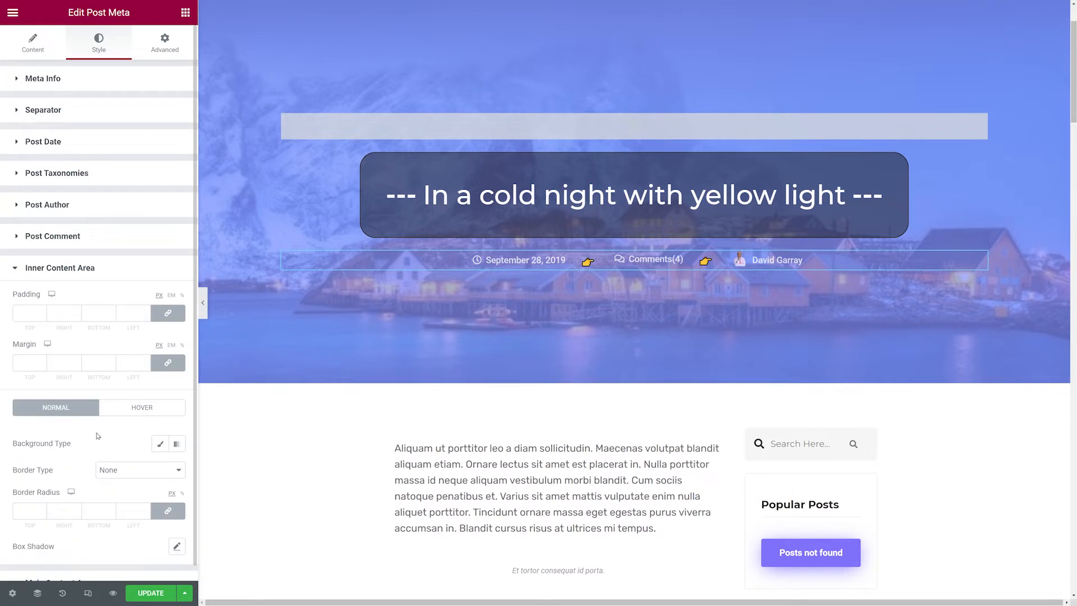
{"action": "left_click", "coordinate": [159, 443]}
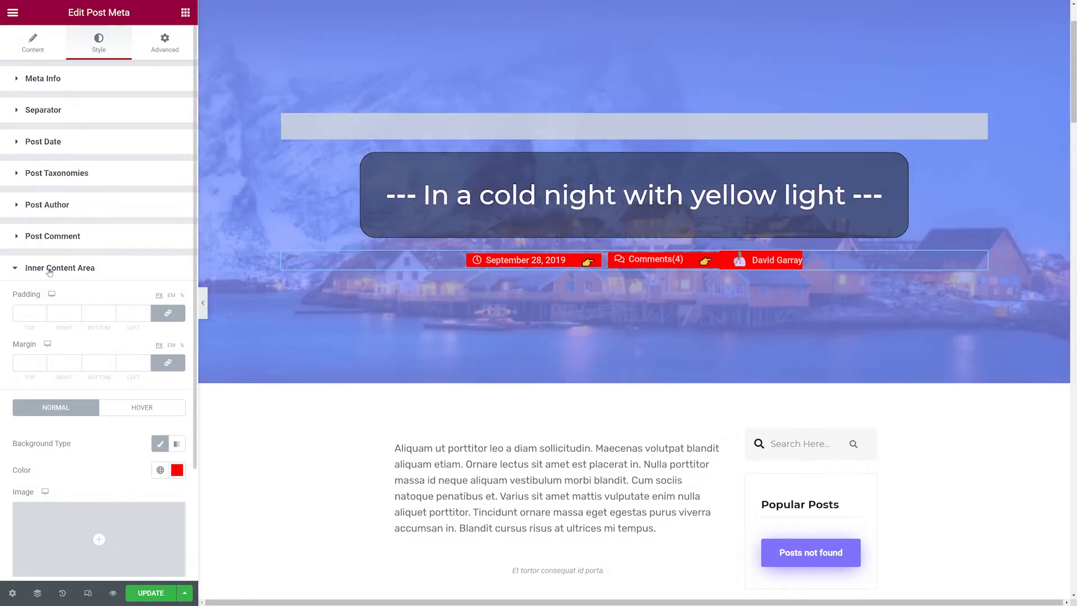
Choose a classic background type for the post meta's main content area.
{"action": "left_click", "coordinate": [50, 269]}
{"action": "left_click", "coordinate": [33, 303]}
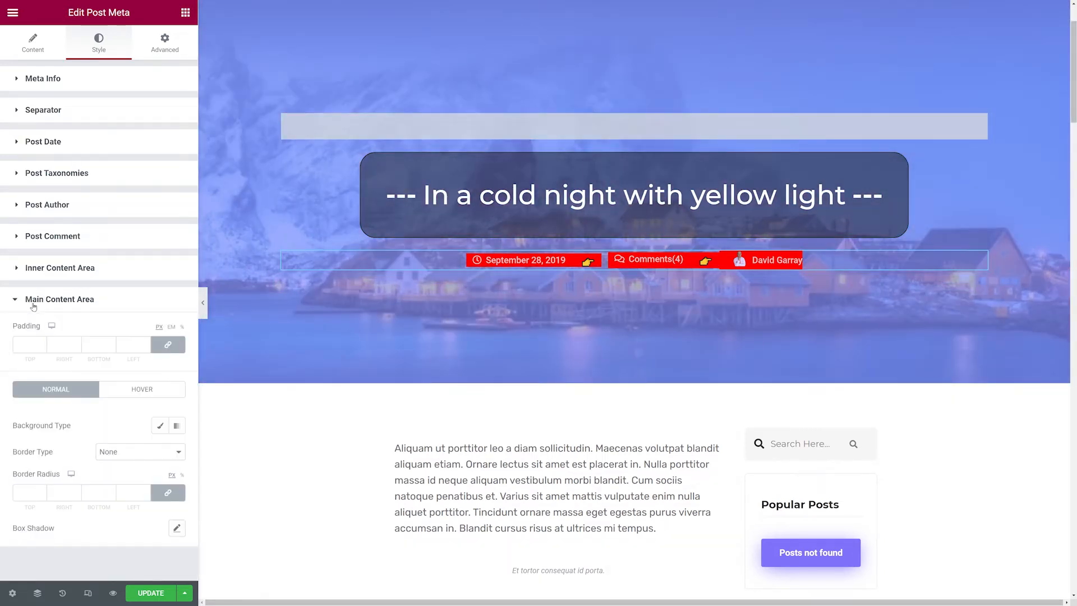
{"action": "left_click", "coordinate": [161, 426]}
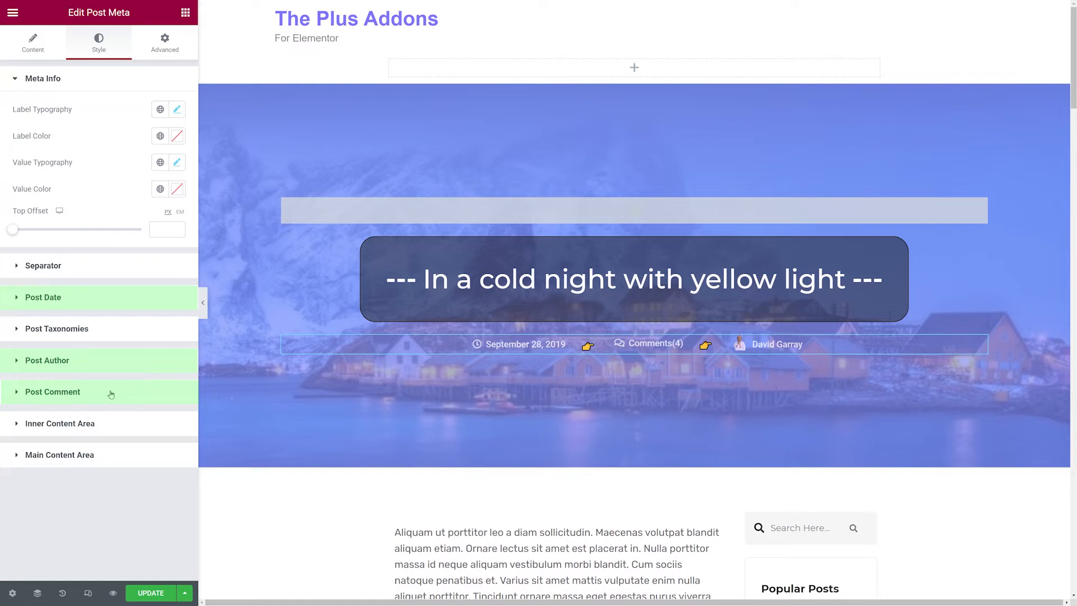
Set the post date prefix text to 'Post Date'.
{"action": "left_click", "coordinate": [64, 302]}
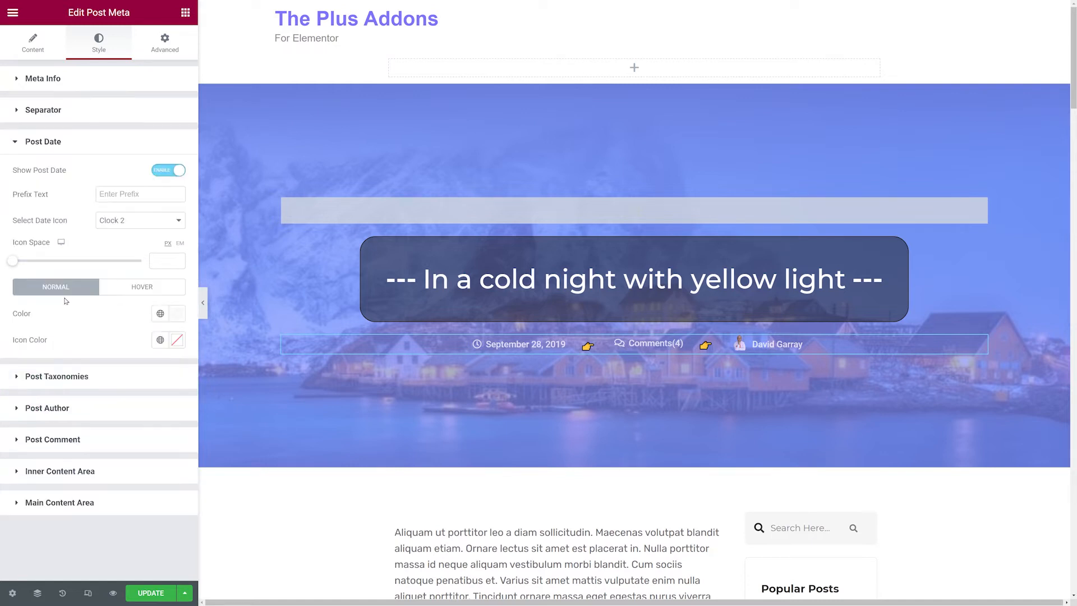
{"action": "left_click", "coordinate": [109, 199]}
{"action": "type", "text": "Post Date"}
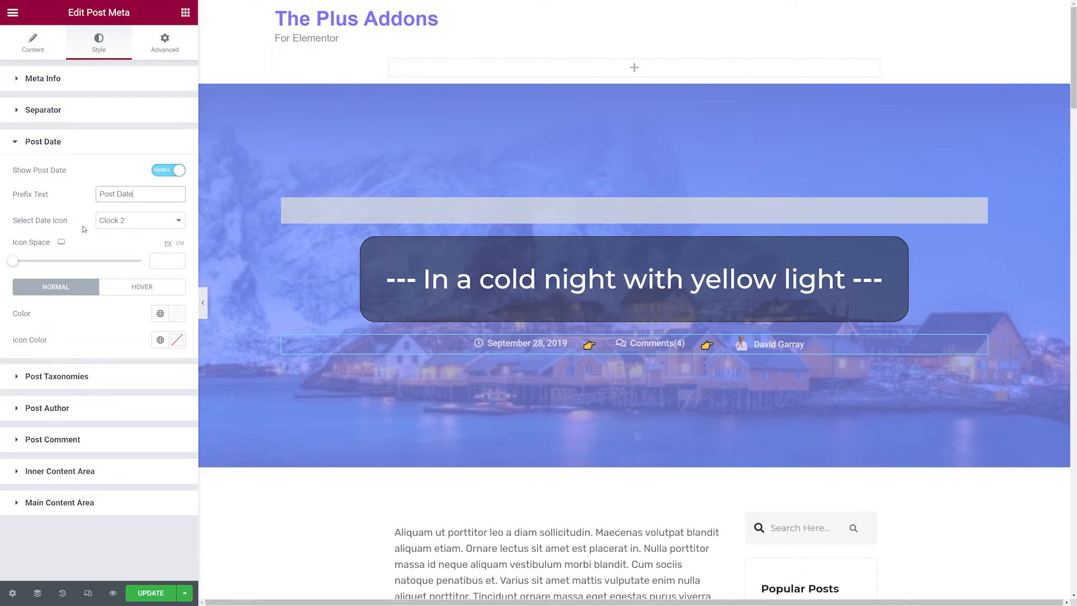
Set the post author prefix text to 'Author'.
{"action": "left_click", "coordinate": [82, 412]}
{"action": "left_click", "coordinate": [160, 260]}
{"action": "type", "text": "Author"}
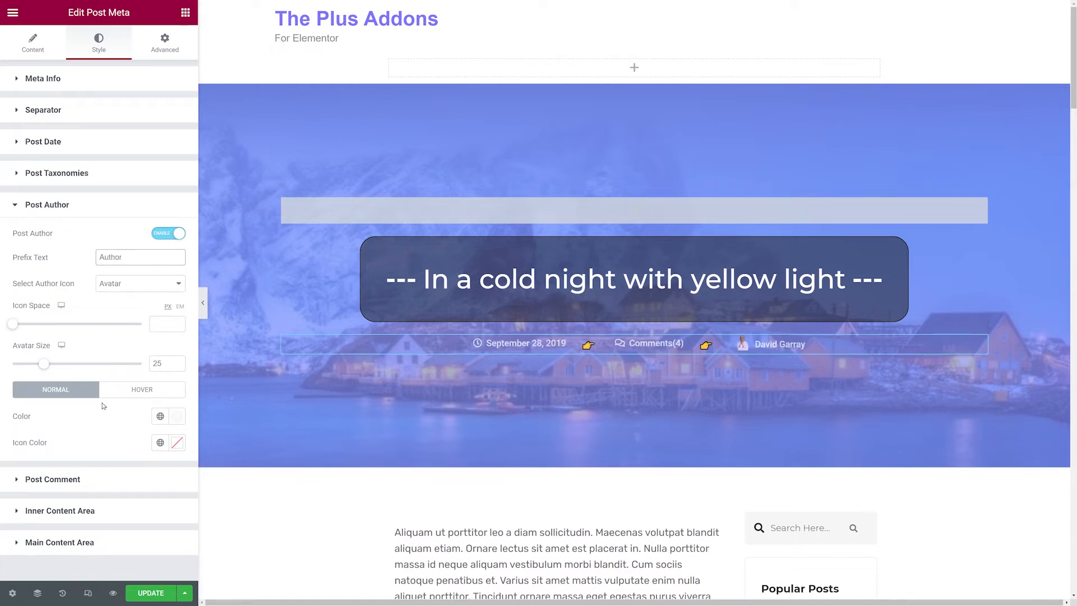
Set the post comment prefix text to 'Comments'.
{"action": "left_click", "coordinate": [84, 481]}
{"action": "left_click", "coordinate": [107, 285]}
{"action": "type", "text": "Comments"}
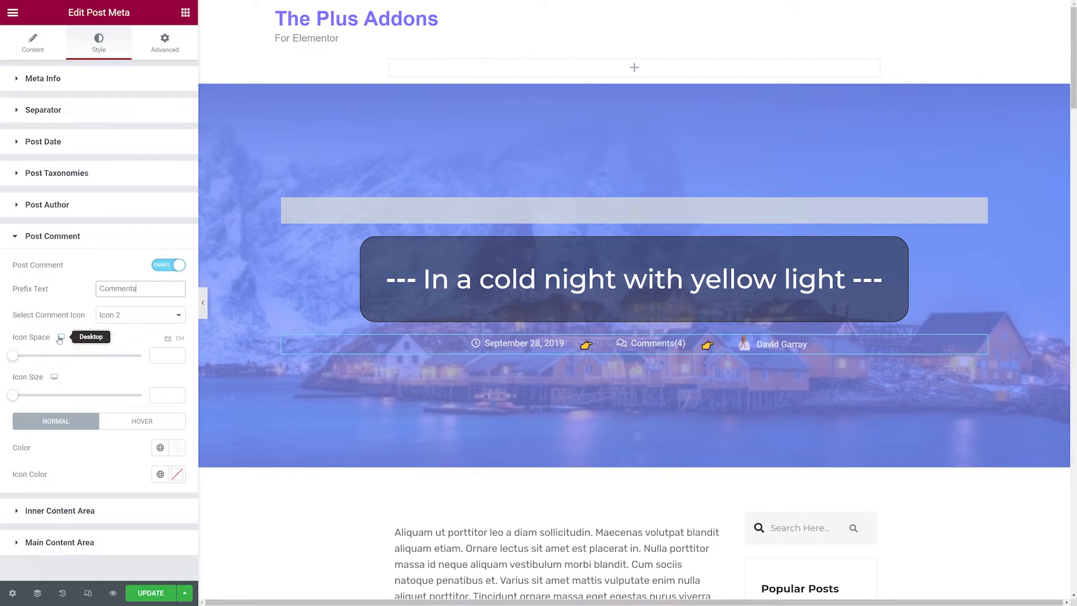
Set the meta label typography to 16 px size, 900 weight and Uppercase transform.
{"action": "left_click", "coordinate": [56, 83]}
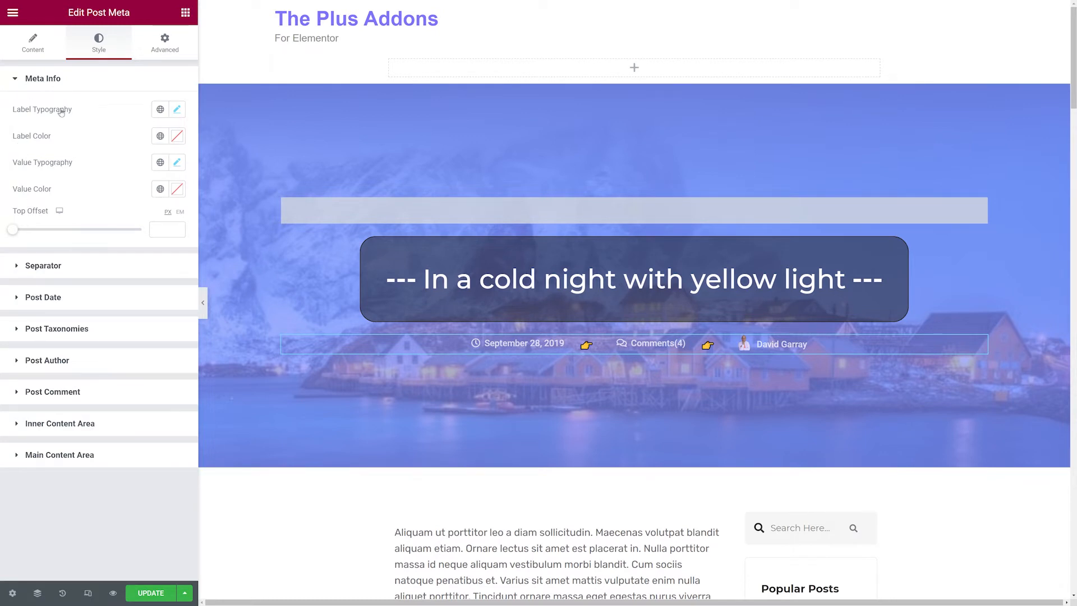
{"action": "left_click", "coordinate": [176, 110]}
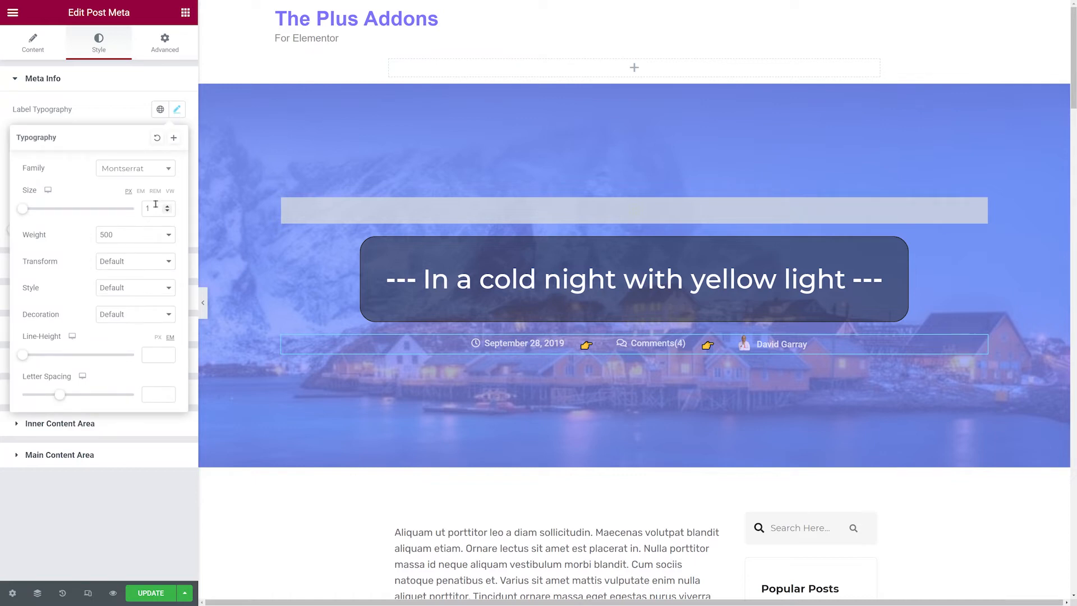
{"action": "left_click_drag", "start_coordinate": [31, 214], "coordinate": [37, 215]}
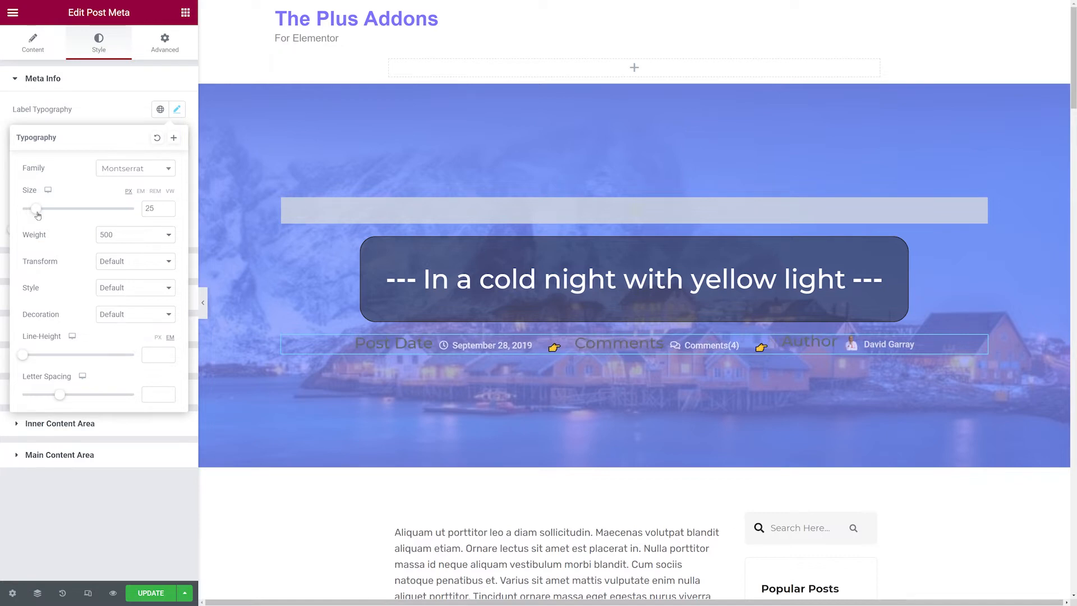
{"action": "left_click_drag", "start_coordinate": [38, 214], "coordinate": [35, 215]}
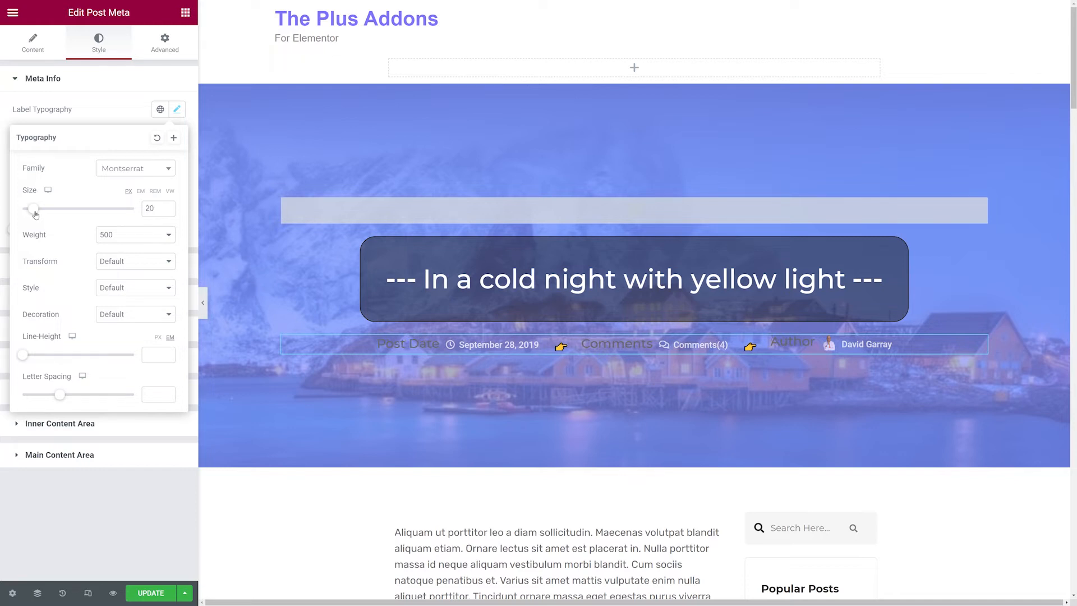
{"action": "left_click", "coordinate": [168, 211]}
{"action": "left_click", "coordinate": [168, 211]}
{"action": "left_click", "coordinate": [168, 211]}
{"action": "left_click", "coordinate": [168, 211]}
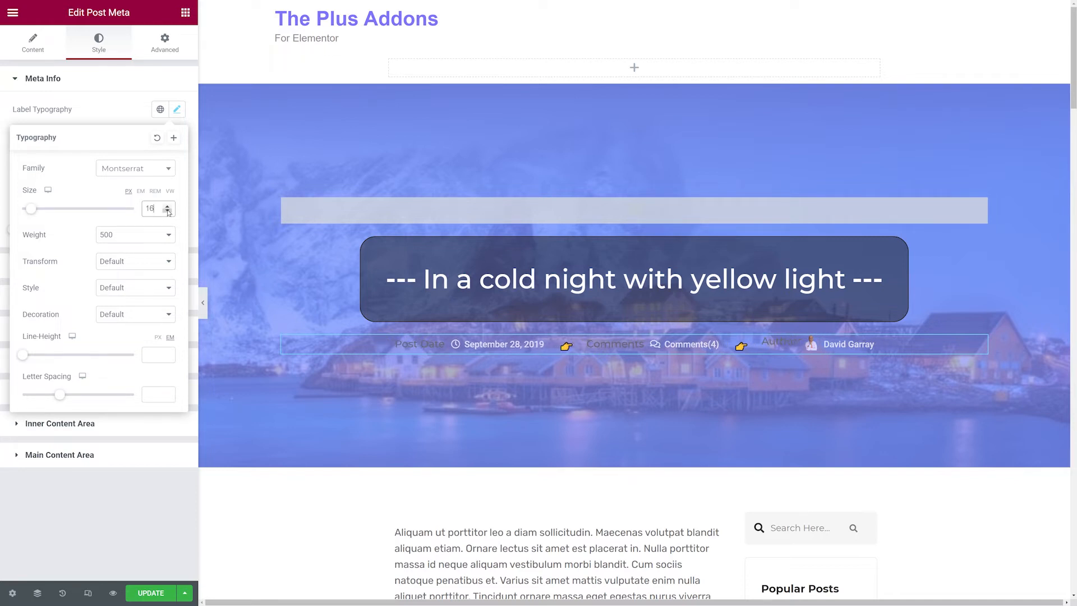
{"action": "left_click", "coordinate": [168, 241]}
{"action": "left_click", "coordinate": [140, 324]}
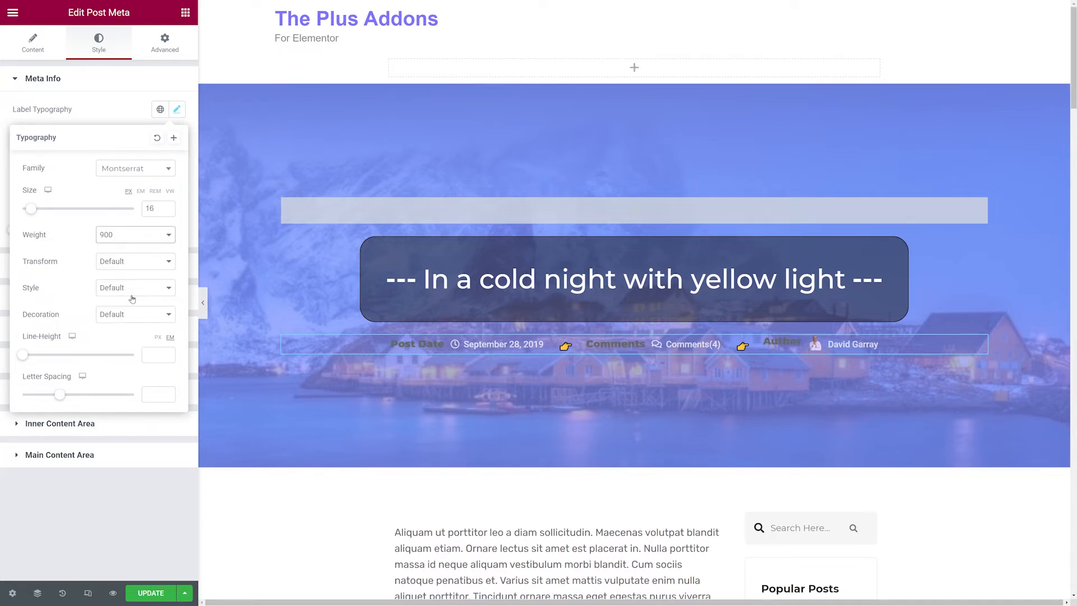
{"action": "left_click", "coordinate": [168, 263]}
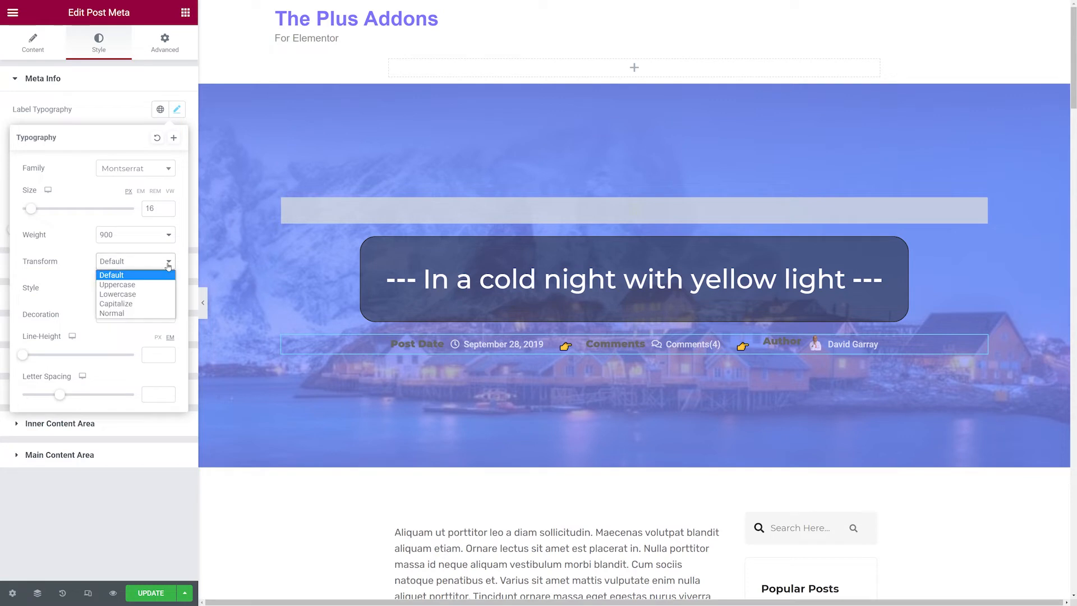
{"action": "left_click", "coordinate": [157, 285]}
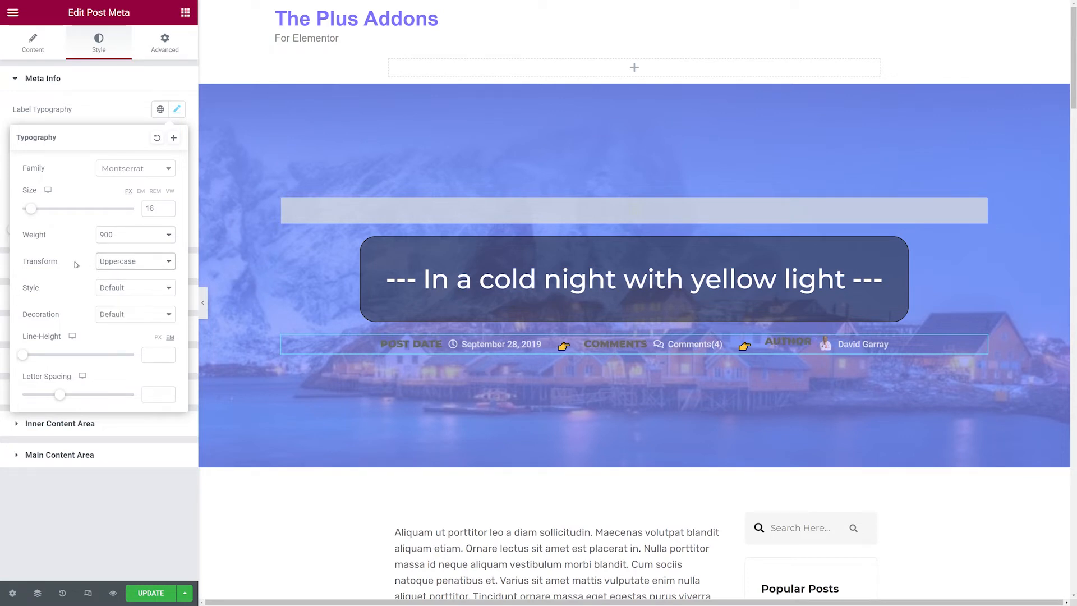
Set the meta label colour to white.
{"action": "left_click", "coordinate": [108, 111]}
{"action": "left_click", "coordinate": [178, 140]}
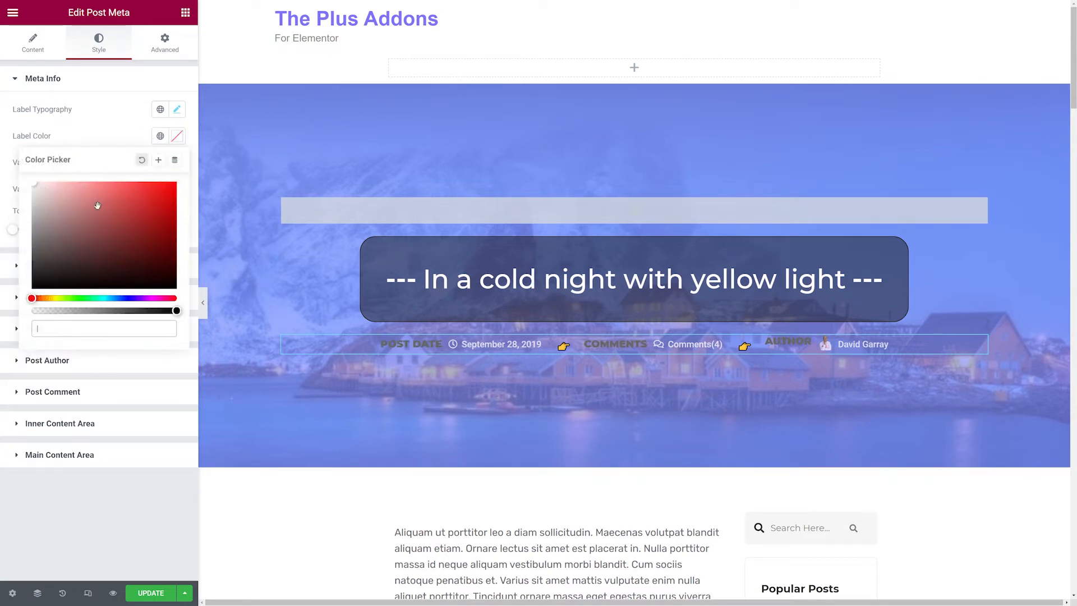
{"action": "left_click", "coordinate": [32, 184]}
{"action": "left_click", "coordinate": [107, 128]}
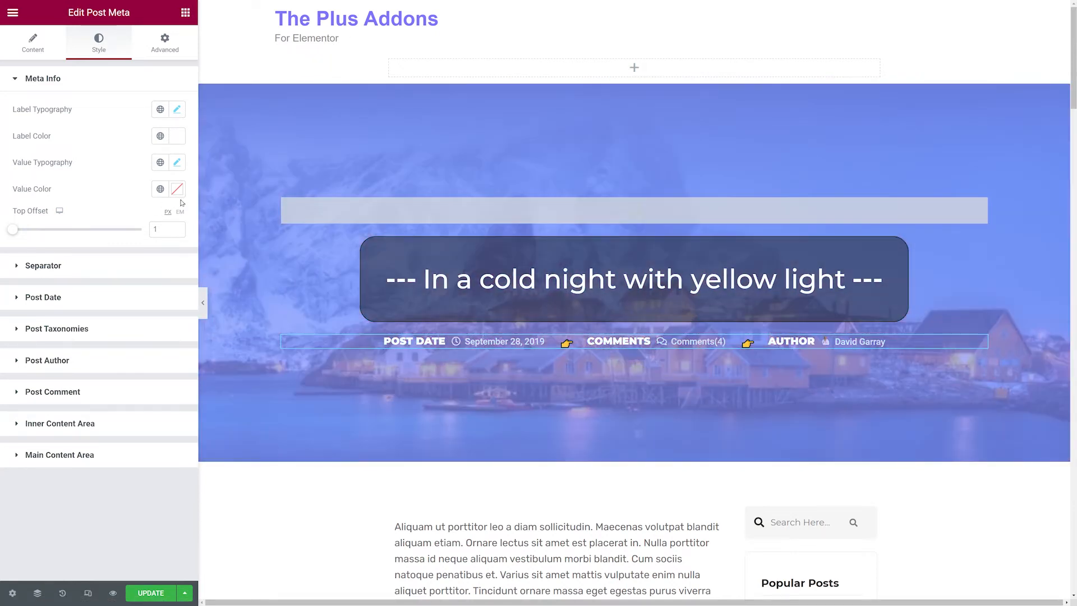
Try a red colour for the meta values, then clear the value colour again.
{"action": "left_click", "coordinate": [178, 190]}
{"action": "left_click", "coordinate": [175, 236]}
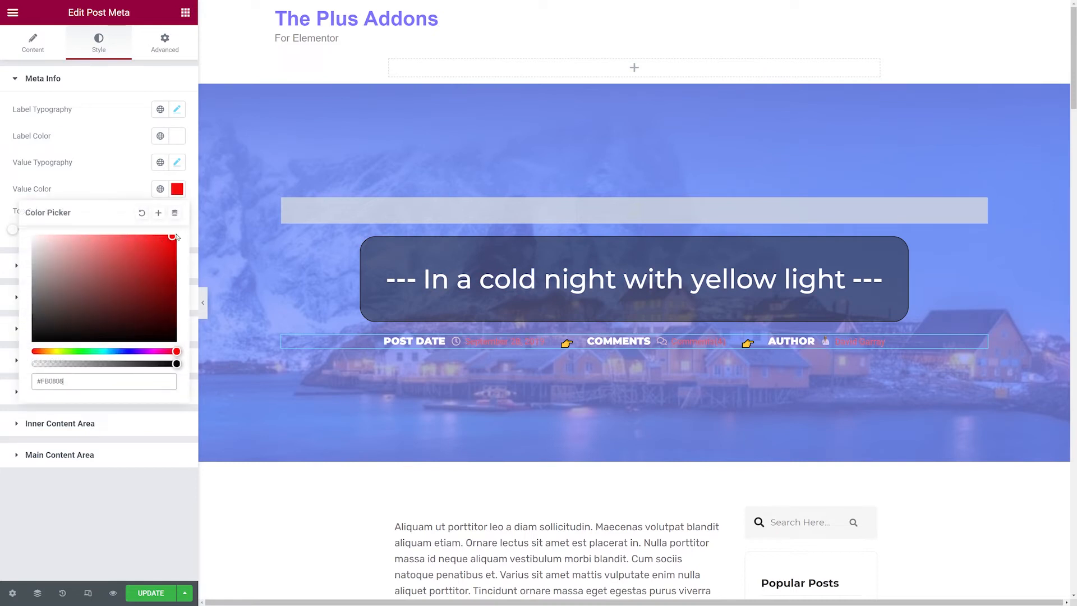
{"action": "left_click", "coordinate": [137, 180]}
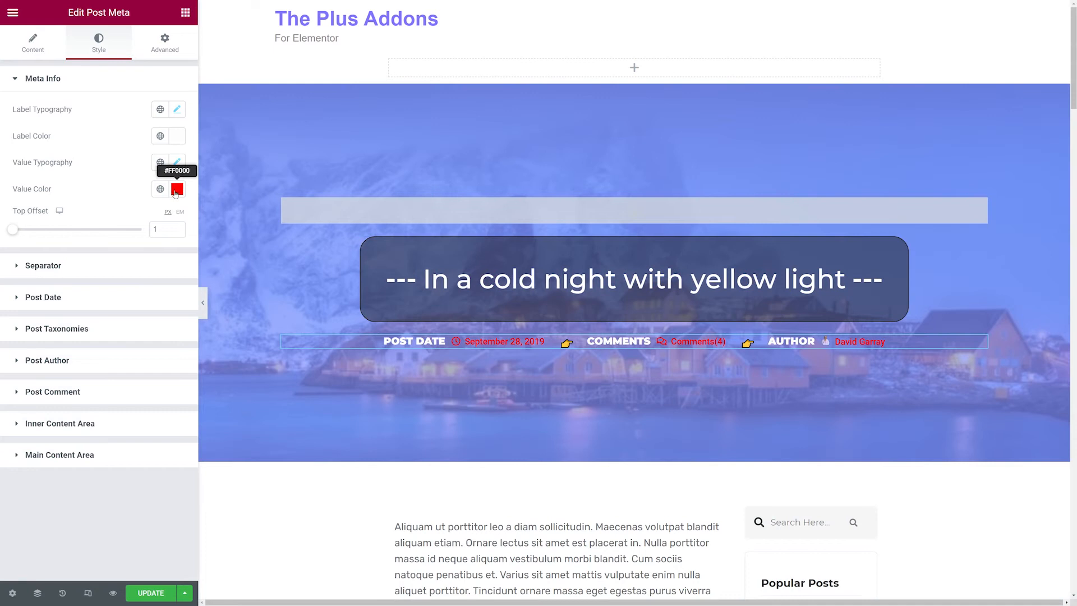
{"action": "left_click", "coordinate": [177, 189]}
{"action": "left_click", "coordinate": [142, 213]}
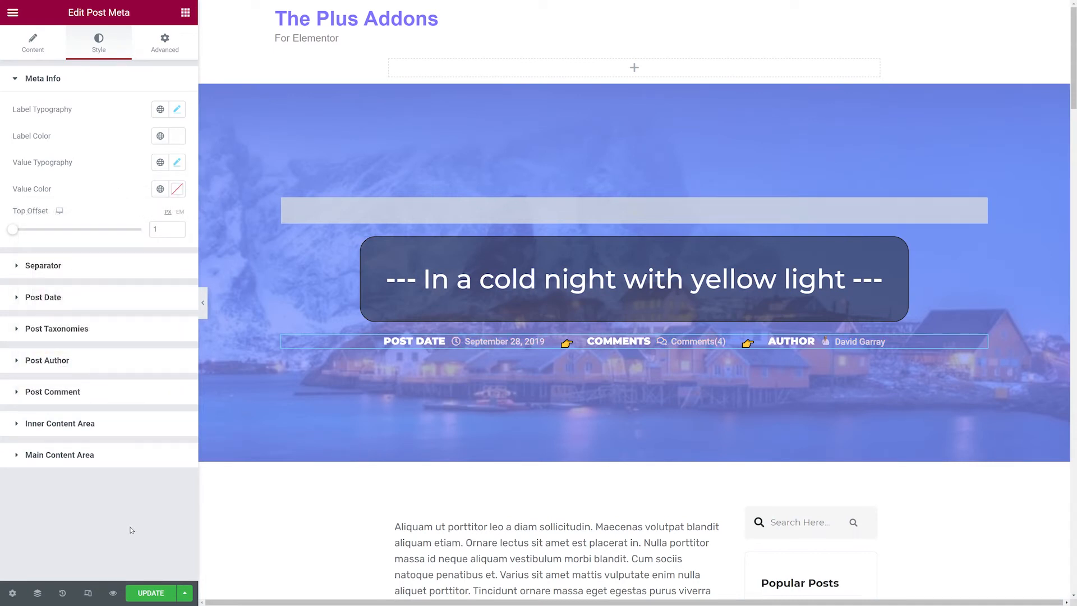
Switch the post meta widget to Layout 2.
{"action": "left_click", "coordinate": [37, 51]}
{"action": "left_click", "coordinate": [182, 114]}
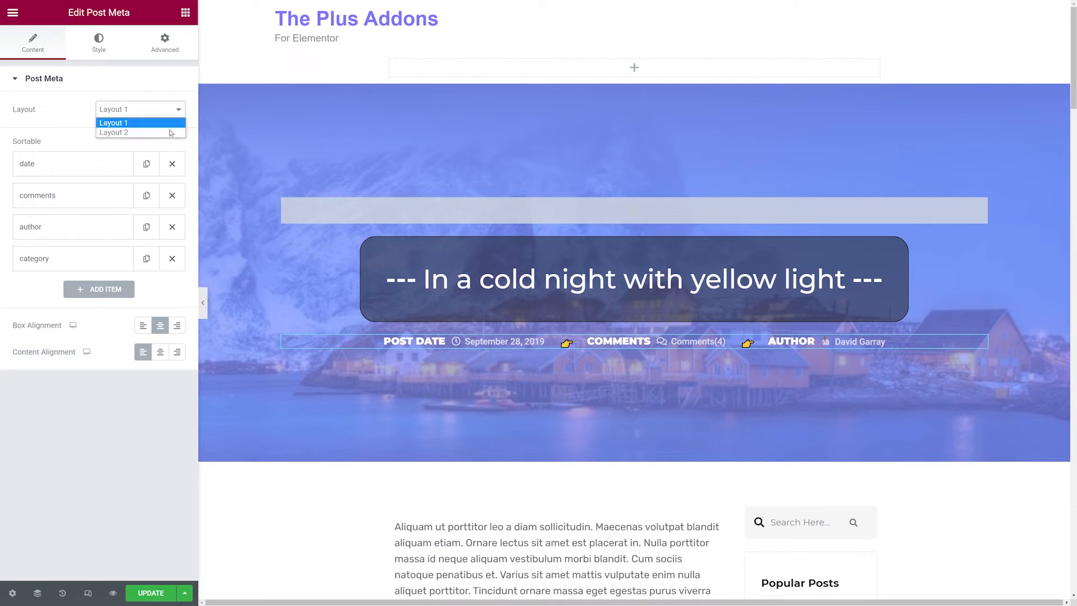
{"action": "left_click", "coordinate": [171, 132]}
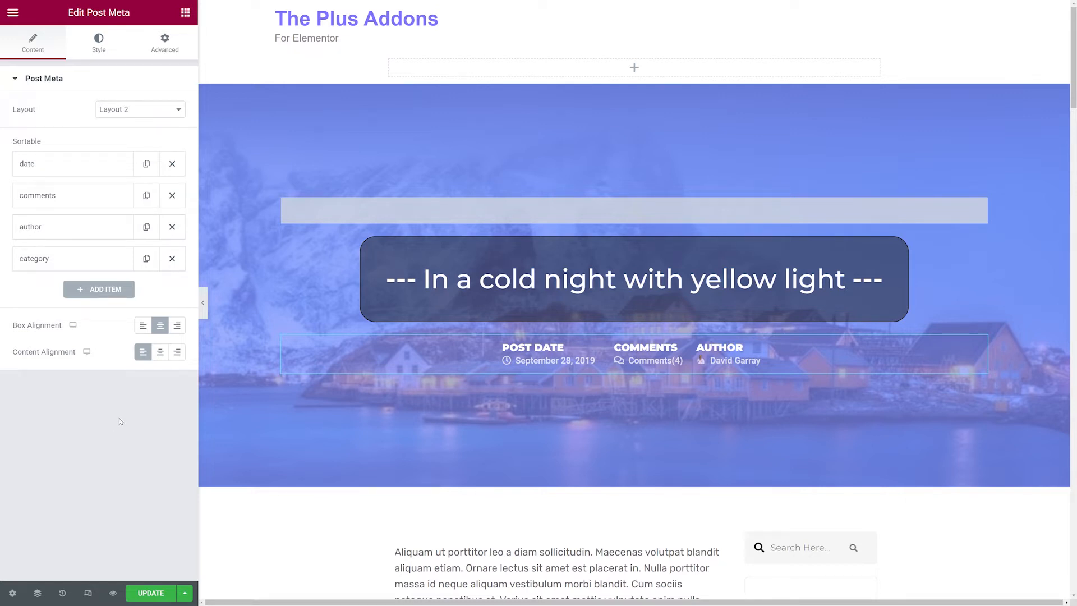
Try center and right content alignment for the post meta before returning to left.
{"action": "left_click", "coordinate": [160, 352]}
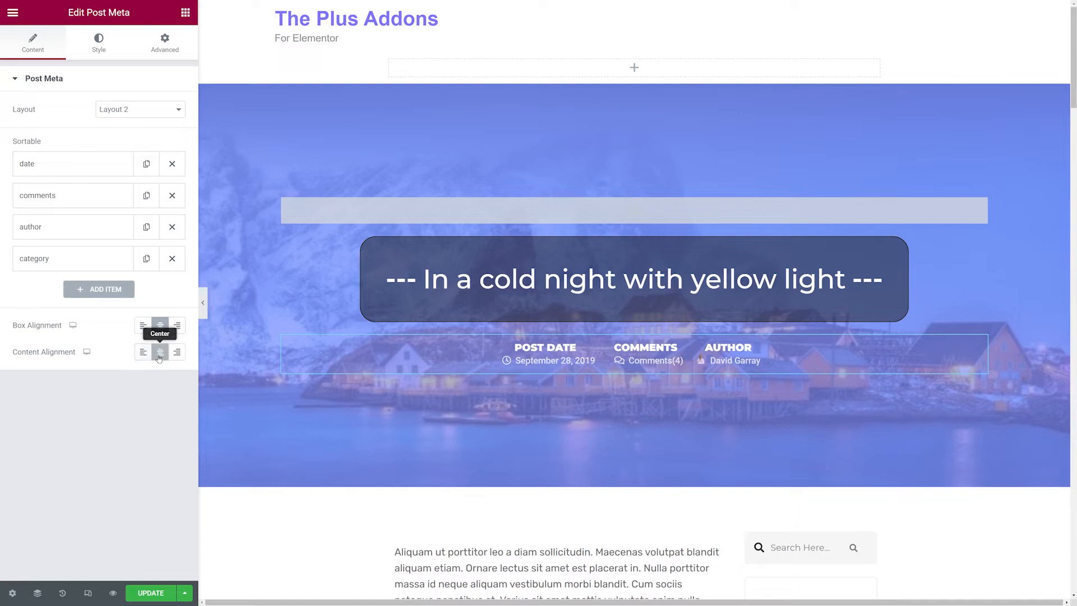
{"action": "left_click", "coordinate": [177, 352]}
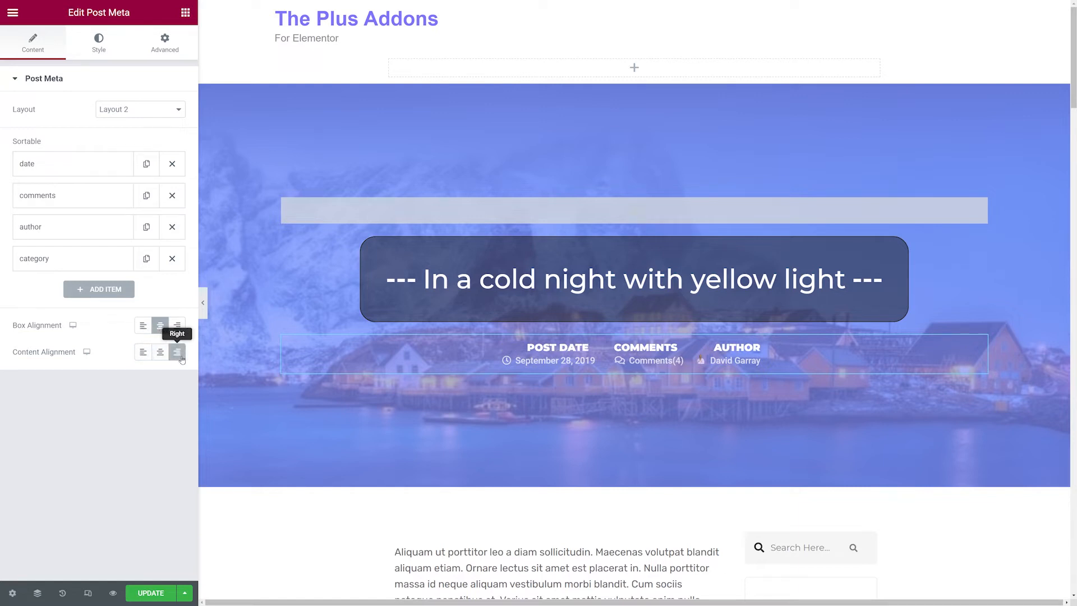
{"action": "left_click", "coordinate": [143, 352]}
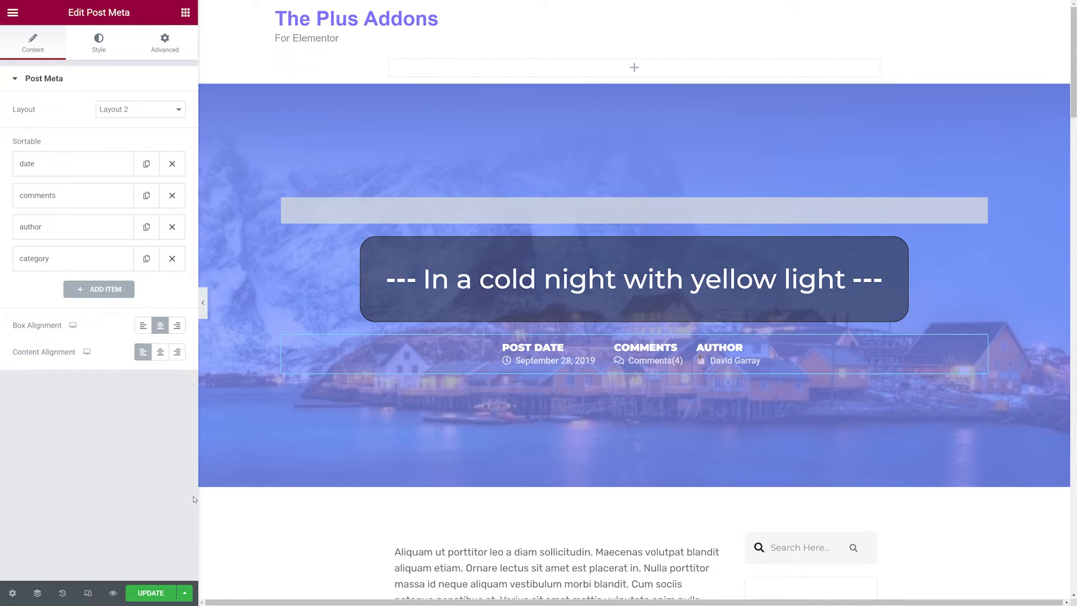
Set the post content widget below the header to show the Excerpt content type for a single page.
{"action": "scroll", "coordinate": [869, 448], "scroll_direction": "down", "scroll_amount": 2}
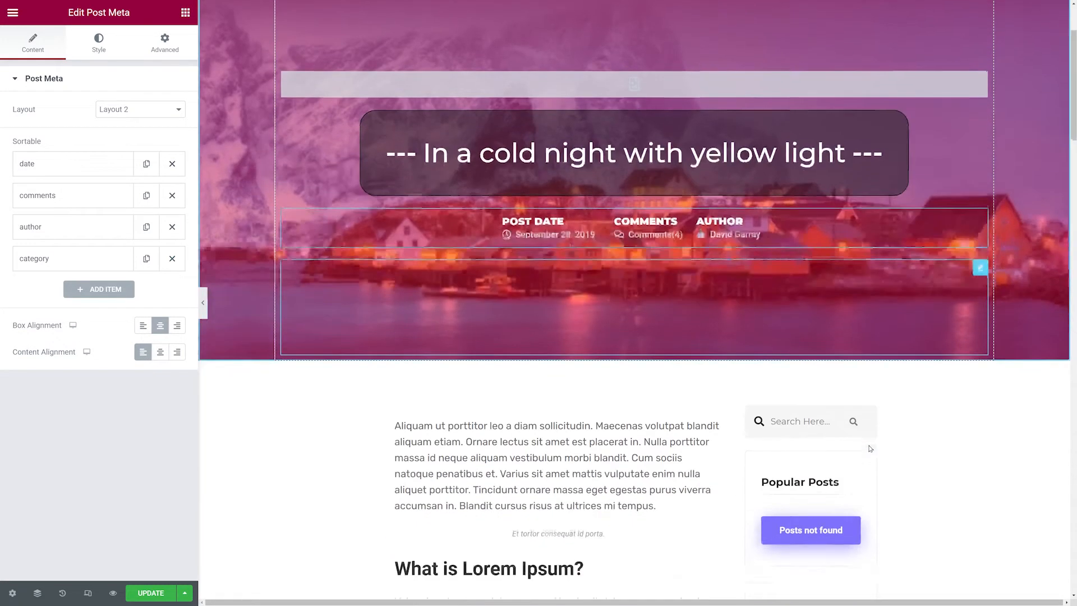
{"action": "scroll", "coordinate": [870, 449], "scroll_direction": "down", "scroll_amount": 3}
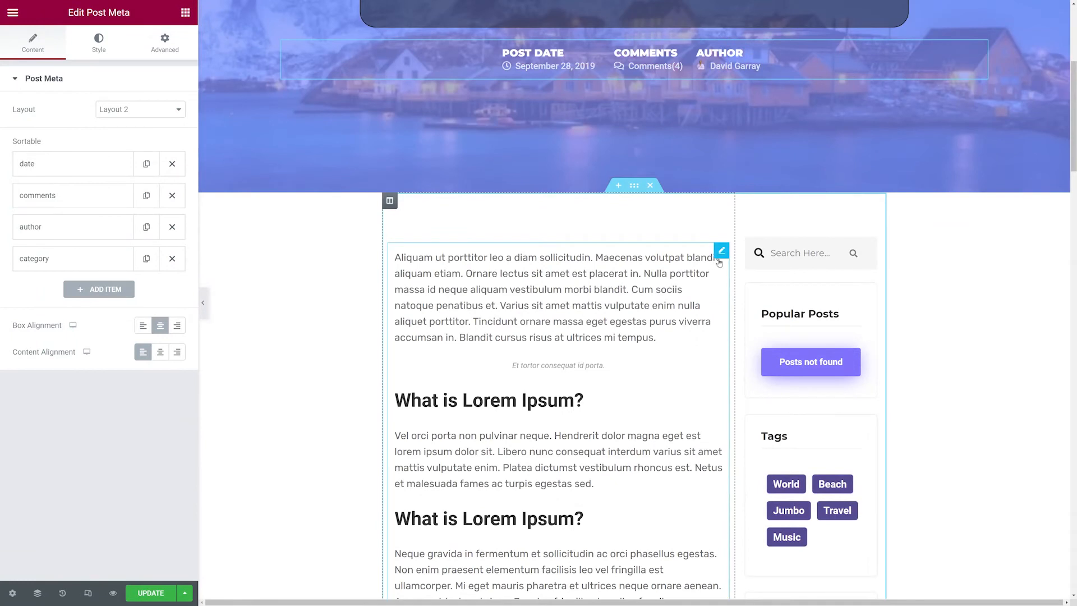
{"action": "left_click", "coordinate": [721, 251]}
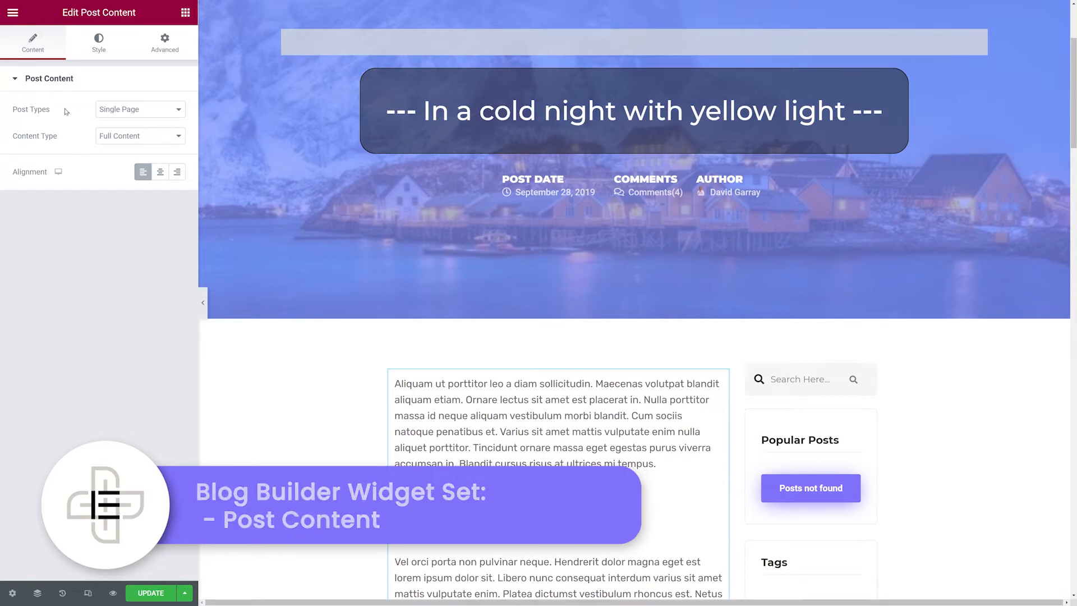
{"action": "left_click", "coordinate": [141, 110]}
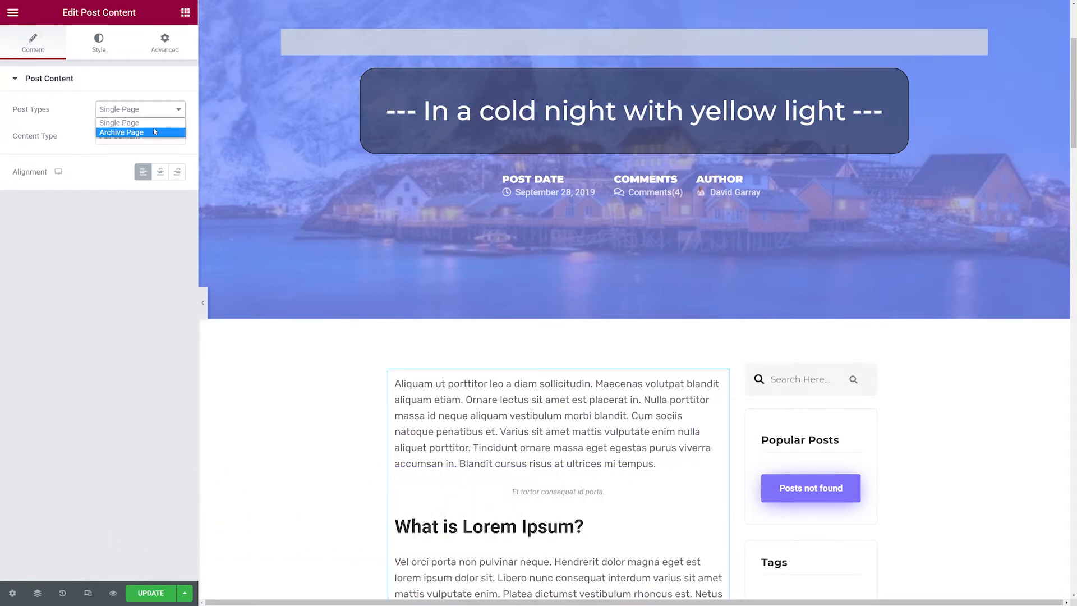
{"action": "left_click", "coordinate": [150, 123]}
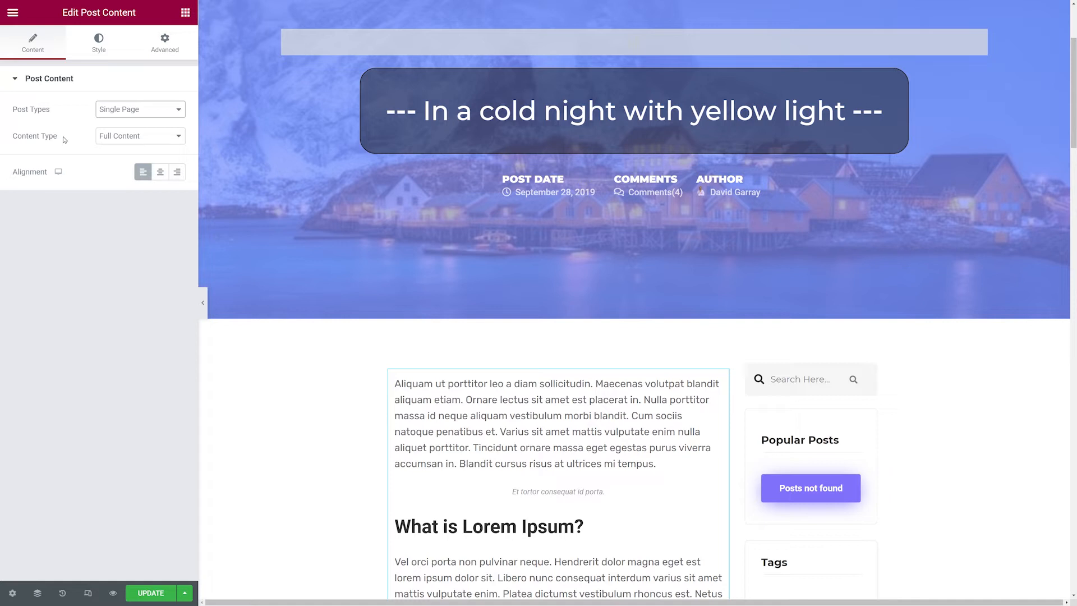
{"action": "left_click", "coordinate": [176, 141]}
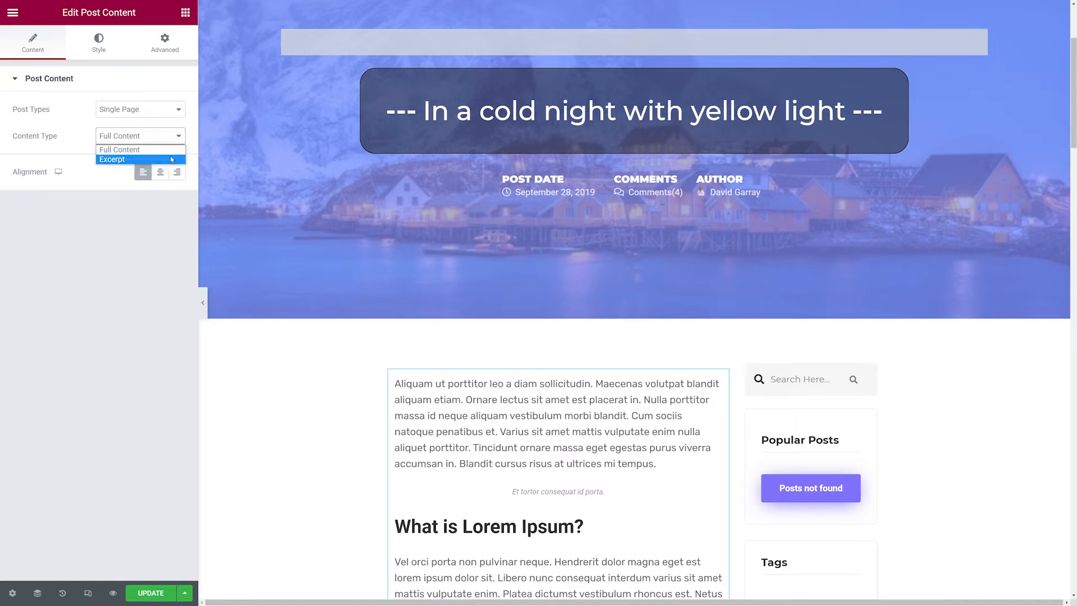
{"action": "left_click", "coordinate": [172, 160]}
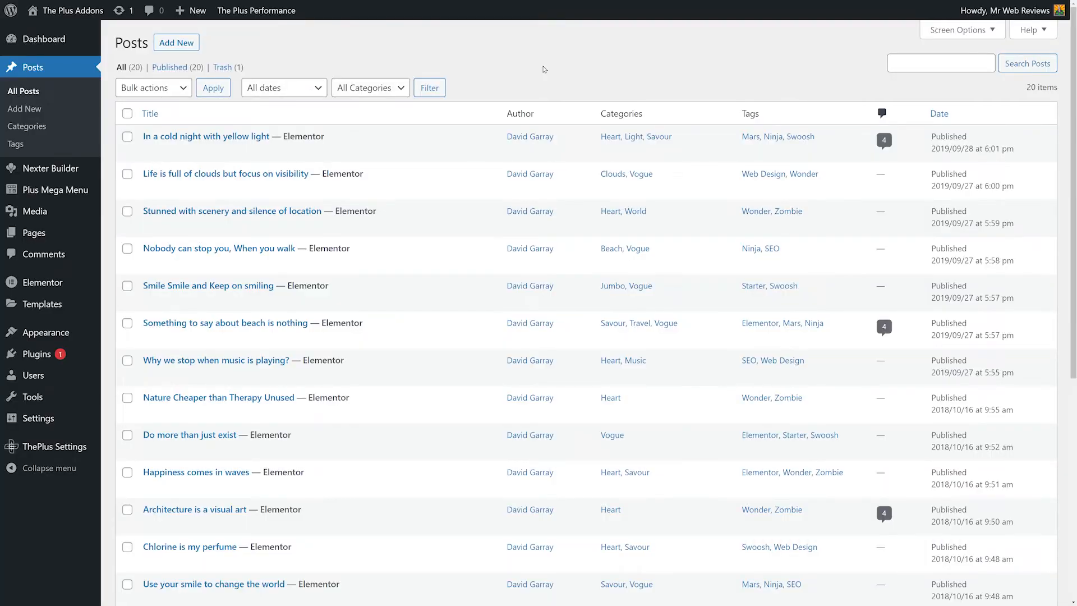
Open the 'In a cold night with yellow light' post in the WordPress editor to examine its excerpt.
{"action": "left_click", "coordinate": [226, 138]}
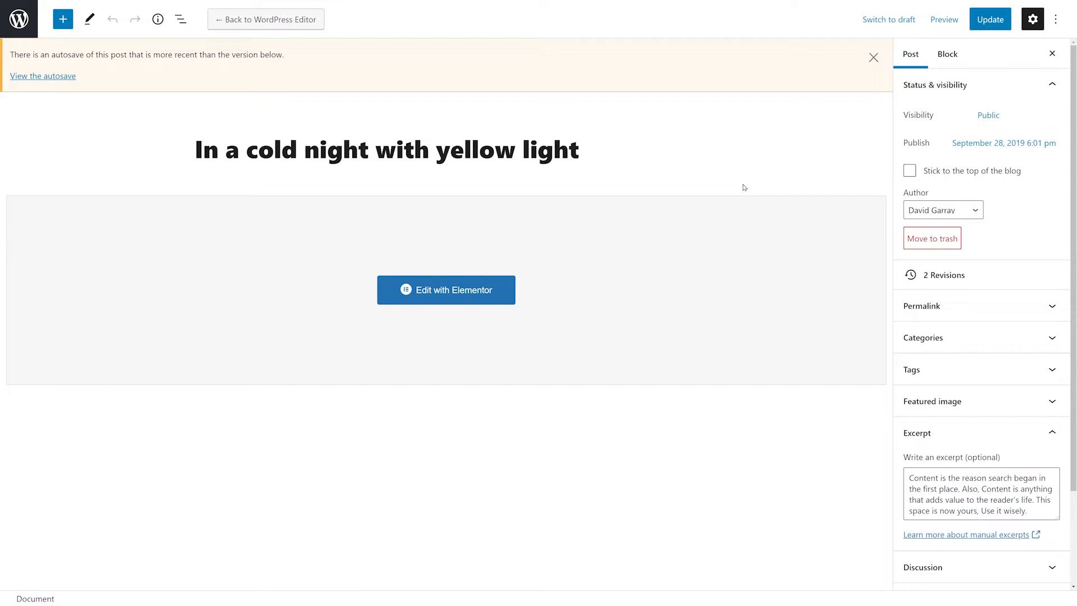
{"action": "left_click", "coordinate": [936, 440]}
{"action": "left_click", "coordinate": [955, 441]}
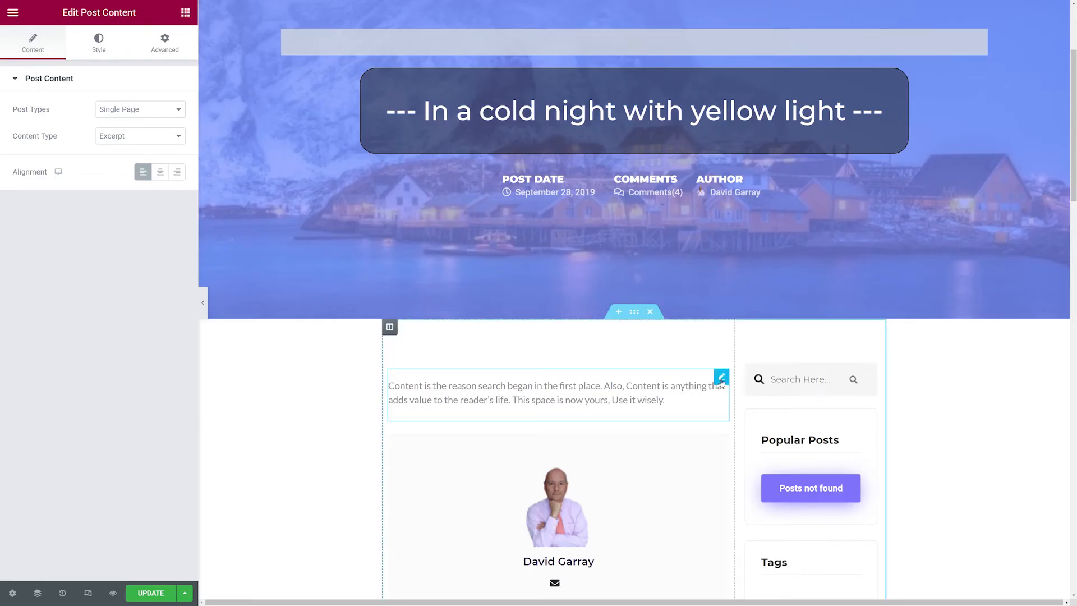
Duplicate the post content widget and set the copy's content type to Full Content.
{"action": "right_click", "coordinate": [722, 380]}
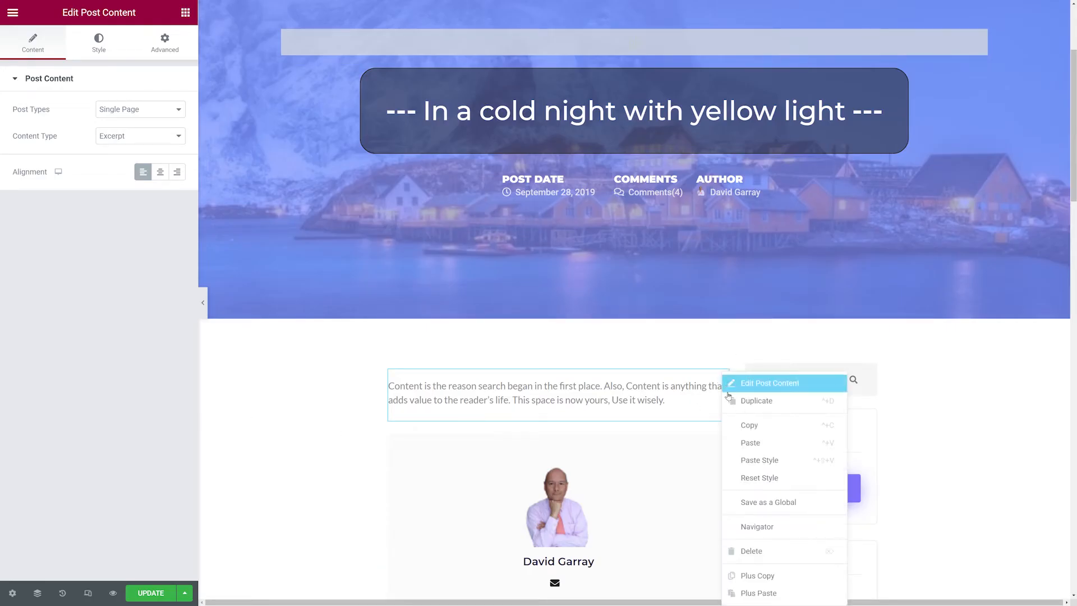
{"action": "left_click", "coordinate": [772, 402]}
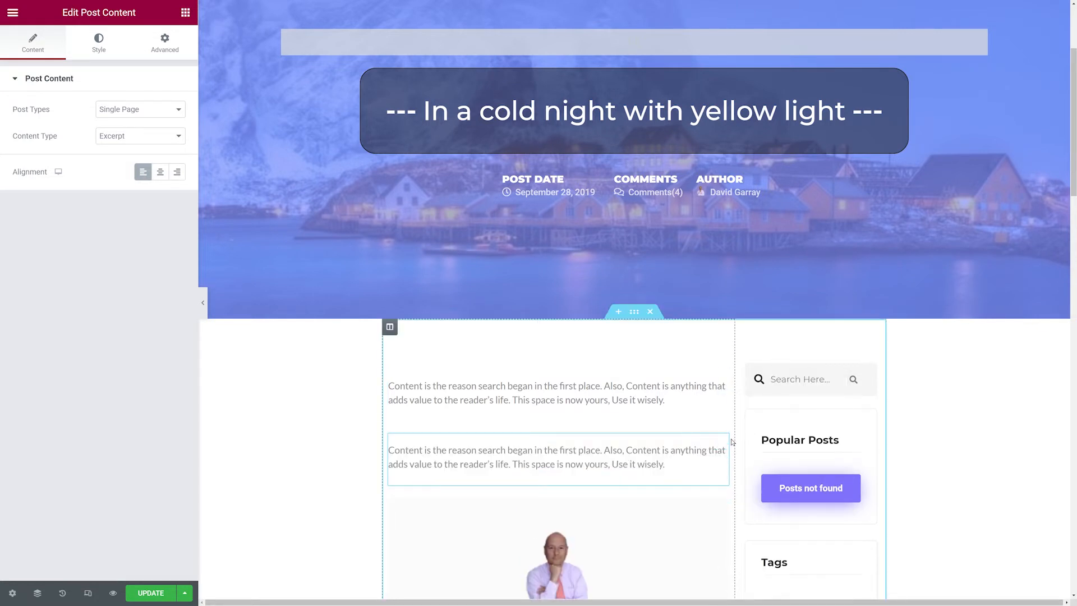
{"action": "left_click", "coordinate": [722, 441]}
{"action": "left_click", "coordinate": [138, 136]}
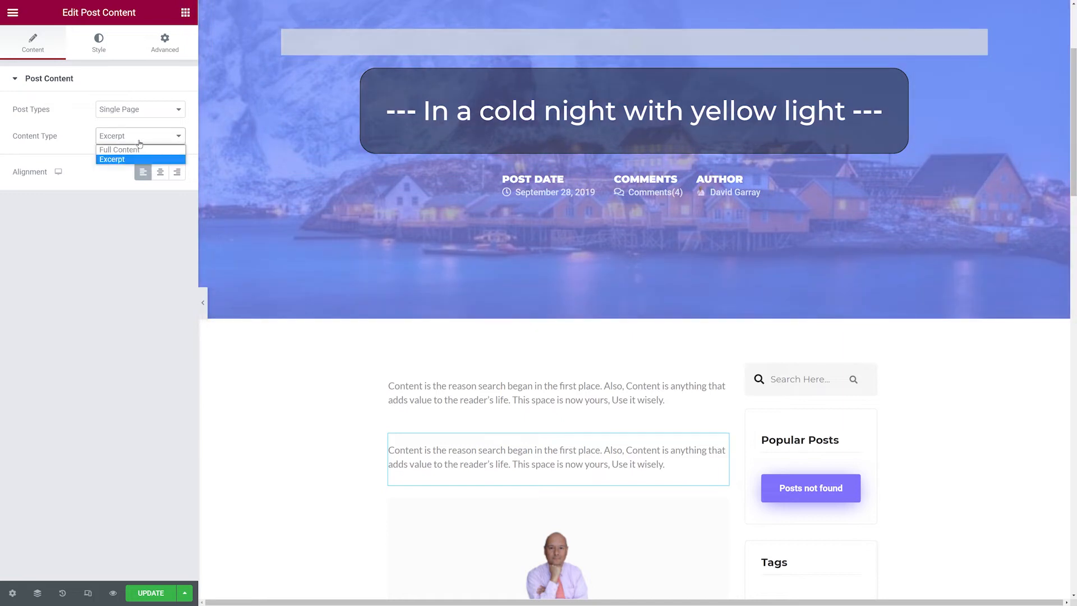
{"action": "left_click", "coordinate": [139, 152]}
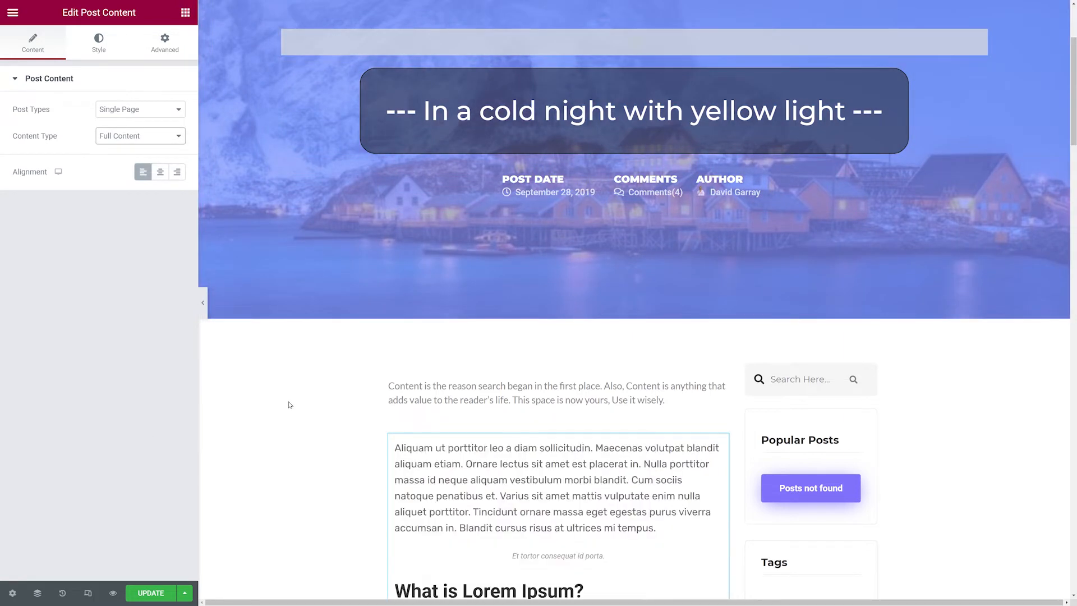
Select the excerpt widget and set its padding to 40 on all sides.
{"action": "scroll", "coordinate": [290, 404], "scroll_direction": "down", "scroll_amount": 3}
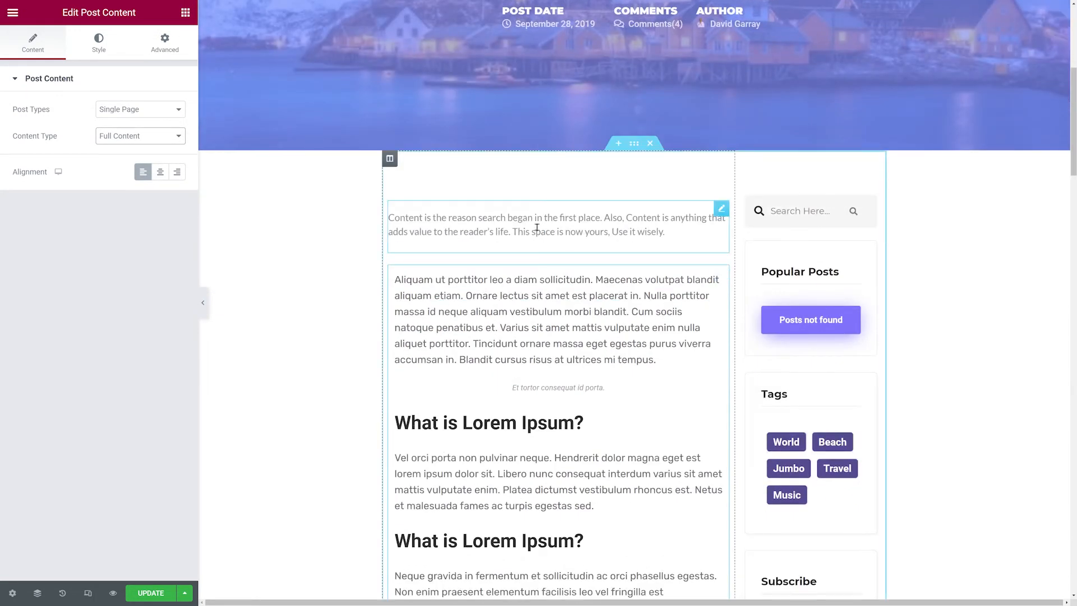
{"action": "left_click", "coordinate": [601, 357]}
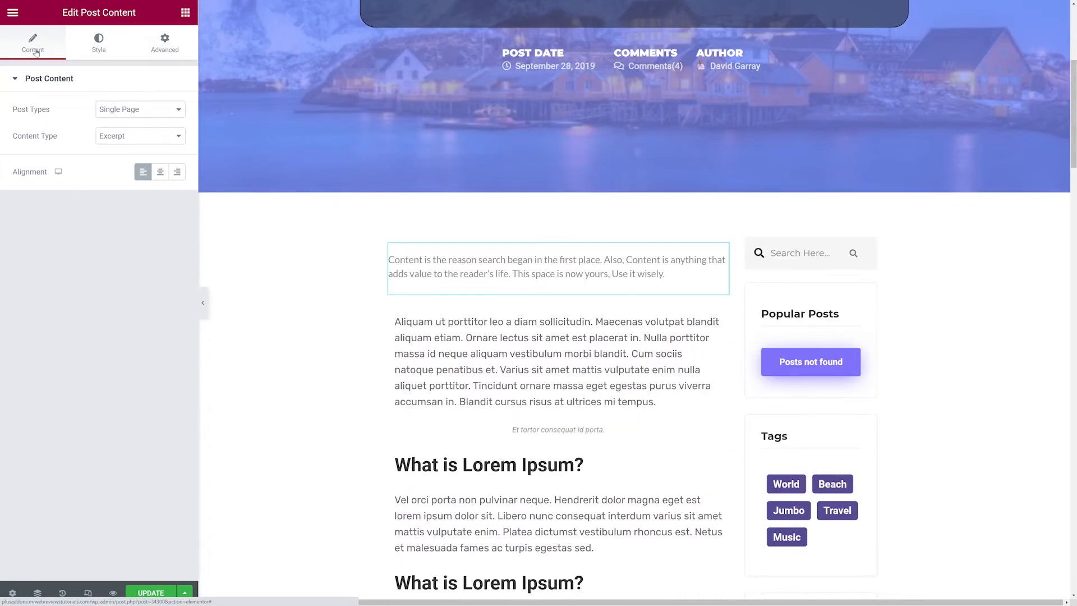
{"action": "left_click", "coordinate": [99, 49]}
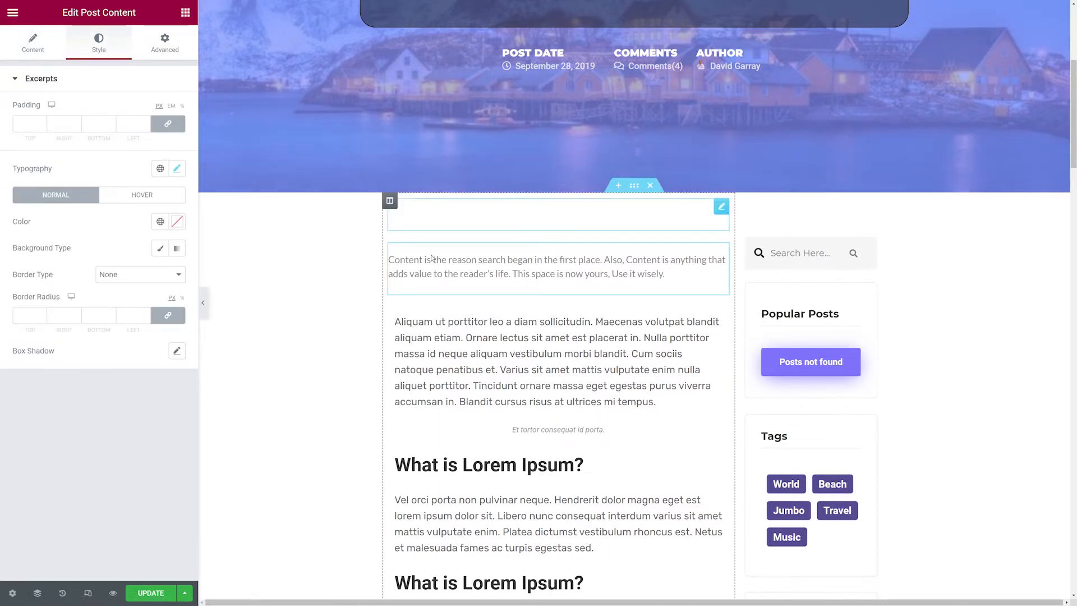
{"action": "left_click", "coordinate": [31, 125]}
{"action": "type", "text": "40"}
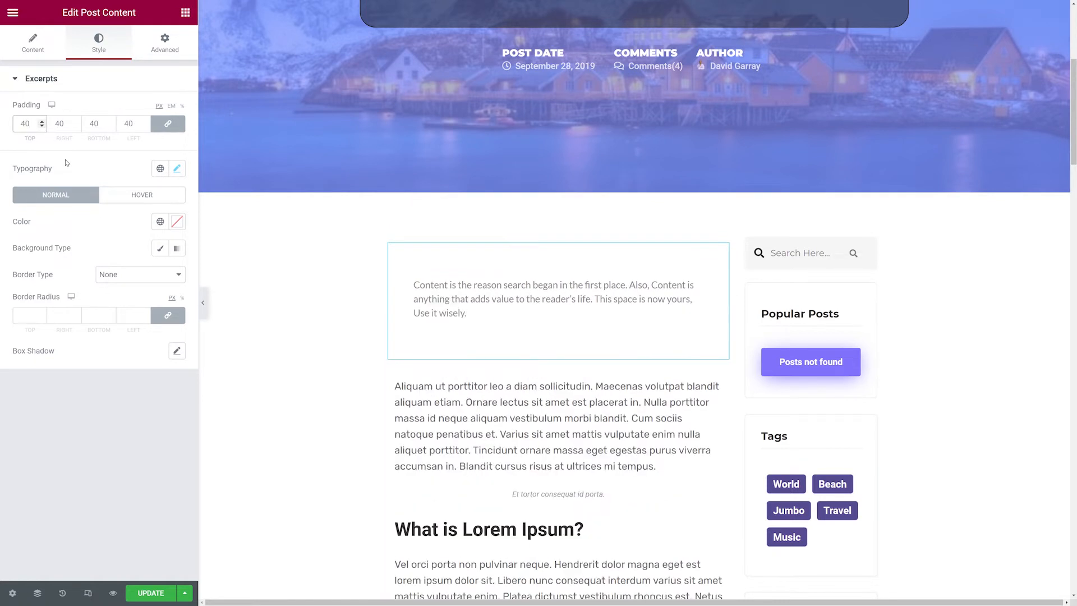
Give the excerpt a classic background with colour #E8E8E8.
{"action": "left_click", "coordinate": [160, 248]}
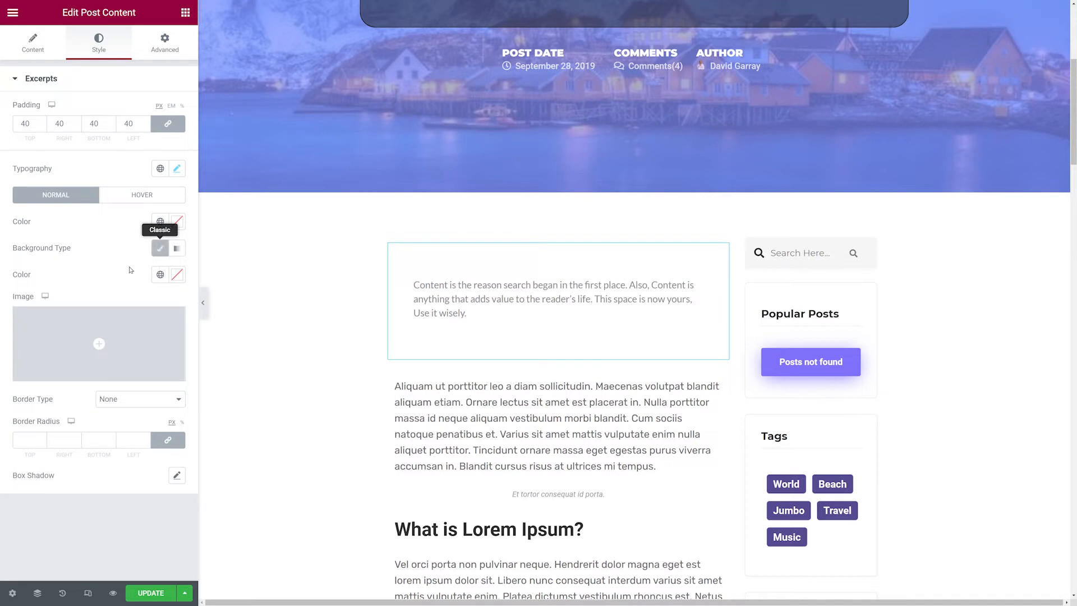
{"action": "left_click", "coordinate": [176, 274]}
{"action": "left_click", "coordinate": [50, 340]}
{"action": "left_click_drag", "start_coordinate": [50, 340], "coordinate": [14, 331]}
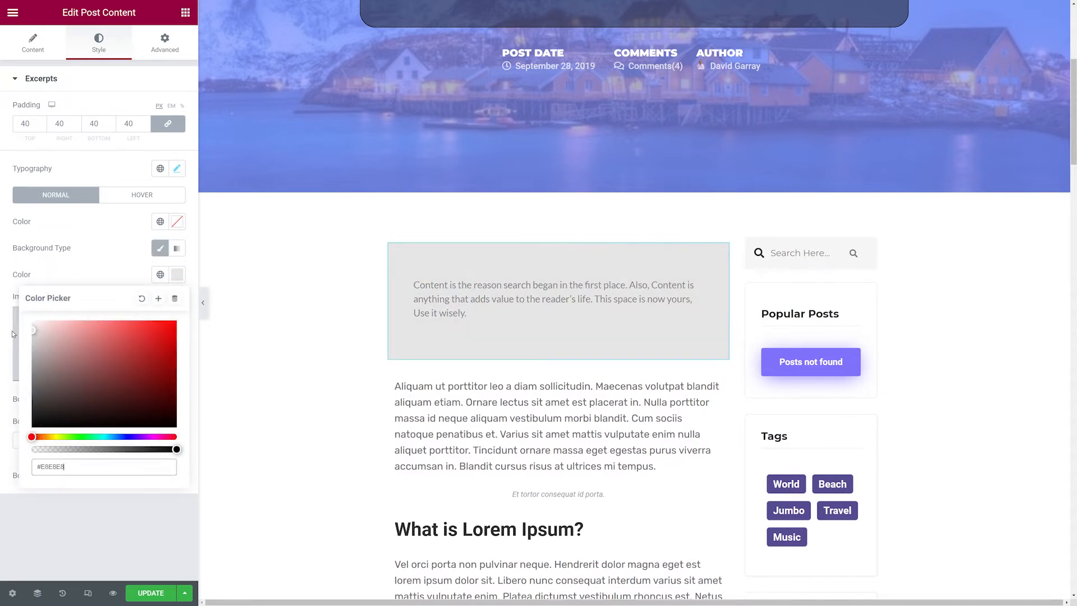
{"action": "left_click", "coordinate": [111, 253]}
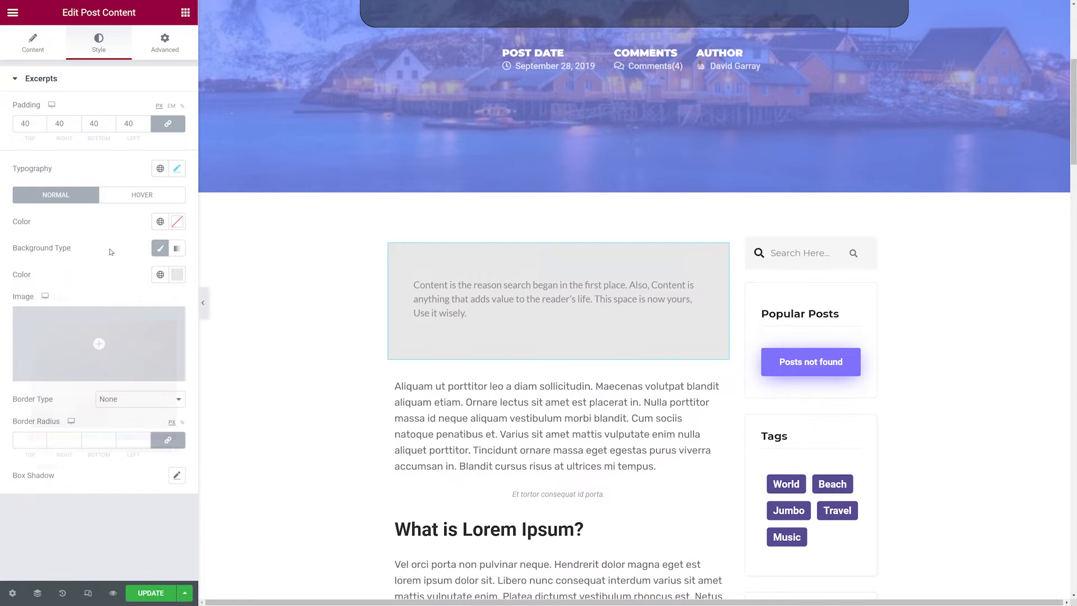
Set the excerpt text colour to #000000.
{"action": "left_click", "coordinate": [183, 226]}
{"action": "left_click_drag", "start_coordinate": [87, 322], "coordinate": [2, 393]}
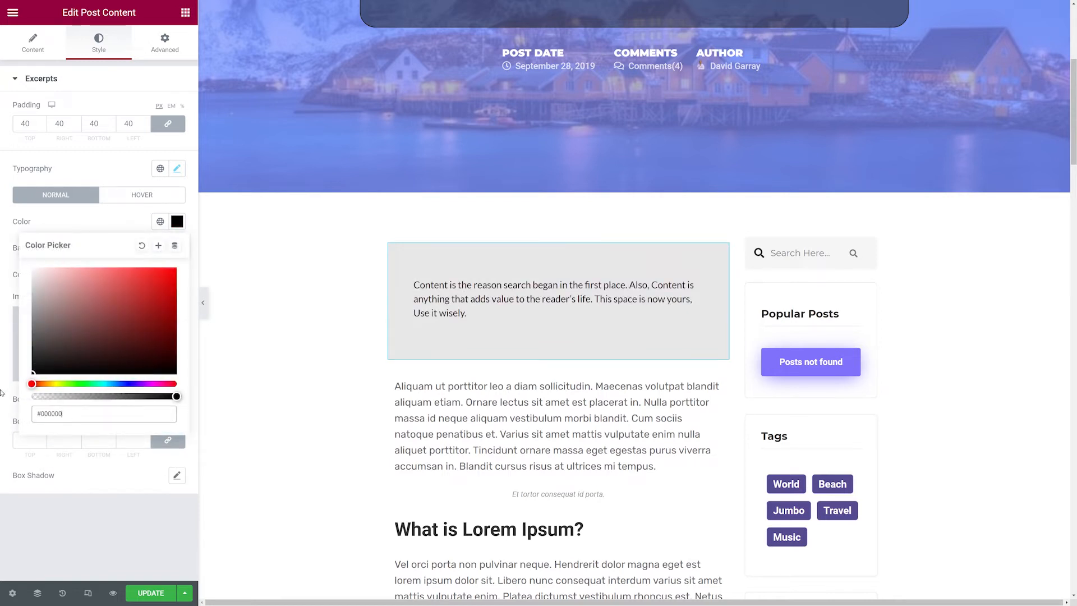
{"action": "left_click", "coordinate": [102, 228]}
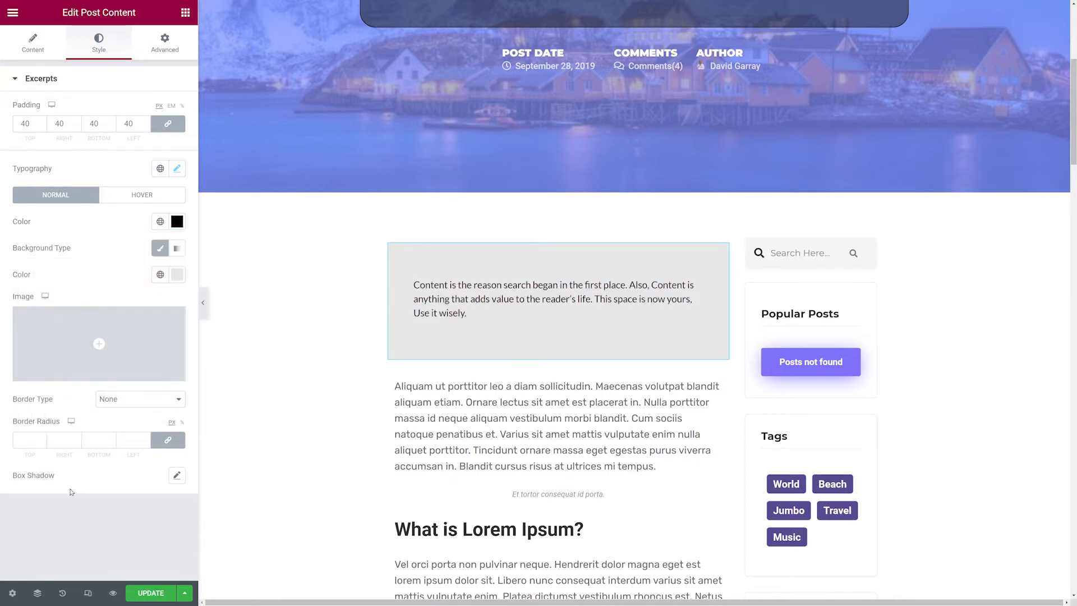
Set the excerpt typography to italic style with size 18.
{"action": "left_click", "coordinate": [177, 173]}
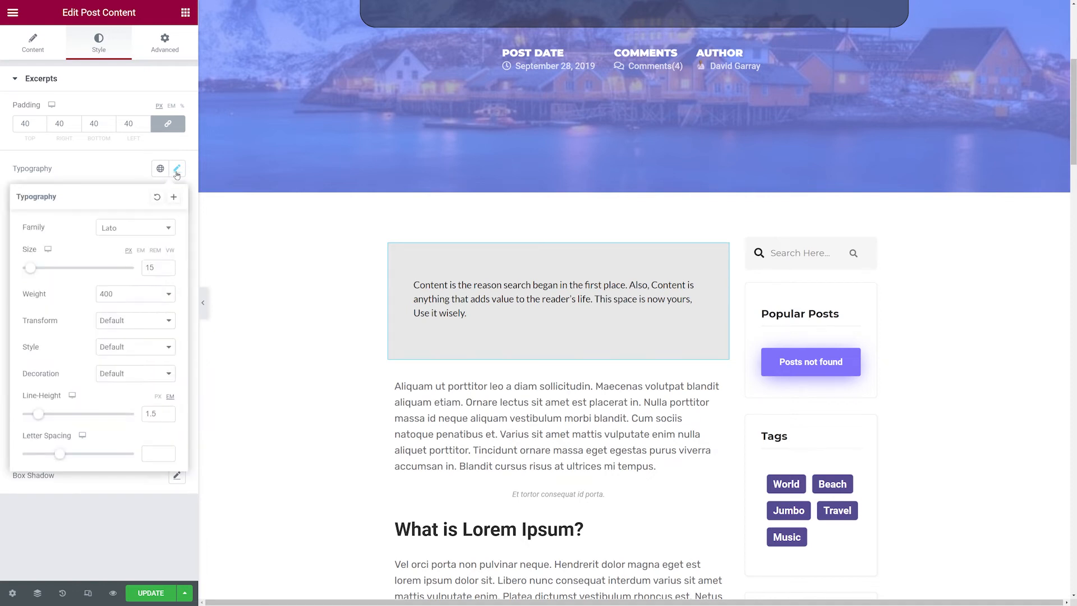
{"action": "left_click", "coordinate": [143, 348]}
{"action": "left_click", "coordinate": [124, 380]}
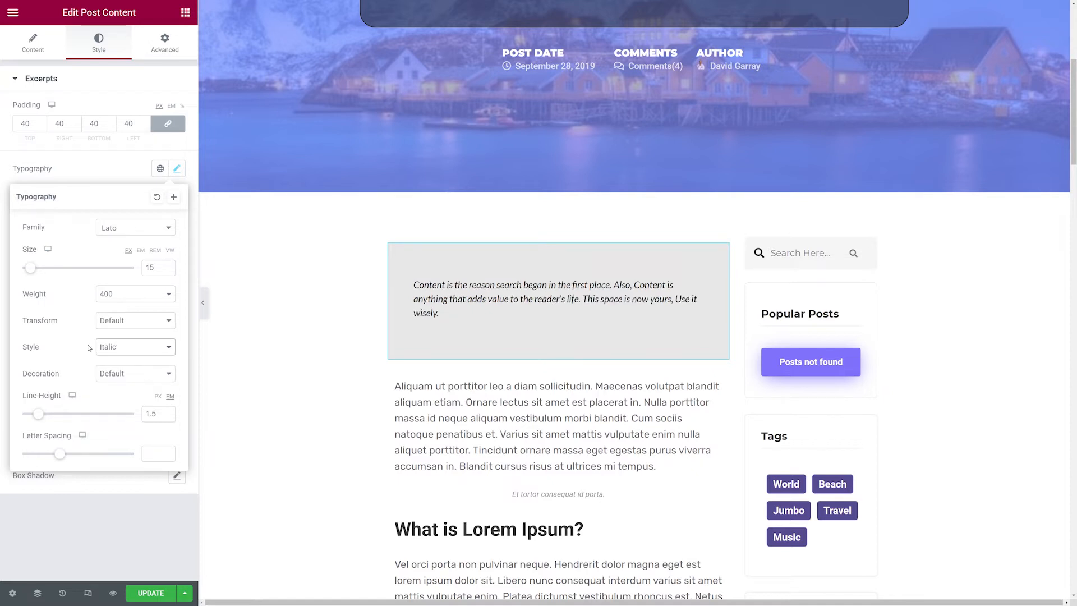
{"action": "left_click", "coordinate": [168, 265]}
{"action": "left_click", "coordinate": [168, 266]}
{"action": "left_click", "coordinate": [167, 266]}
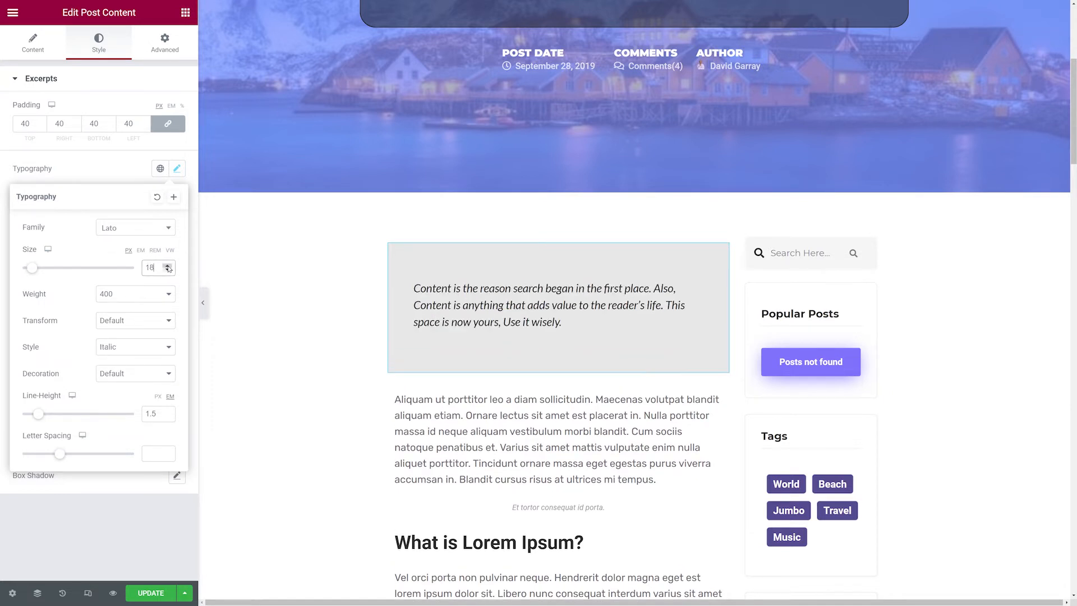
{"action": "left_click", "coordinate": [91, 174]}
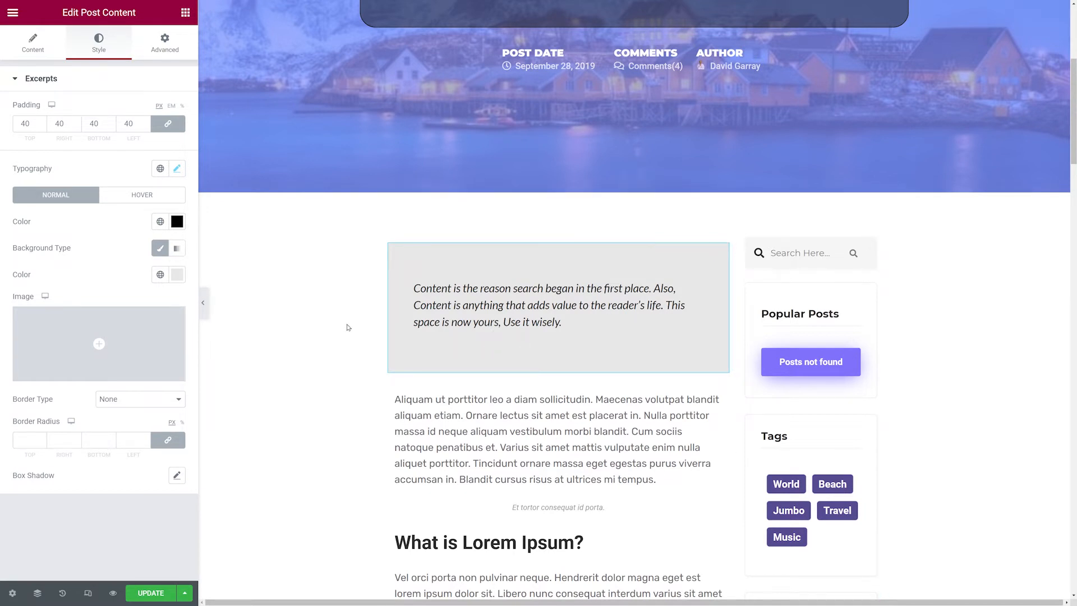
Open the post author widget and try Style 1 before returning to Style 2.
{"action": "scroll", "coordinate": [348, 327], "scroll_direction": "down", "scroll_amount": 8}
{"action": "scroll", "coordinate": [348, 328], "scroll_direction": "down", "scroll_amount": 9}
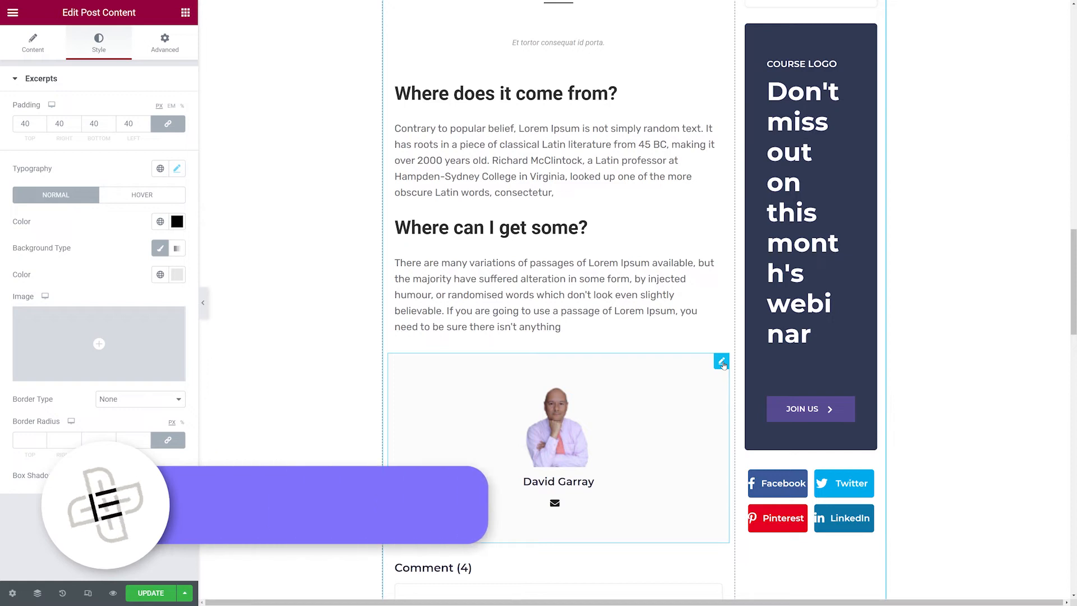
{"action": "left_click", "coordinate": [722, 362]}
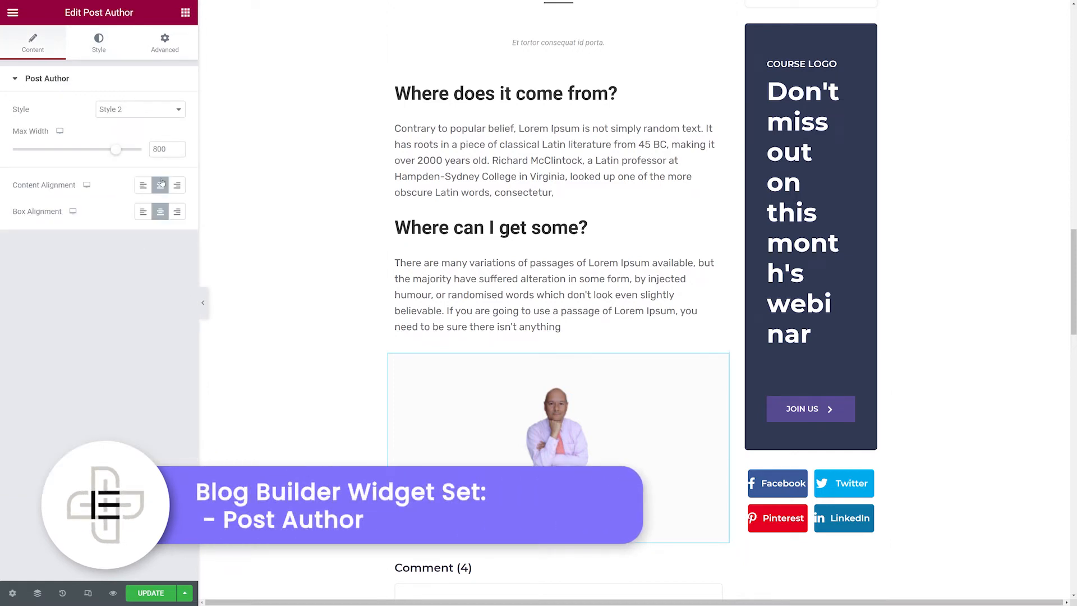
{"action": "left_click", "coordinate": [150, 109]}
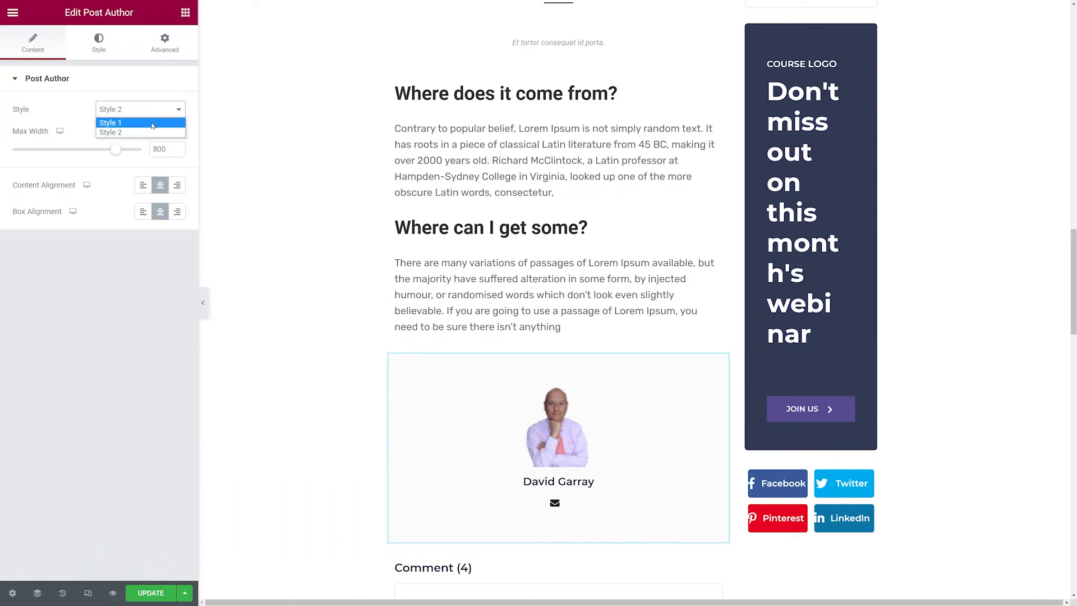
{"action": "left_click", "coordinate": [152, 123]}
{"action": "left_click", "coordinate": [152, 113]}
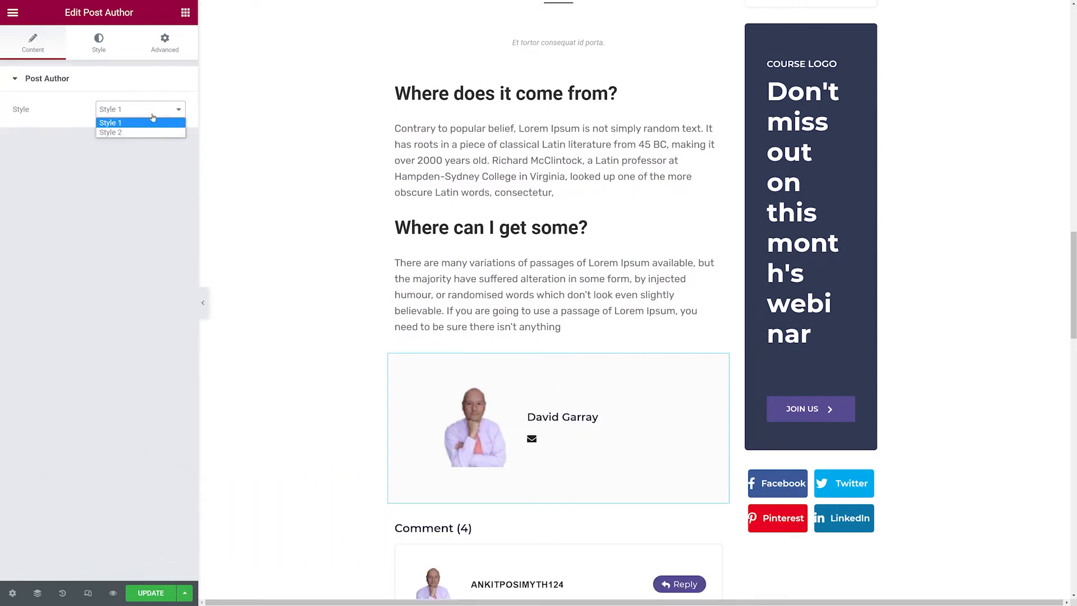
{"action": "left_click", "coordinate": [153, 128]}
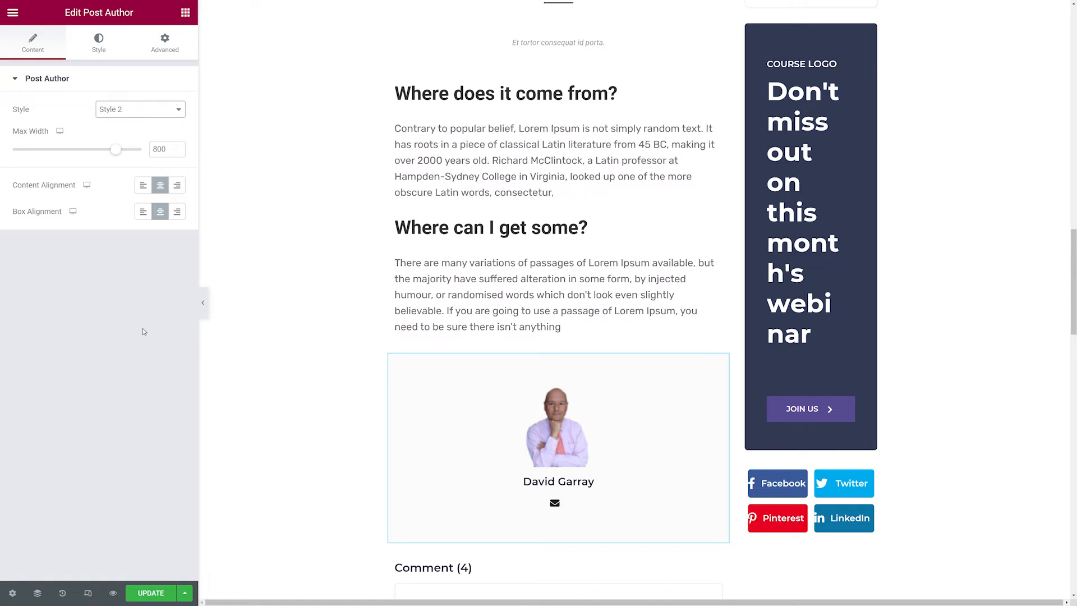
Inspect the author name style options and its typography settings.
{"action": "left_click", "coordinate": [102, 52]}
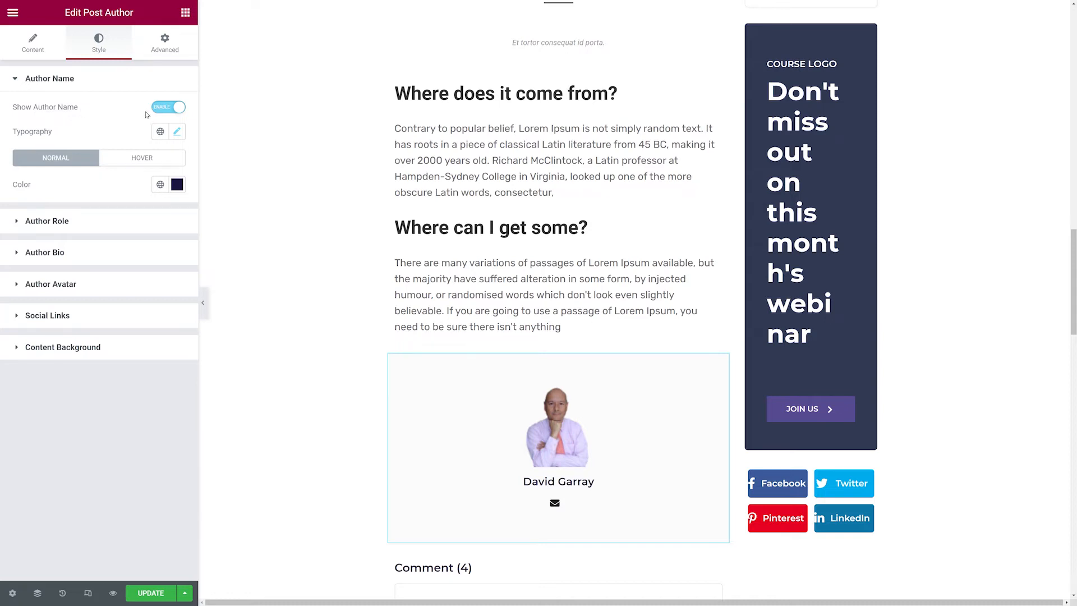
{"action": "left_click", "coordinate": [166, 111]}
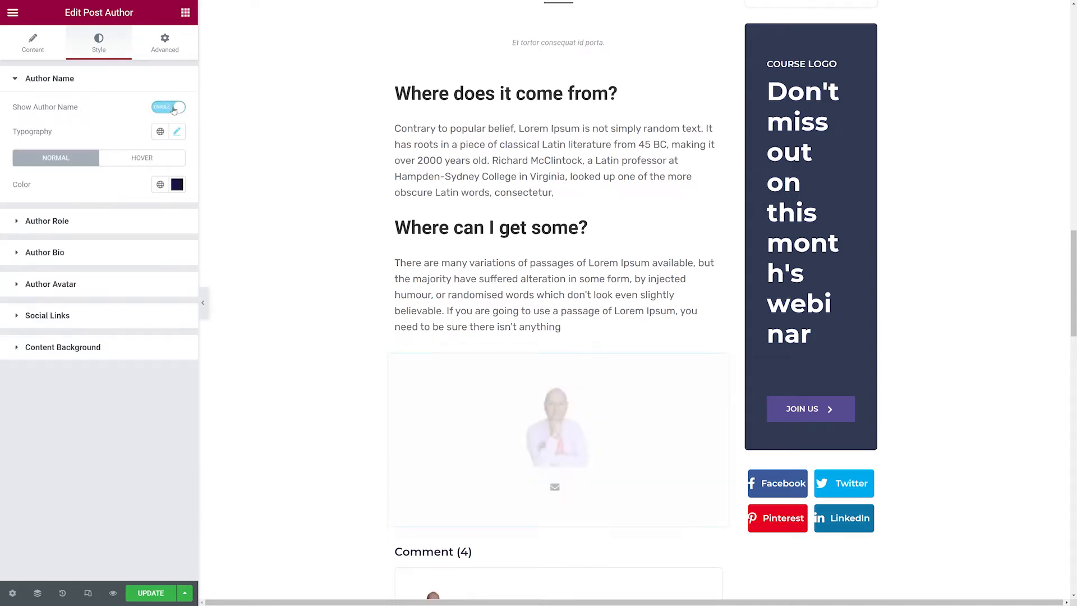
{"action": "left_click", "coordinate": [170, 135]}
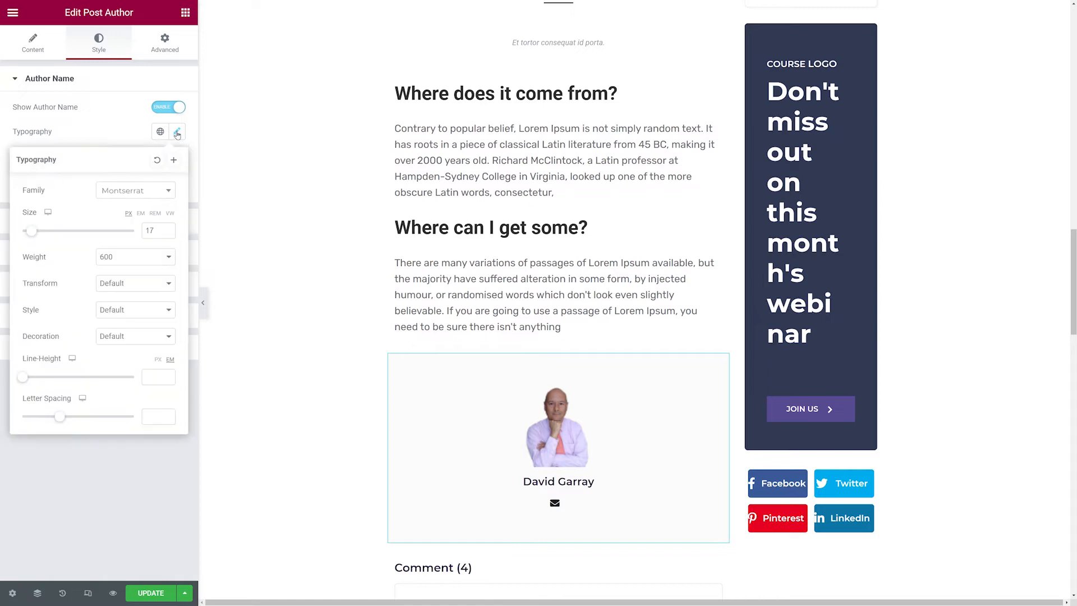
{"action": "left_click", "coordinate": [133, 129]}
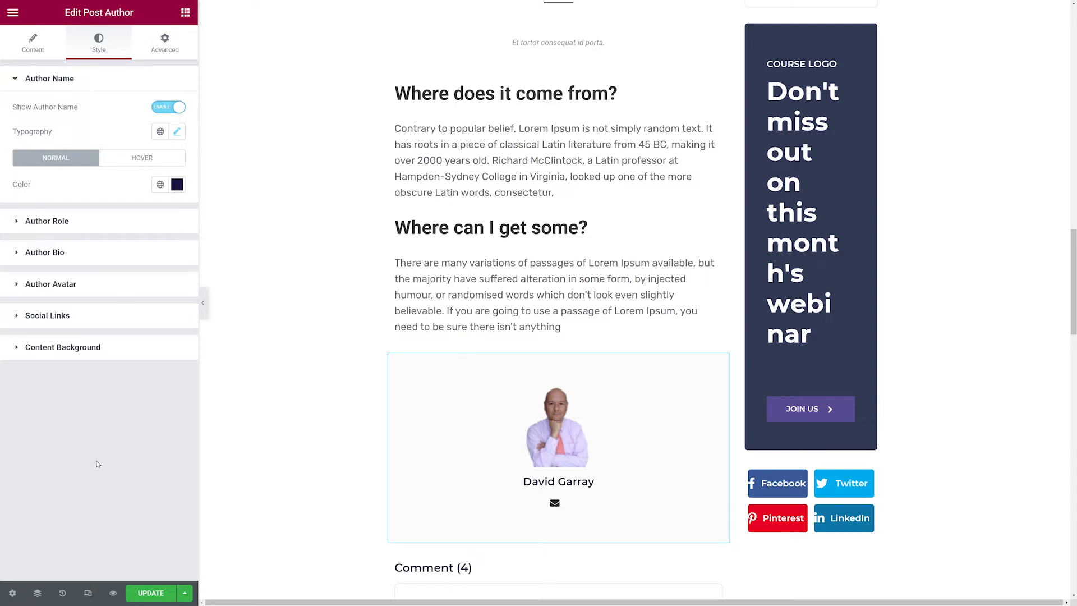
Try enabling the author role and inspect its label and typography settings.
{"action": "left_click", "coordinate": [54, 224]}
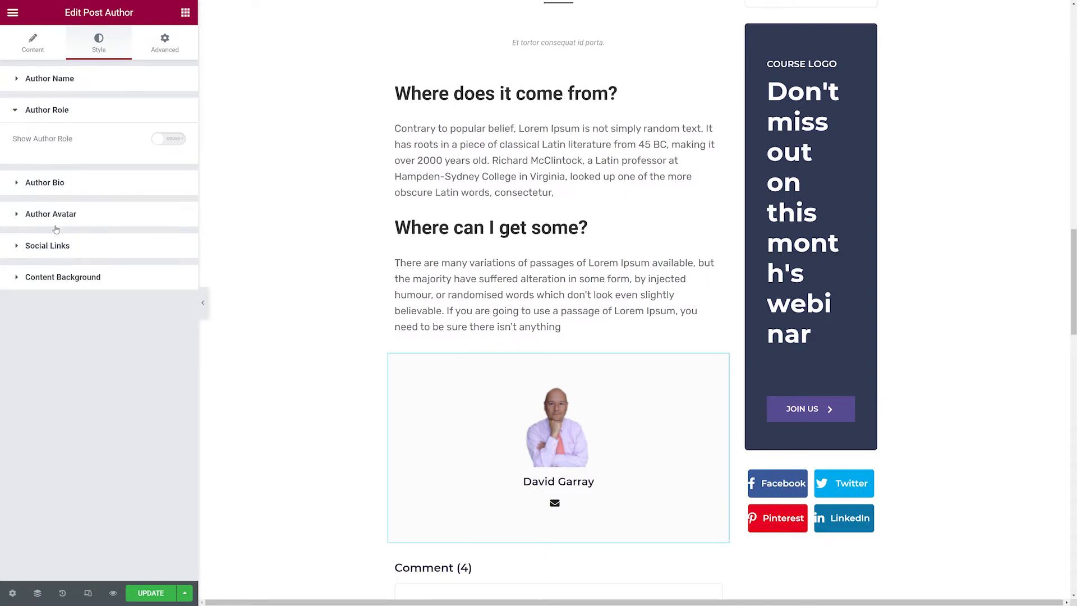
{"action": "left_click", "coordinate": [172, 140]}
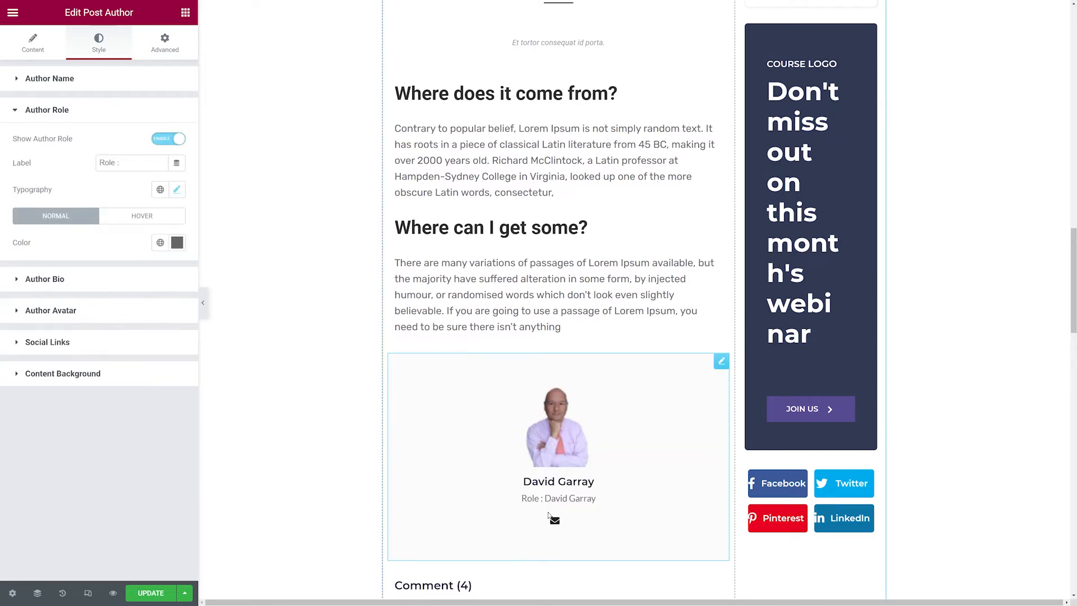
{"action": "left_click", "coordinate": [128, 164]}
{"action": "left_click_drag", "start_coordinate": [125, 164], "coordinate": [98, 164]}
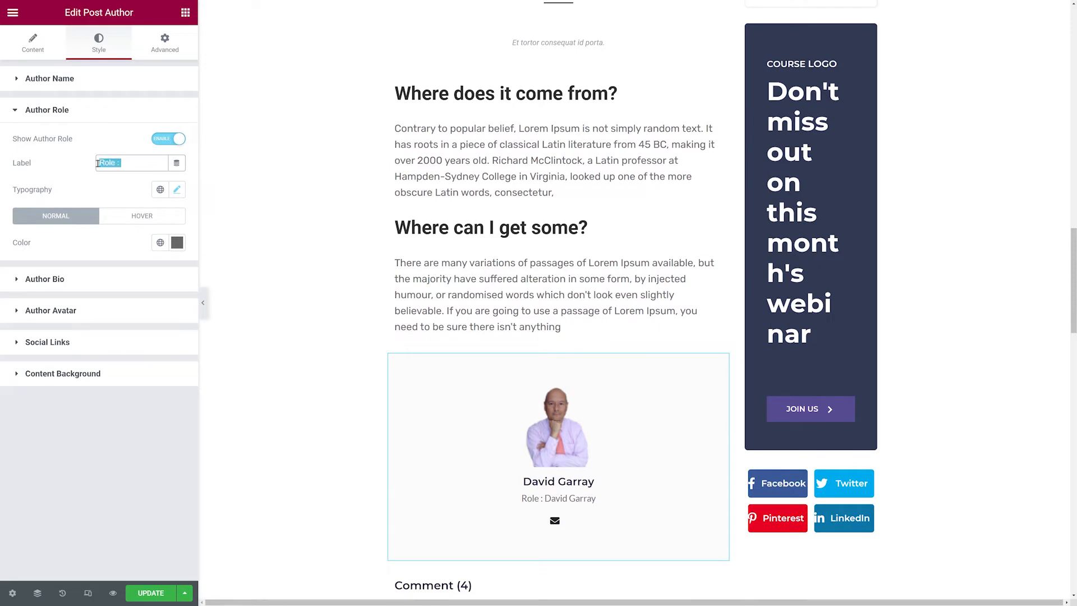
{"action": "left_click", "coordinate": [81, 175]}
{"action": "left_click", "coordinate": [177, 189]}
{"action": "left_click", "coordinate": [94, 190]}
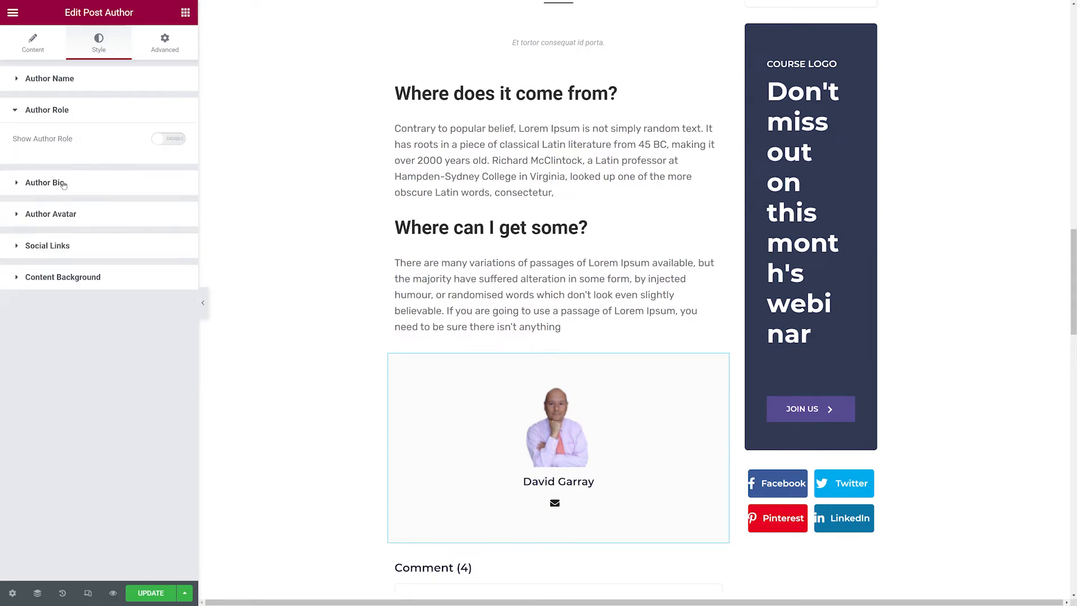
{"action": "left_click", "coordinate": [63, 183]}
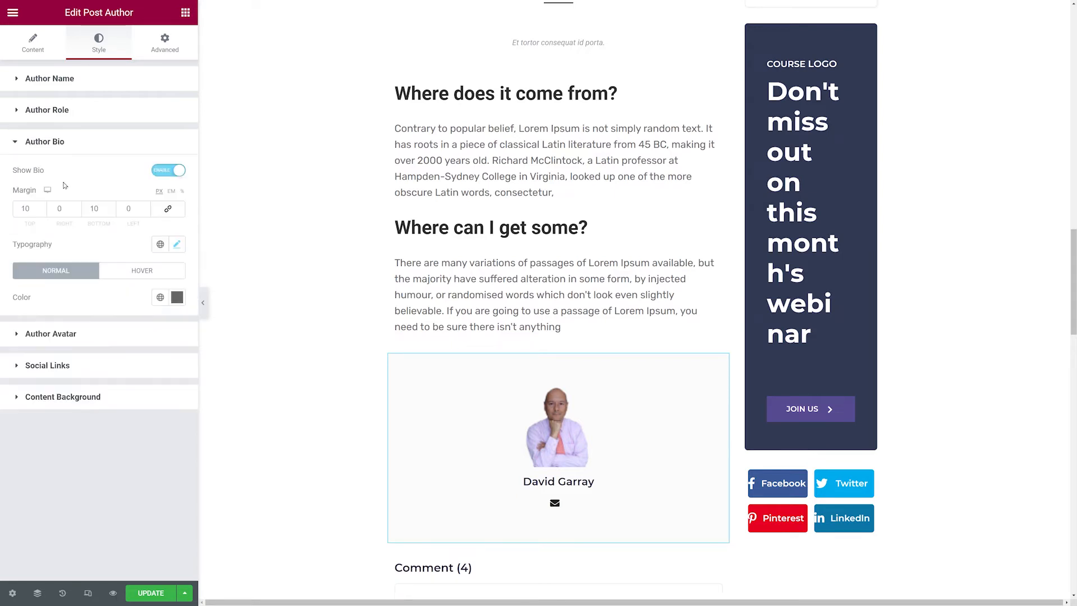
Paste sample bio text into the author's Biographical Info in the user profile and update the user.
{"action": "left_click", "coordinate": [168, 170]}
{"action": "left_click", "coordinate": [171, 171]}
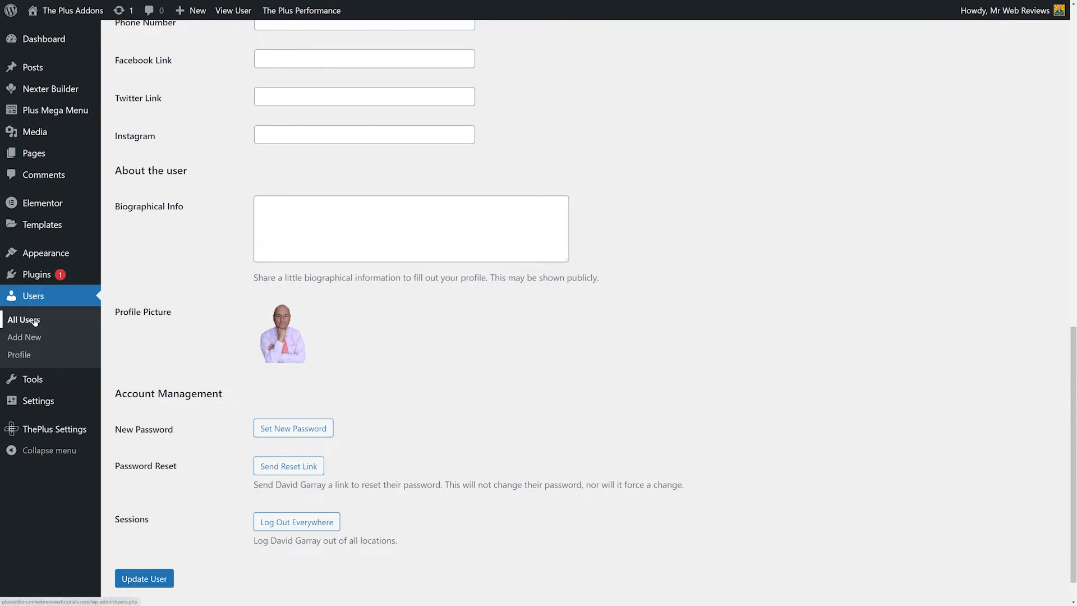
{"action": "left_click", "coordinate": [279, 236]}
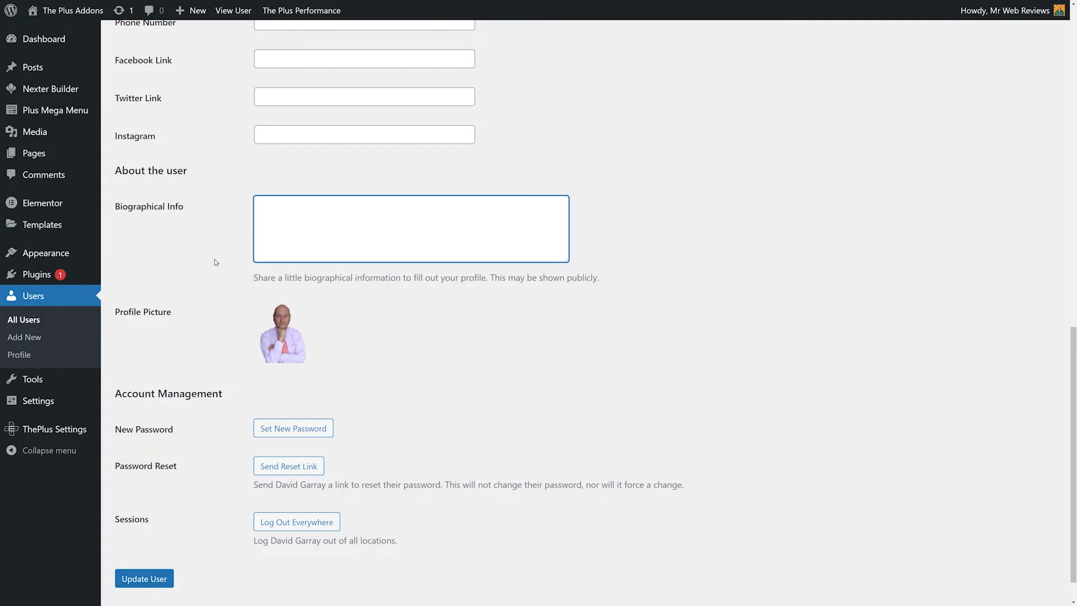
{"action": "type", "text": "This is a sample content for the bio section. This should tell your visitors a little bit about yourself. And doesn't it just look amazing!"}
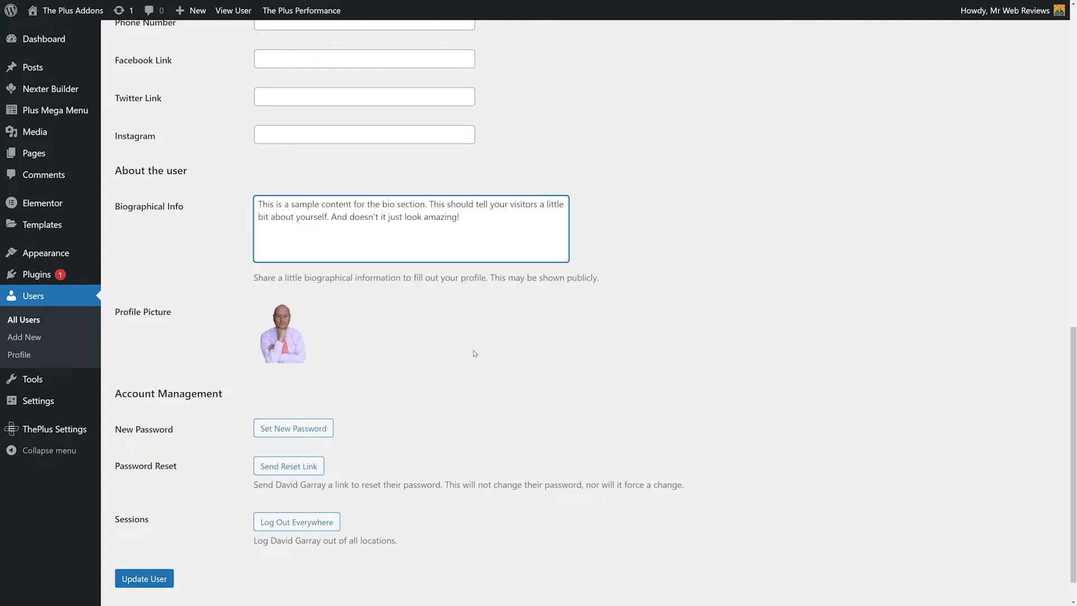
{"action": "left_click", "coordinate": [144, 579]}
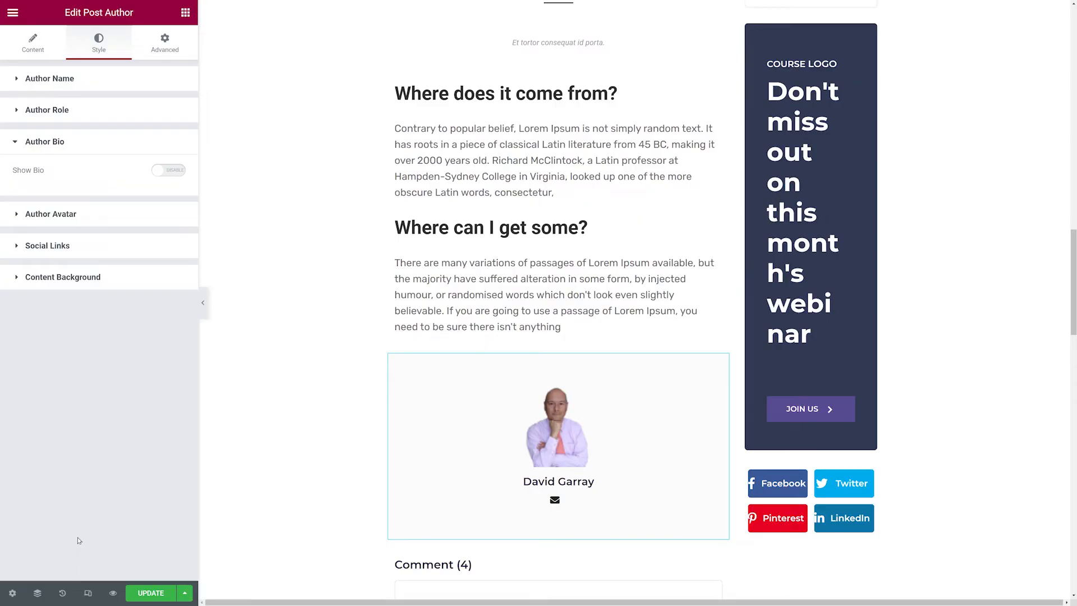
Enable the author bio and set its typography size to 12.
{"action": "left_click", "coordinate": [181, 170]}
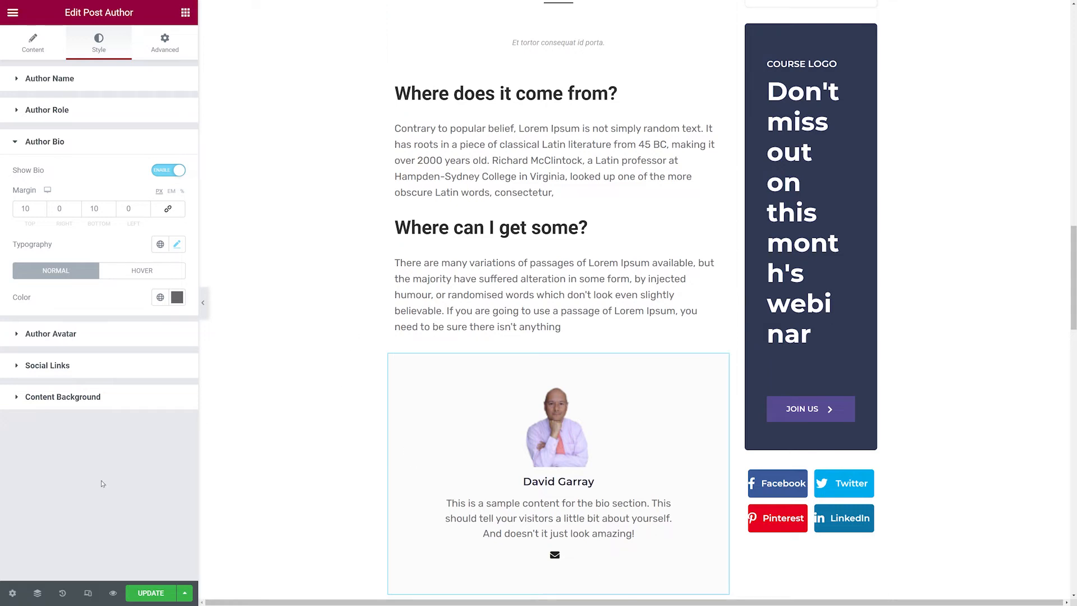
{"action": "left_click", "coordinate": [177, 244]}
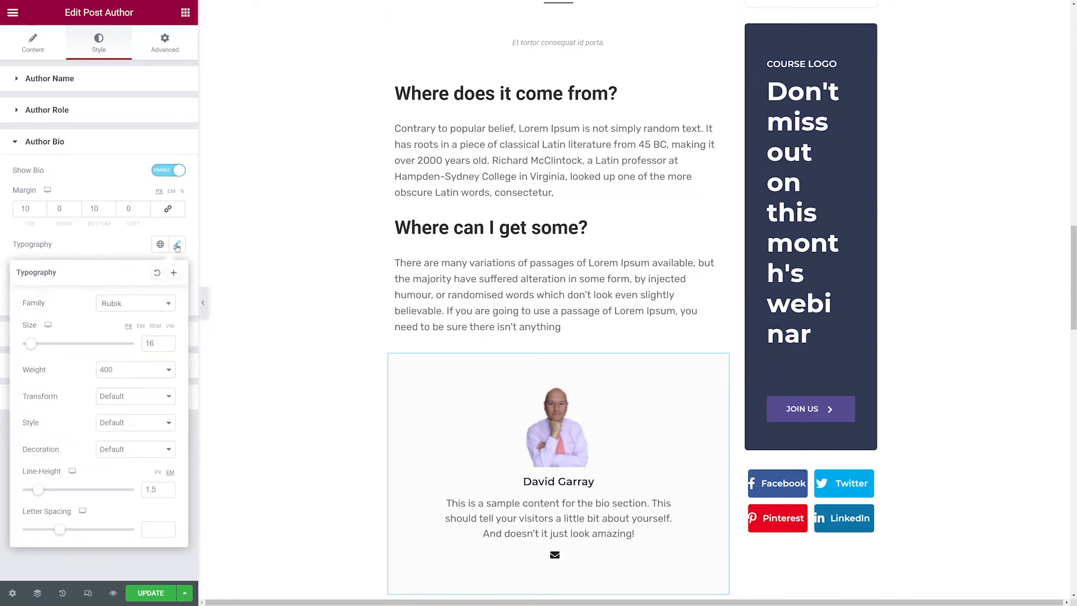
{"action": "left_click_drag", "start_coordinate": [156, 343], "coordinate": [128, 348]}
{"action": "left_click", "coordinate": [169, 346]}
{"action": "left_click", "coordinate": [168, 346]}
{"action": "left_click", "coordinate": [168, 346]}
{"action": "left_click", "coordinate": [168, 346]}
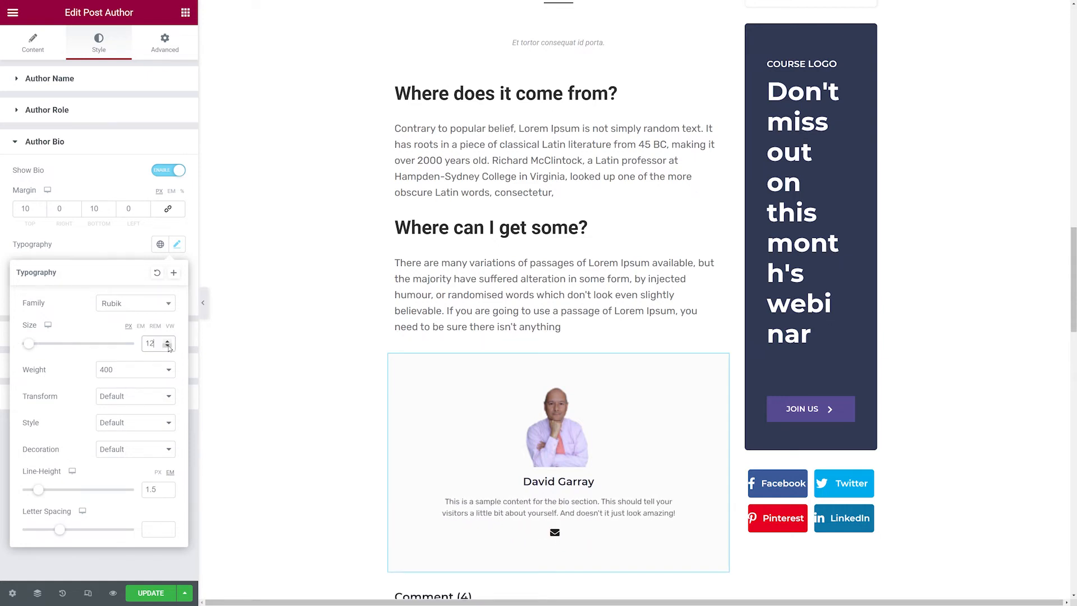
{"action": "left_click", "coordinate": [123, 251]}
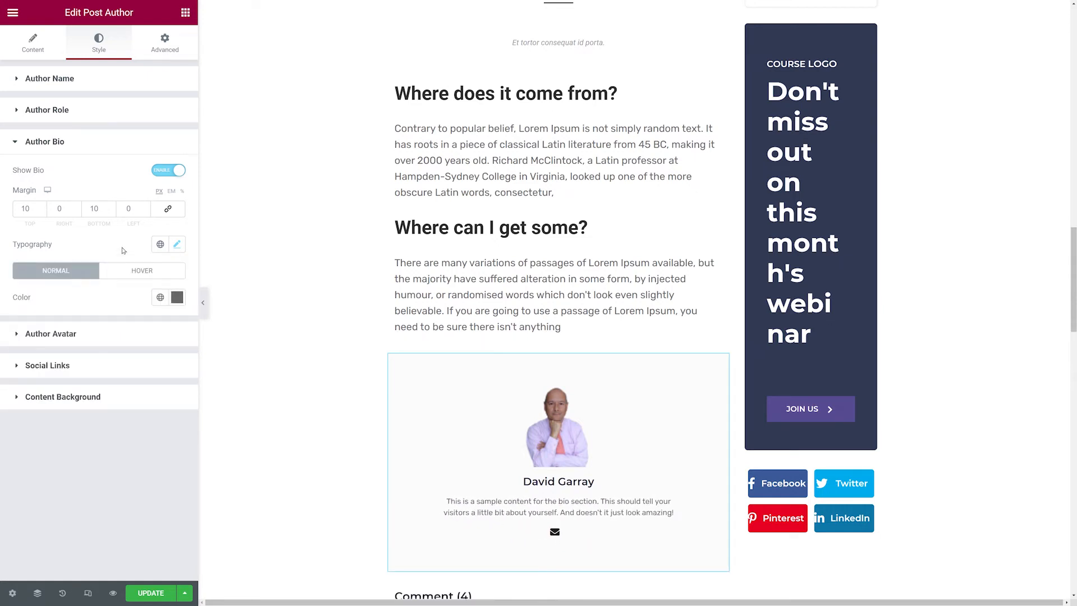
Hide the author avatar in the post author widget.
{"action": "left_click", "coordinate": [62, 335]}
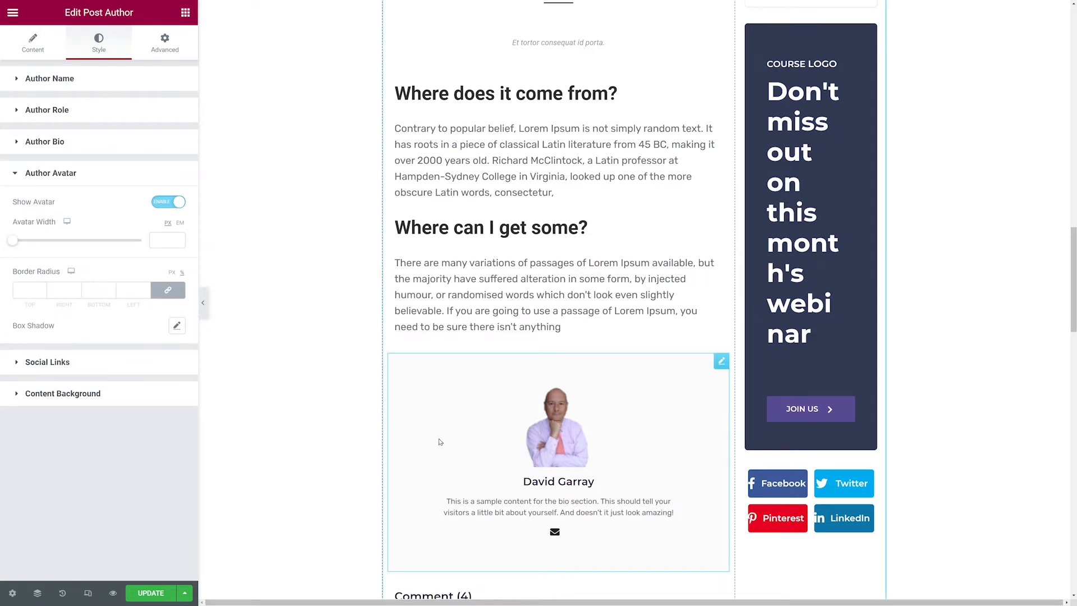
{"action": "left_click", "coordinate": [173, 203]}
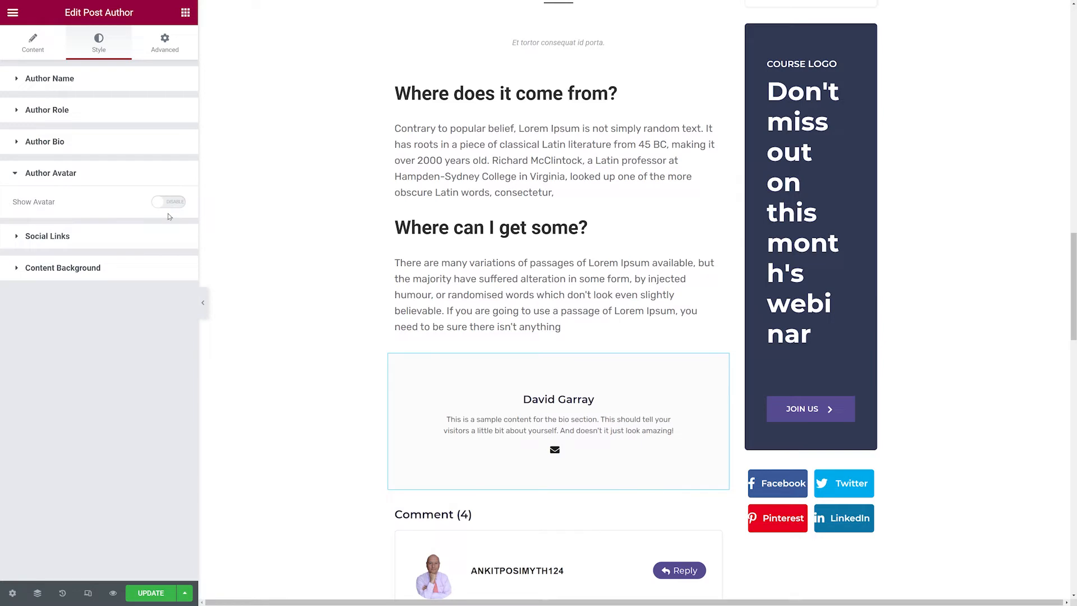
Show the author avatar again with a width of 104 px and add a box shadow with blur 20.
{"action": "left_click", "coordinate": [167, 204]}
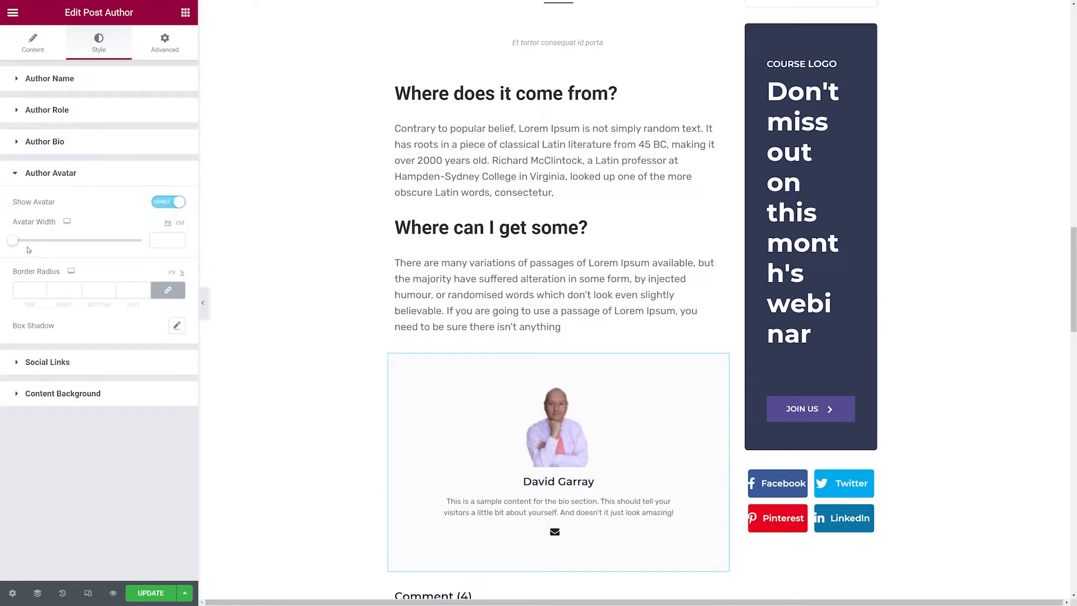
{"action": "mouse_move", "coordinate": [14, 245]}
{"action": "left_mouse_down"}
{"action": "mouse_move", "coordinate": [36, 247]}
{"action": "mouse_move", "coordinate": [27, 247]}
{"action": "left_mouse_up"}
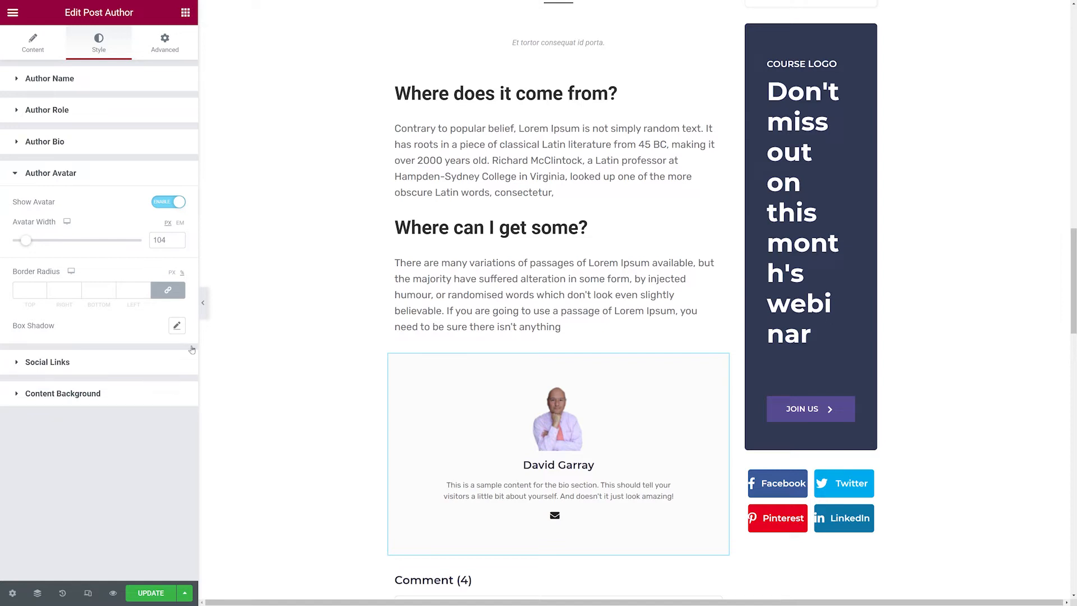
{"action": "left_click", "coordinate": [175, 332]}
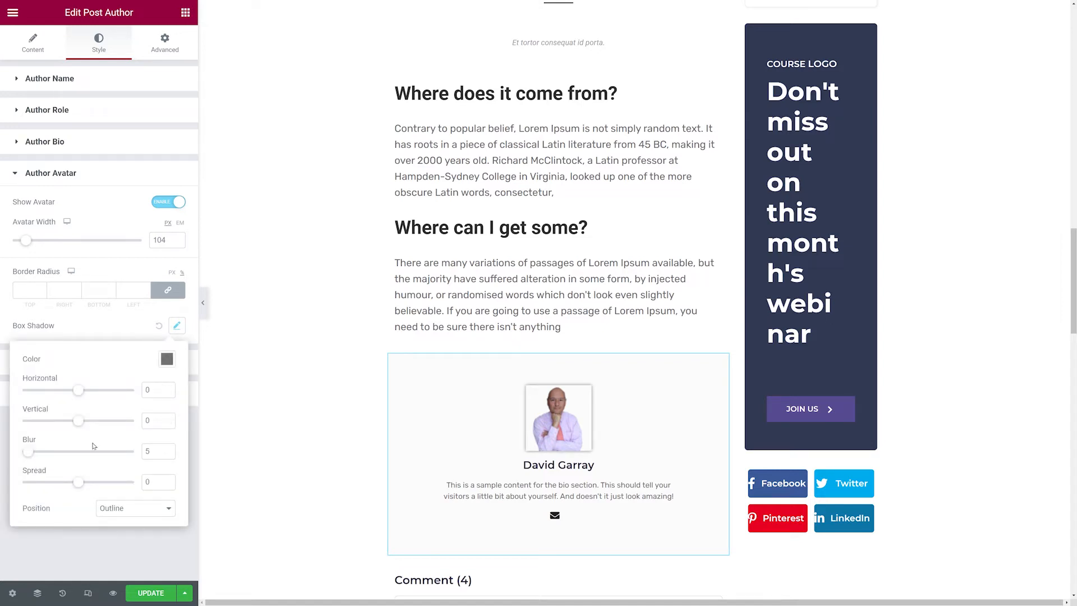
{"action": "left_click_drag", "start_coordinate": [32, 458], "coordinate": [47, 458]}
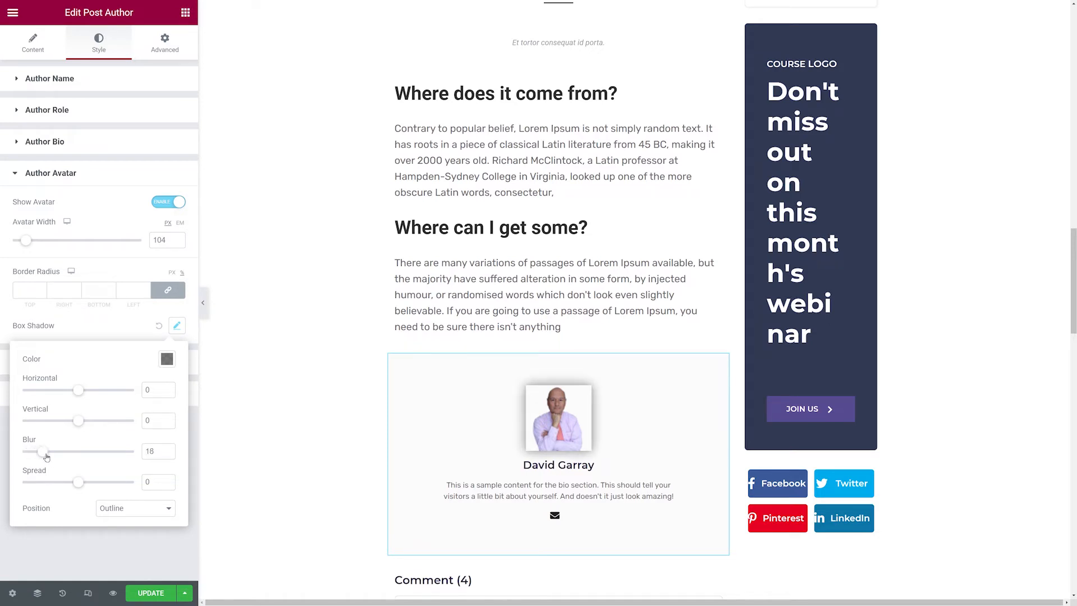
{"action": "left_click", "coordinate": [122, 333]}
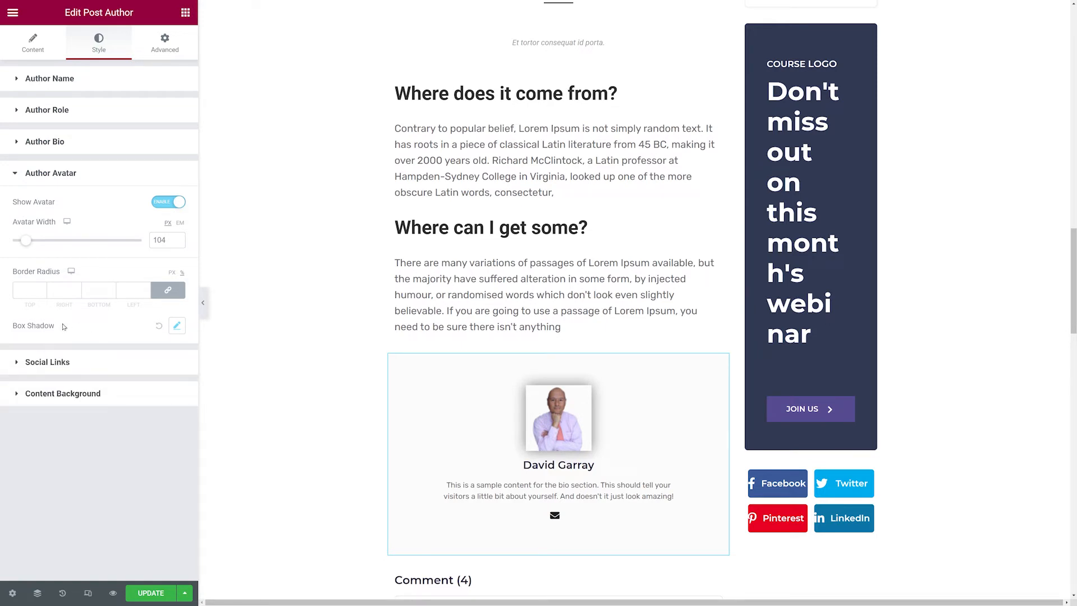
Set the avatar's border radius to 50 on all sides to make it round.
{"action": "left_click", "coordinate": [28, 290]}
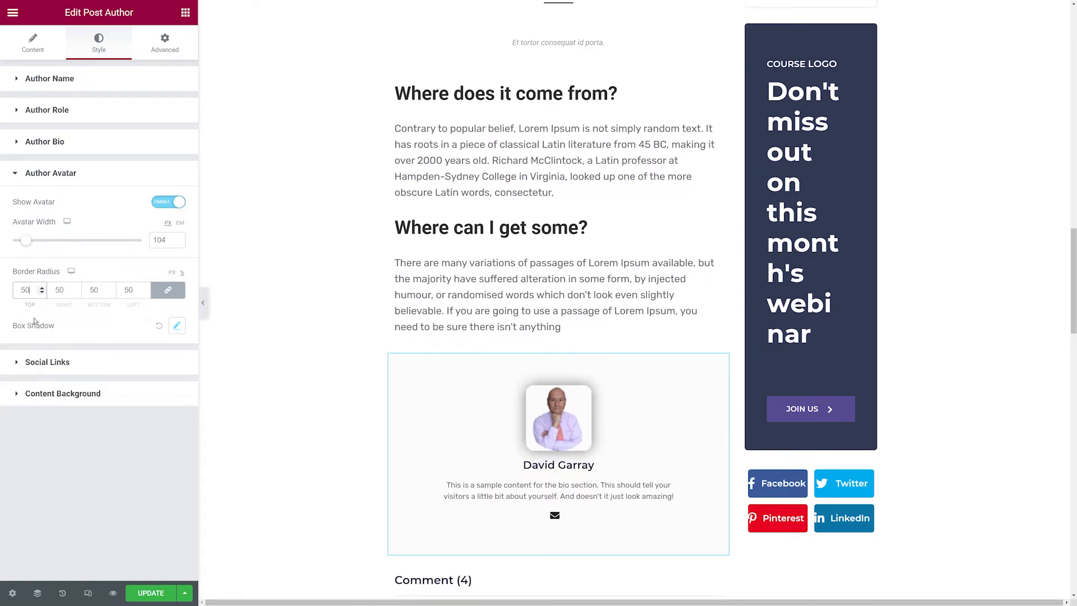
{"action": "type", "text": "50"}
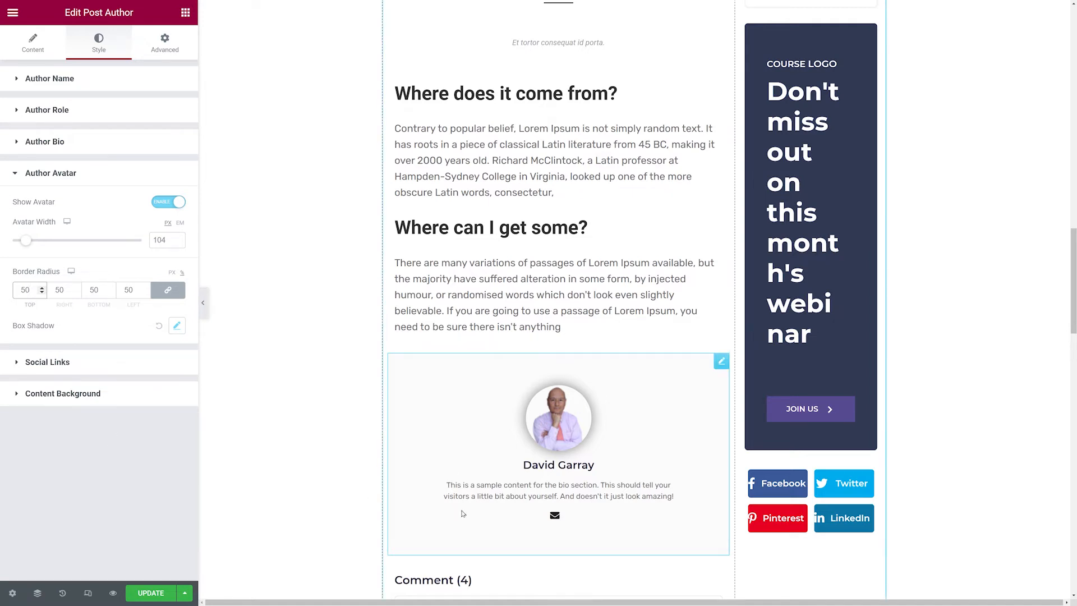
{"action": "left_click", "coordinate": [102, 493]}
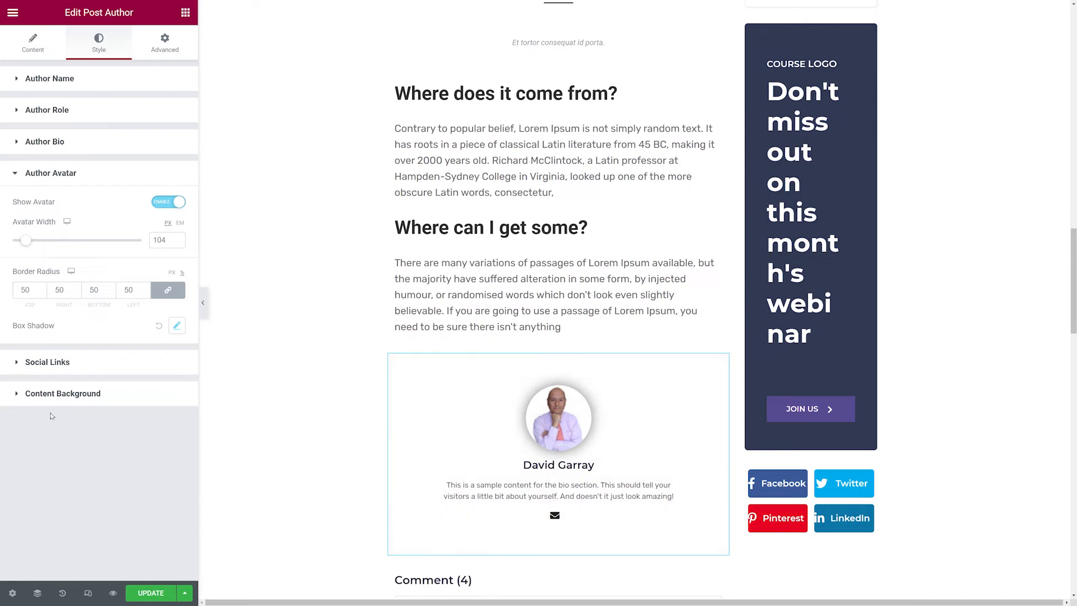
Try a social icon size of 25 in the Social Links settings, then set it back to 15.
{"action": "left_click", "coordinate": [51, 362]}
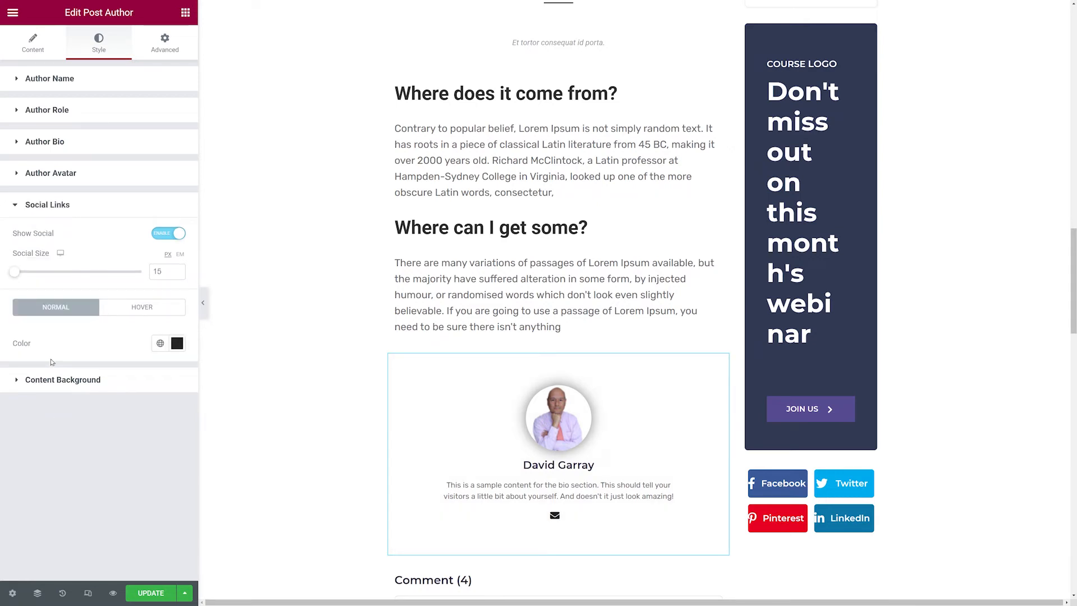
{"action": "left_click", "coordinate": [167, 234]}
{"action": "left_click", "coordinate": [167, 234]}
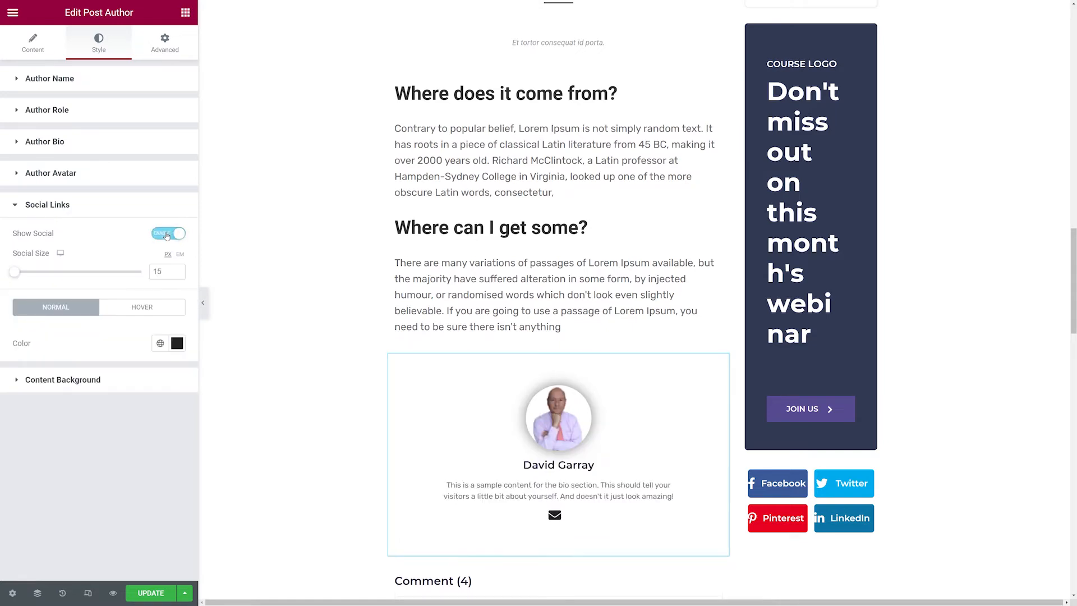
{"action": "mouse_move", "coordinate": [21, 280]}
{"action": "left_mouse_down"}
{"action": "mouse_move", "coordinate": [31, 283]}
{"action": "mouse_move", "coordinate": [16, 283]}
{"action": "left_mouse_up"}
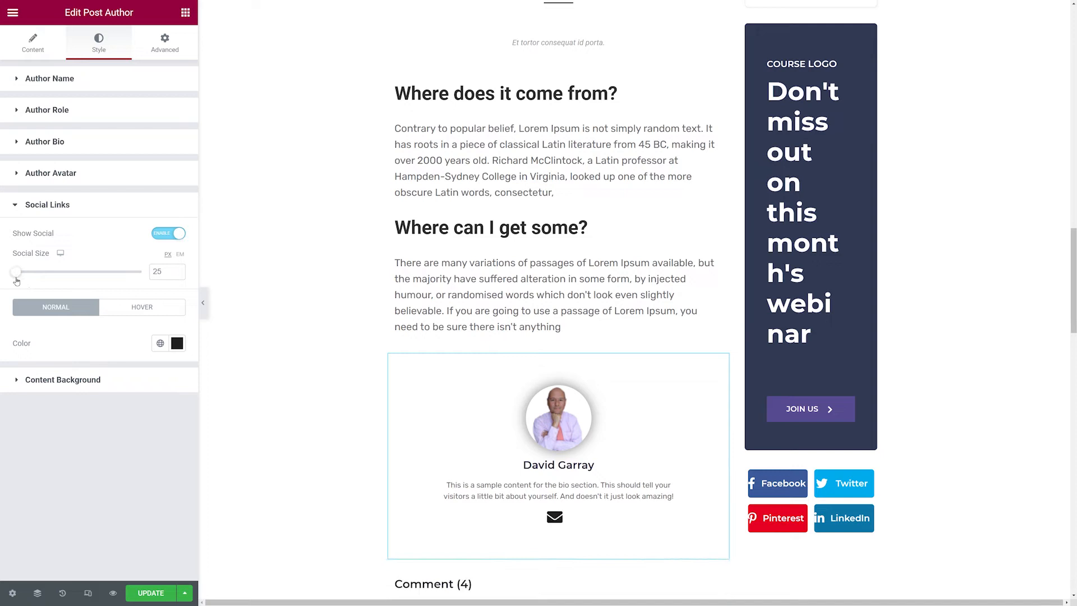
{"action": "double_click", "coordinate": [159, 272]}
{"action": "type", "text": "15"}
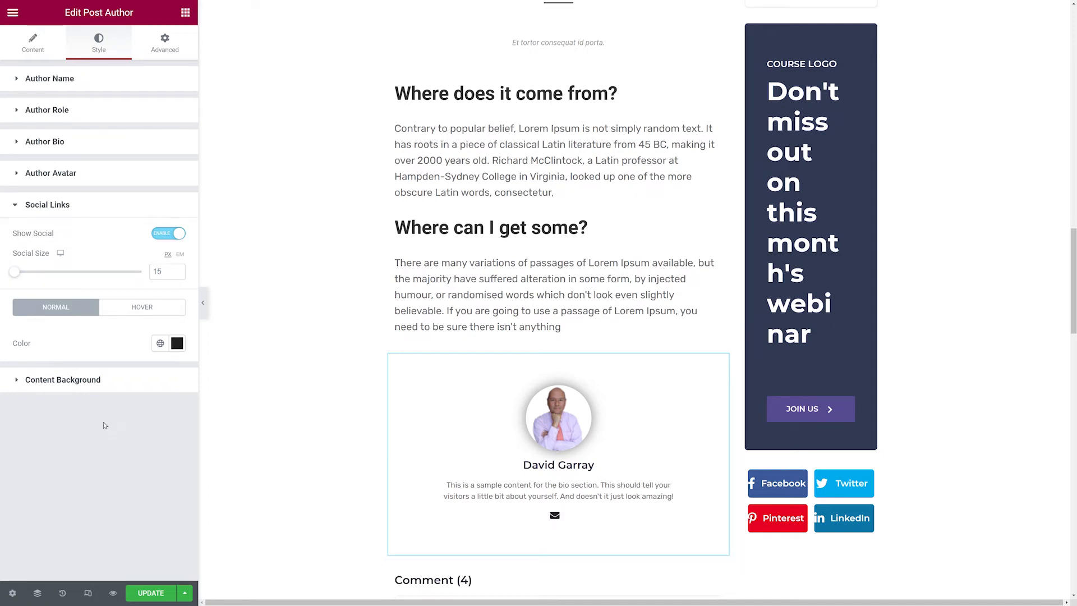
Open the author widget's Content Background settings to review its padding, background and border options.
{"action": "left_click", "coordinate": [88, 381]}
{"action": "scroll", "coordinate": [93, 373], "scroll_direction": "down", "scroll_amount": 2}
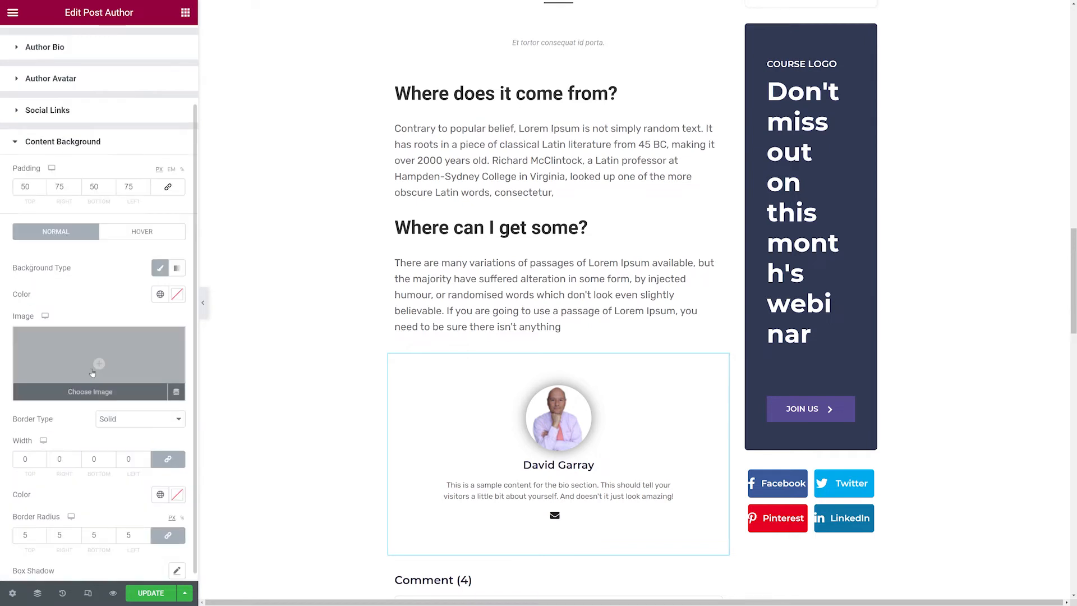
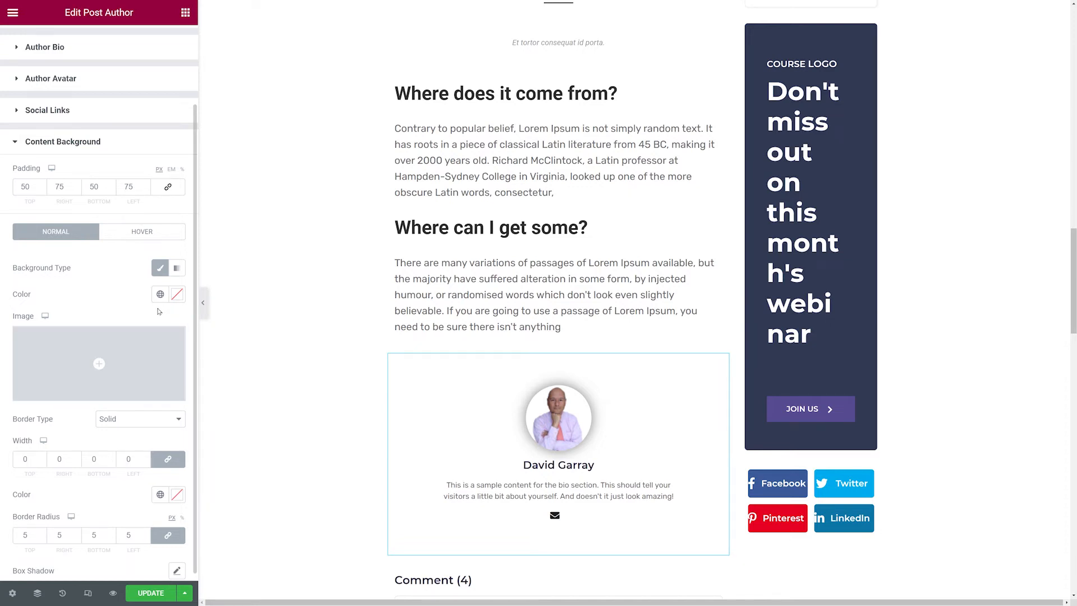
Set the author box's background color to #E5E5E5.
{"action": "scroll", "coordinate": [160, 272], "scroll_direction": "up", "scroll_amount": 2}
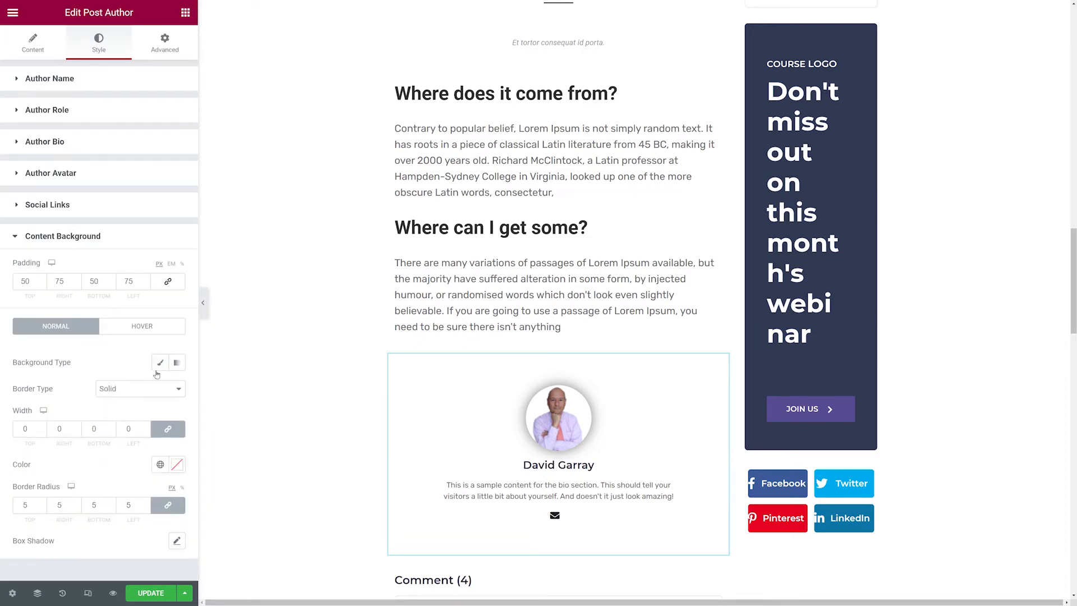
{"action": "scroll", "coordinate": [167, 385], "scroll_direction": "down", "scroll_amount": 2}
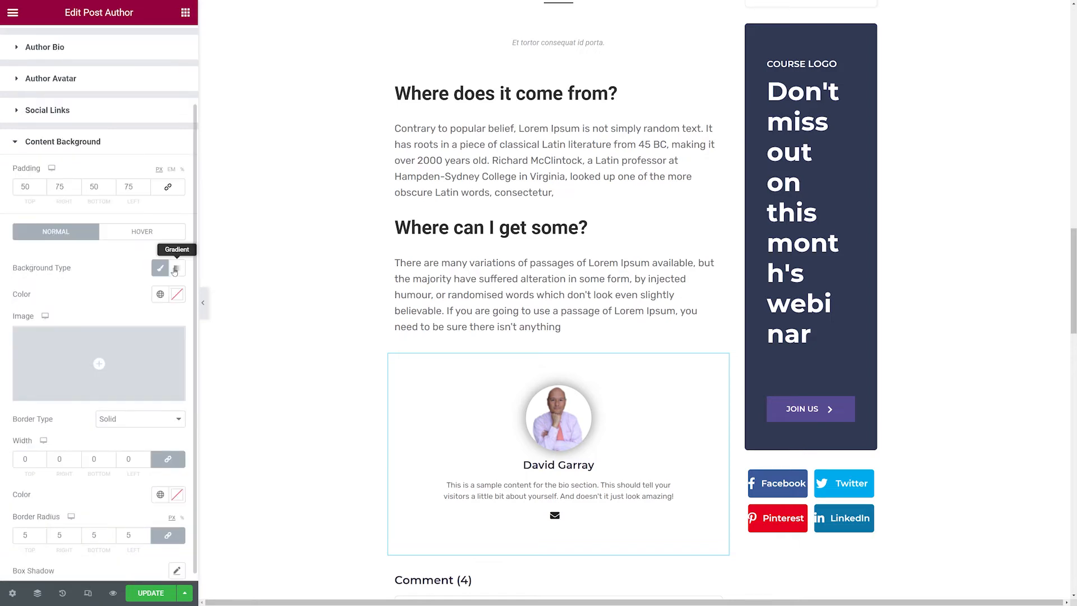
{"action": "left_click", "coordinate": [179, 297]}
{"action": "type", "text": "#F2F2F2"}
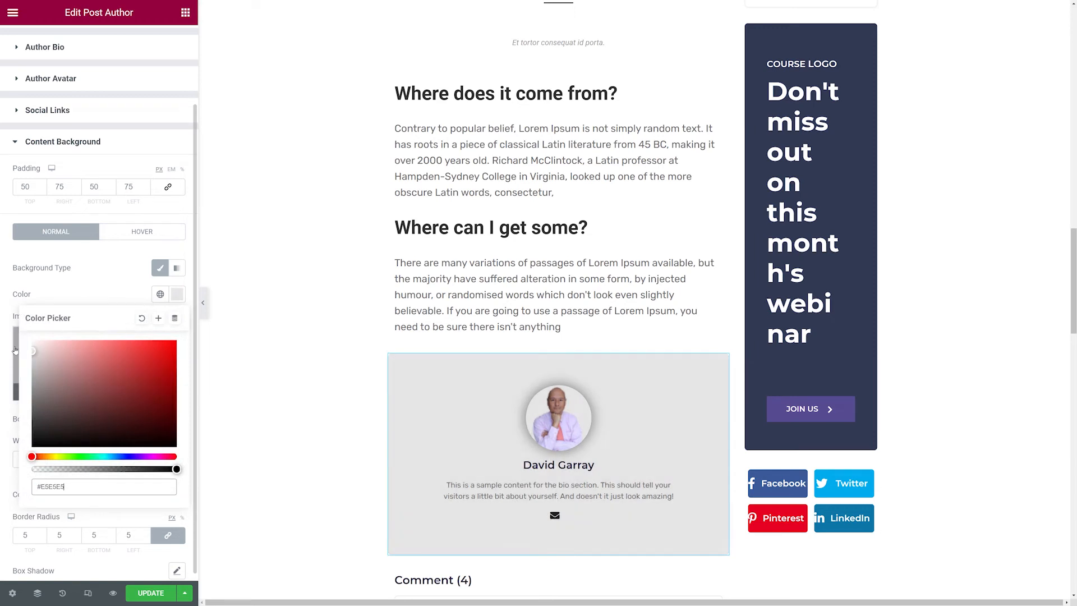
{"action": "key", "text": "ctrl+a"}
{"action": "type", "text": "#EEEEEE"}
{"action": "left_click", "coordinate": [14, 352]}
Give the author box a solid border 1 px wide on all sides.
{"action": "scroll", "coordinate": [124, 425], "scroll_direction": "down", "scroll_amount": 1}
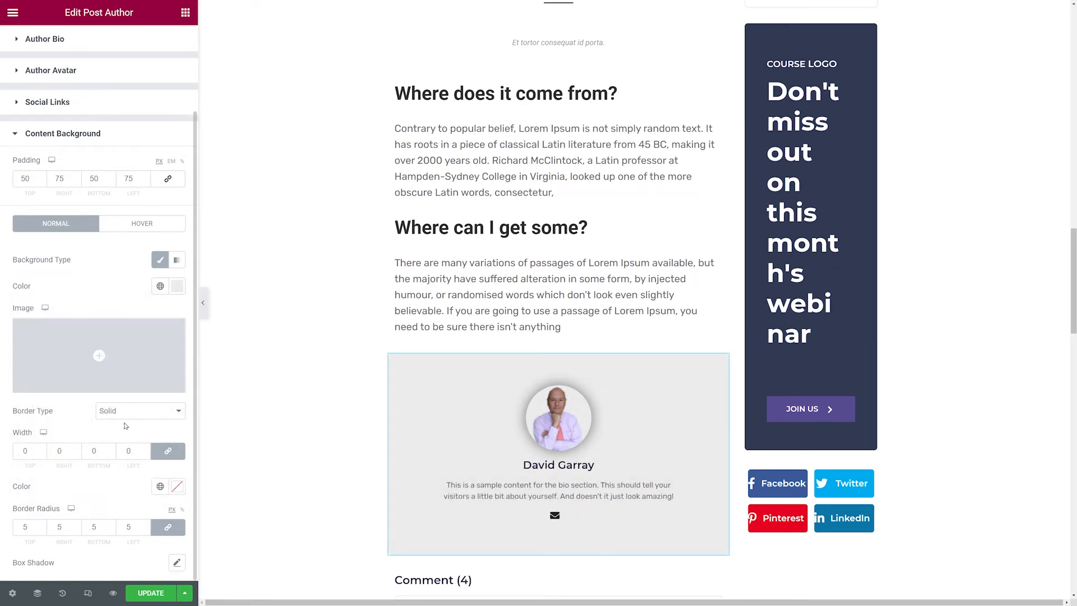
{"action": "left_click", "coordinate": [165, 413]}
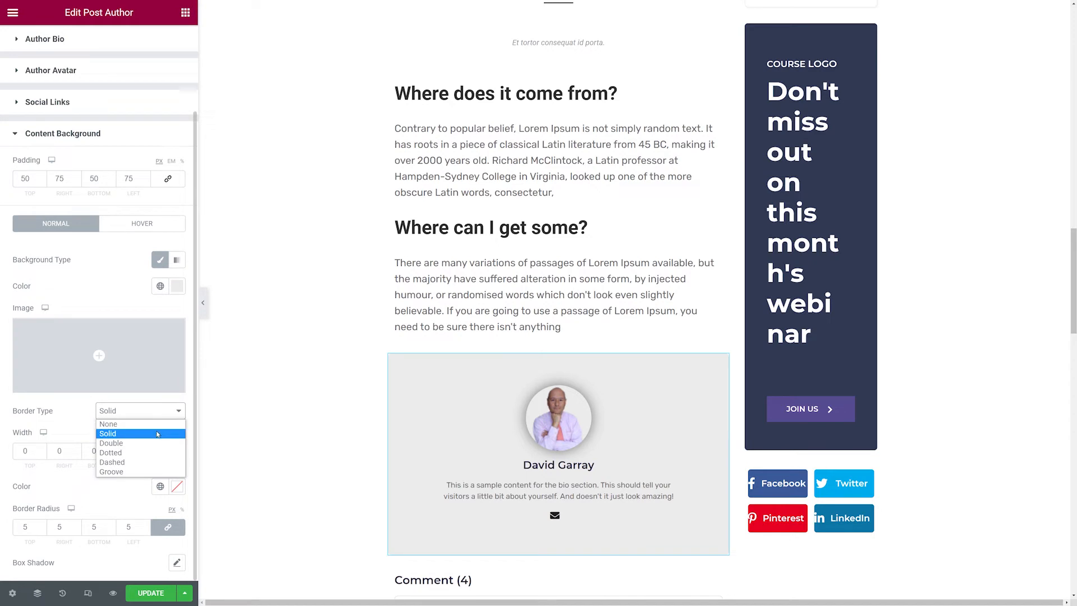
{"action": "left_click", "coordinate": [158, 434]}
{"action": "left_click_drag", "start_coordinate": [29, 451], "coordinate": [5, 453]}
{"action": "type", "text": "1"}
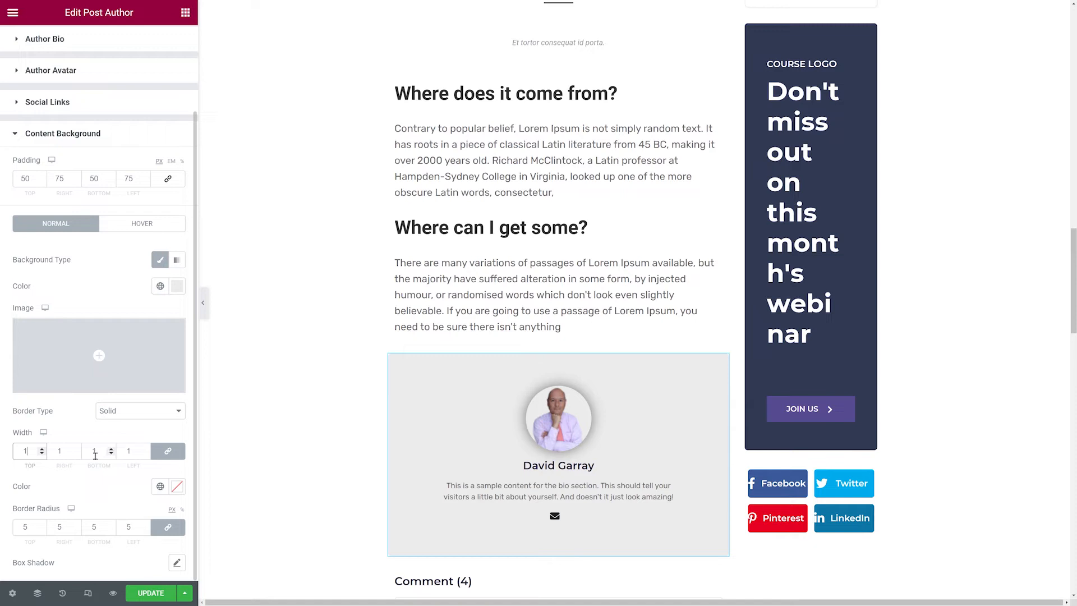
Pick a light grey border color for the author box and set its border radius to 10.
{"action": "left_click", "coordinate": [177, 486]}
{"action": "left_click", "coordinate": [64, 381]}
{"action": "left_click_drag", "start_coordinate": [46, 392], "coordinate": [25, 347]}
{"action": "left_click", "coordinate": [93, 262]}
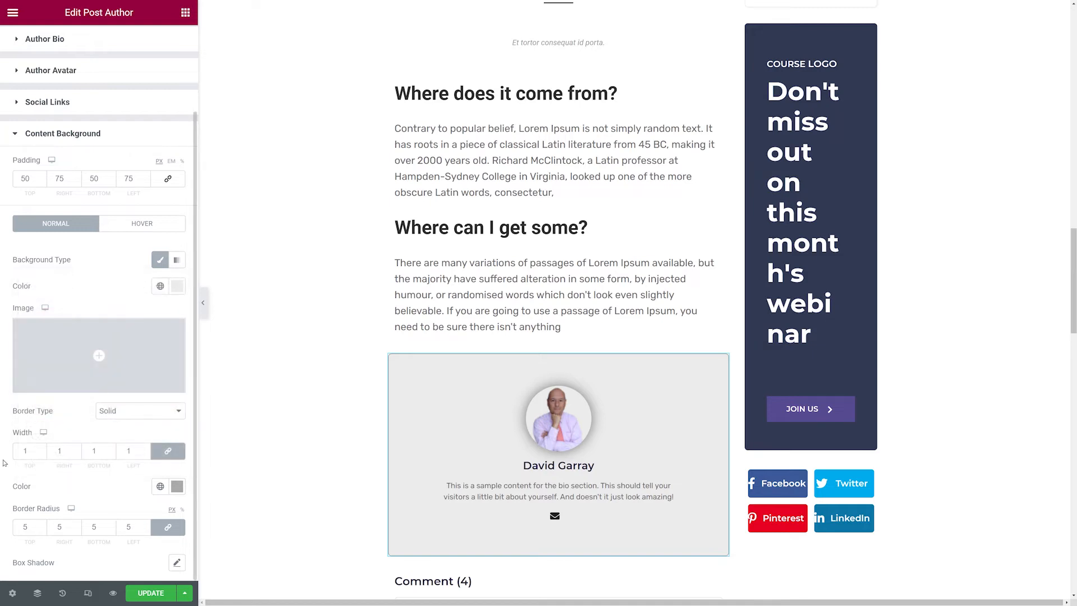
{"action": "left_click_drag", "start_coordinate": [33, 527], "coordinate": [9, 533]}
{"action": "type", "text": "10"}
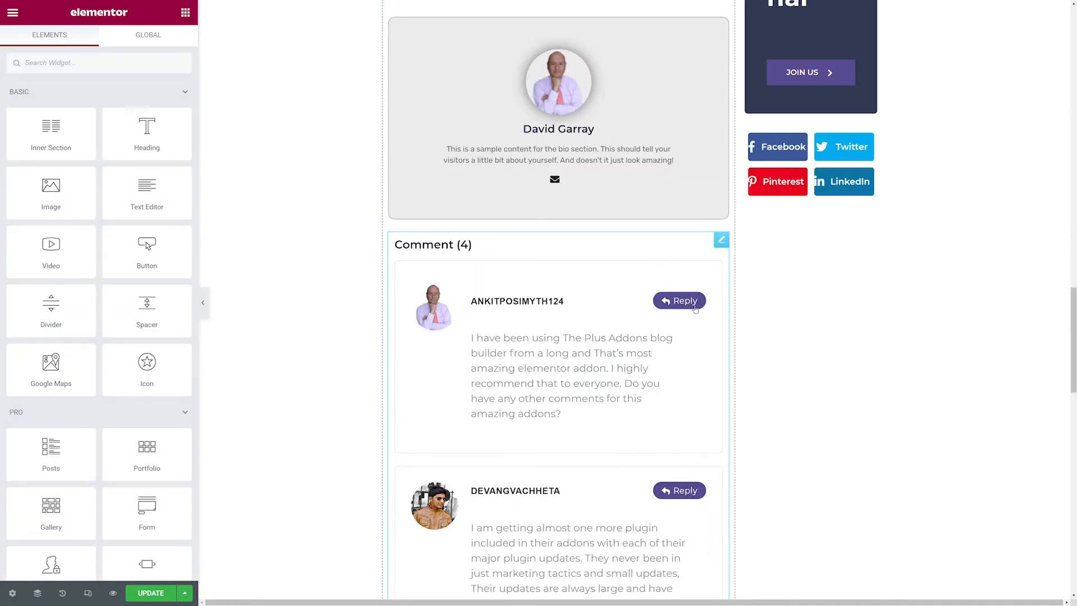
Select the post comment widget and set its heading weight to 800 and color to a bright blue-violet.
{"action": "left_click", "coordinate": [710, 270]}
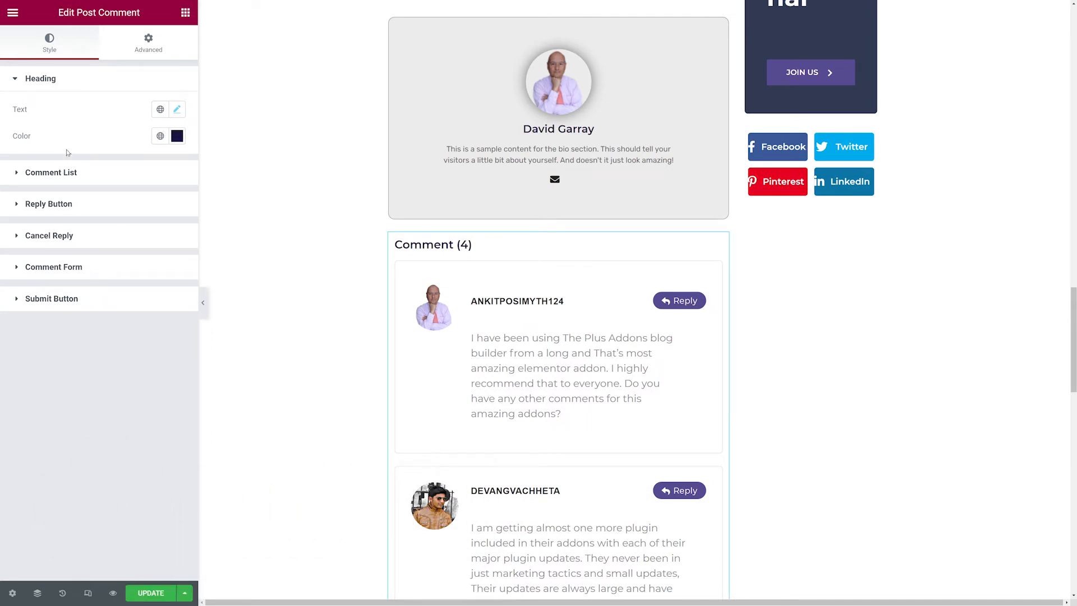
{"action": "left_click", "coordinate": [176, 112]}
{"action": "left_click", "coordinate": [141, 238]}
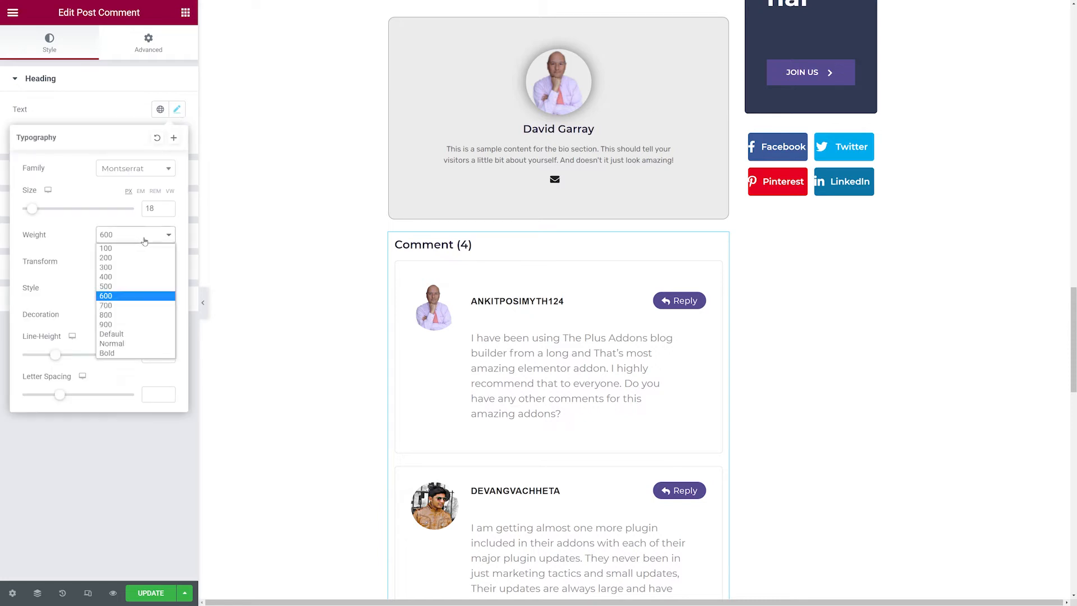
{"action": "left_click", "coordinate": [129, 314]}
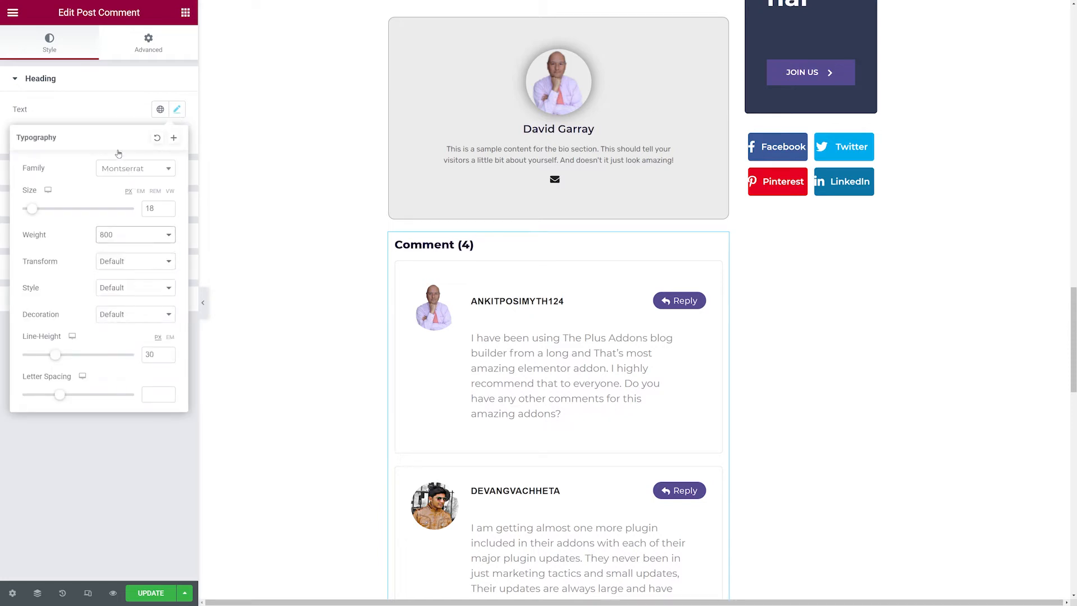
{"action": "left_click", "coordinate": [109, 106]}
{"action": "left_click", "coordinate": [176, 137]}
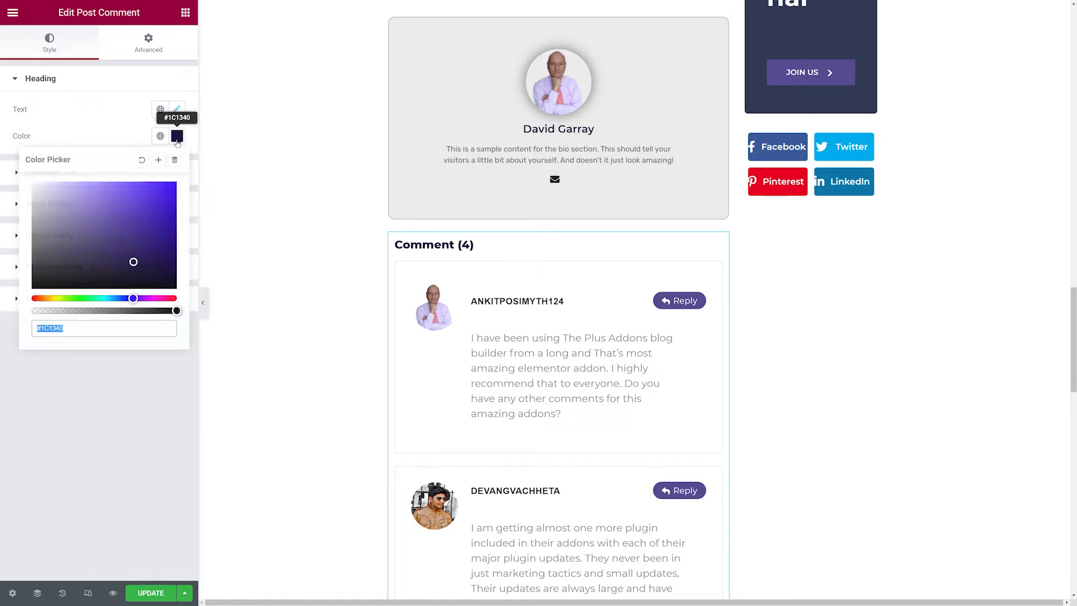
{"action": "left_click_drag", "start_coordinate": [124, 230], "coordinate": [151, 215]}
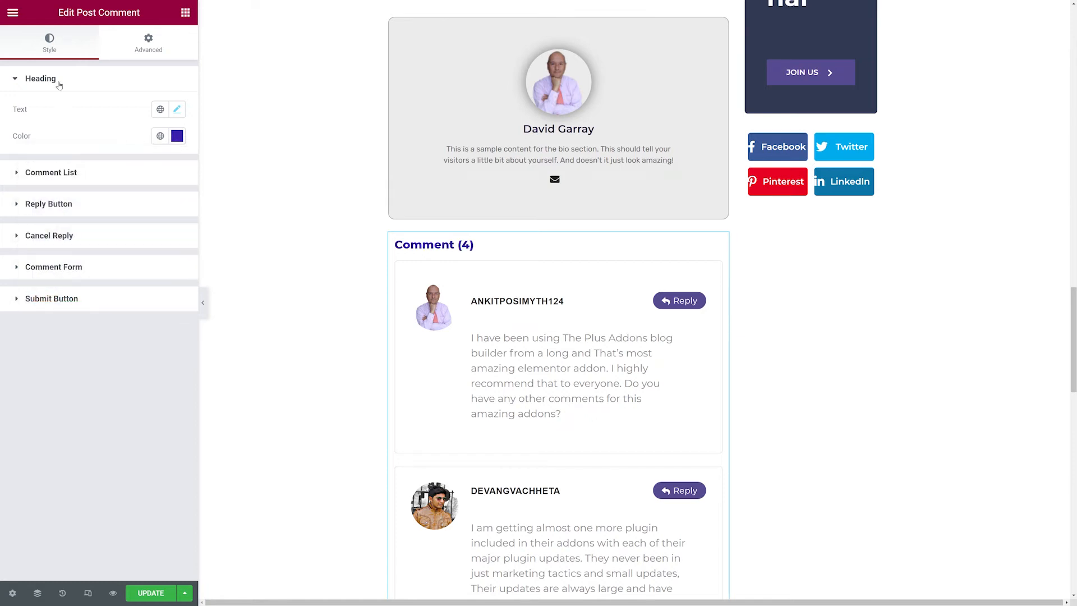
Open the Comment List styling, set the avatar image size to 75 and give avatars a solid 3 px border.
{"action": "left_click", "coordinate": [50, 179]}
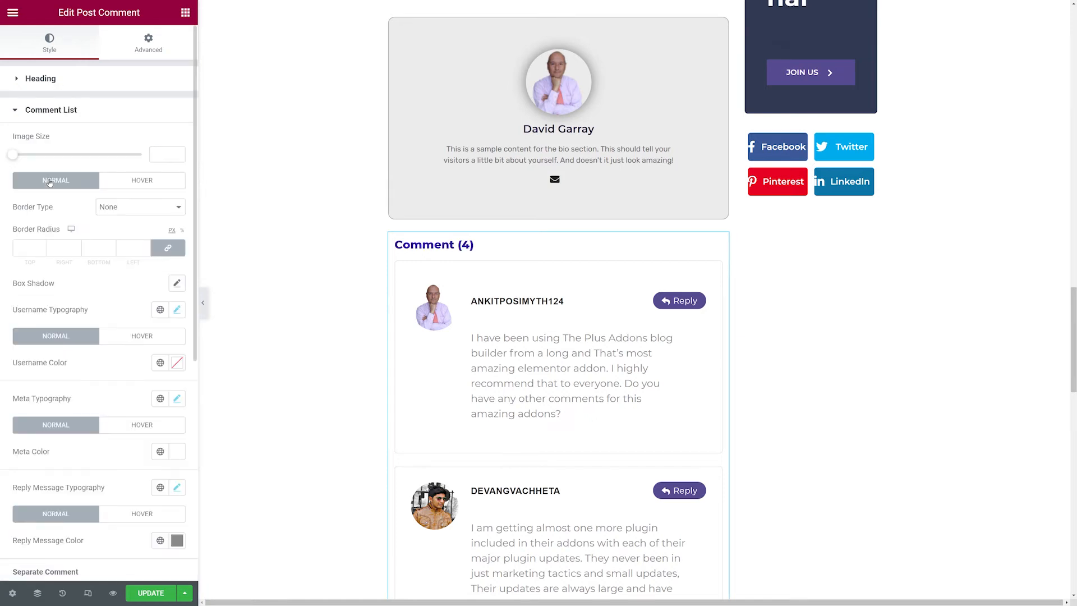
{"action": "scroll", "coordinate": [119, 351], "scroll_direction": "down", "scroll_amount": 3}
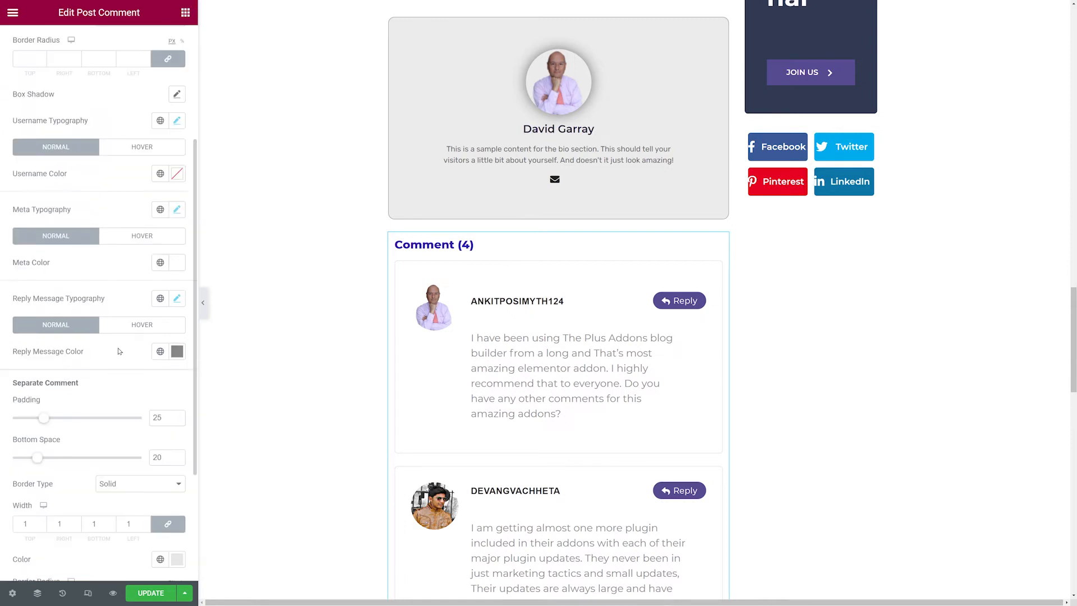
{"action": "scroll", "coordinate": [119, 351], "scroll_direction": "down", "scroll_amount": 3}
{"action": "scroll", "coordinate": [119, 351], "scroll_direction": "up", "scroll_amount": 6}
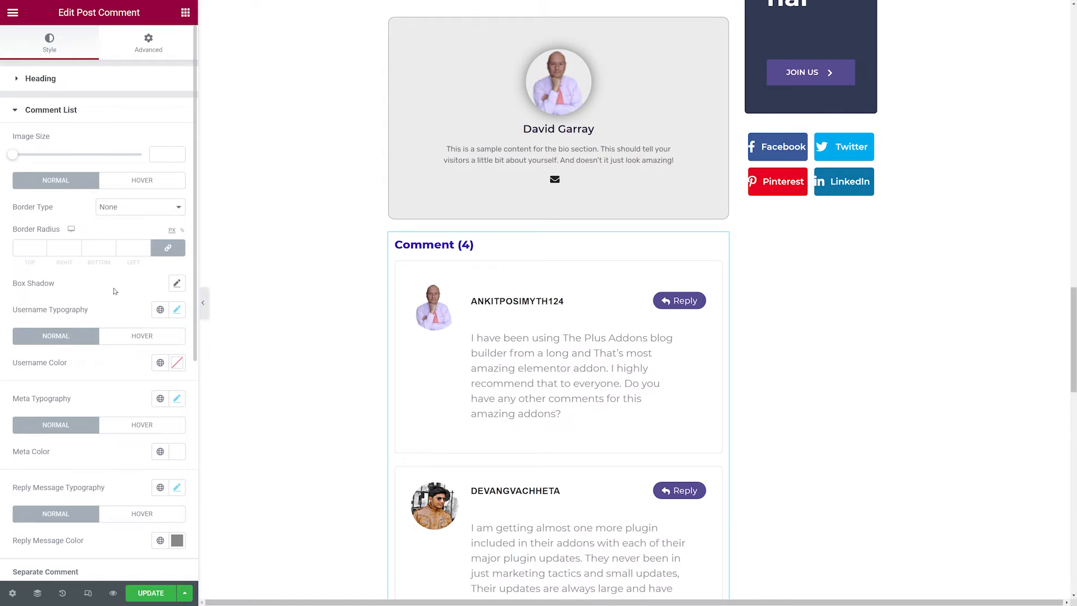
{"action": "left_click_drag", "start_coordinate": [10, 159], "coordinate": [108, 159]}
{"action": "left_click", "coordinate": [177, 157]}
{"action": "left_click", "coordinate": [144, 217]}
{"action": "left_click", "coordinate": [140, 232]}
{"action": "left_click", "coordinate": [37, 248]}
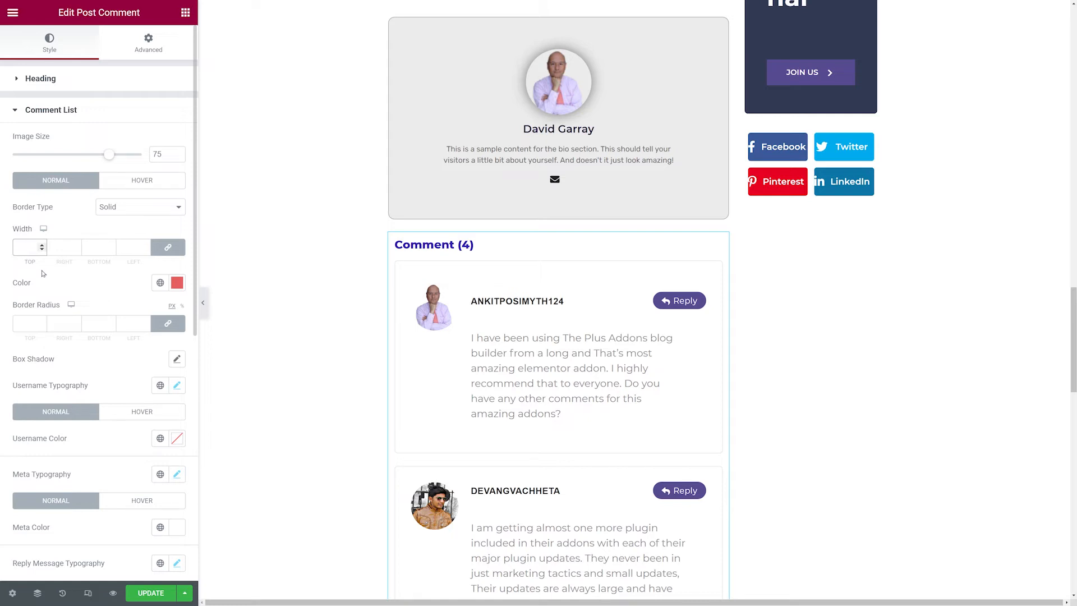
{"action": "type", "text": "3"}
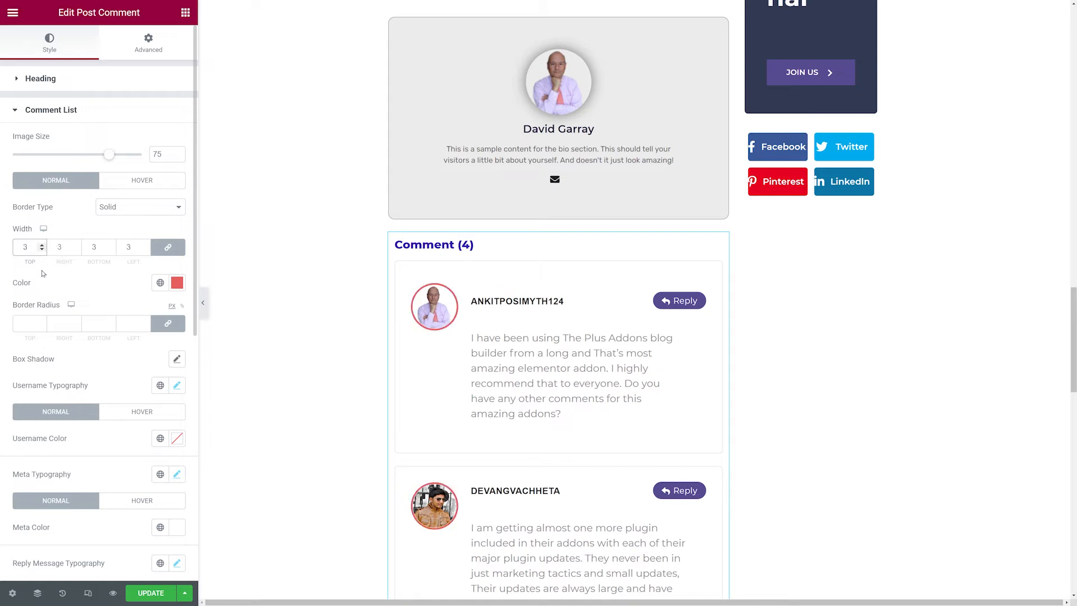
Pick a red shade for the comment avatar border color.
{"action": "left_click", "coordinate": [177, 282]}
{"action": "mouse_move", "coordinate": [147, 341]}
{"action": "left_mouse_down"}
{"action": "mouse_move", "coordinate": [160, 343]}
{"action": "mouse_move", "coordinate": [119, 328]}
{"action": "left_mouse_up"}
{"action": "left_click", "coordinate": [129, 287]}
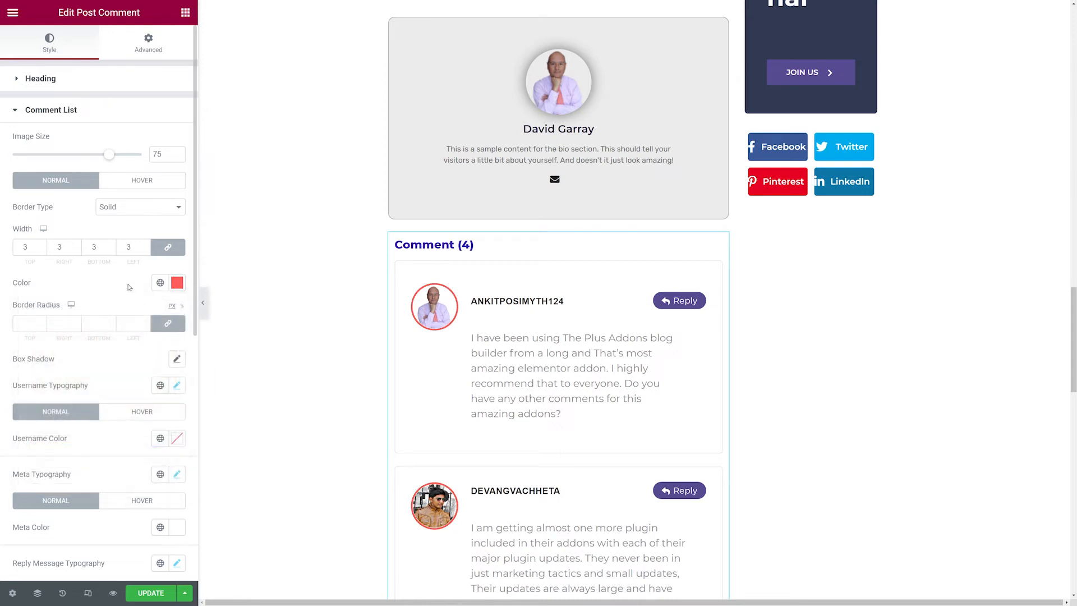
{"action": "scroll", "coordinate": [439, 359], "scroll_direction": "down", "scroll_amount": 6}
{"action": "scroll", "coordinate": [439, 359], "scroll_direction": "down", "scroll_amount": 5}
{"action": "scroll", "coordinate": [440, 358], "scroll_direction": "up", "scroll_amount": 8}
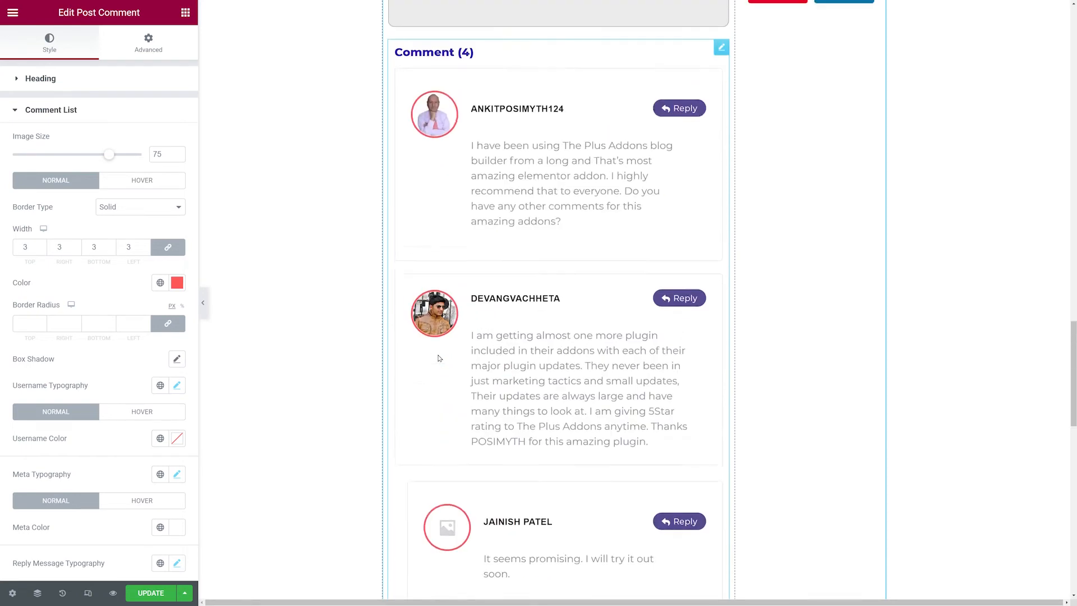
{"action": "scroll", "coordinate": [439, 358], "scroll_direction": "up", "scroll_amount": 2}
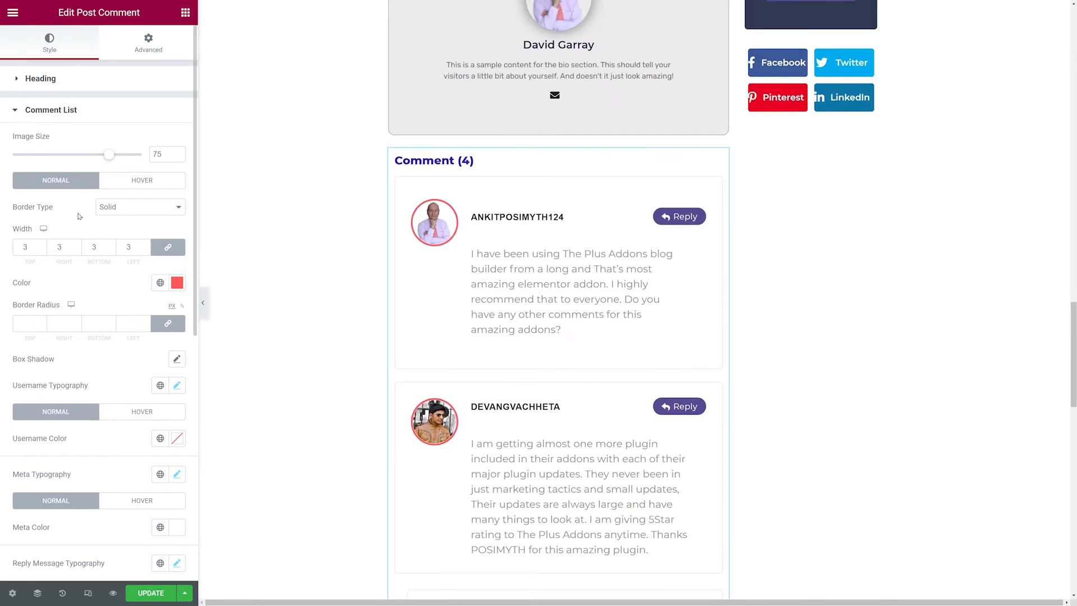
In the avatar's hover state, set a solid border 5 px wide.
{"action": "left_click", "coordinate": [139, 184]}
{"action": "left_click", "coordinate": [144, 212]}
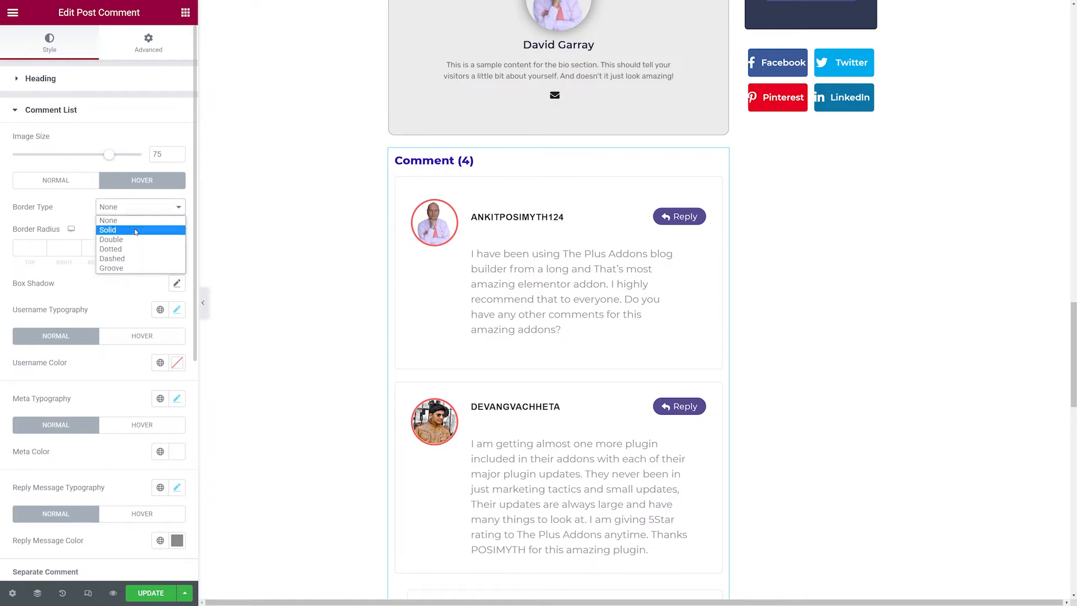
{"action": "left_click", "coordinate": [136, 230]}
{"action": "left_click_drag", "start_coordinate": [33, 248], "coordinate": [11, 251]}
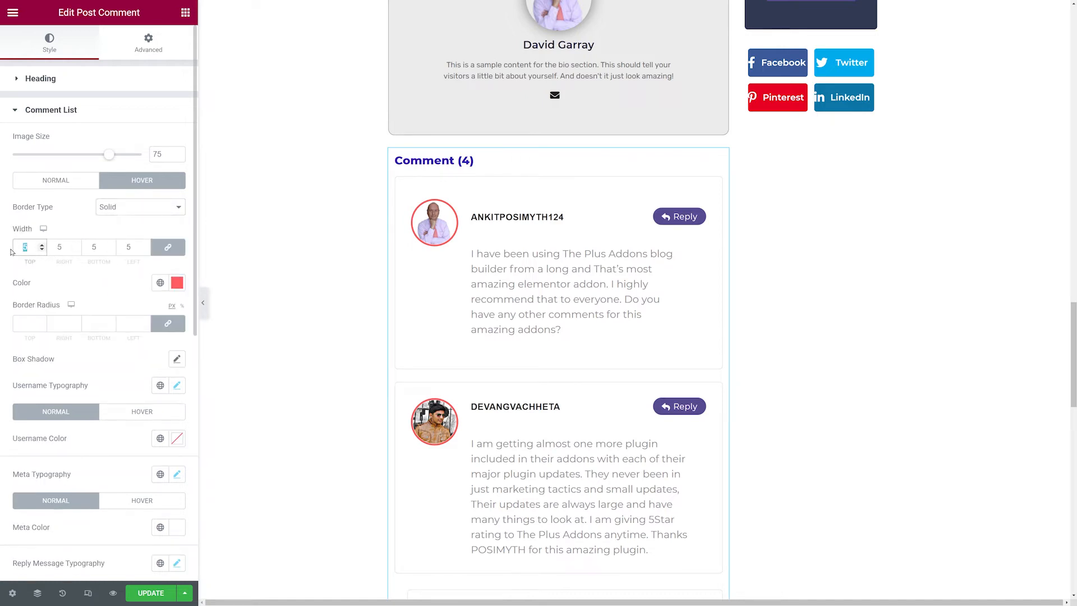
{"action": "type", "text": "5"}
{"action": "left_click", "coordinate": [84, 228]}
{"action": "left_click", "coordinate": [176, 282]}
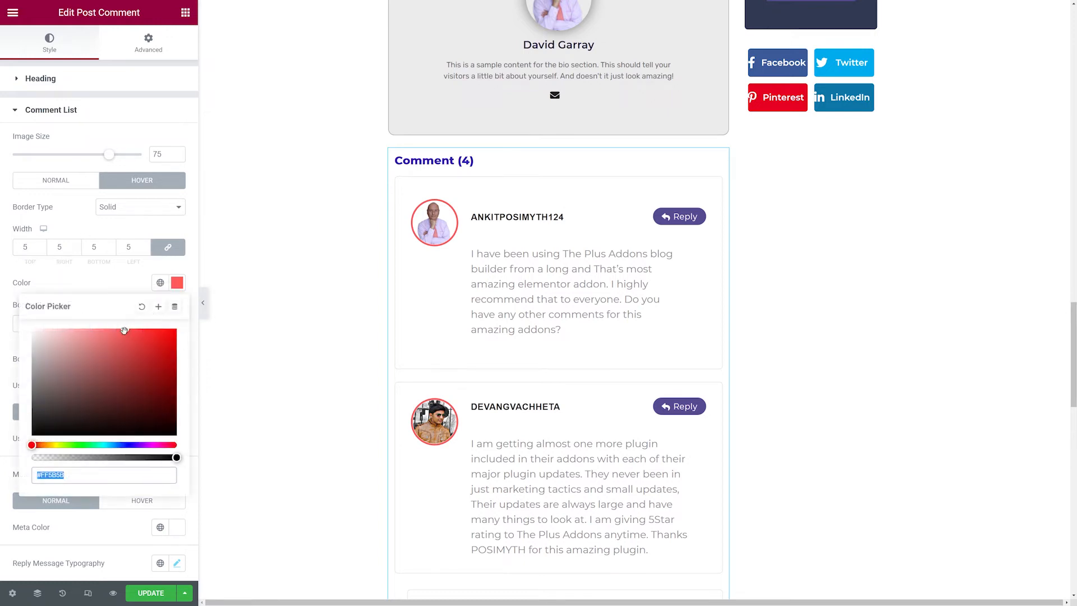
{"action": "left_click", "coordinate": [119, 286]}
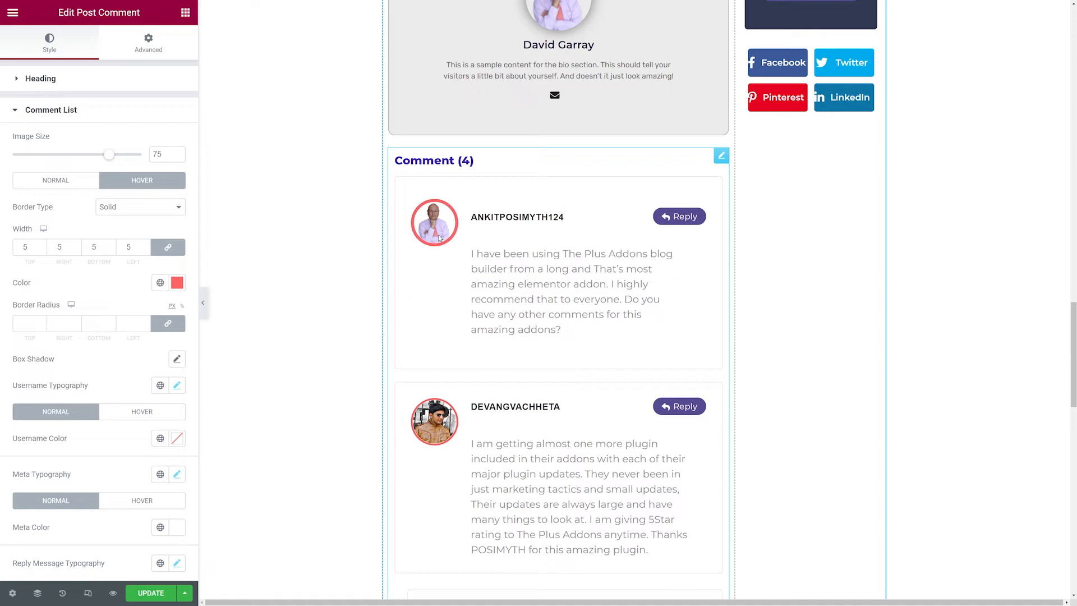
Set the comment avatar's normal-state border radius to 20 on all sides.
{"action": "left_click", "coordinate": [63, 180]}
{"action": "left_click", "coordinate": [28, 325]}
{"action": "type", "text": "1"}
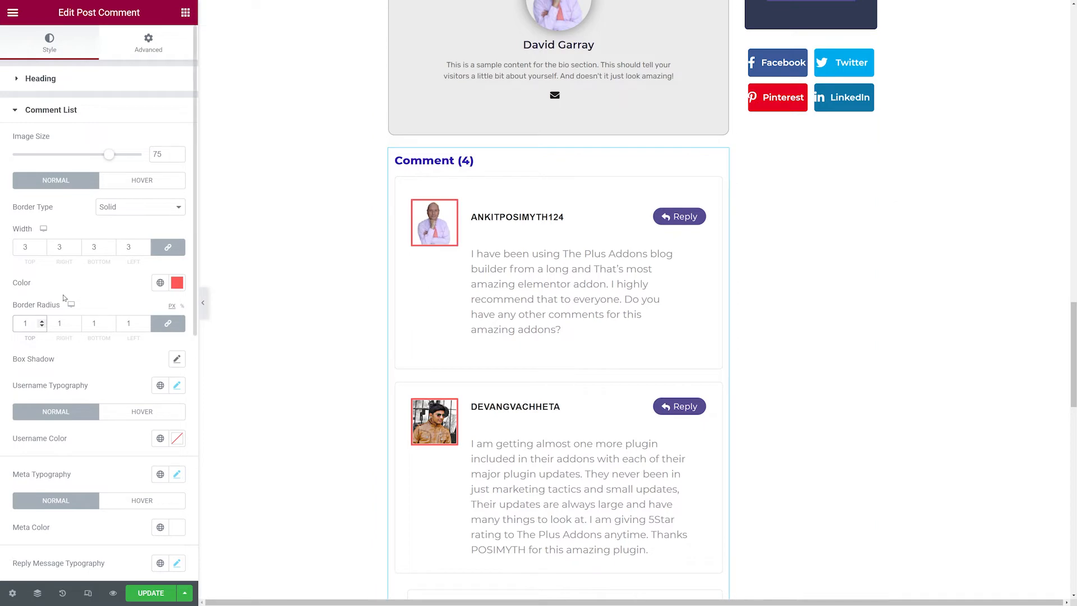
{"action": "left_click", "coordinate": [42, 322]}
{"action": "left_click", "coordinate": [42, 323]}
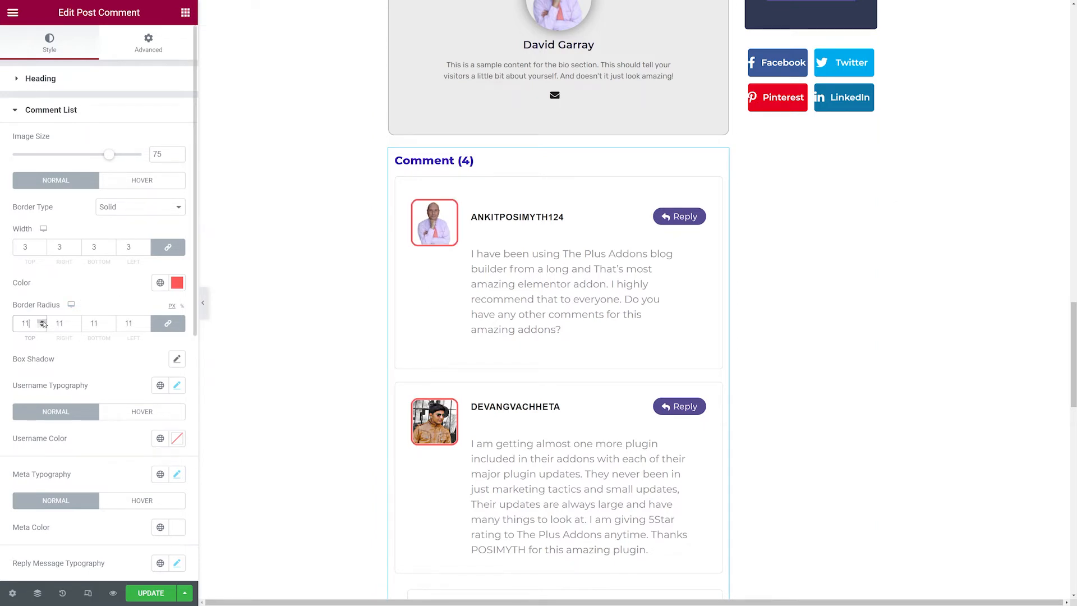
{"action": "left_click", "coordinate": [42, 323]}
{"action": "left_click", "coordinate": [42, 323]}
{"action": "left_click", "coordinate": [42, 322]}
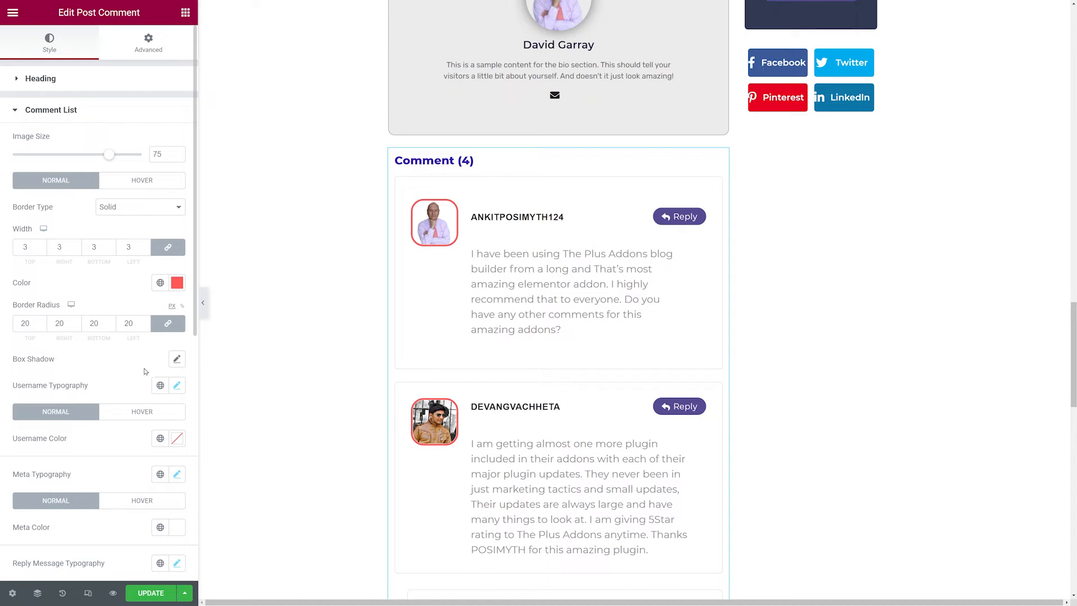
Add a box shadow to the comment avatars with a horizontal offset of 5 and a small vertical offset.
{"action": "left_click", "coordinate": [177, 359]}
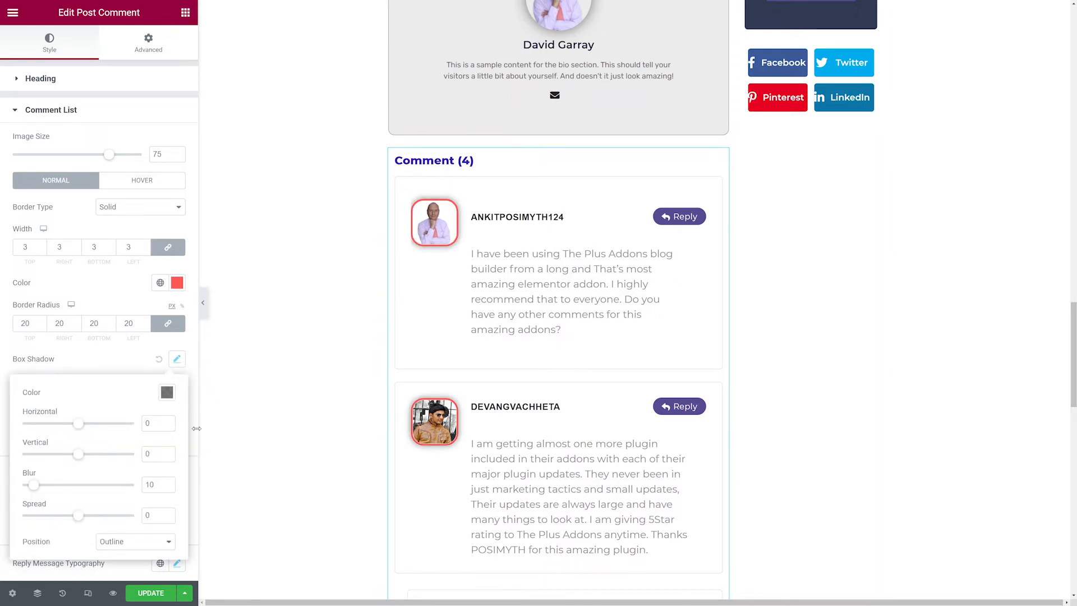
{"action": "left_click", "coordinate": [167, 421]}
{"action": "left_click", "coordinate": [167, 421]}
{"action": "left_click", "coordinate": [167, 422]}
{"action": "left_click", "coordinate": [166, 422]}
{"action": "left_click", "coordinate": [167, 422]}
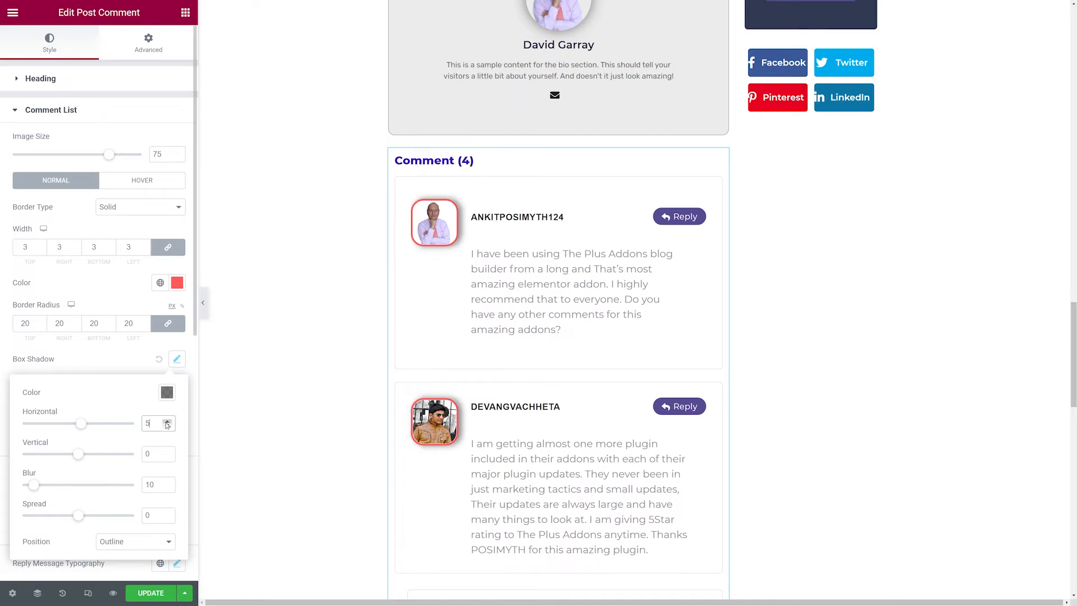
{"action": "left_click", "coordinate": [167, 452]}
{"action": "left_click", "coordinate": [167, 452]}
{"action": "left_click", "coordinate": [167, 452]}
{"action": "left_click", "coordinate": [167, 452]}
{"action": "left_click", "coordinate": [167, 452]}
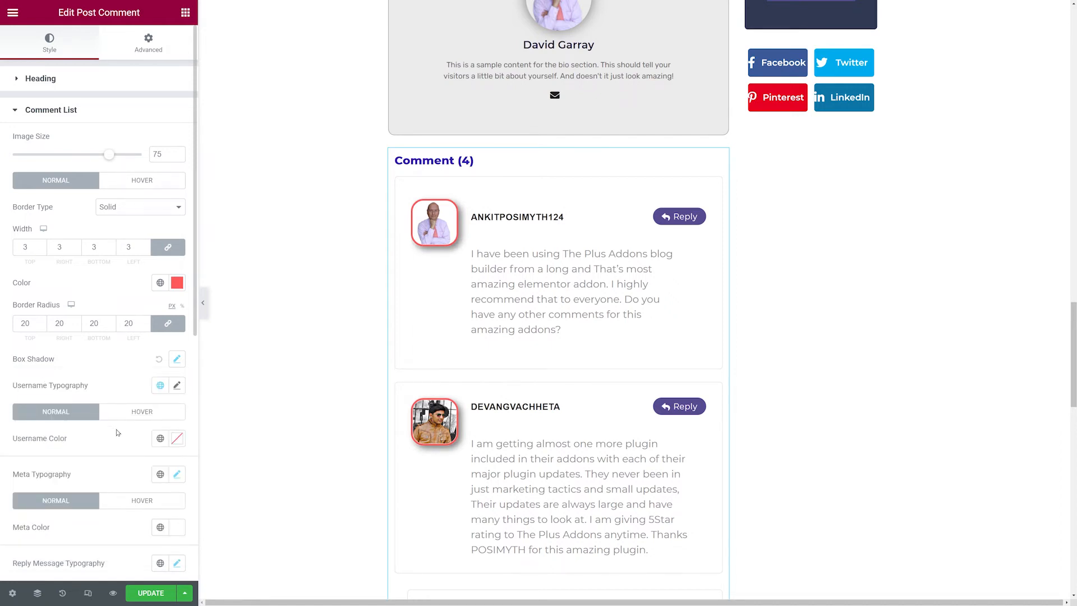
Set the comment meta color to #AAAAAA.
{"action": "scroll", "coordinate": [118, 433], "scroll_direction": "down", "scroll_amount": 3}
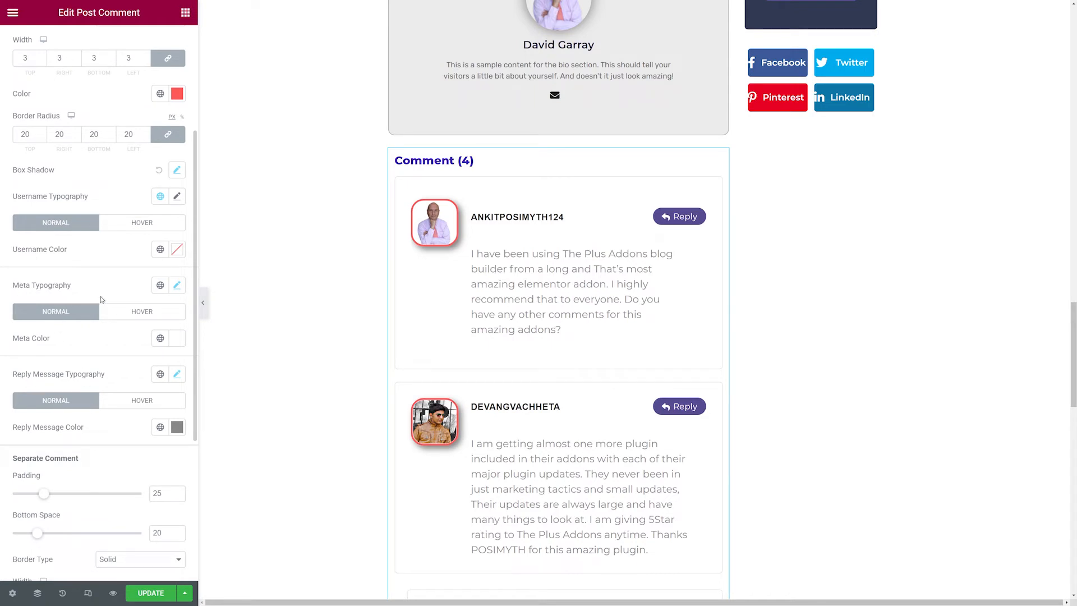
{"action": "left_click", "coordinate": [176, 338]}
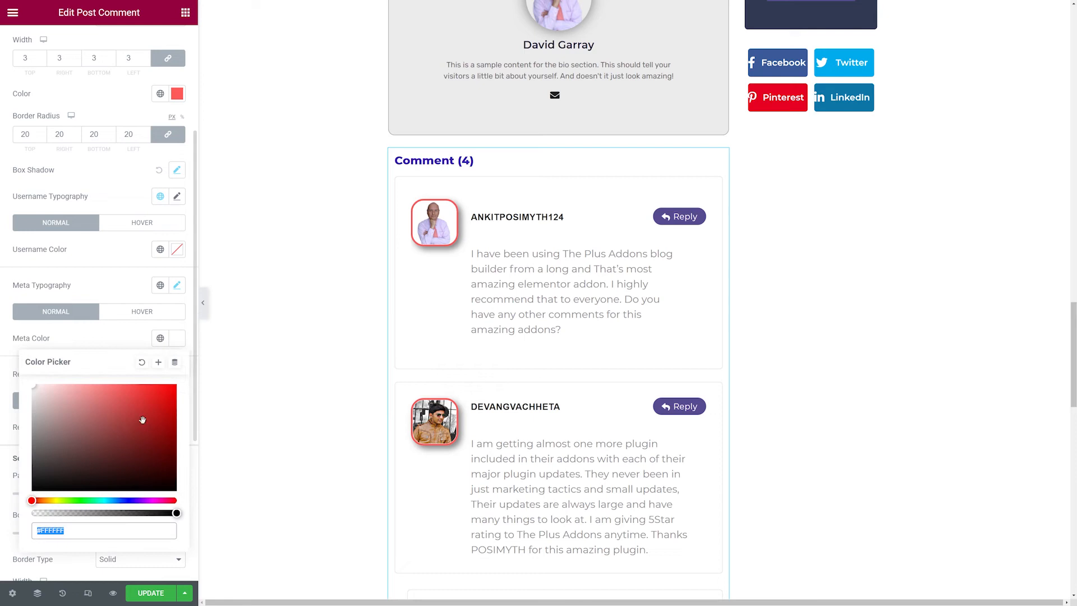
{"action": "left_click_drag", "start_coordinate": [60, 444], "coordinate": [7, 424]}
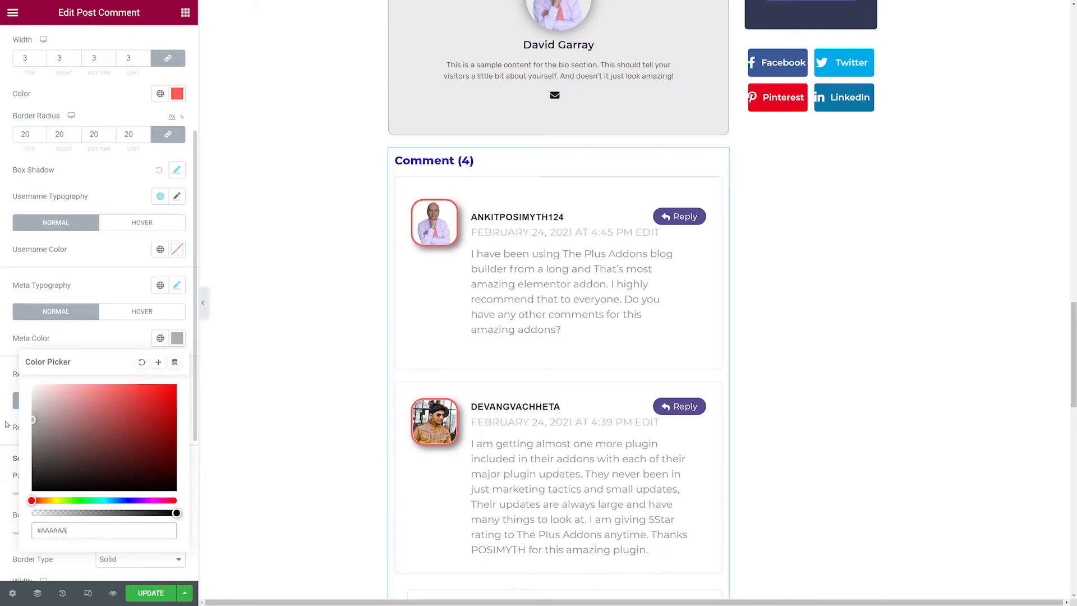
{"action": "left_click", "coordinate": [83, 348]}
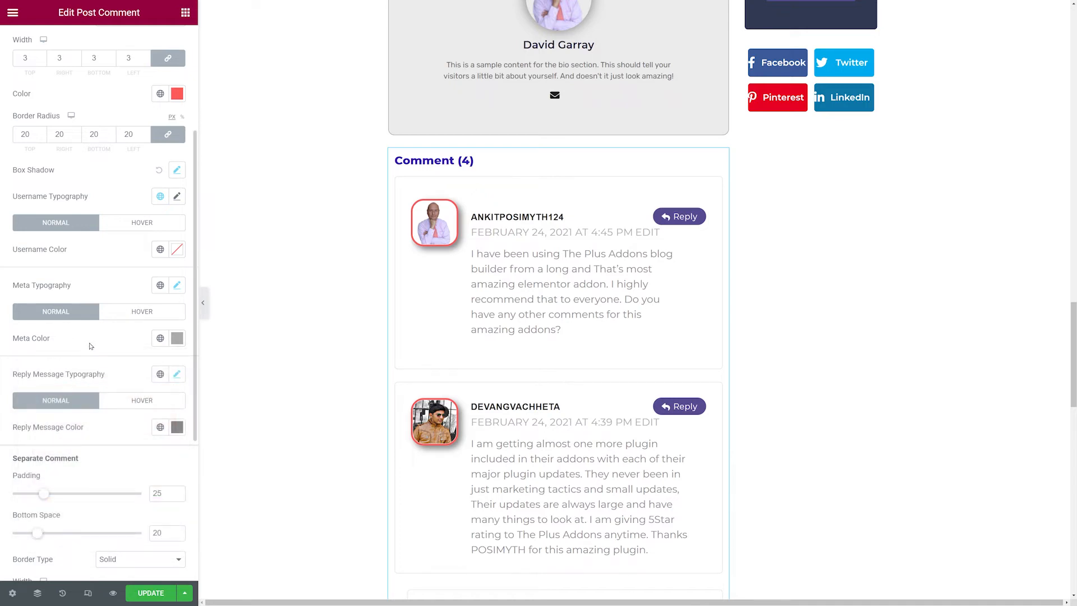
Reduce the comment meta typography font size by four steps.
{"action": "left_click", "coordinate": [176, 286]}
{"action": "left_click", "coordinate": [168, 386]}
{"action": "left_click", "coordinate": [167, 386]}
{"action": "left_click", "coordinate": [168, 387]}
{"action": "left_click", "coordinate": [168, 386]}
{"action": "left_click", "coordinate": [120, 286]}
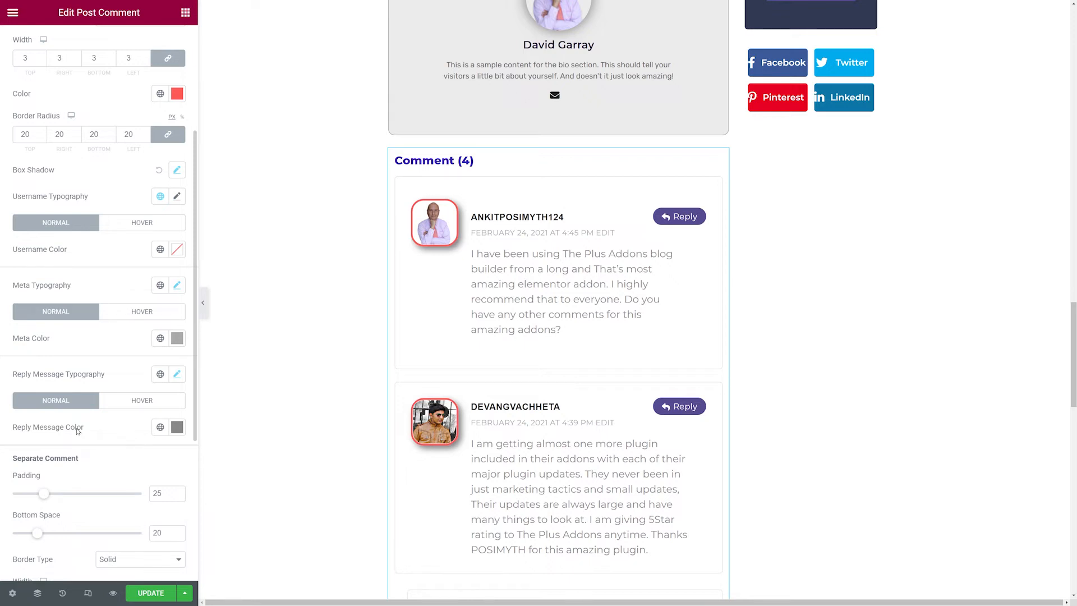
Set the comment reply message color to dark gray #3F3F3F.
{"action": "left_click", "coordinate": [177, 427]}
{"action": "left_click", "coordinate": [165, 261]}
{"action": "left_click", "coordinate": [167, 249]}
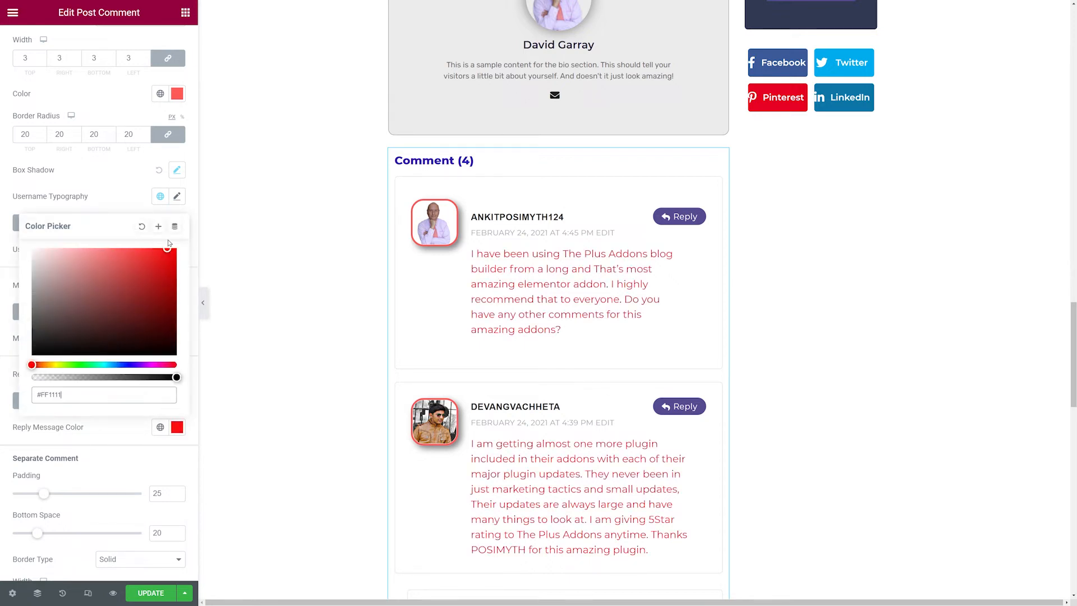
{"action": "mouse_move", "coordinate": [167, 243]}
{"action": "left_mouse_down"}
{"action": "mouse_move", "coordinate": [86, 264]}
{"action": "mouse_move", "coordinate": [12, 303]}
{"action": "mouse_move", "coordinate": [14, 332]}
{"action": "left_mouse_up"}
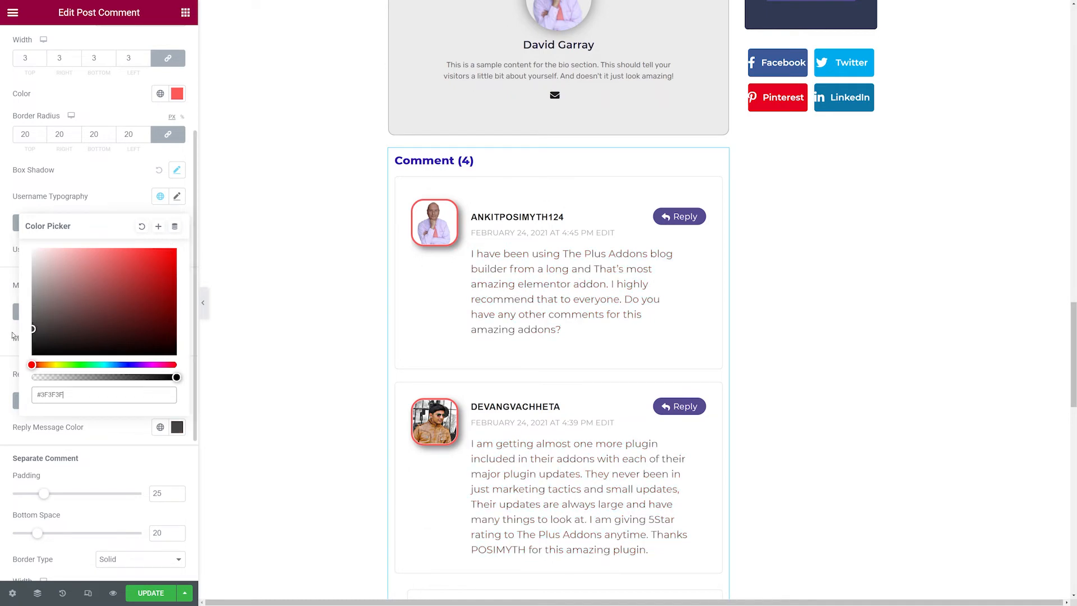
{"action": "left_click", "coordinate": [126, 196]}
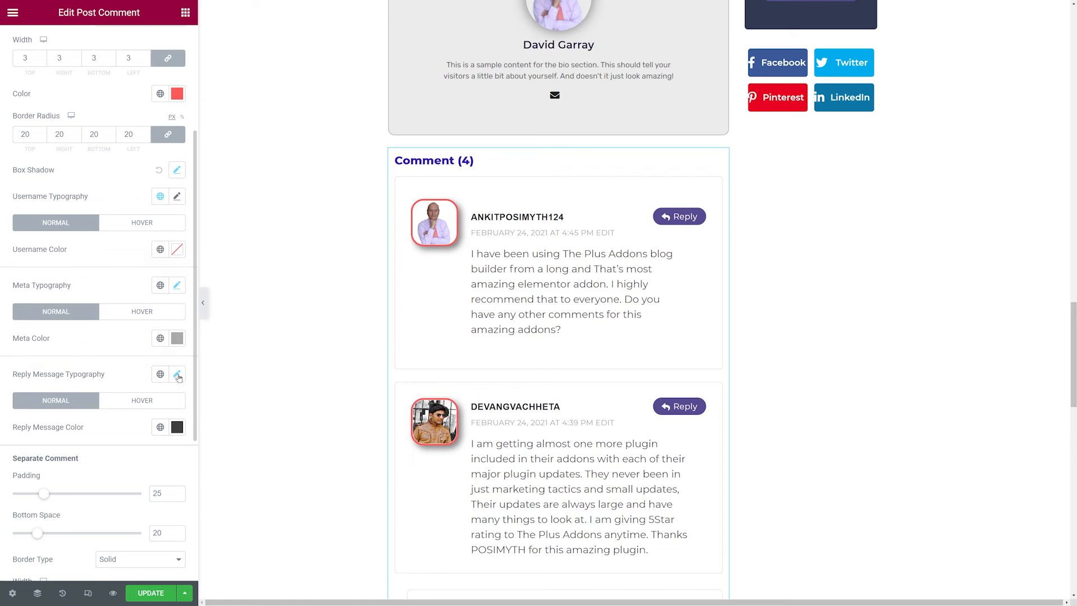
Reduce the reply message typography font size to 14.
{"action": "left_click", "coordinate": [177, 376]}
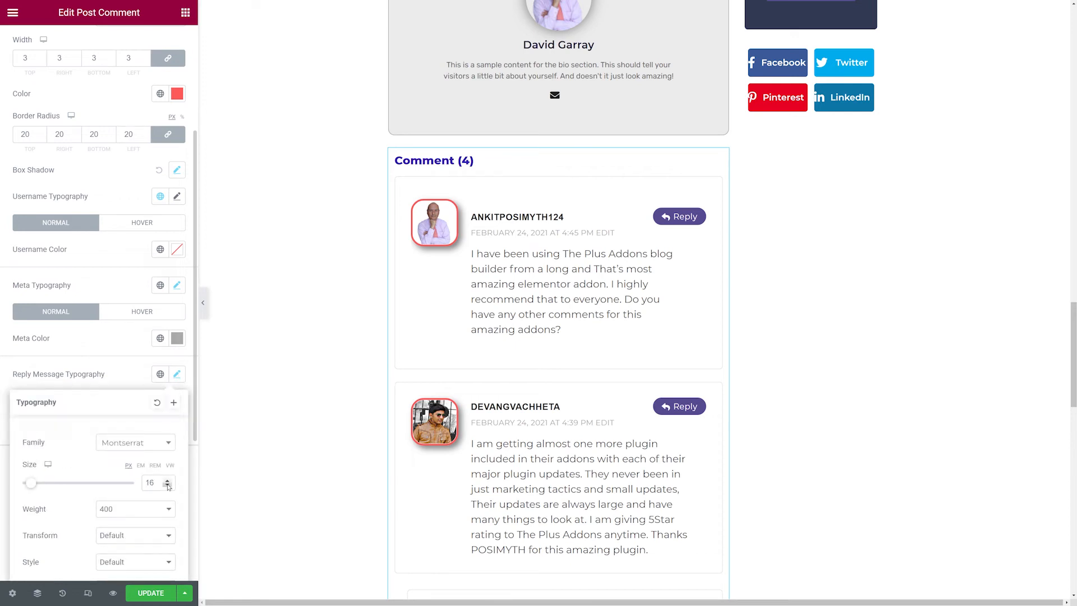
{"action": "left_click", "coordinate": [167, 486]}
{"action": "left_click", "coordinate": [167, 485]}
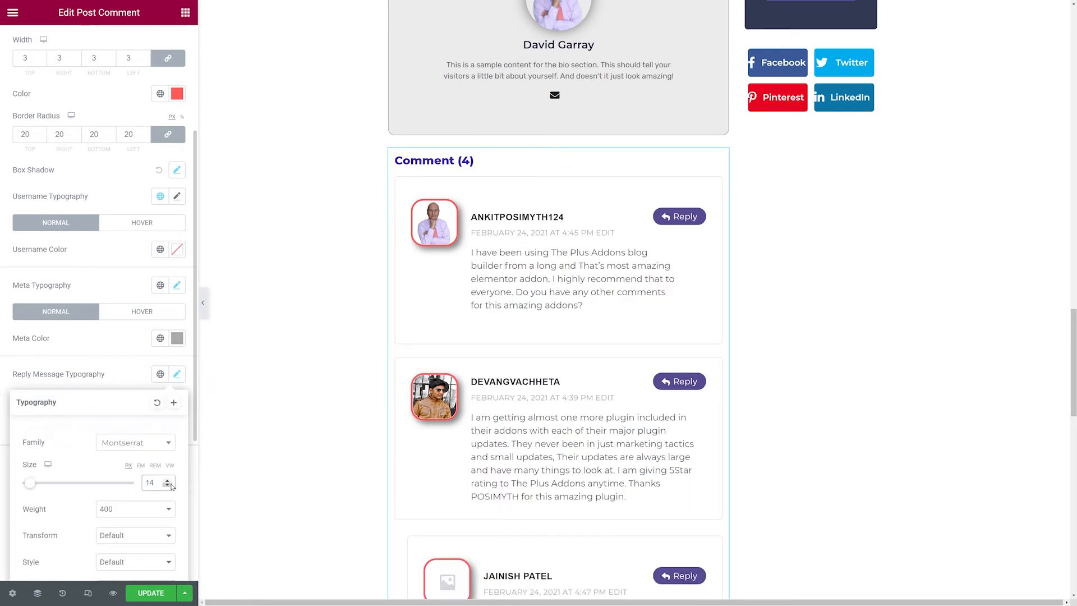
{"action": "left_click", "coordinate": [129, 358]}
Set the separate comment padding to 30.
{"action": "scroll", "coordinate": [128, 355], "scroll_direction": "down", "scroll_amount": 5}
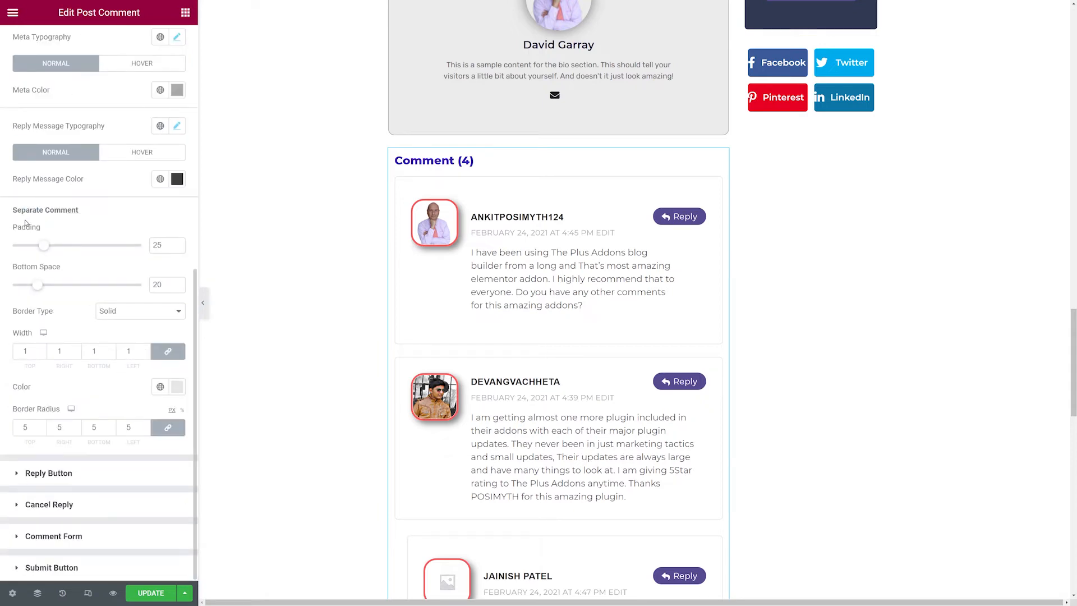
{"action": "left_click", "coordinate": [176, 244]}
{"action": "left_click", "coordinate": [177, 244]}
{"action": "left_click", "coordinate": [177, 244]}
{"action": "left_click", "coordinate": [177, 244]}
{"action": "left_click", "coordinate": [177, 243]}
{"action": "left_click", "coordinate": [177, 244]}
{"action": "left_click", "coordinate": [176, 244]}
{"action": "left_click", "coordinate": [177, 244]}
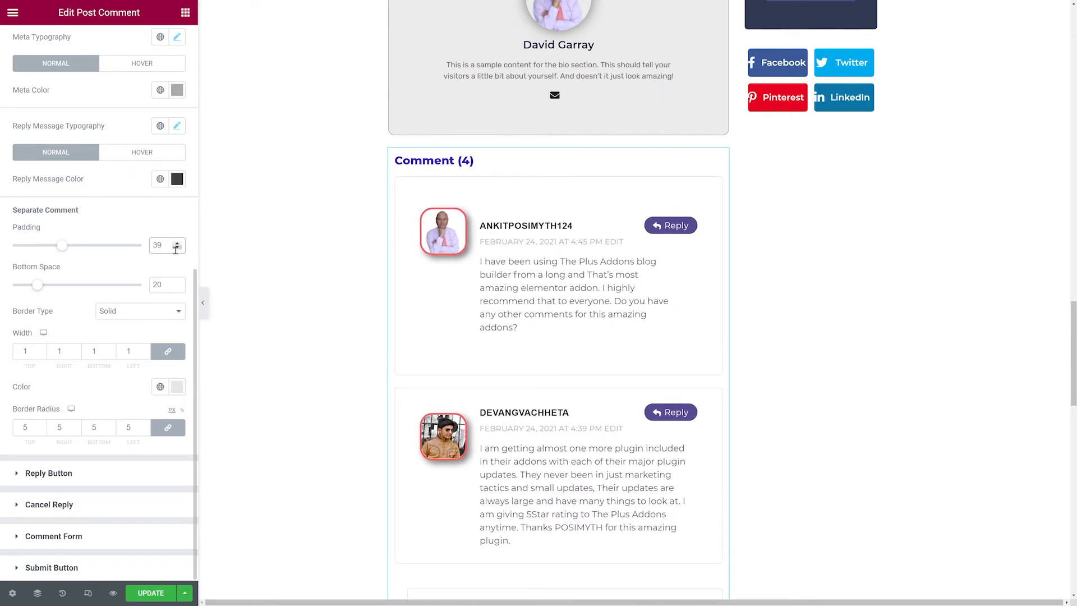
{"action": "left_click", "coordinate": [177, 247]}
{"action": "left_click", "coordinate": [177, 247]}
{"action": "left_click", "coordinate": [177, 248]}
{"action": "left_click", "coordinate": [176, 247]}
{"action": "left_click", "coordinate": [177, 247]}
{"action": "left_click", "coordinate": [176, 247]}
{"action": "left_click", "coordinate": [176, 248]}
{"action": "left_click", "coordinate": [177, 247]}
{"action": "left_click", "coordinate": [177, 248]}
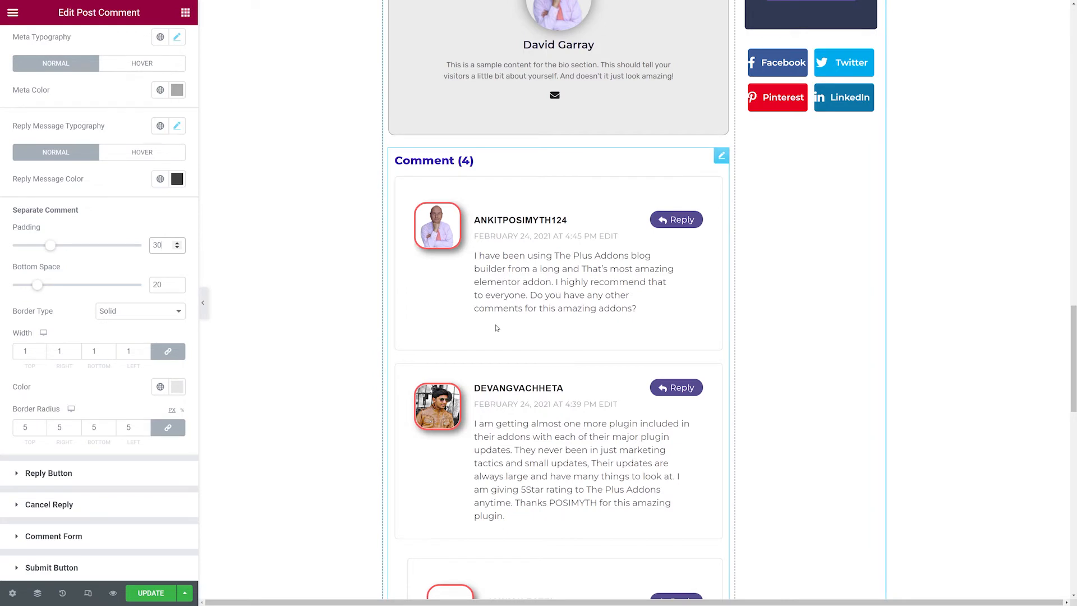
Try different bottom space values between separate comments, leaving it at 20.
{"action": "left_click", "coordinate": [176, 283]}
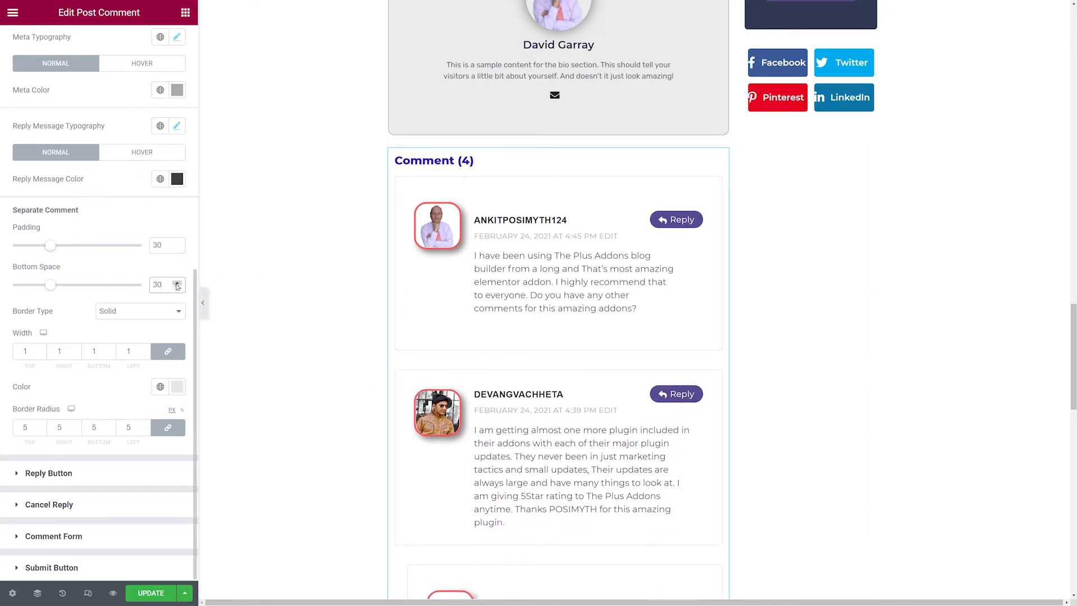
{"action": "left_click", "coordinate": [176, 283]}
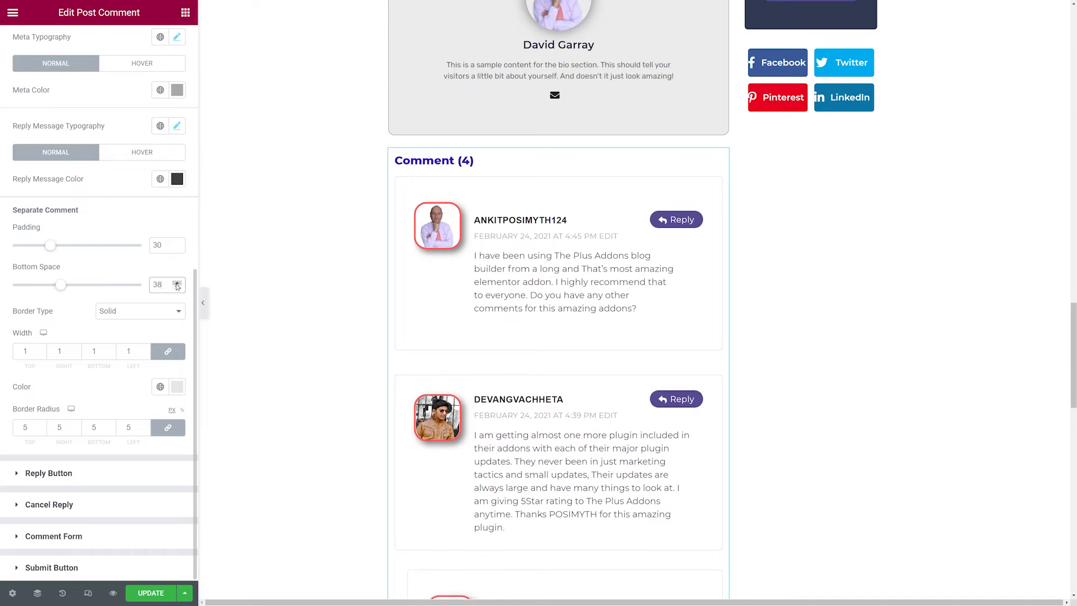
{"action": "left_click", "coordinate": [176, 289]}
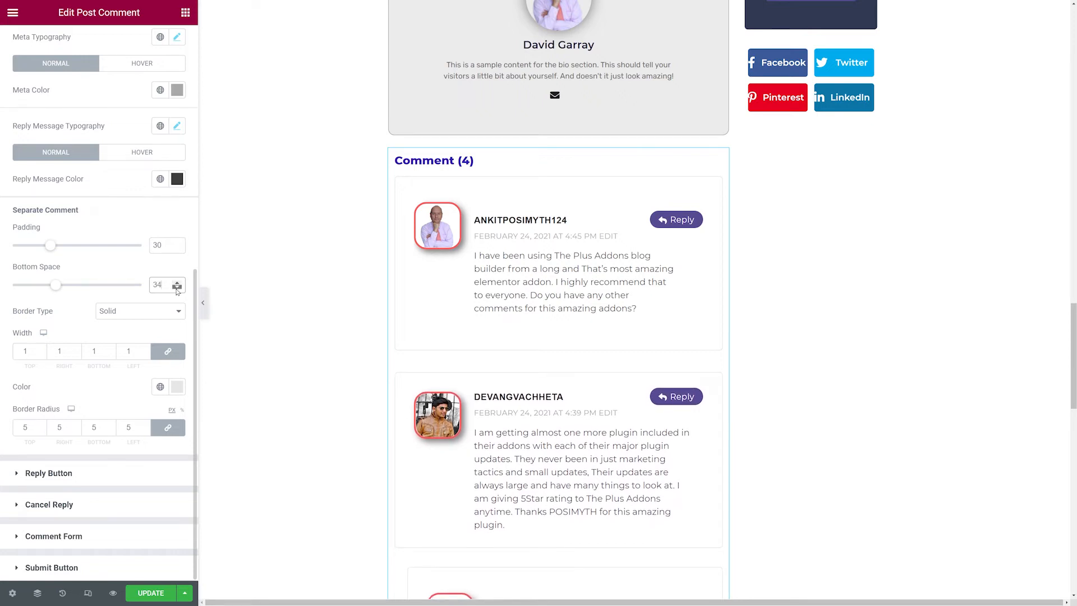
{"action": "left_click", "coordinate": [176, 290]}
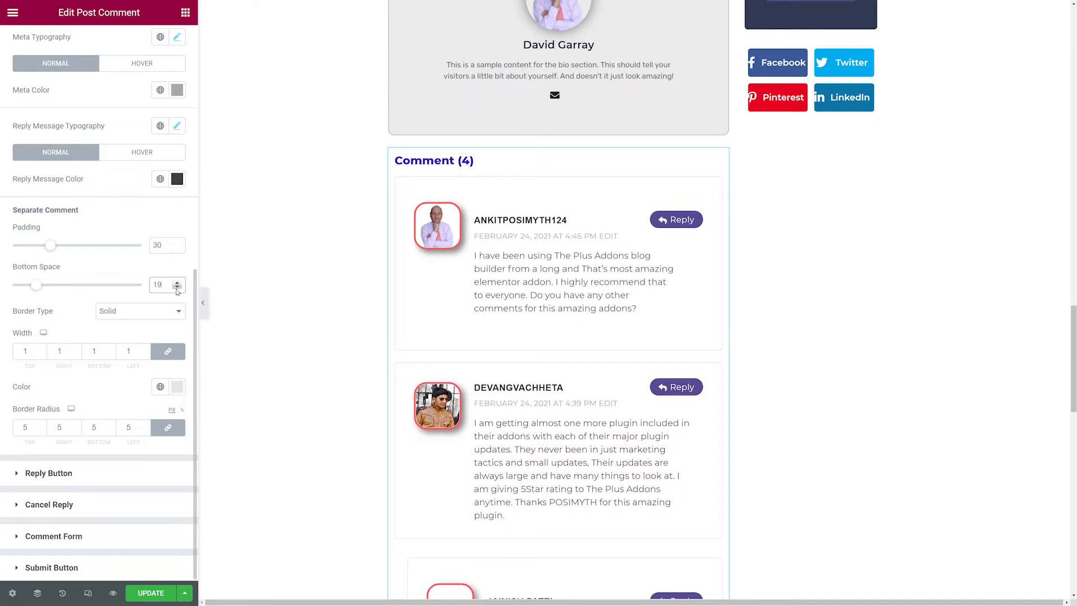
{"action": "left_click", "coordinate": [176, 282]}
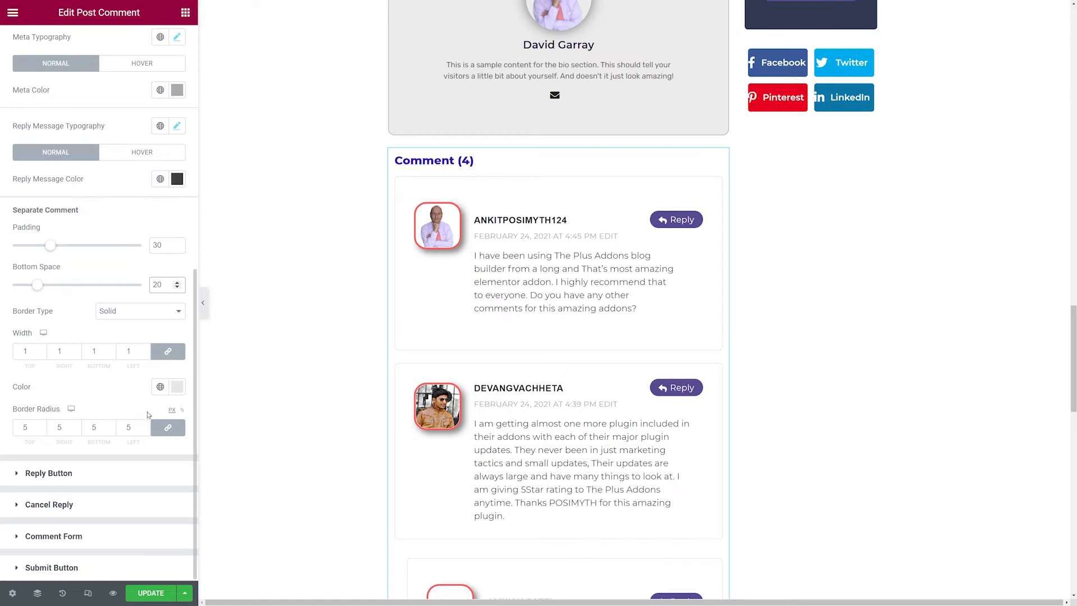
Try changing the separate comment border width and border color, keeping the width at 1.
{"action": "left_click", "coordinate": [41, 349]}
{"action": "left_click", "coordinate": [42, 349]}
{"action": "left_click", "coordinate": [41, 349]}
{"action": "left_click", "coordinate": [42, 354]}
{"action": "left_click", "coordinate": [42, 355]}
{"action": "left_click", "coordinate": [42, 354]}
{"action": "left_click", "coordinate": [42, 355]}
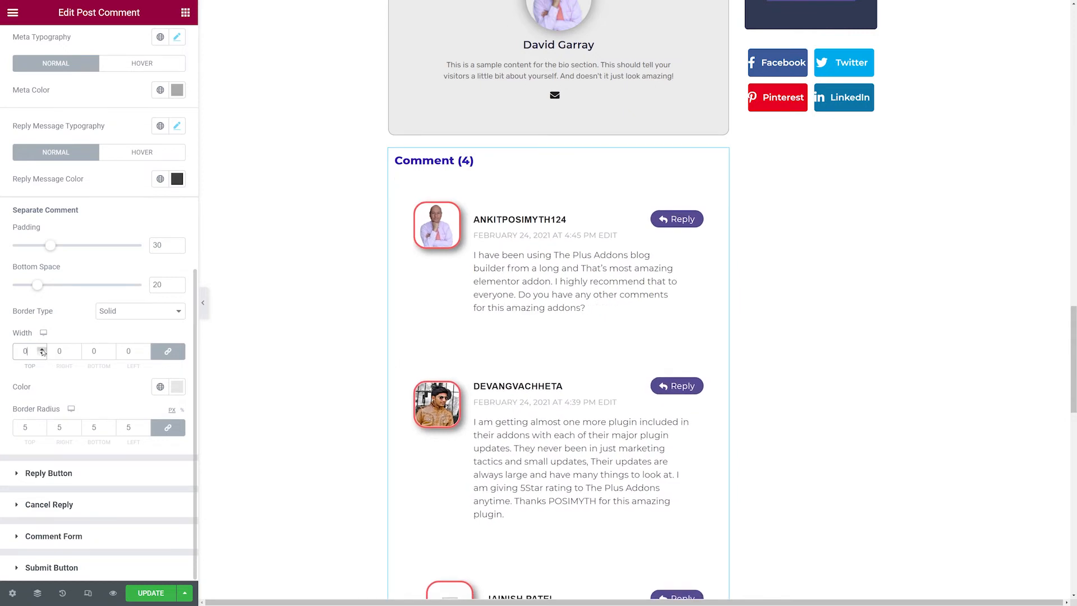
{"action": "left_click", "coordinate": [41, 348]}
{"action": "left_click", "coordinate": [177, 386]}
{"action": "mouse_move", "coordinate": [94, 444]}
{"action": "left_mouse_down"}
{"action": "mouse_move", "coordinate": [25, 497]}
{"action": "mouse_move", "coordinate": [21, 459]}
{"action": "left_mouse_up"}
{"action": "left_click", "coordinate": [44, 390]}
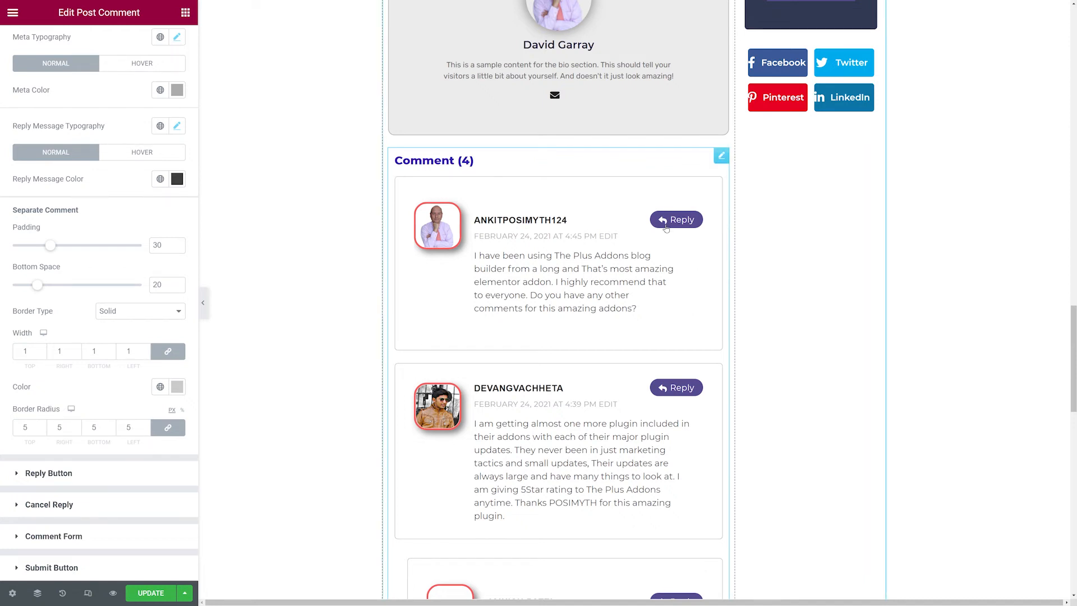
Set the reply button padding to 10 on all sides.
{"action": "left_click", "coordinate": [70, 476]}
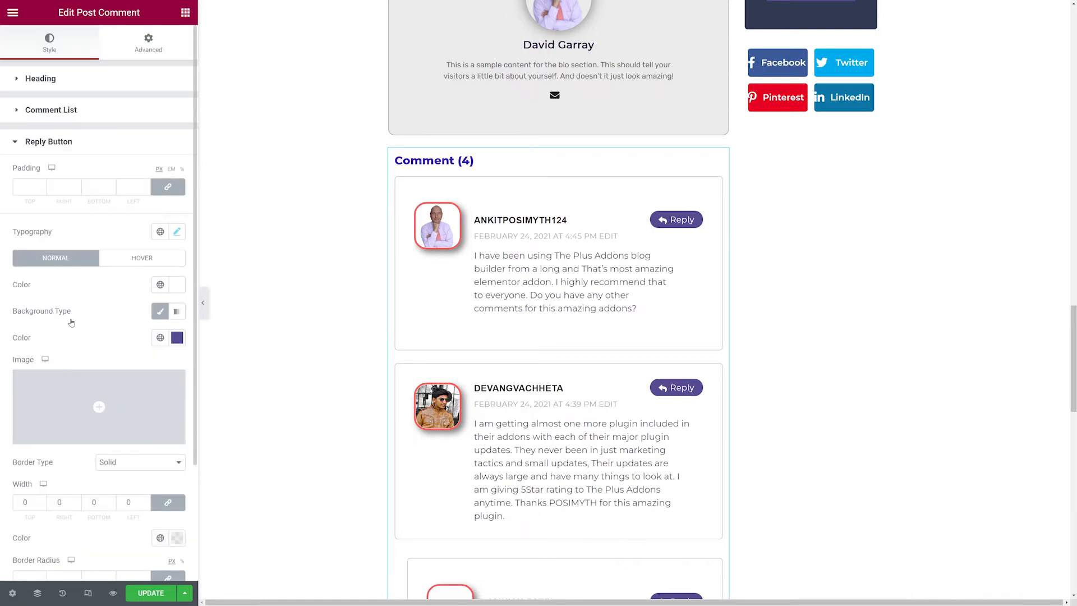
{"action": "scroll", "coordinate": [71, 322], "scroll_direction": "down", "scroll_amount": 2}
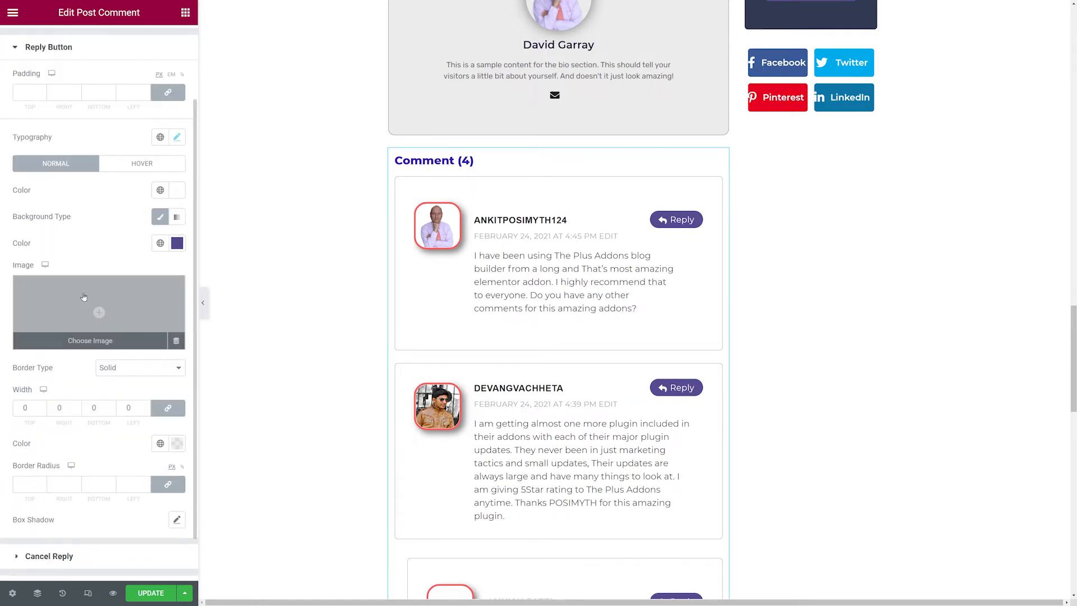
{"action": "left_click", "coordinate": [40, 94]}
{"action": "type", "text": "2"}
{"action": "left_click", "coordinate": [40, 94]}
{"action": "left_click", "coordinate": [40, 93]}
{"action": "left_click", "coordinate": [40, 93]}
{"action": "left_click", "coordinate": [41, 94]}
{"action": "left_click", "coordinate": [41, 94]}
{"action": "left_click", "coordinate": [41, 94]}
{"action": "left_click", "coordinate": [40, 94]}
{"action": "left_click", "coordinate": [40, 94]}
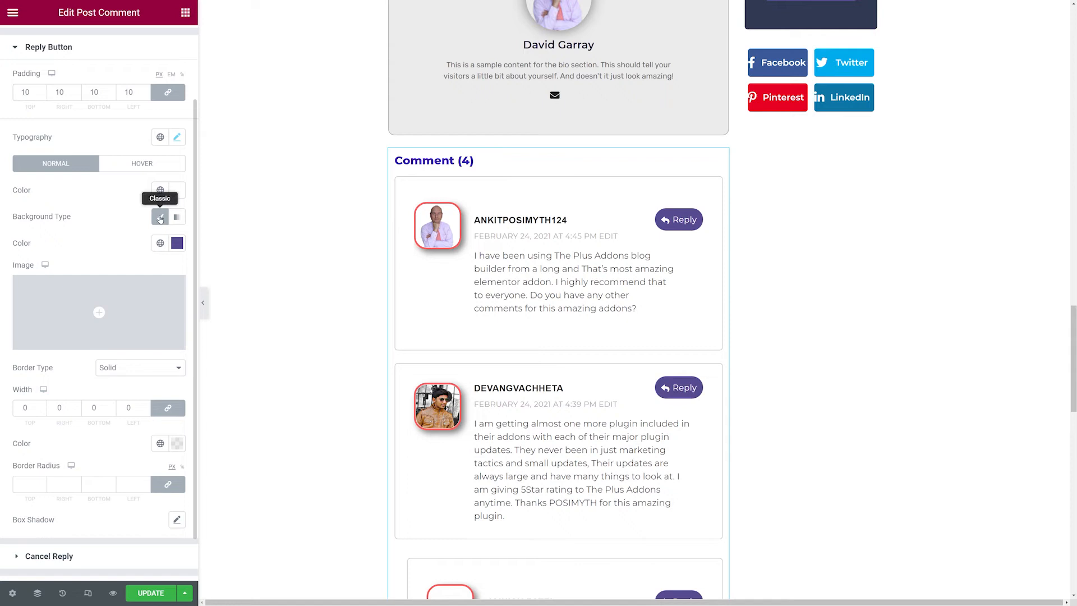
Switch the reply button background to a gradient with a light purple second color.
{"action": "left_click", "coordinate": [176, 192]}
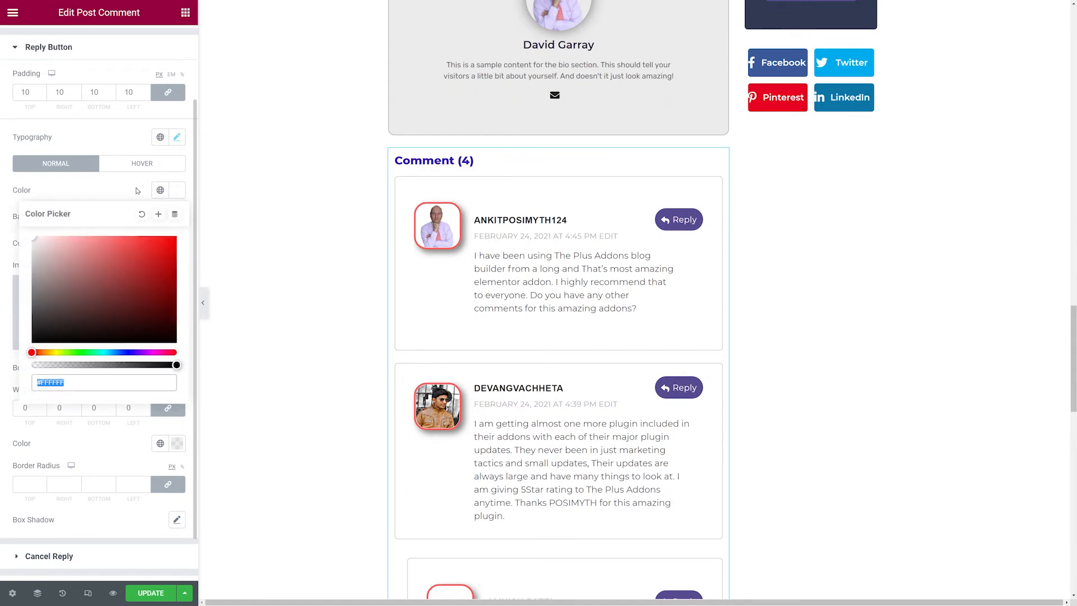
{"action": "left_click", "coordinate": [141, 192]}
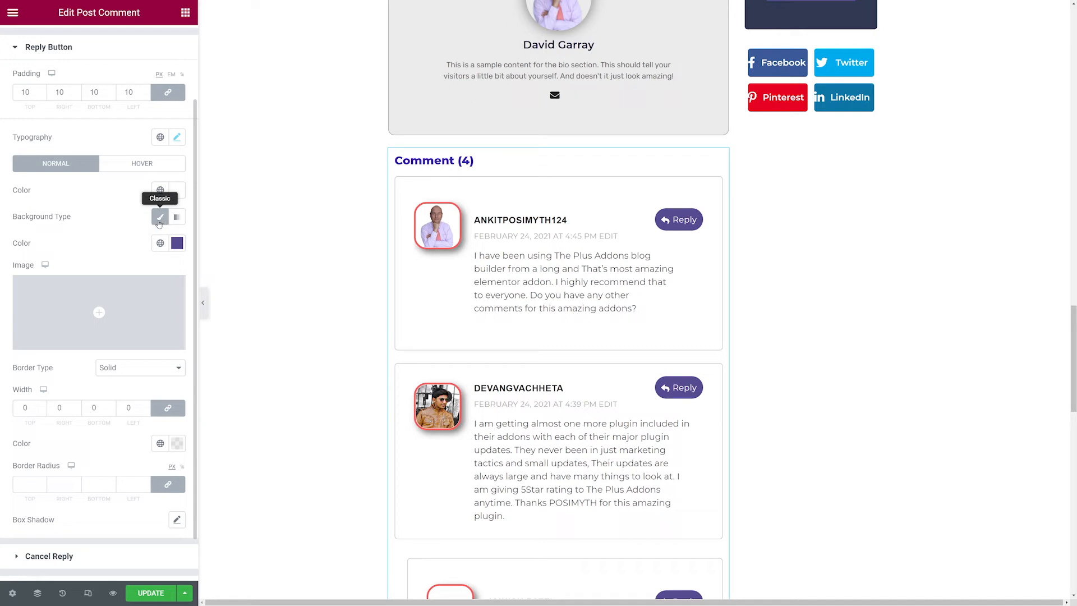
{"action": "left_click", "coordinate": [176, 217]}
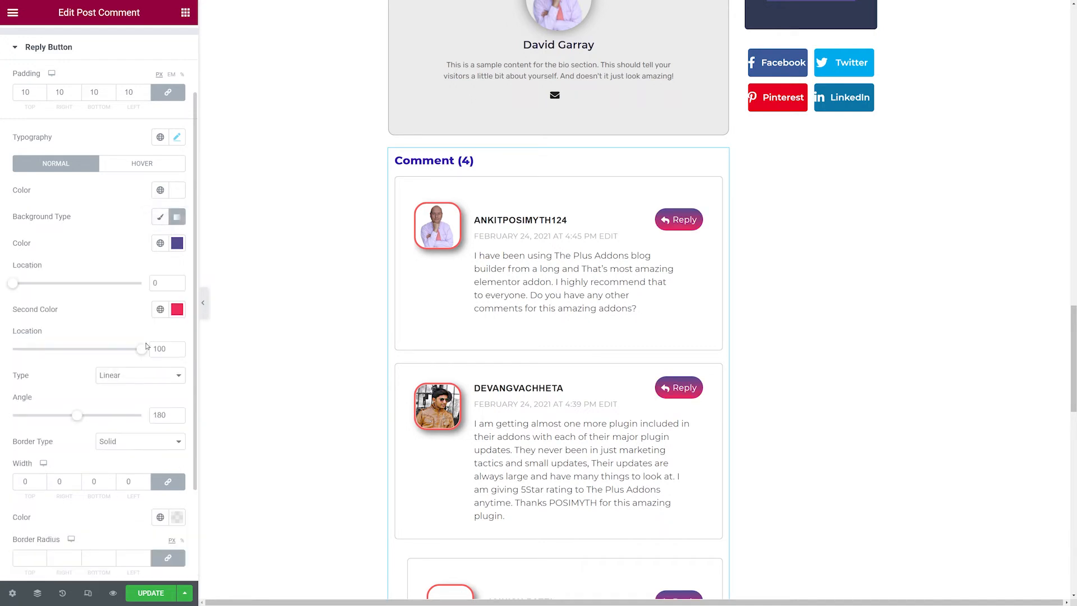
{"action": "left_click", "coordinate": [177, 310]}
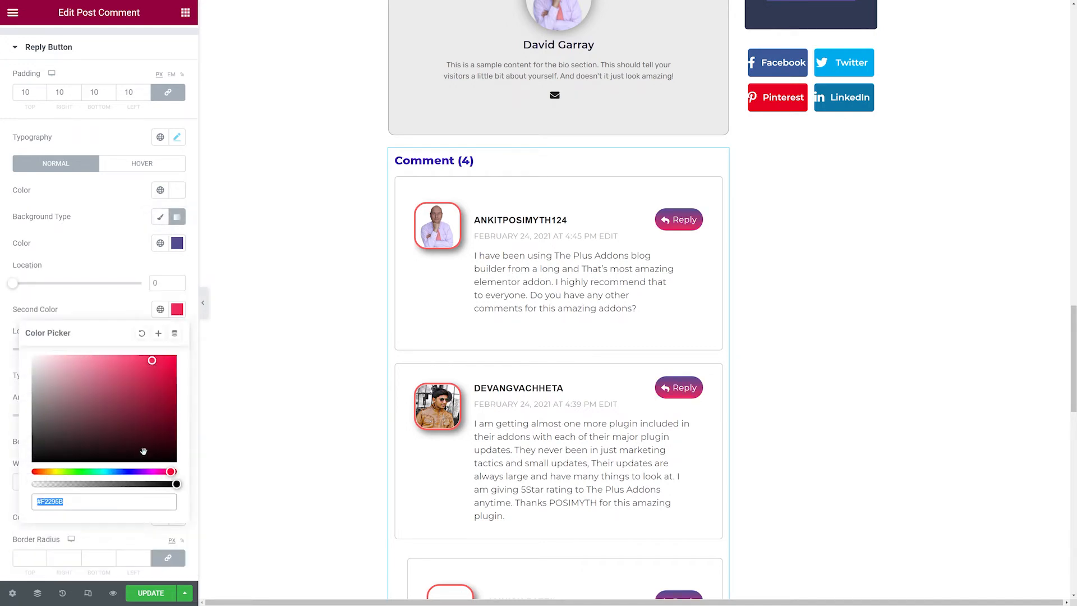
{"action": "left_click", "coordinate": [142, 471]}
{"action": "left_click_drag", "start_coordinate": [137, 440], "coordinate": [88, 354]}
{"action": "left_click", "coordinate": [112, 251]}
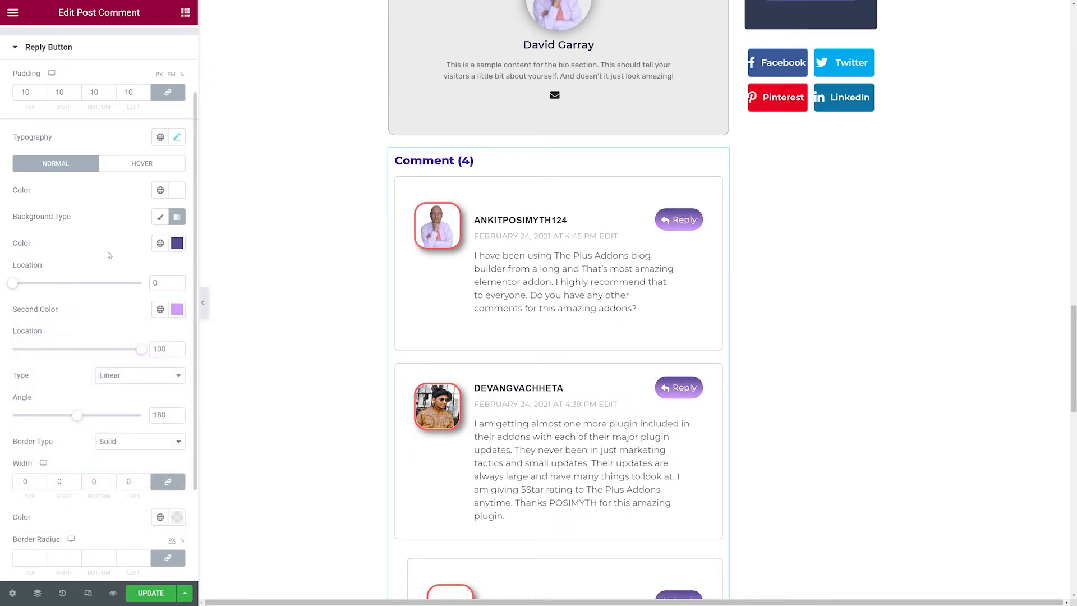
Set the reply button gradient angle to 120 and its solid border width to 1.
{"action": "scroll", "coordinate": [142, 374], "scroll_direction": "down", "scroll_amount": 3}
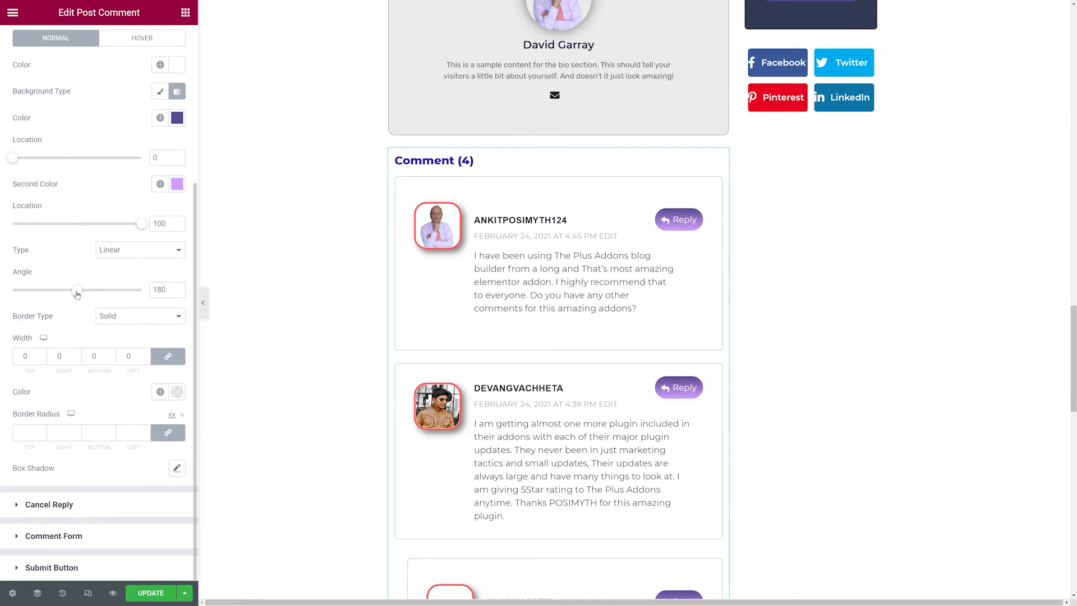
{"action": "left_click_drag", "start_coordinate": [77, 294], "coordinate": [61, 294]}
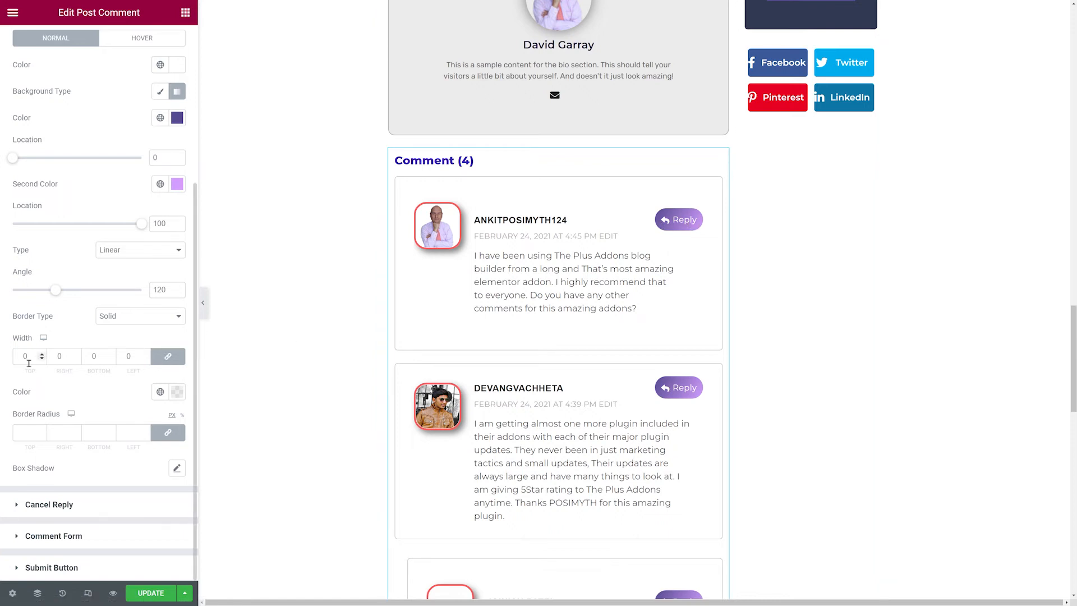
{"action": "left_click", "coordinate": [138, 320]}
{"action": "left_click", "coordinate": [136, 339]}
{"action": "left_click_drag", "start_coordinate": [30, 358], "coordinate": [2, 367]}
{"action": "type", "text": "1"}
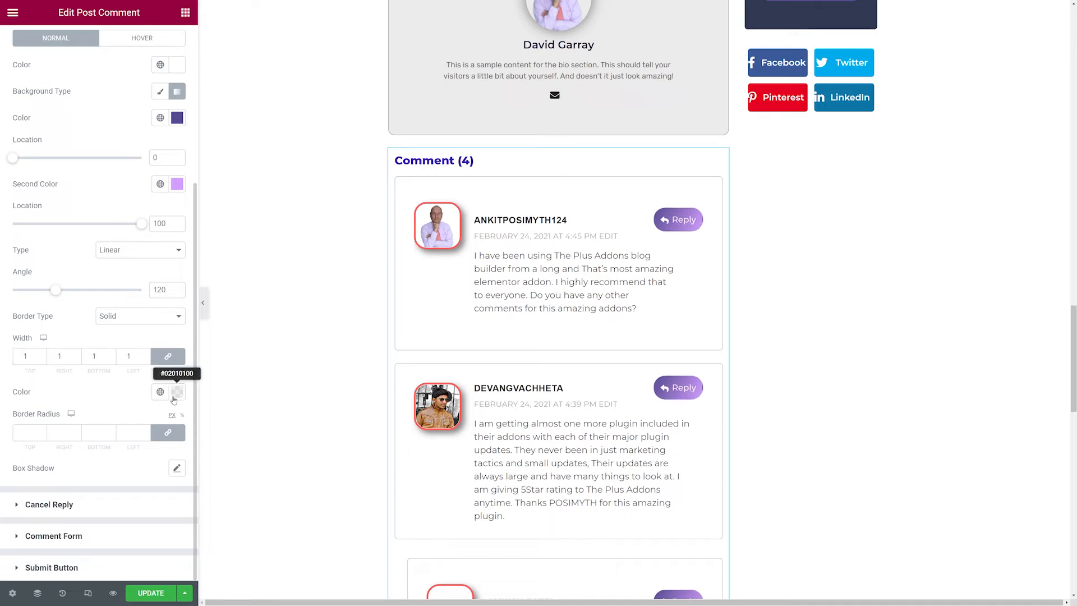
Set the reply button border color to blue #1801C0.
{"action": "left_click", "coordinate": [177, 396]}
{"action": "left_click_drag", "start_coordinate": [147, 484], "coordinate": [175, 464]}
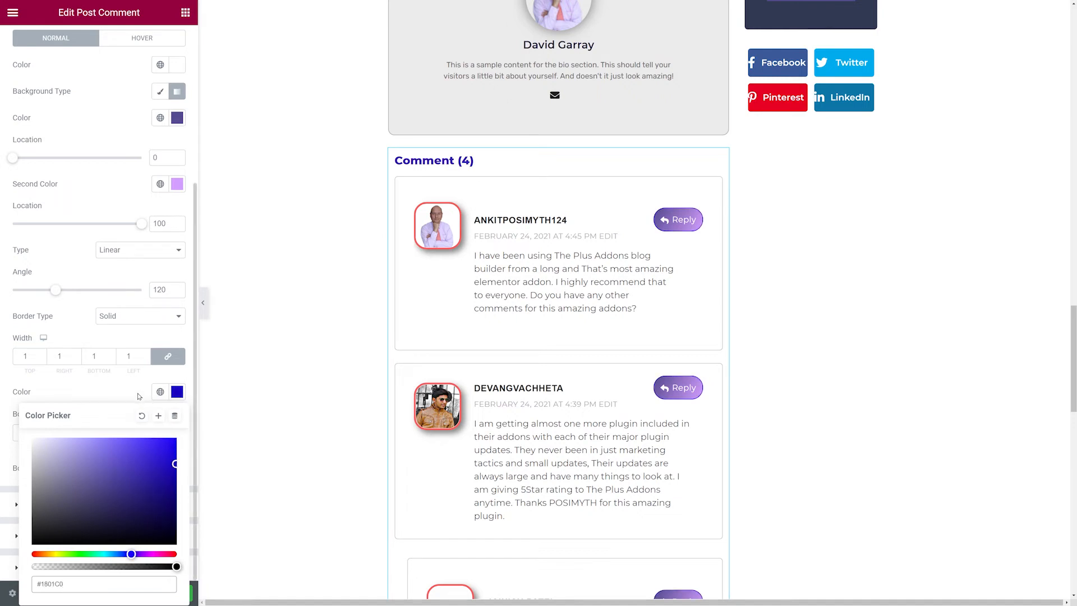
{"action": "left_click", "coordinate": [139, 397]}
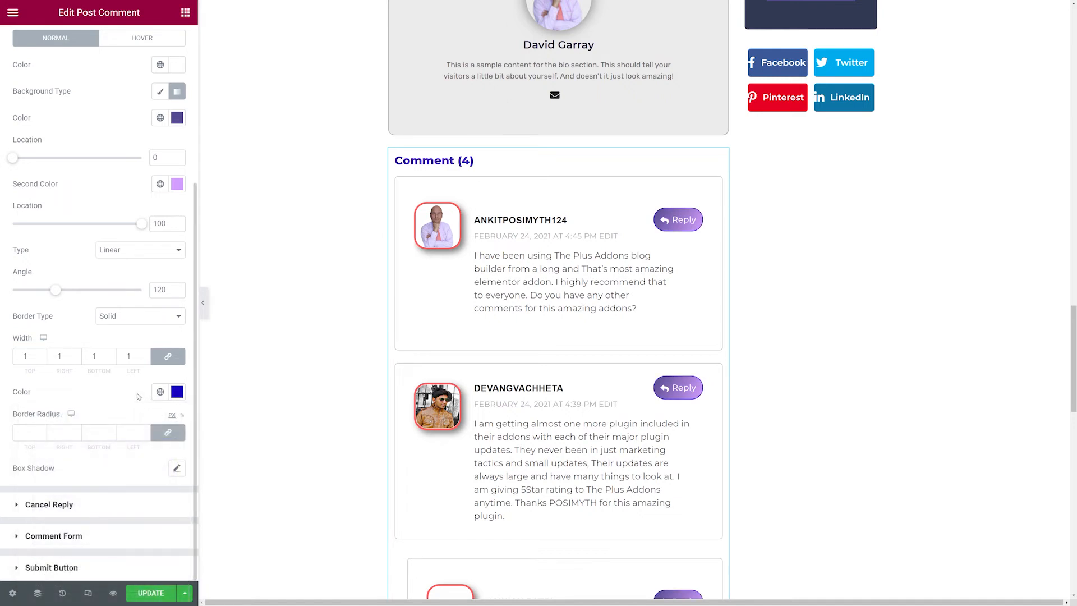
Set the reply button border radius to 10 on all sides.
{"action": "left_click", "coordinate": [42, 432]}
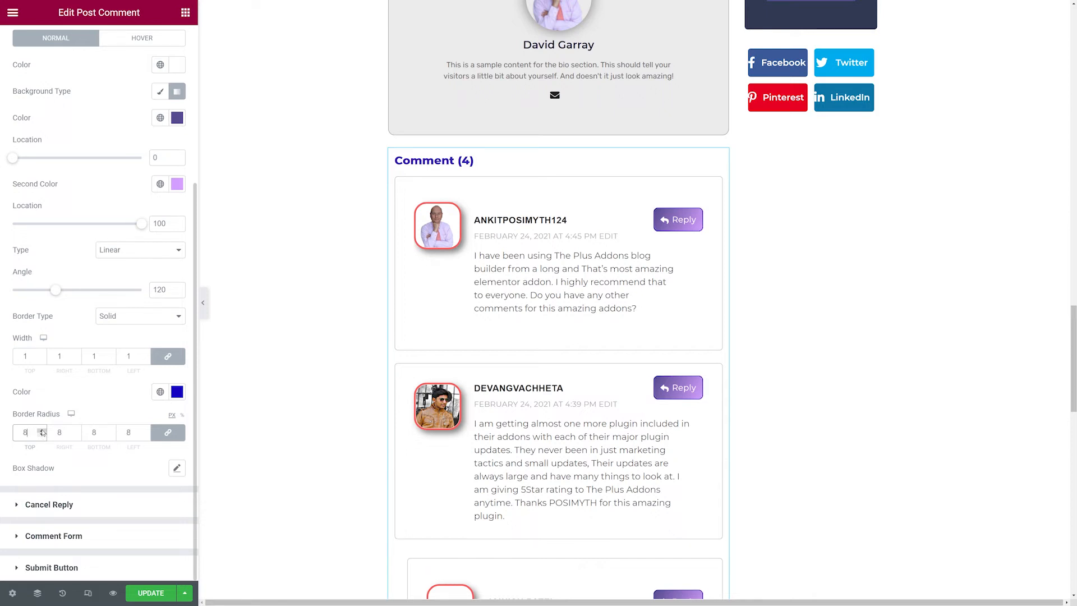
{"action": "double_click", "coordinate": [42, 431]}
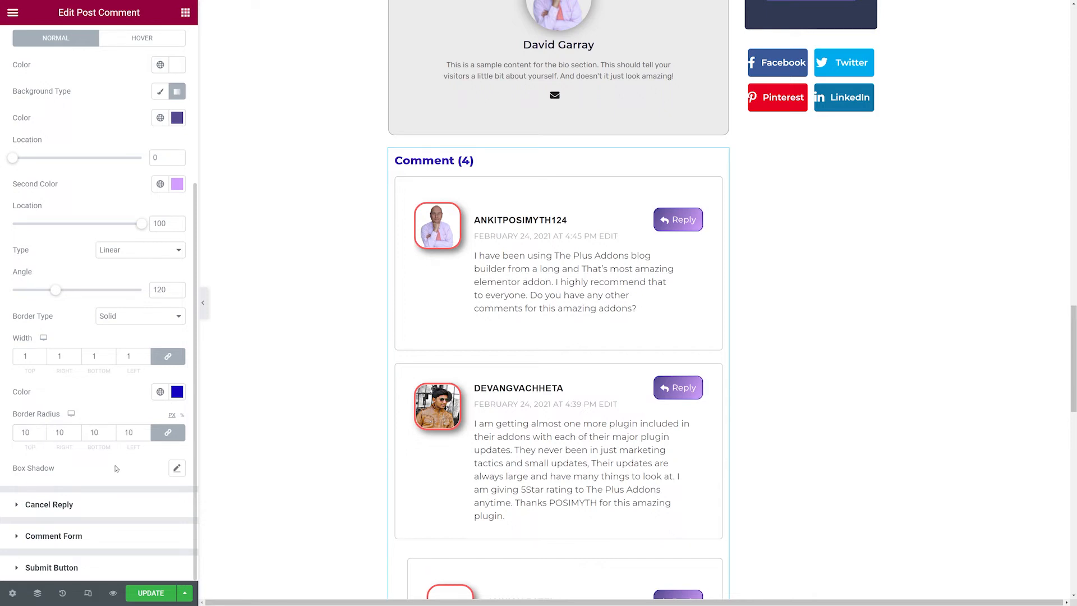
{"action": "left_click", "coordinate": [177, 469]}
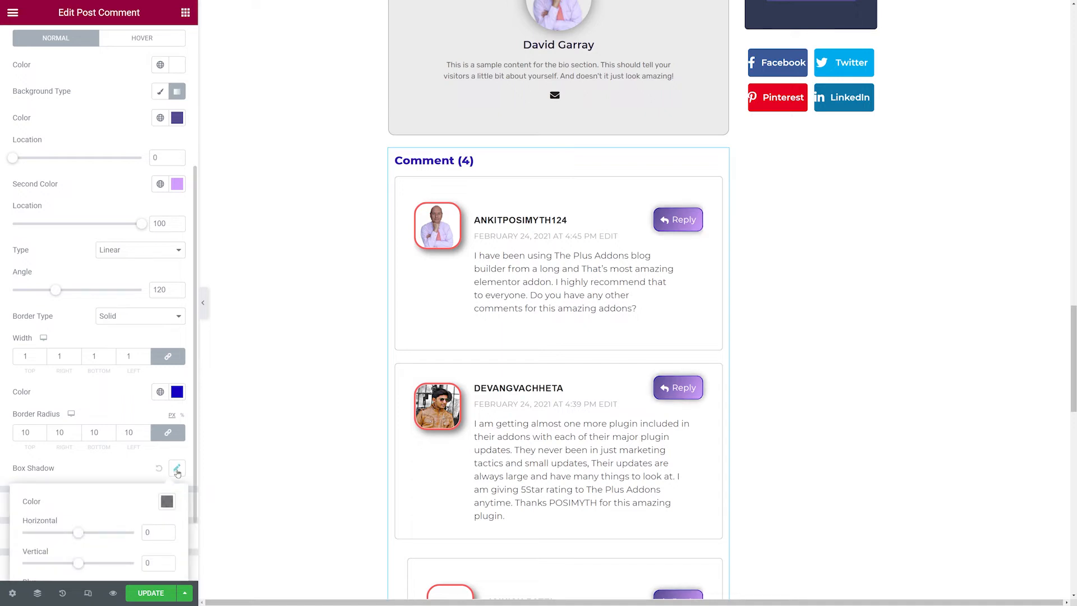
{"action": "left_click", "coordinate": [160, 472]}
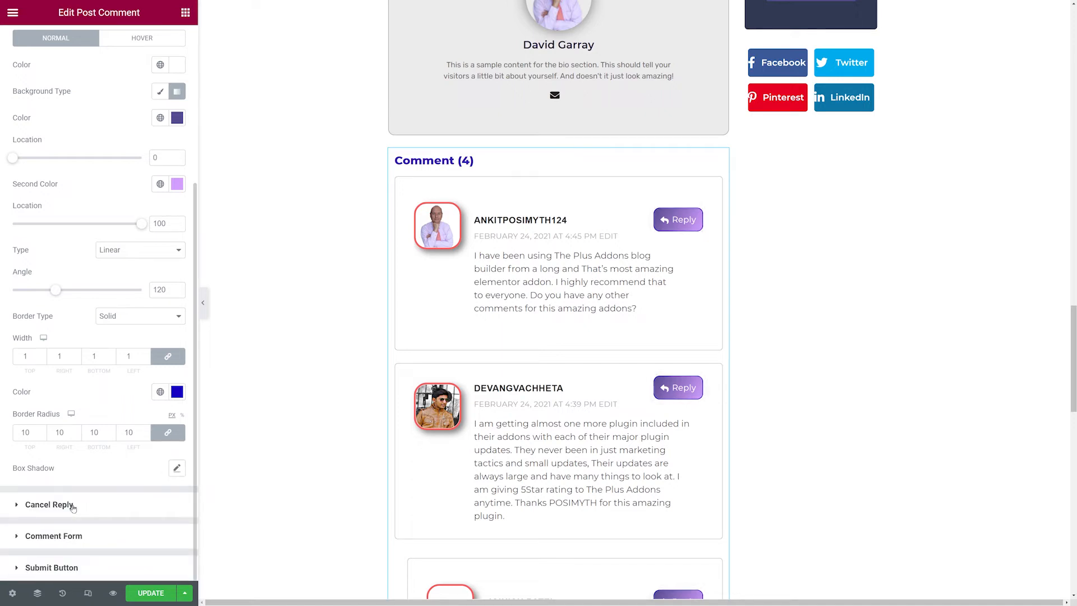
Check the reply form on the live post, then open the cancel reply and comment form style sections.
{"action": "left_click", "coordinate": [70, 504]}
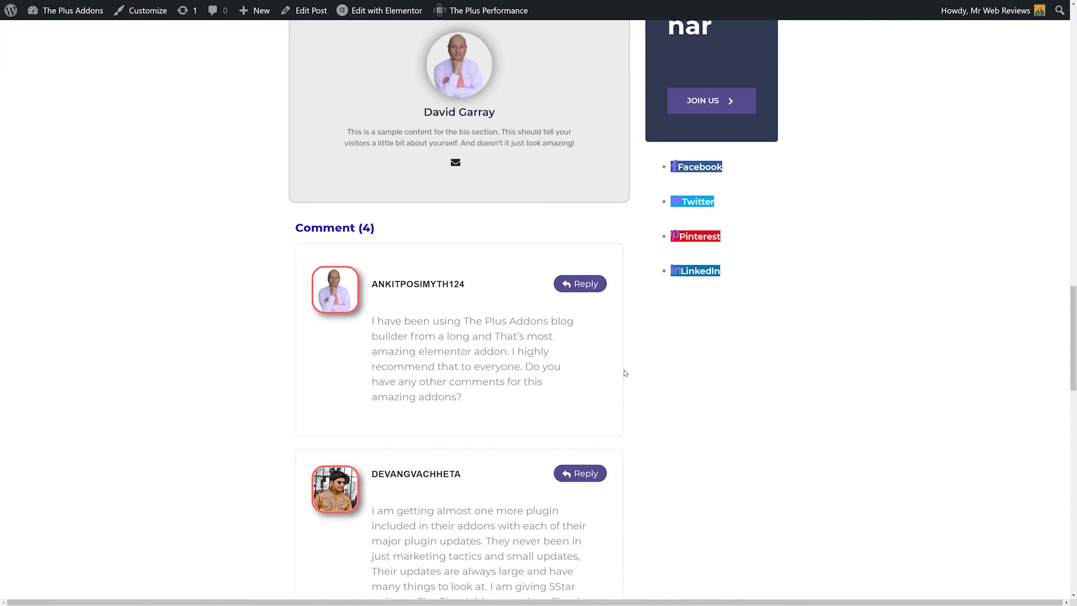
{"action": "left_click", "coordinate": [587, 292]}
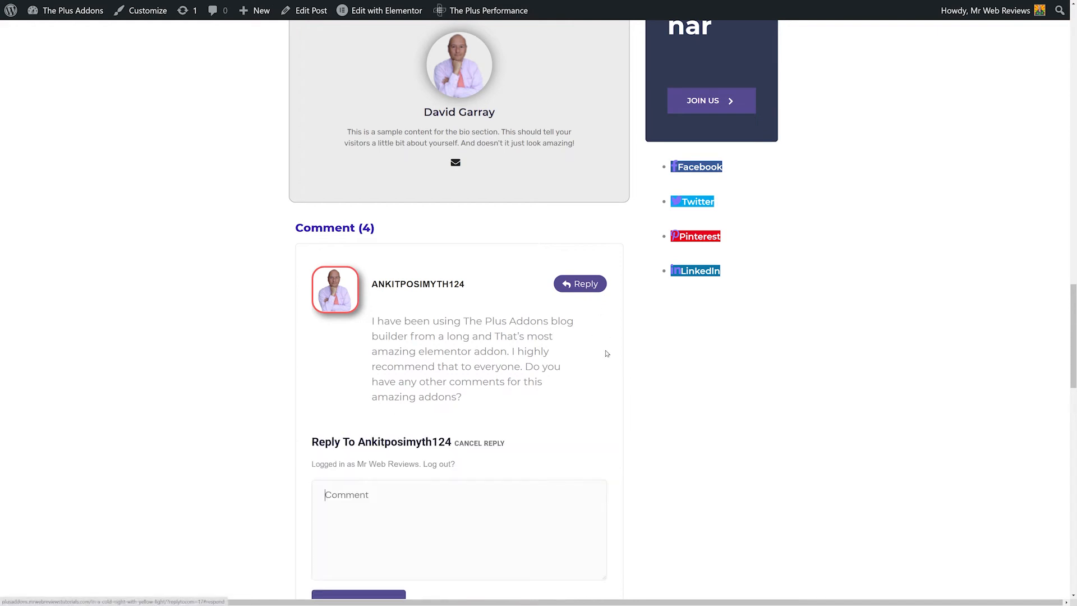
{"action": "scroll", "coordinate": [682, 390], "scroll_direction": "down", "scroll_amount": 1}
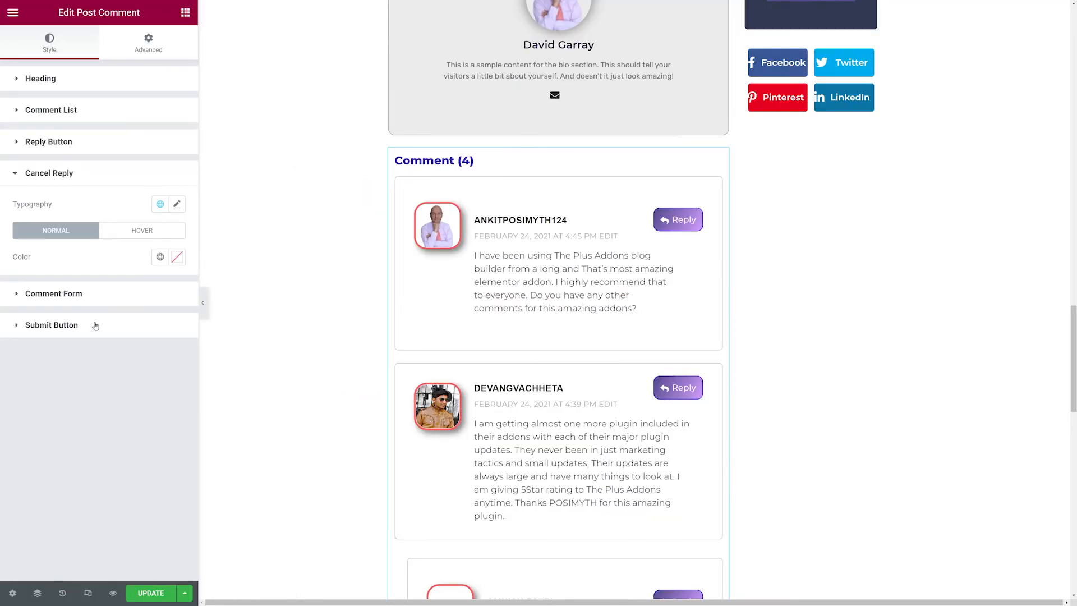
{"action": "left_click", "coordinate": [57, 301]}
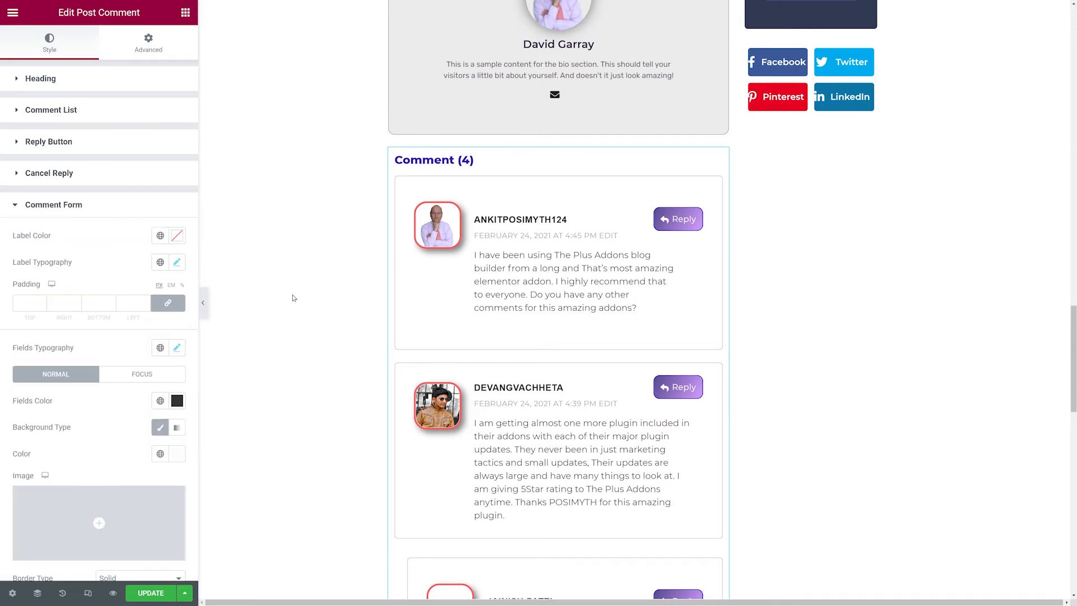
Review the comment form and submit button style sections of the post comment widget.
{"action": "scroll", "coordinate": [291, 298], "scroll_direction": "down", "scroll_amount": 10}
{"action": "scroll", "coordinate": [292, 298], "scroll_direction": "up", "scroll_amount": 1}
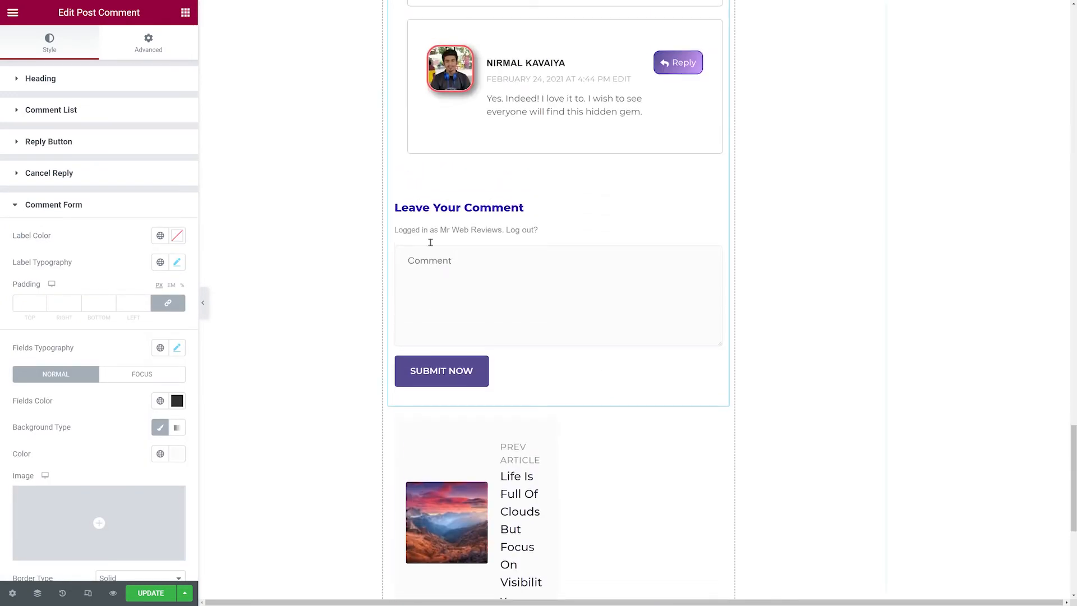
{"action": "left_click", "coordinate": [80, 209]}
{"action": "left_click", "coordinate": [67, 240]}
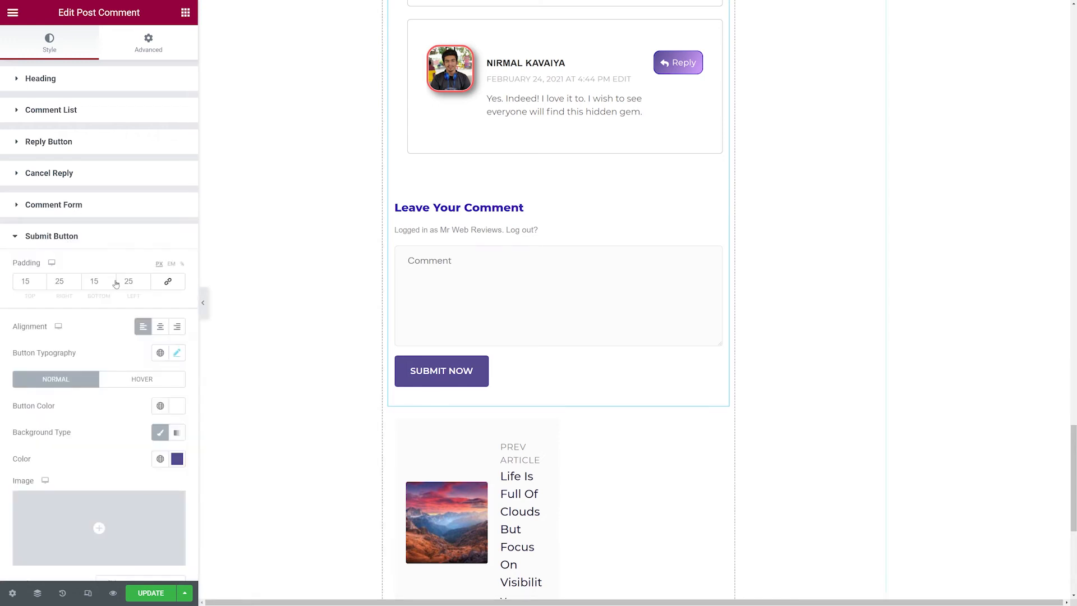
{"action": "left_click", "coordinate": [52, 206]}
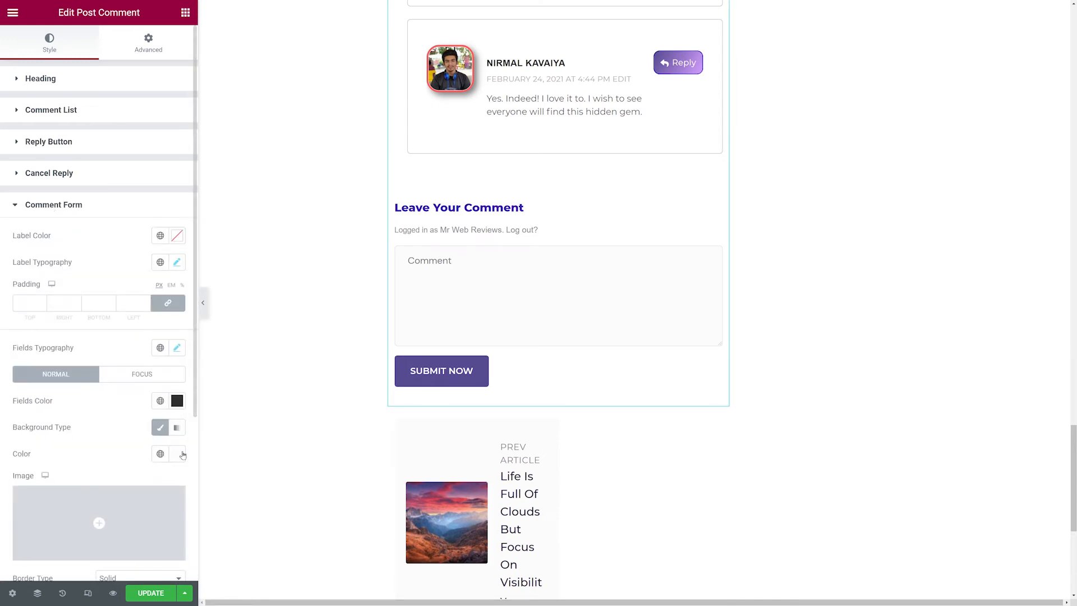
{"action": "scroll", "coordinate": [110, 303], "scroll_direction": "down", "scroll_amount": 3}
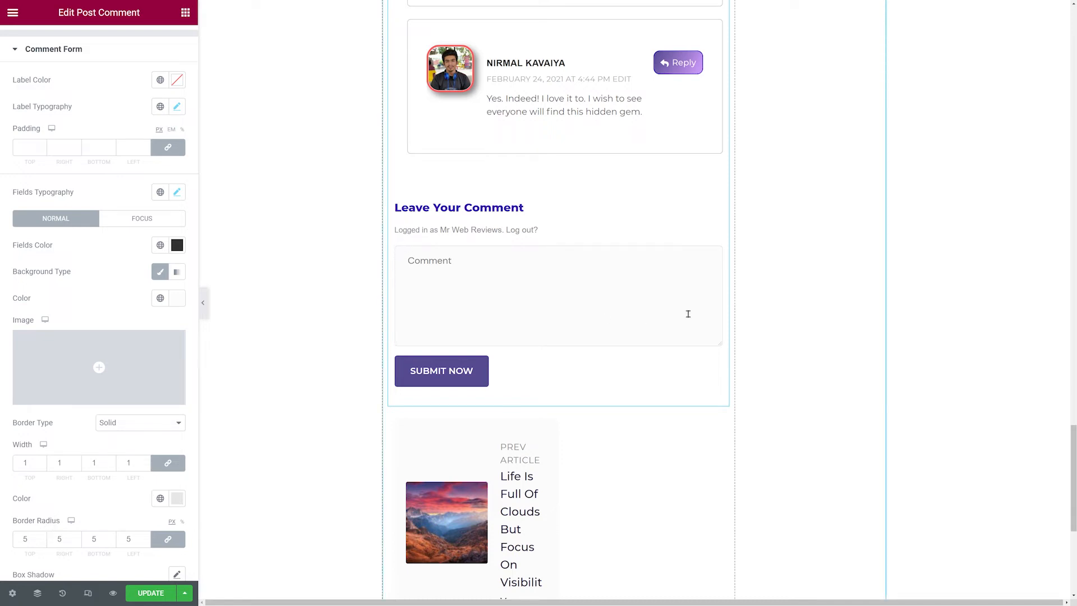
Give the comment form fields a classic focus background in light yellow #FFFAD5.
{"action": "left_click", "coordinate": [142, 219]}
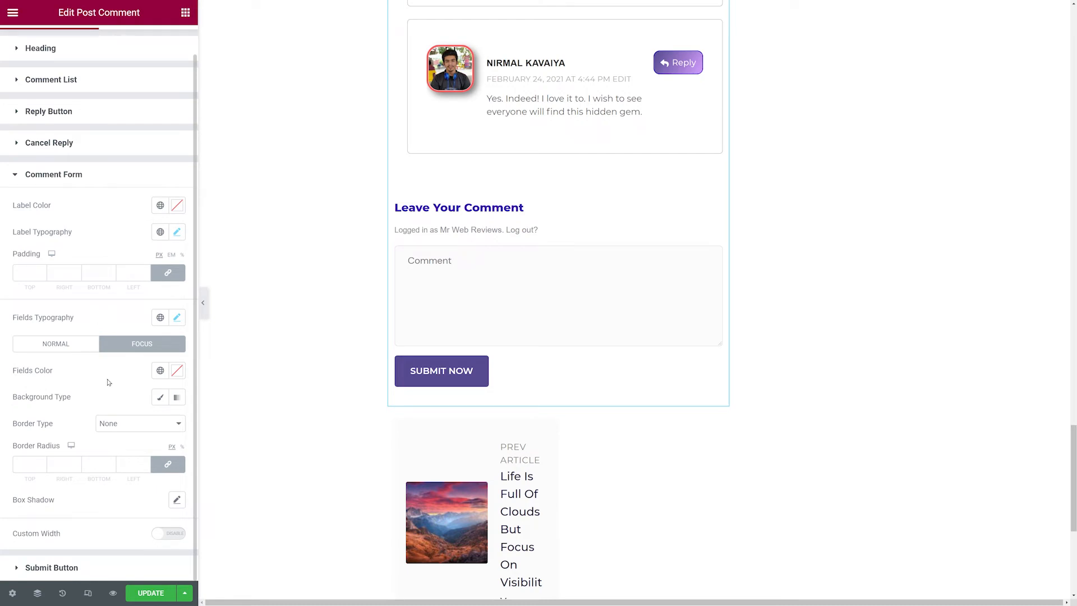
{"action": "left_click", "coordinate": [160, 397]}
{"action": "left_click", "coordinate": [173, 426]}
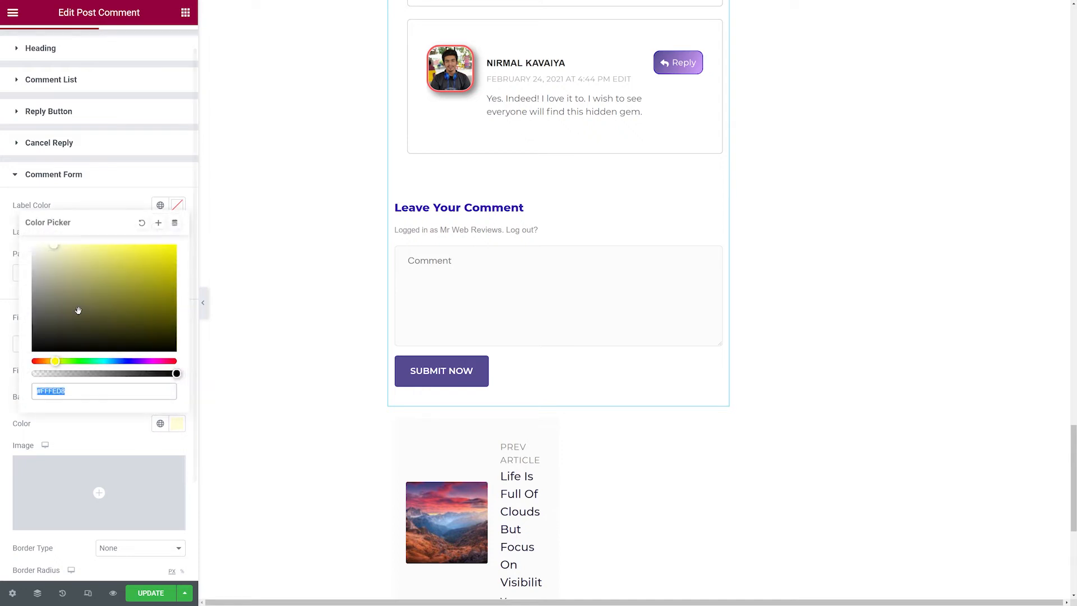
{"action": "left_click", "coordinate": [60, 251]}
{"action": "left_click", "coordinate": [55, 246]}
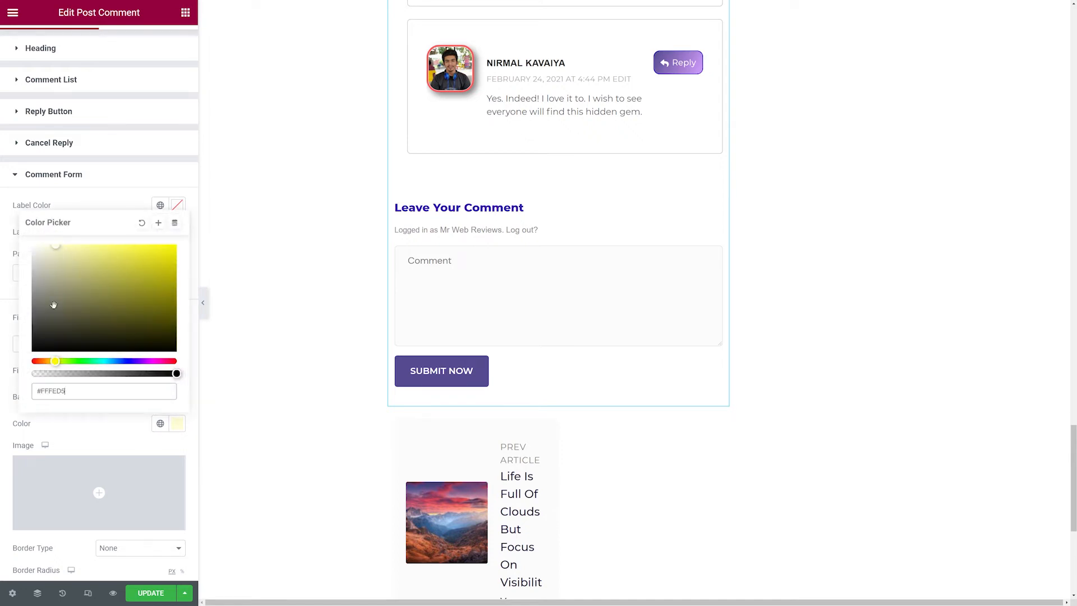
{"action": "left_click", "coordinate": [53, 360]}
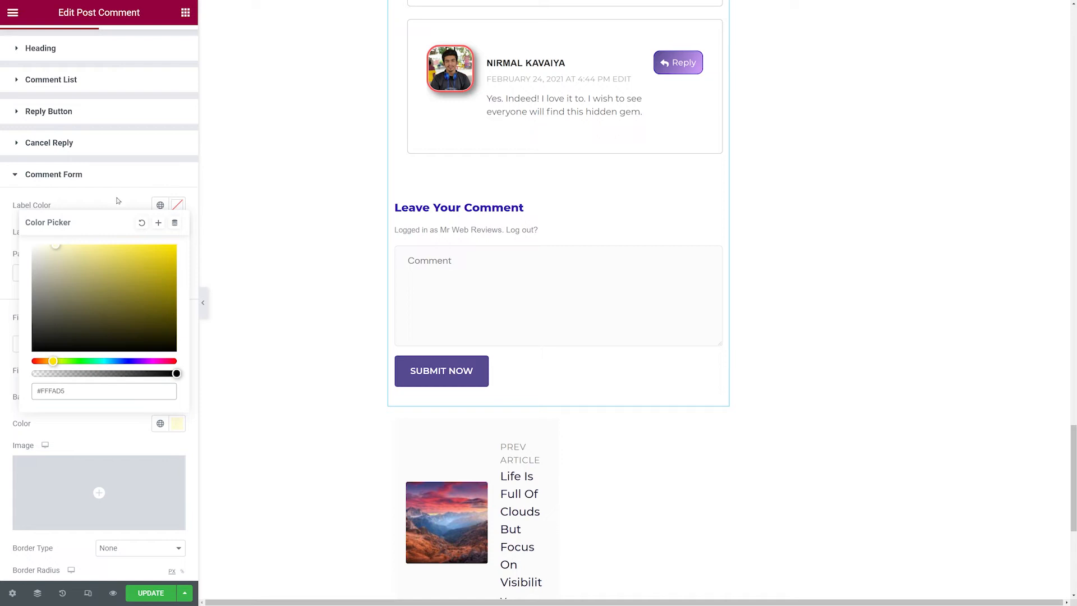
{"action": "left_click_drag", "start_coordinate": [115, 199], "coordinate": [111, 199]}
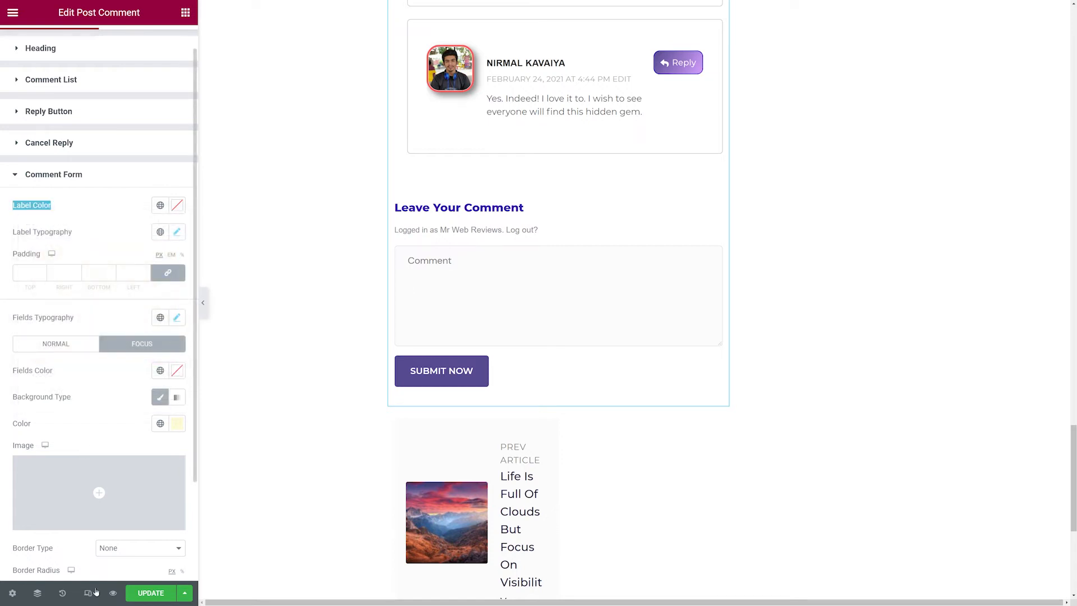
Update the template and check the comment section on the live post.
{"action": "left_click", "coordinate": [152, 594]}
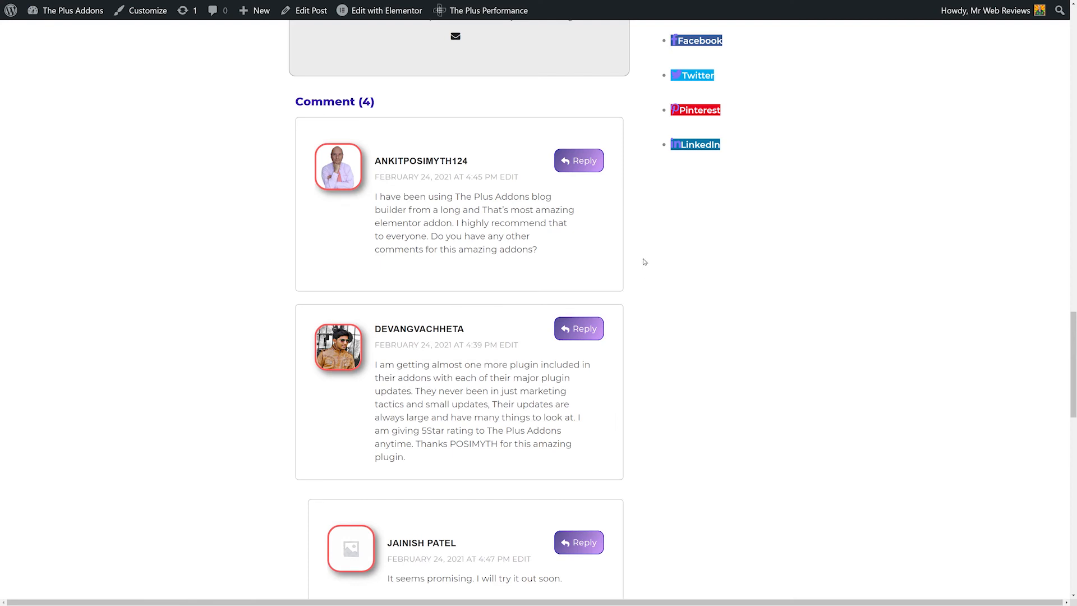
{"action": "left_click", "coordinate": [580, 167]}
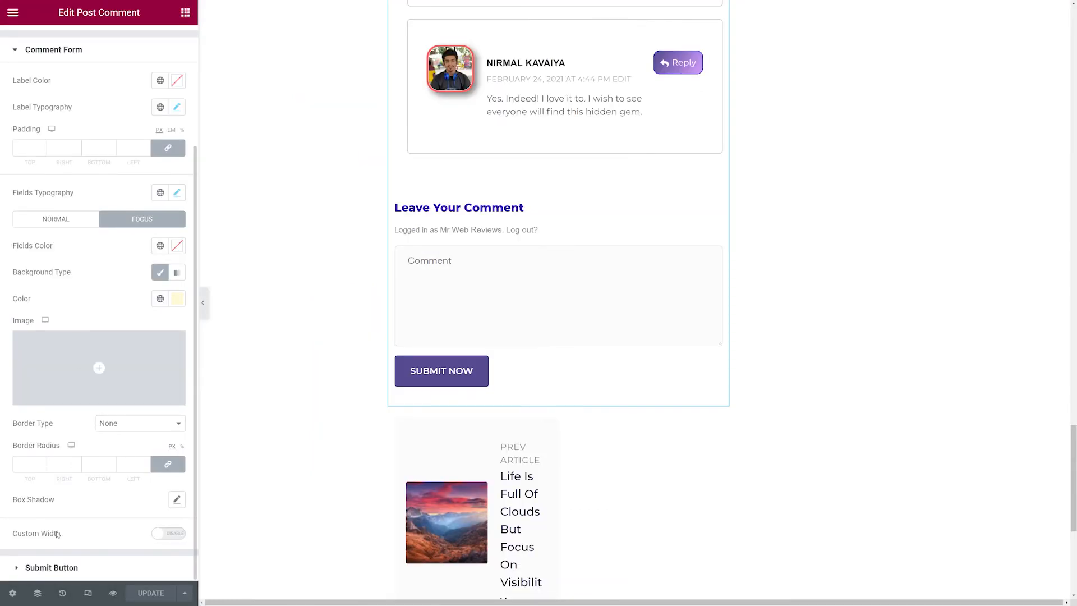
Switch the submit button background to a gradient with second color #B4AAFB and angle 130.
{"action": "left_click", "coordinate": [52, 567]}
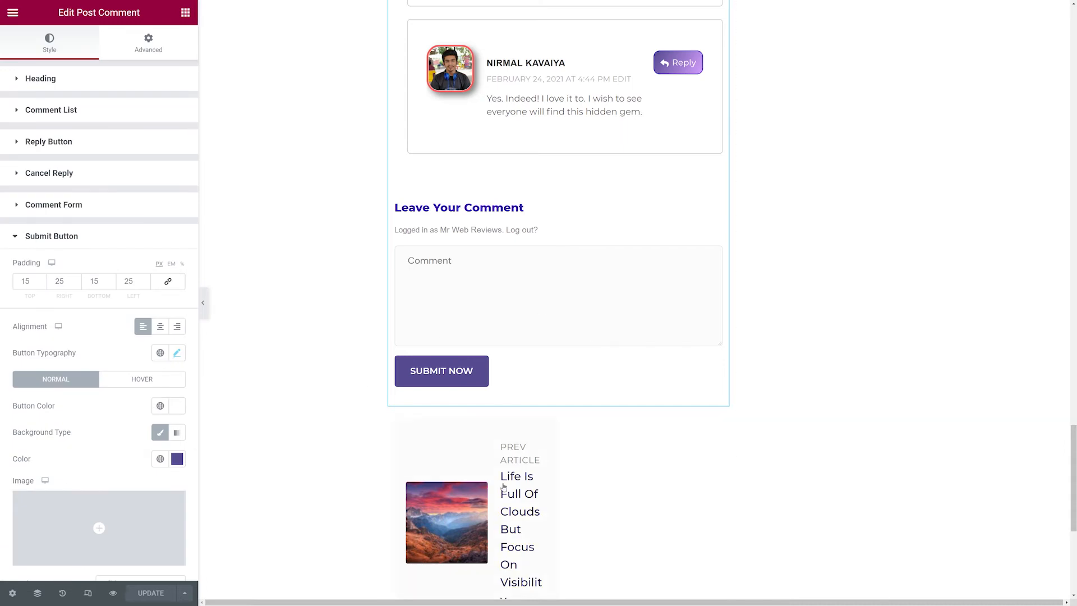
{"action": "left_click", "coordinate": [176, 432]}
{"action": "left_click", "coordinate": [172, 527]}
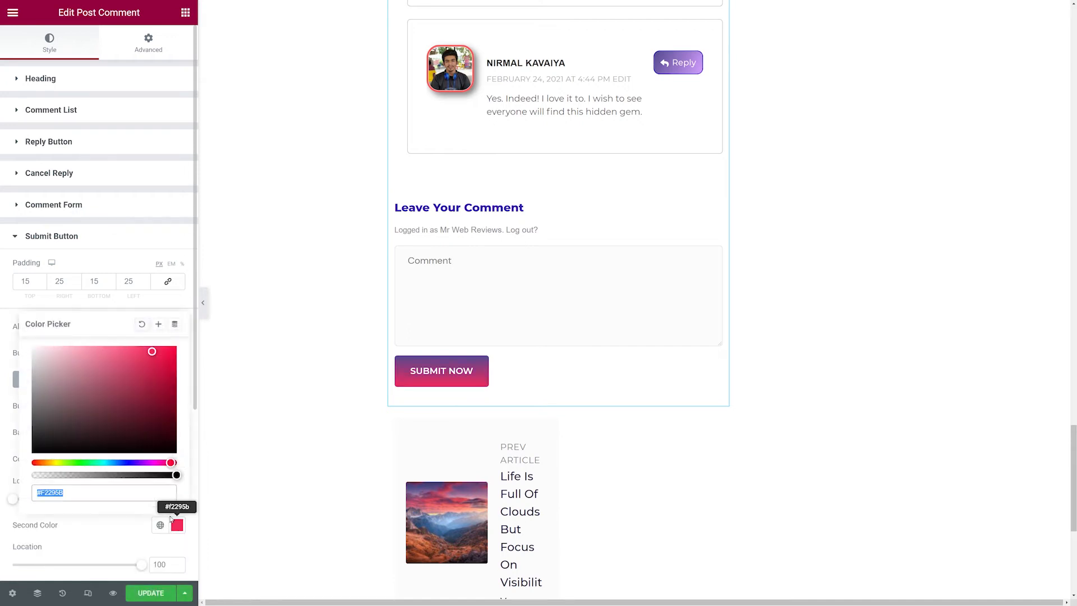
{"action": "left_click", "coordinate": [131, 462]}
{"action": "left_click_drag", "start_coordinate": [113, 392], "coordinate": [79, 347]}
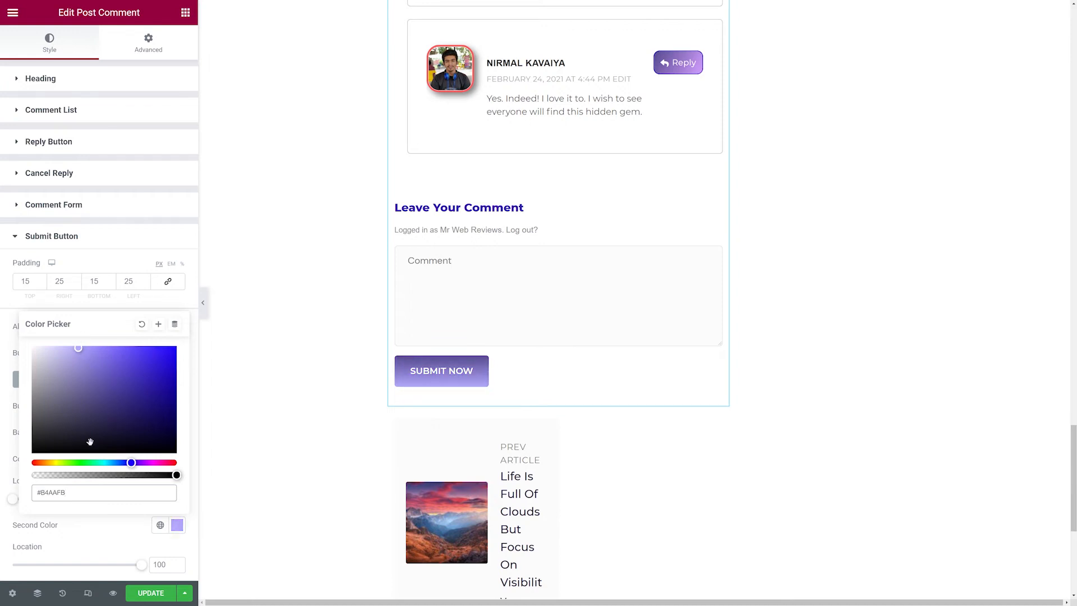
{"action": "left_click", "coordinate": [84, 530]}
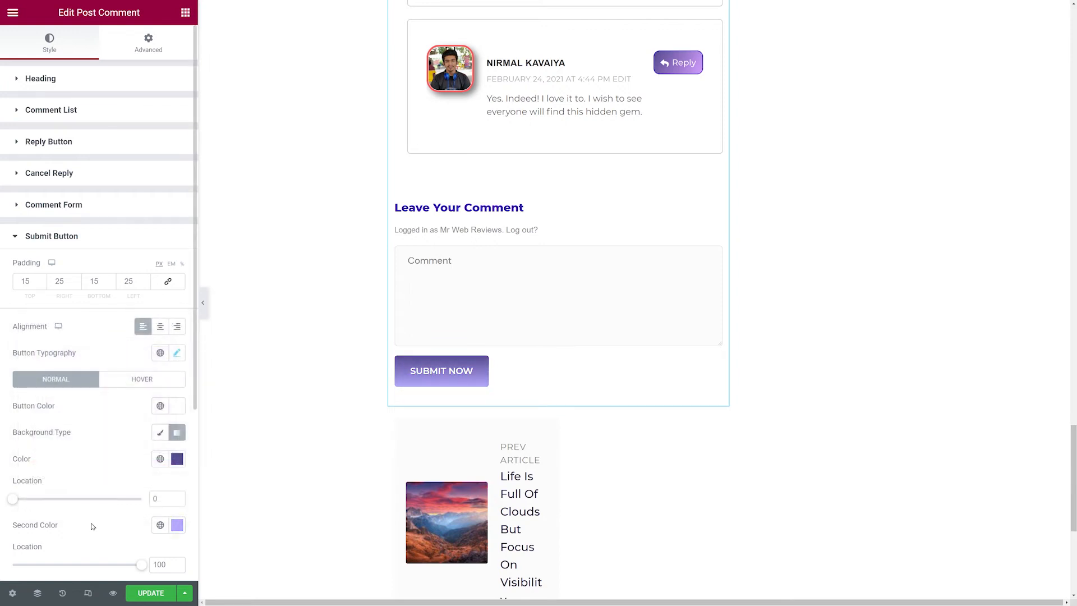
{"action": "scroll", "coordinate": [91, 525], "scroll_direction": "down", "scroll_amount": 3}
{"action": "left_click_drag", "start_coordinate": [74, 446], "coordinate": [54, 446]}
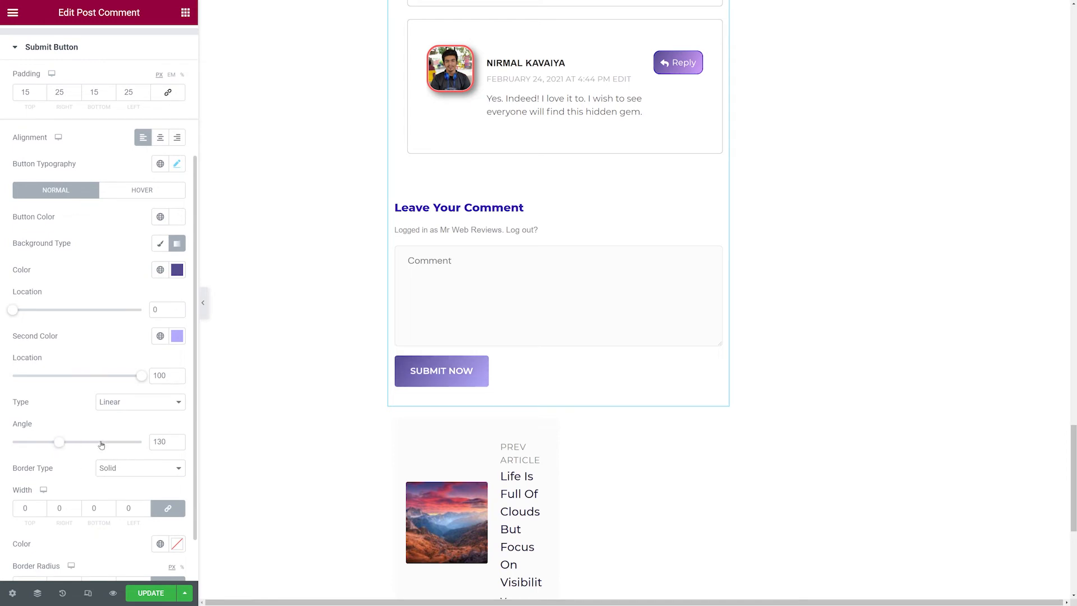
Adjust the submit button's border radius and open its hover state settings.
{"action": "scroll", "coordinate": [99, 389], "scroll_direction": "down", "scroll_amount": 1}
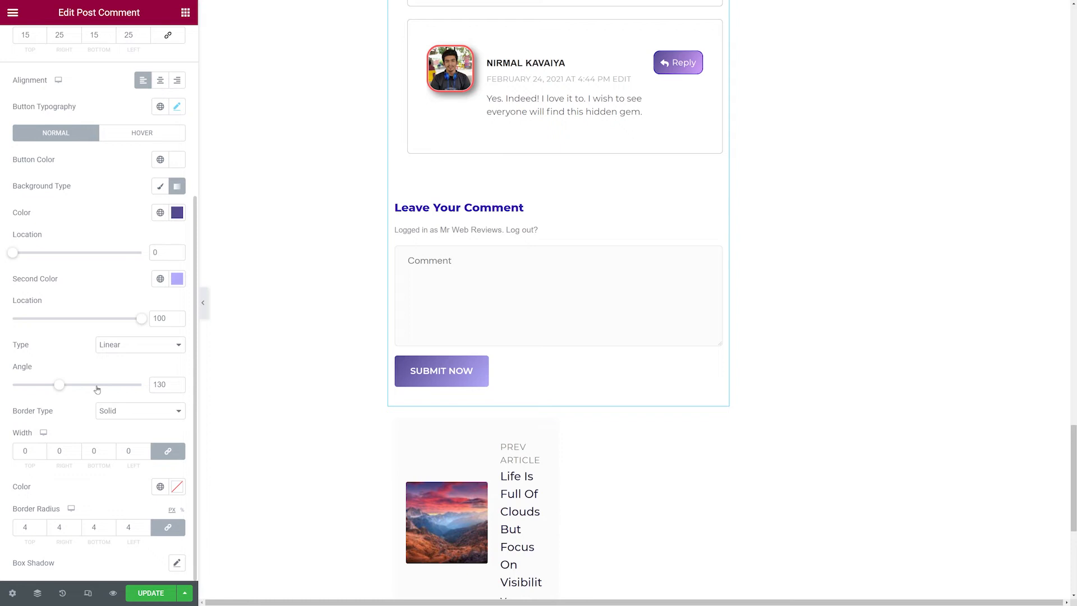
{"action": "left_click", "coordinate": [42, 525]}
{"action": "left_click", "coordinate": [42, 526]}
{"action": "left_click", "coordinate": [42, 525]}
{"action": "left_click", "coordinate": [42, 525]}
{"action": "left_click", "coordinate": [134, 138]}
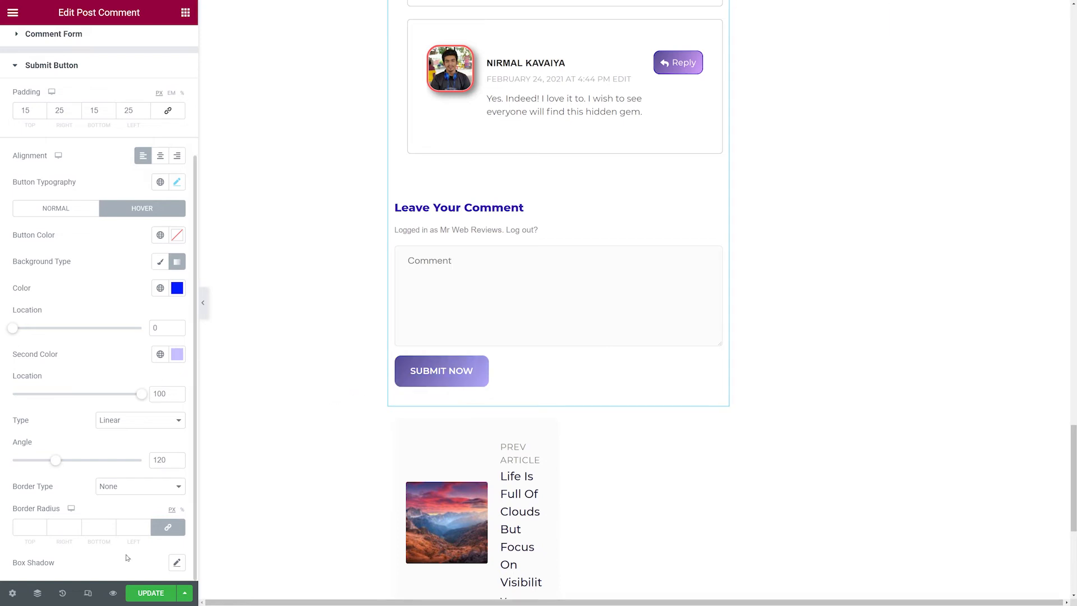
Select the post prev/next widget and try its Style 2, Style 3 and Style 4 layouts.
{"action": "left_click", "coordinate": [606, 482]}
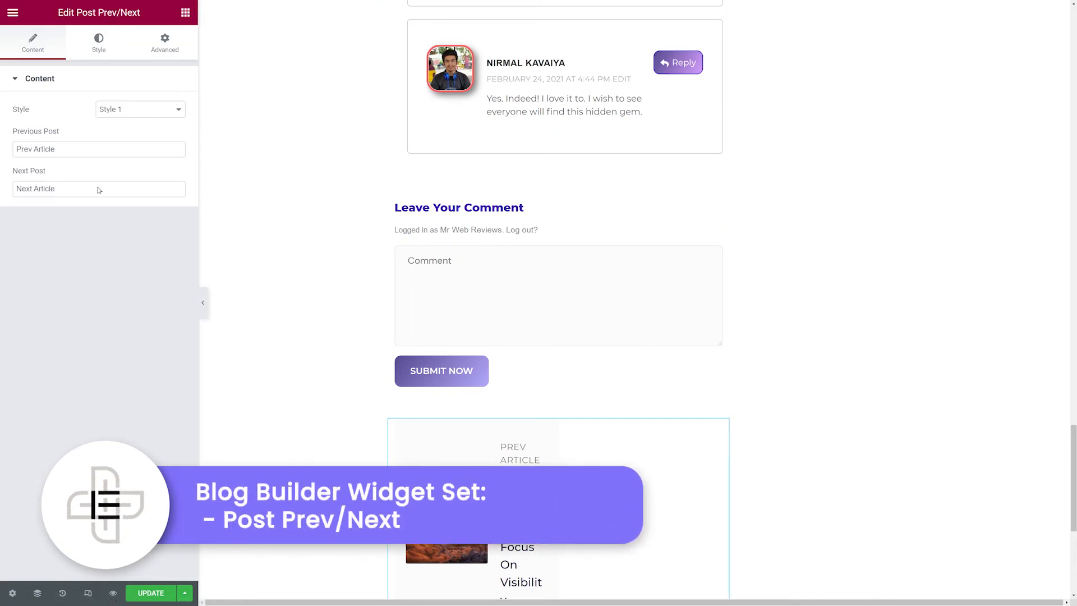
{"action": "left_click", "coordinate": [163, 110]}
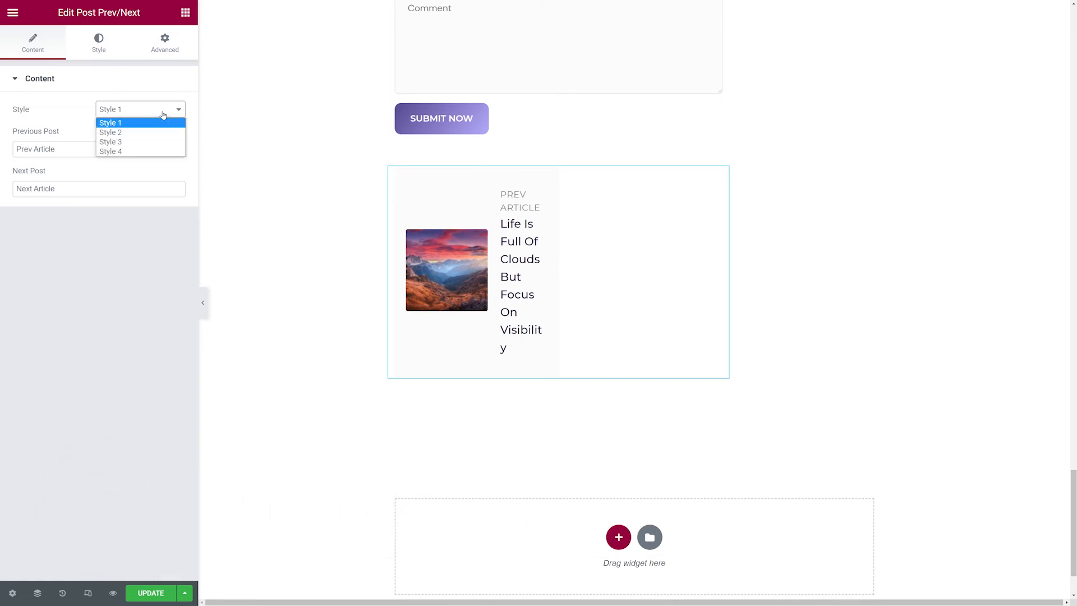
{"action": "left_click", "coordinate": [149, 132]}
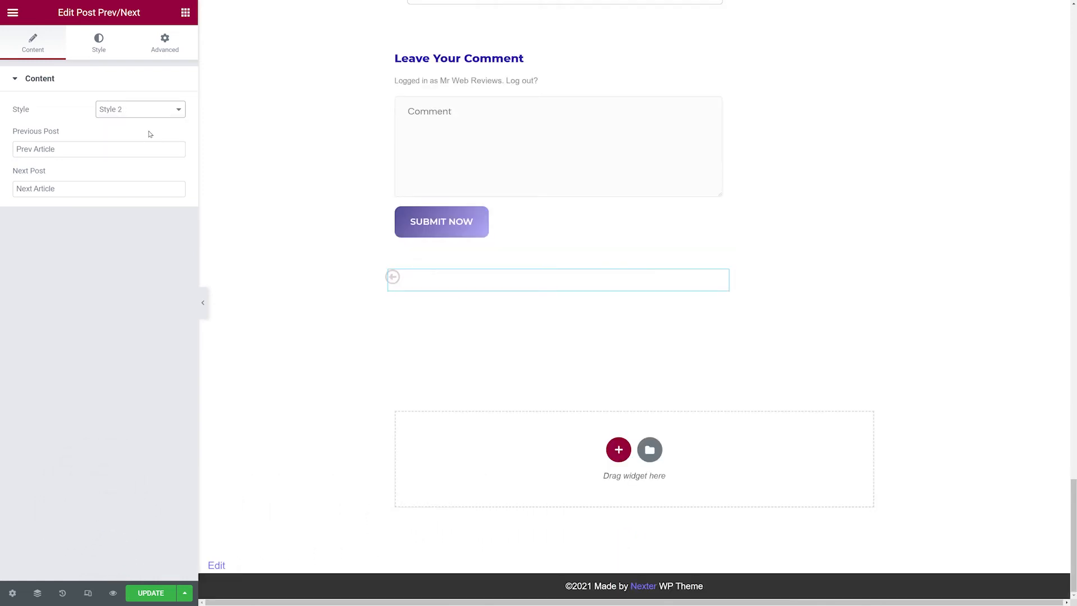
{"action": "mouse_move", "coordinate": [392, 278]}
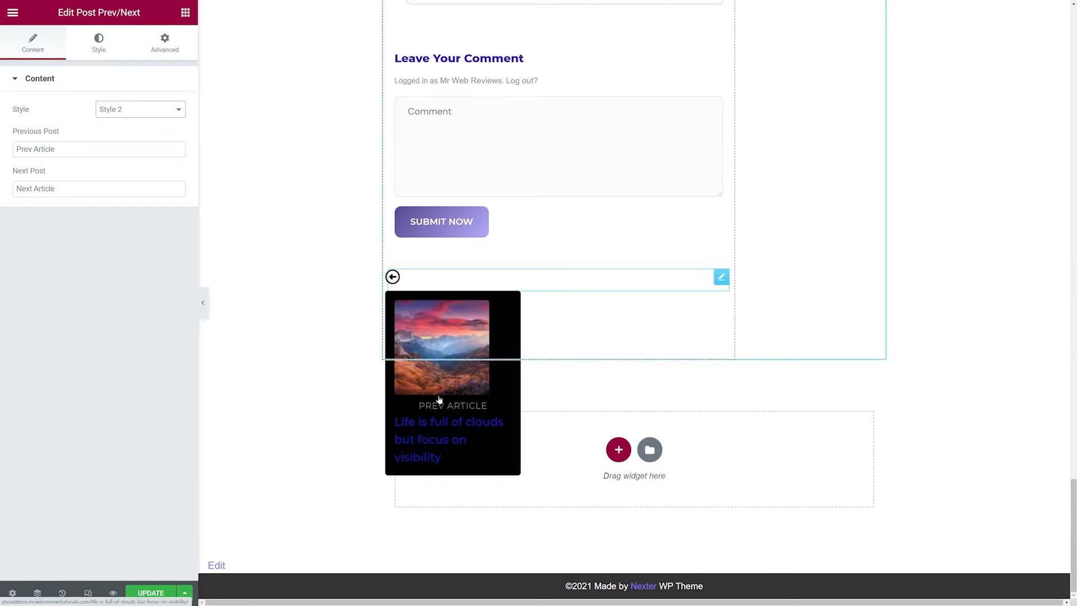
{"action": "left_click", "coordinate": [170, 110]}
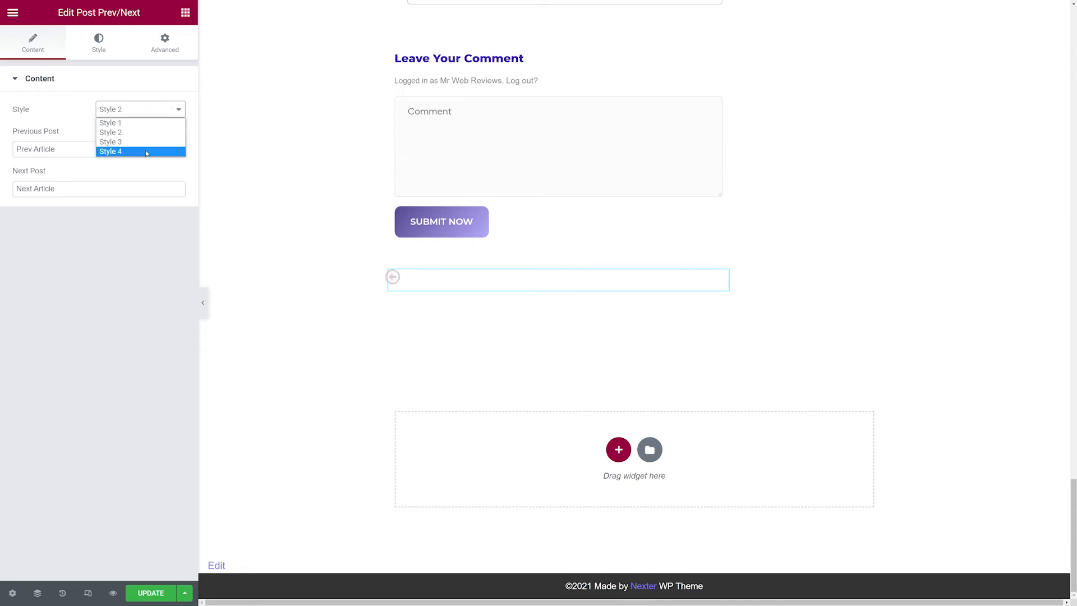
{"action": "left_click", "coordinate": [147, 142]}
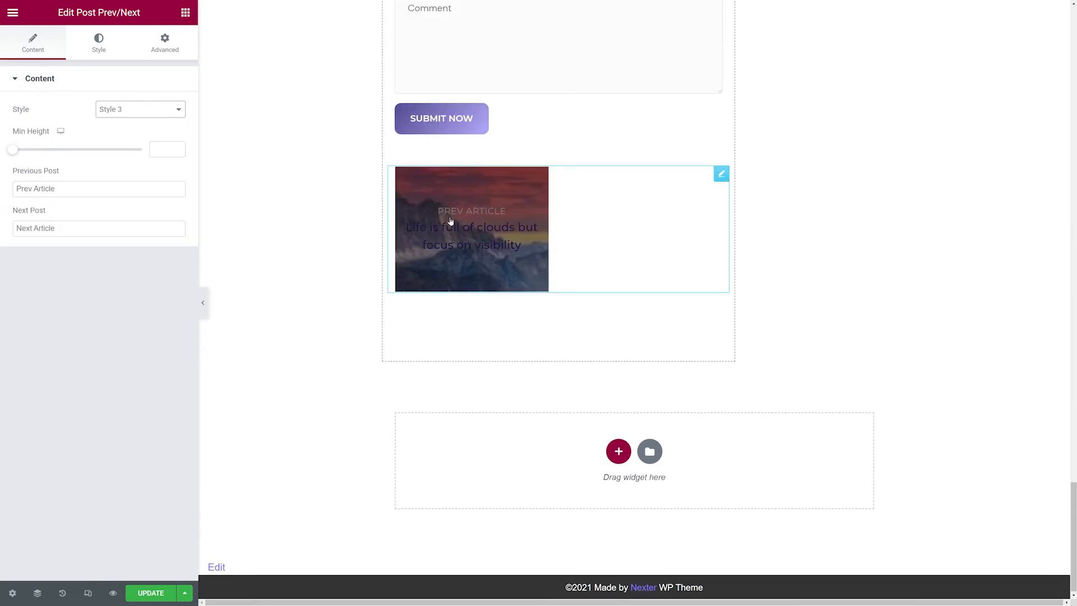
{"action": "left_click", "coordinate": [118, 111]}
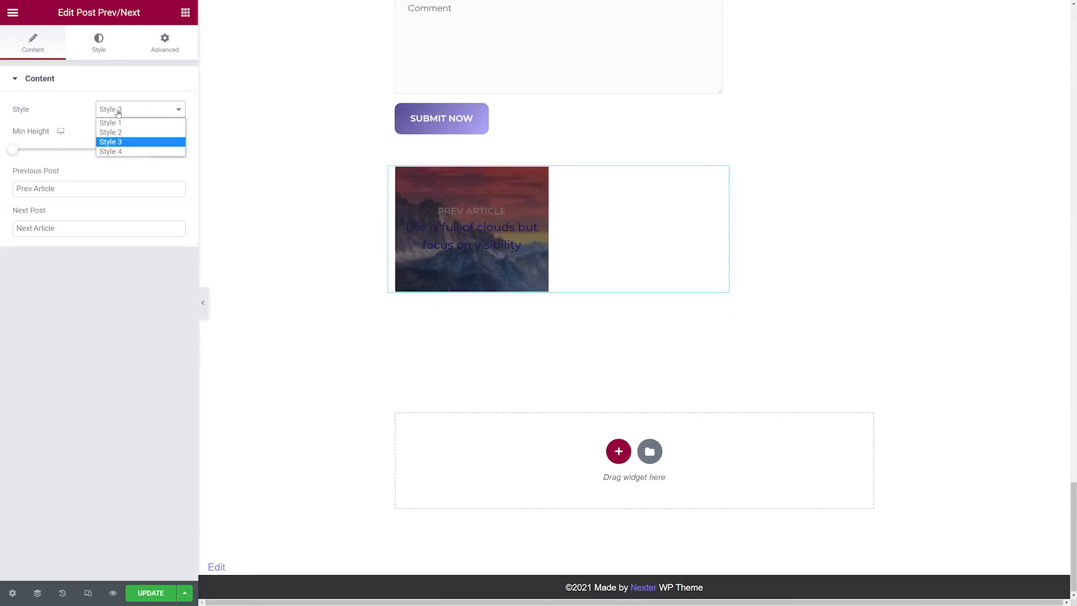
{"action": "left_click", "coordinate": [130, 153]}
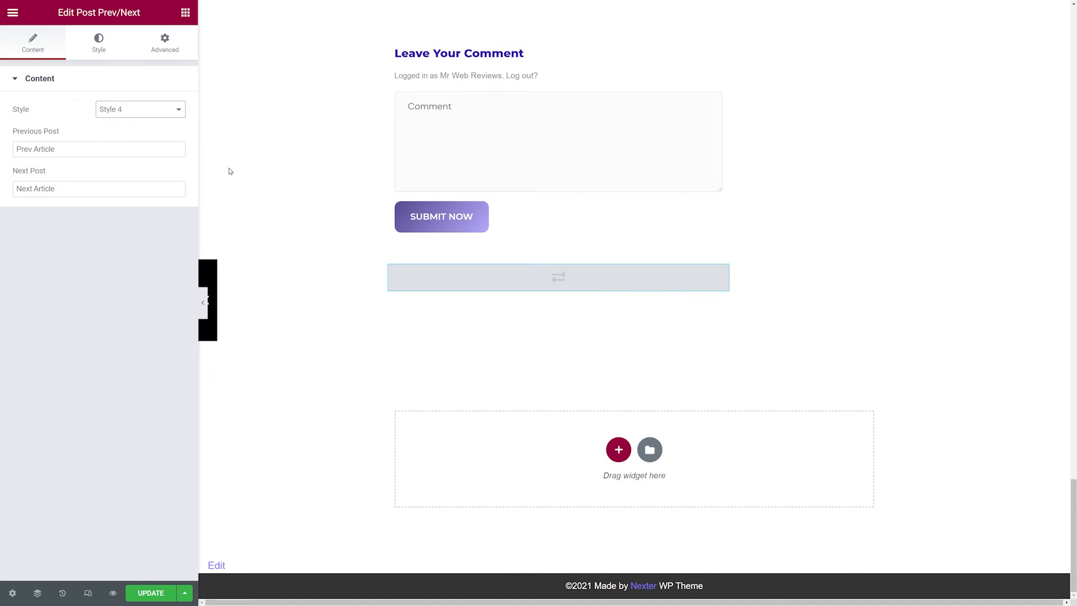
{"action": "mouse_move", "coordinate": [220, 269]}
Open the icon and post content style options of the Style 4 layout.
{"action": "left_click", "coordinate": [99, 50]}
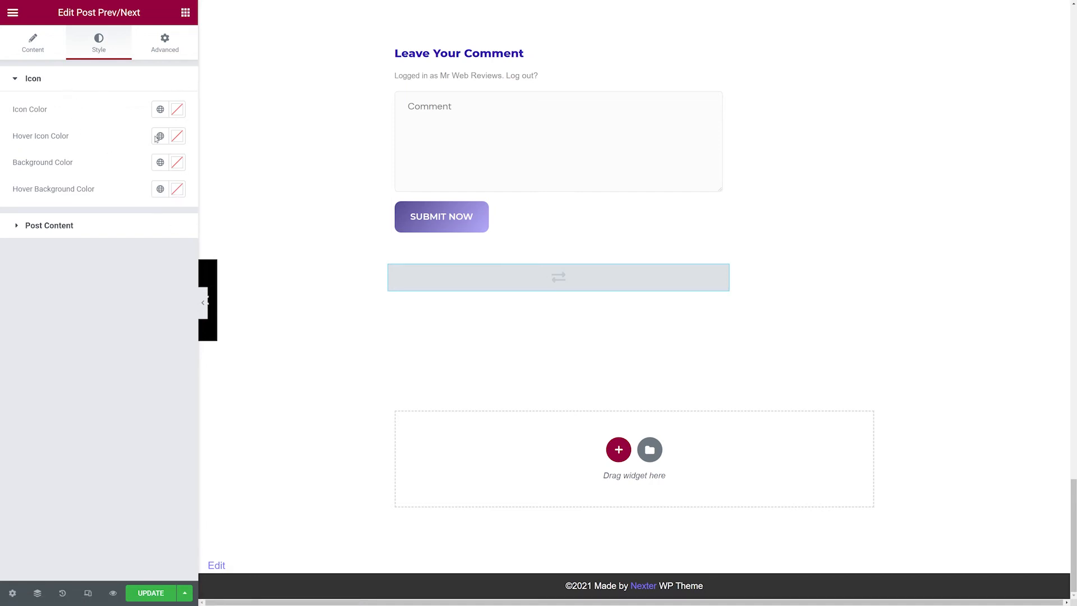
{"action": "left_click", "coordinate": [44, 226]}
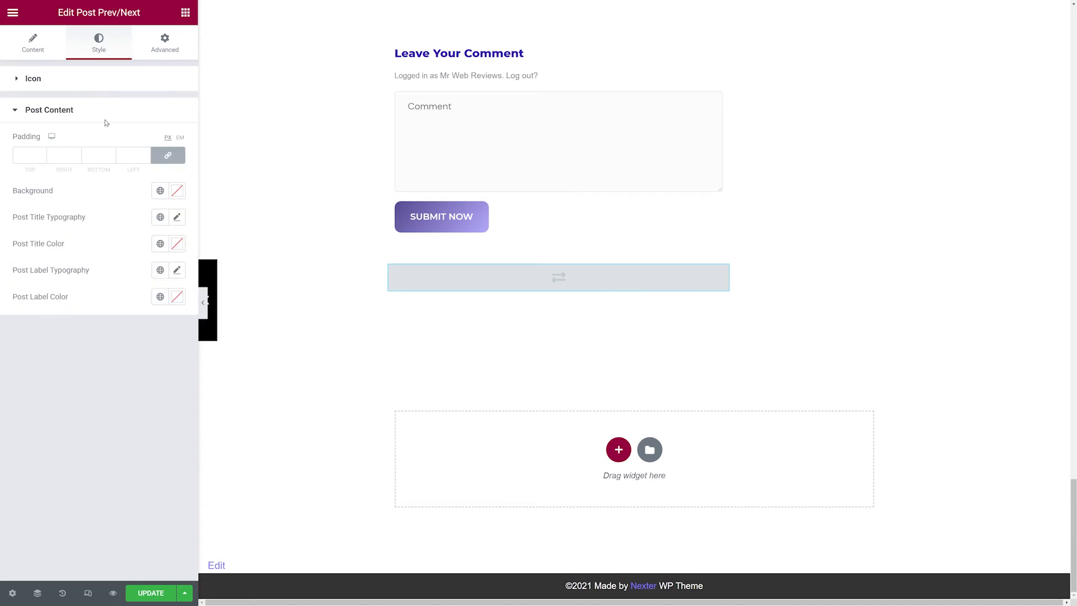
Set the post prev/next widget's style back to Style 1.
{"action": "left_click", "coordinate": [37, 49]}
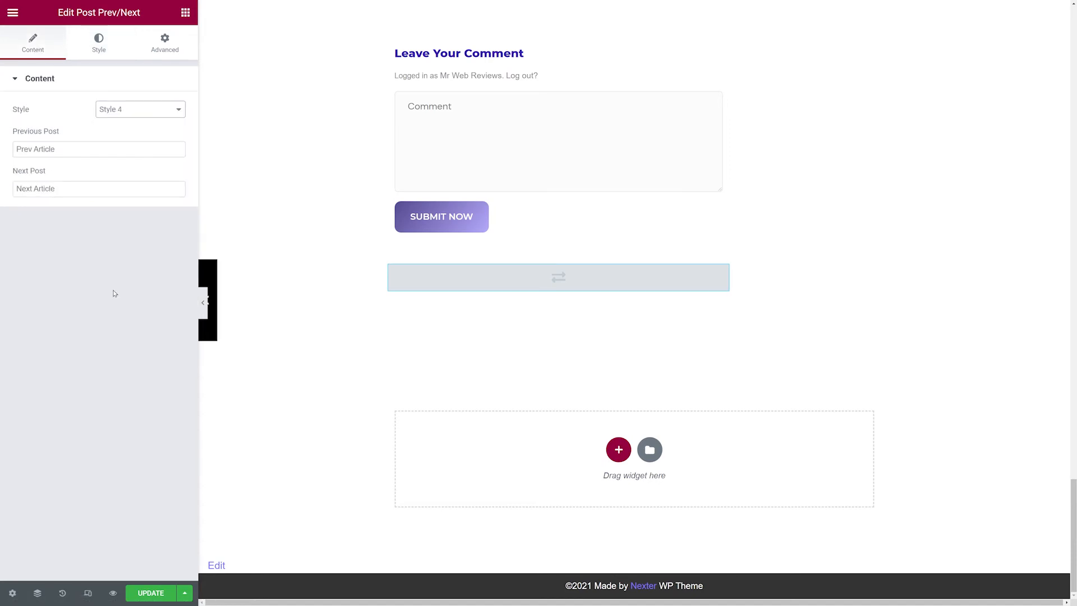
{"action": "left_click", "coordinate": [159, 110]}
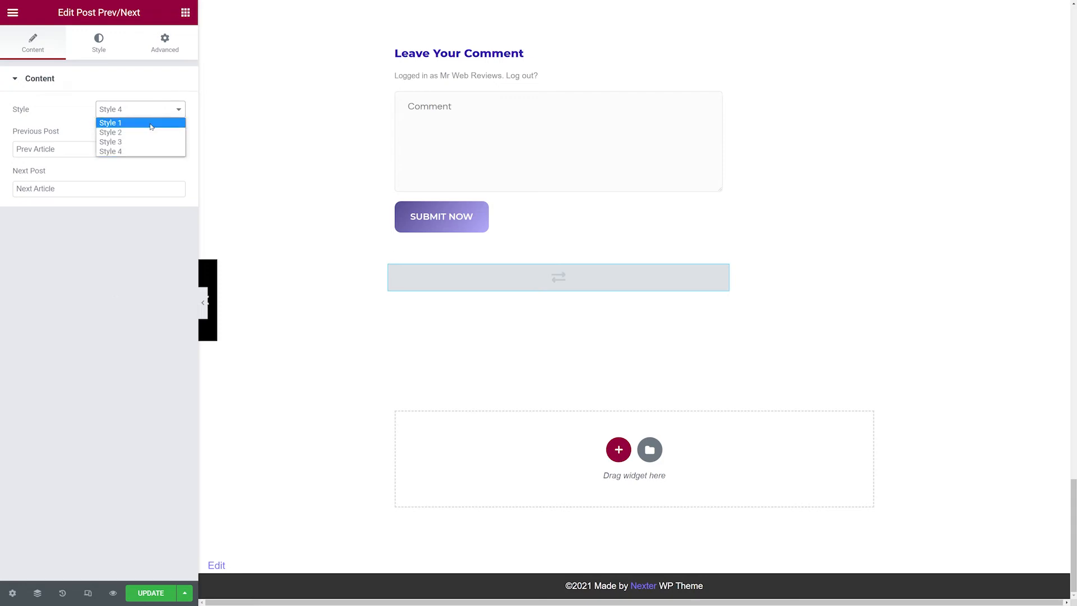
{"action": "left_click", "coordinate": [151, 127]}
Review the post prev/next widget's style sections.
{"action": "left_click", "coordinate": [98, 42]}
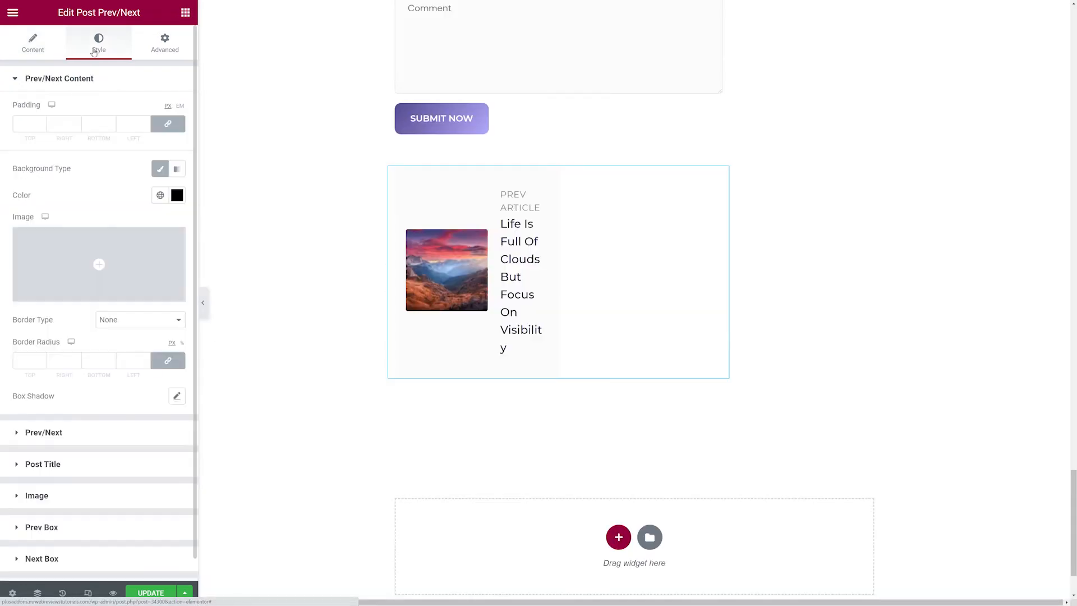
{"action": "left_click", "coordinate": [57, 81]}
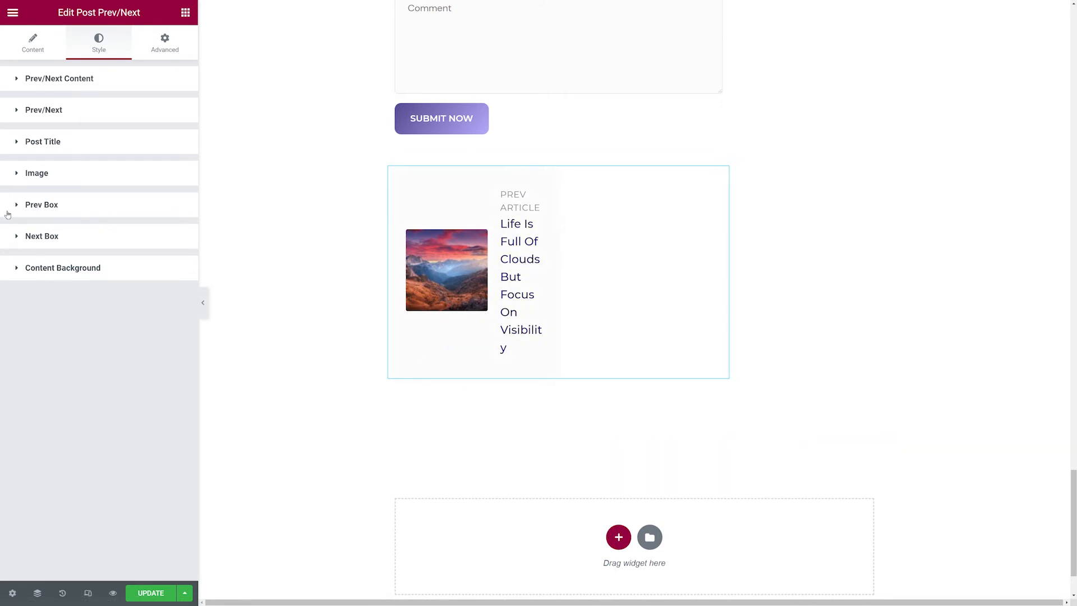
{"action": "left_click", "coordinate": [31, 78]}
{"action": "left_click", "coordinate": [39, 51]}
{"action": "left_click", "coordinate": [147, 108]}
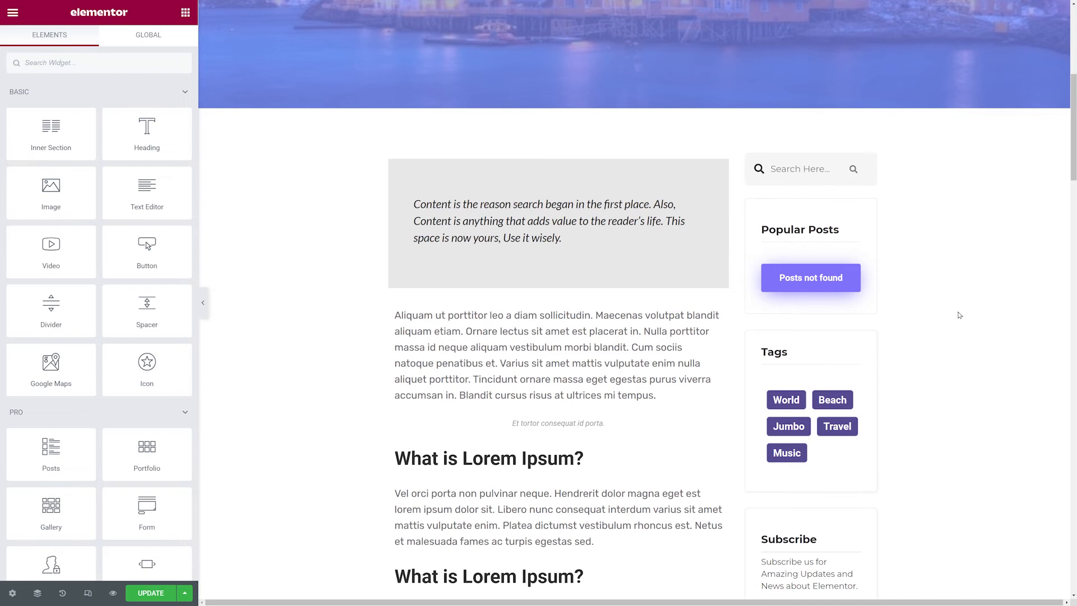
Select the tags post meta widget in the sidebar for editing.
{"action": "scroll", "coordinate": [959, 315], "scroll_direction": "down", "scroll_amount": 3}
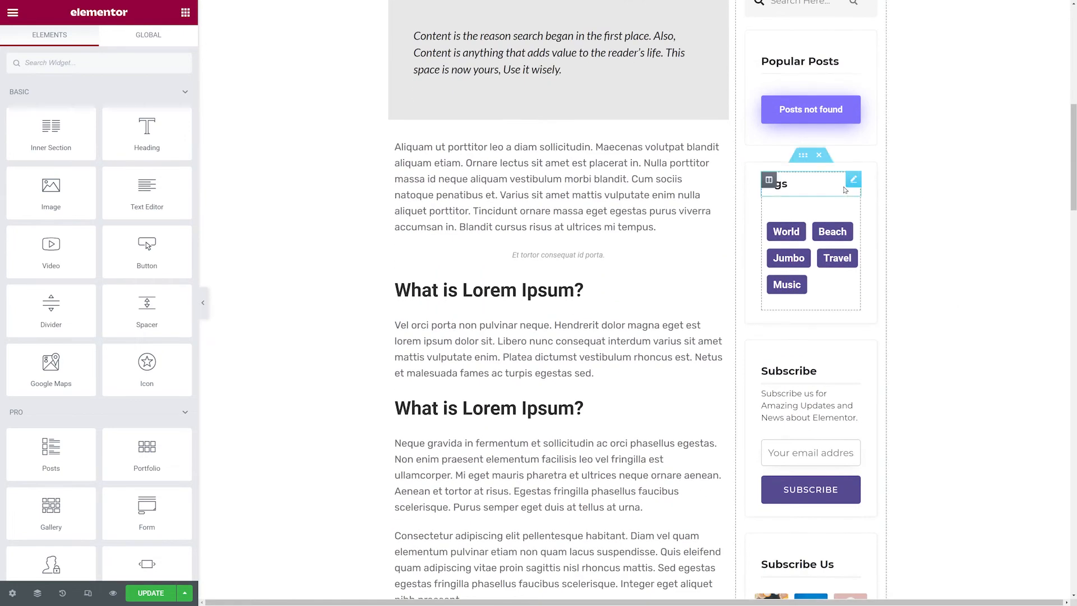
{"action": "left_click", "coordinate": [850, 231]}
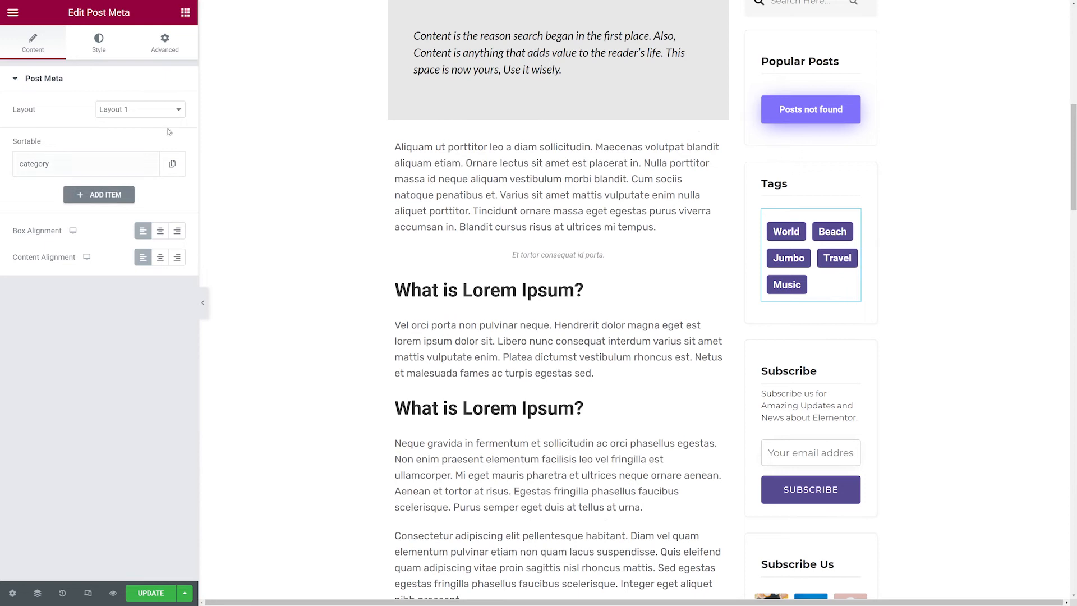
Try Layout 2 for the post meta widget and switch it back to Layout 1.
{"action": "left_click", "coordinate": [175, 112]}
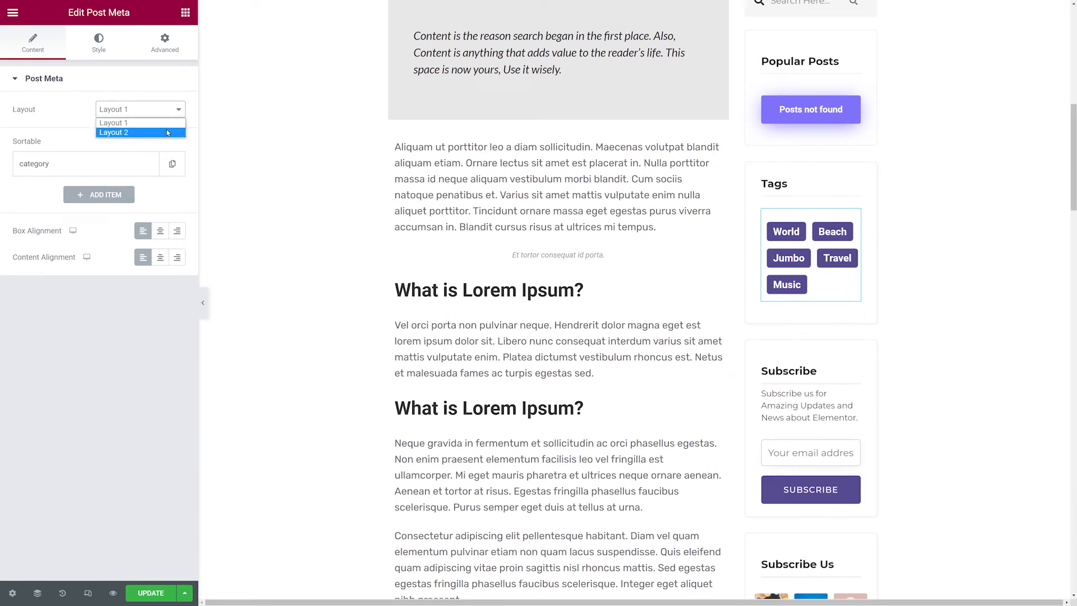
{"action": "left_click", "coordinate": [167, 132]}
{"action": "left_click", "coordinate": [167, 111]}
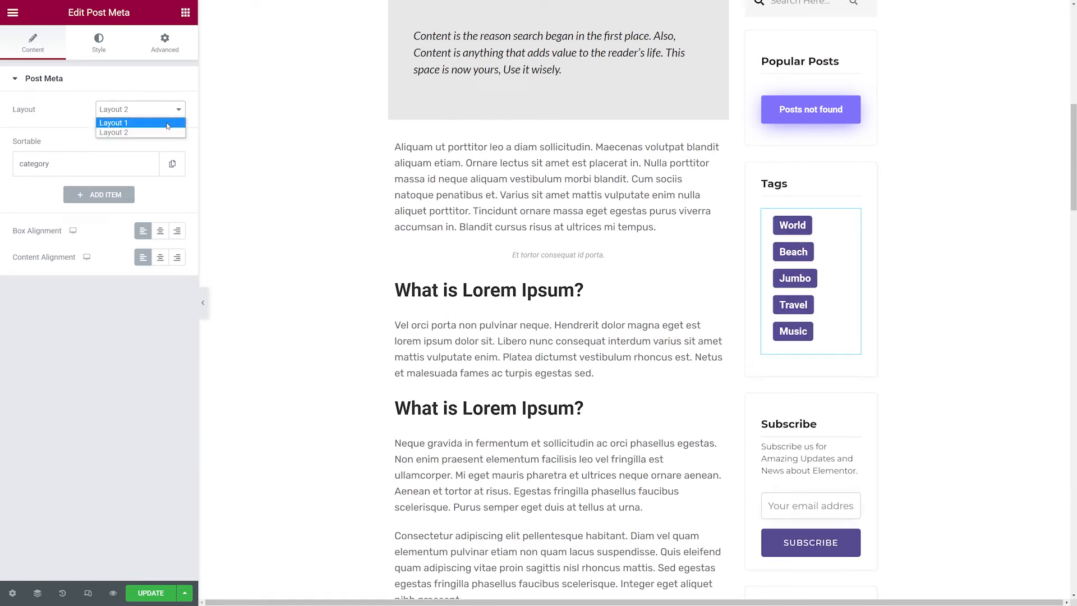
{"action": "left_click", "coordinate": [168, 125]}
Set the existing sortable meta item's taxonomy to post_tag.
{"action": "left_click", "coordinate": [80, 164]}
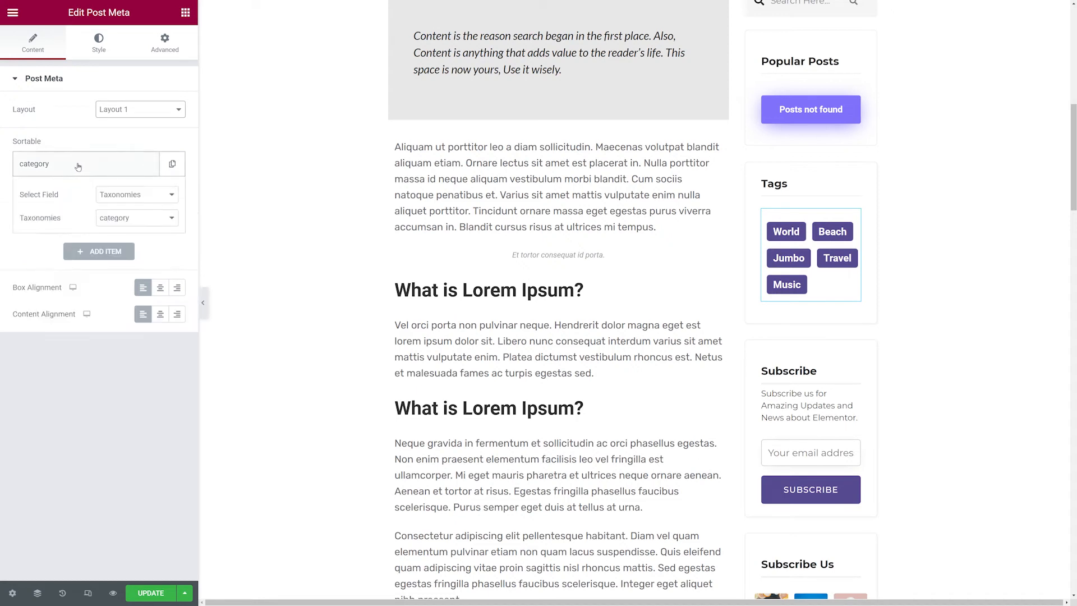
{"action": "left_click", "coordinate": [142, 200]}
{"action": "left_click", "coordinate": [141, 200]}
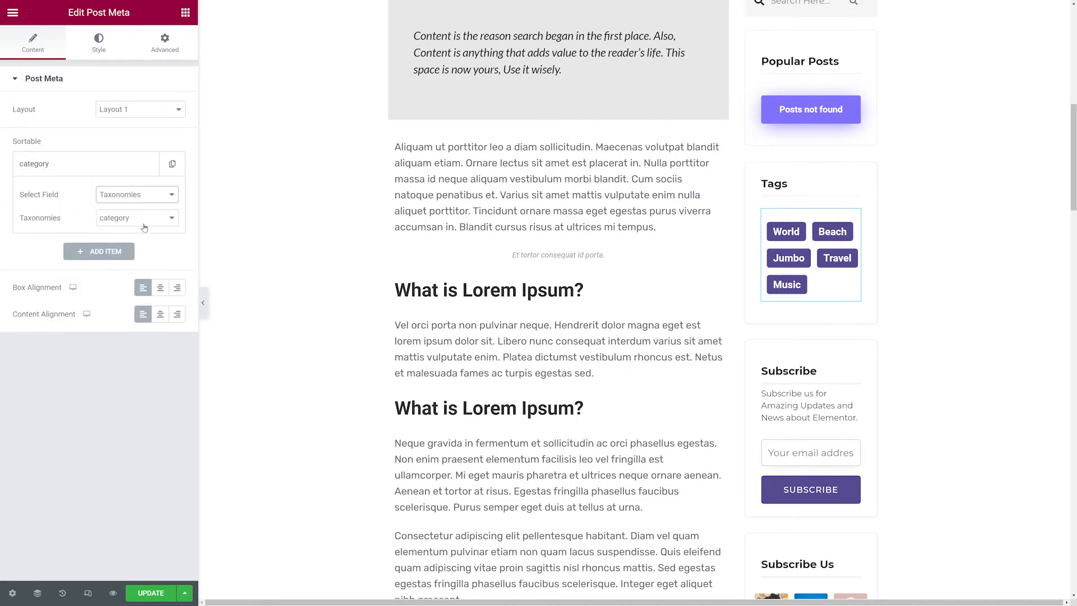
{"action": "left_click", "coordinate": [156, 223]}
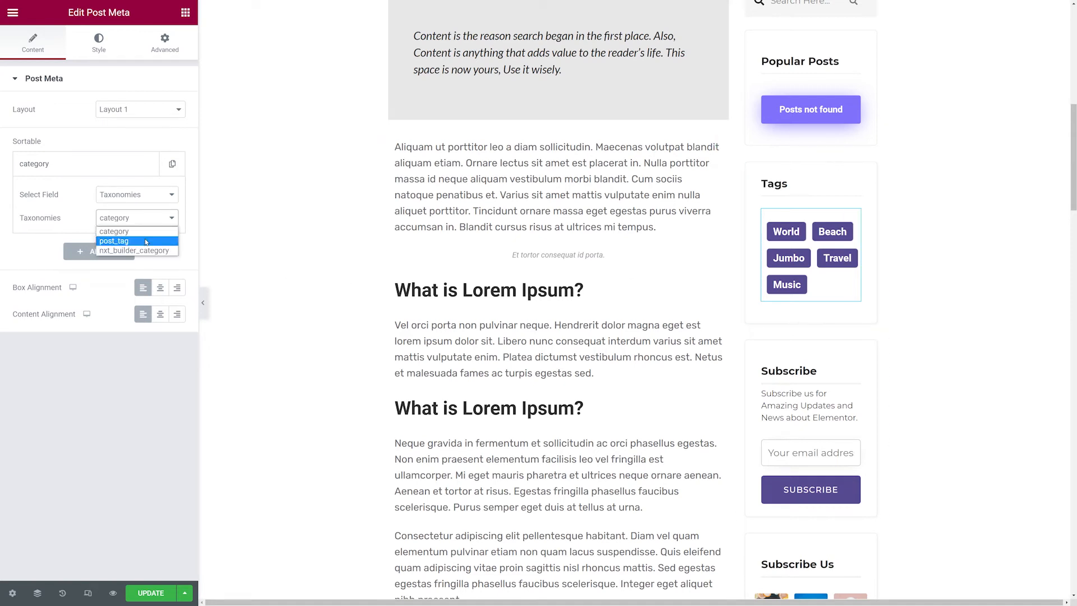
{"action": "left_click", "coordinate": [146, 242]}
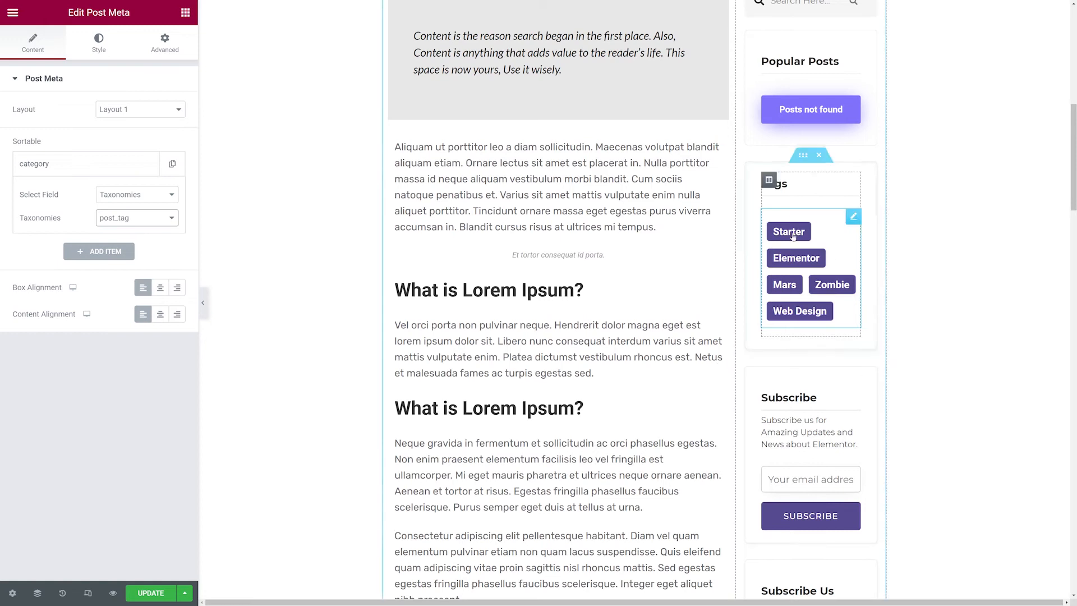
Try adding a second sortable meta item with the Taxonomies field, then remove it.
{"action": "left_click", "coordinate": [95, 258]}
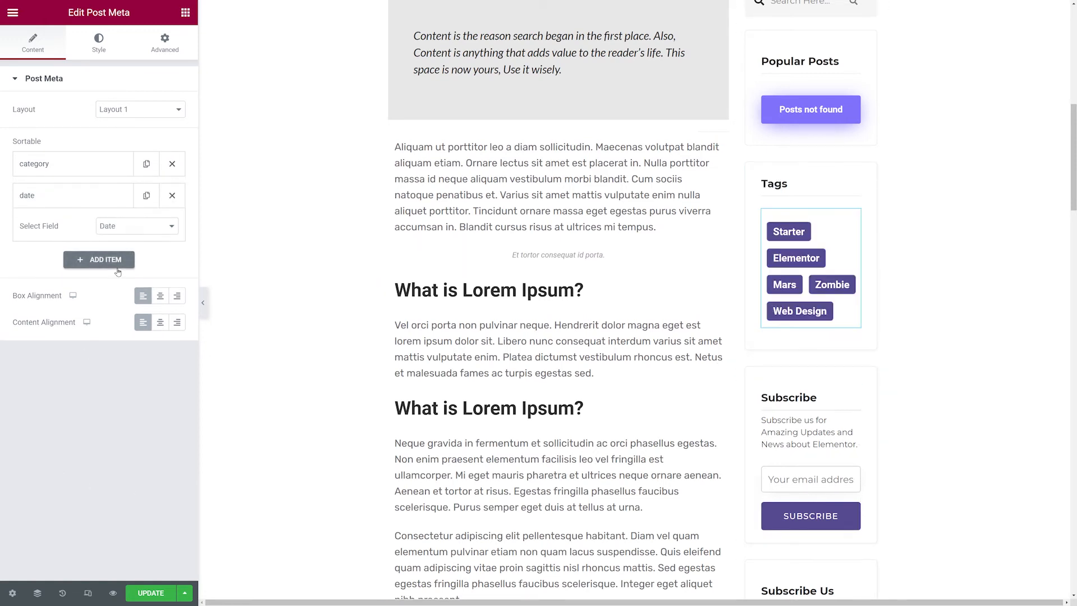
{"action": "left_click", "coordinate": [136, 226]}
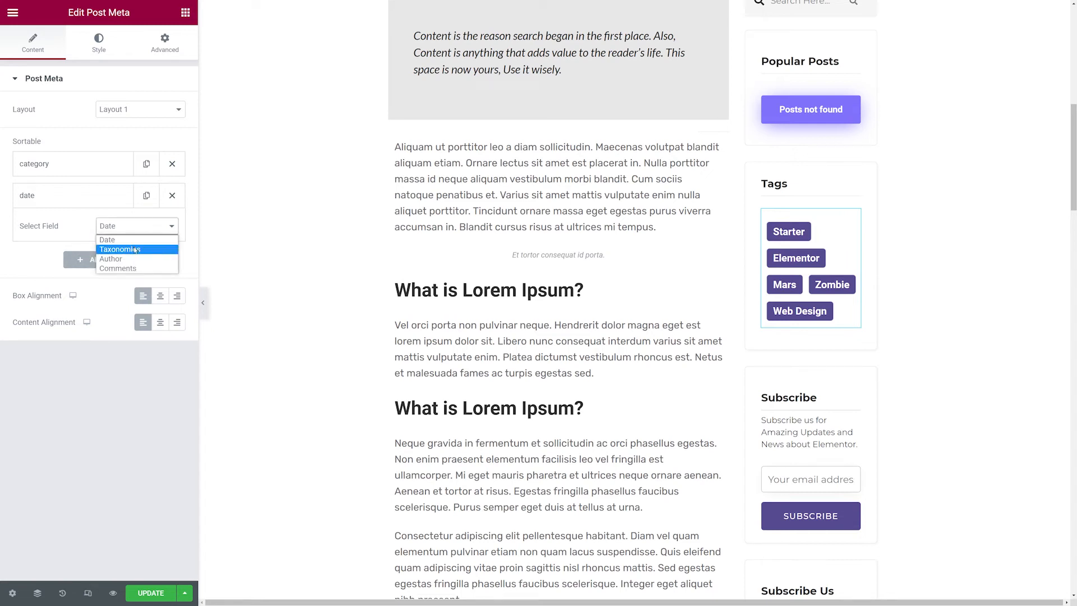
{"action": "left_click", "coordinate": [138, 250]}
{"action": "left_click", "coordinate": [140, 251]}
{"action": "left_click", "coordinate": [141, 264]}
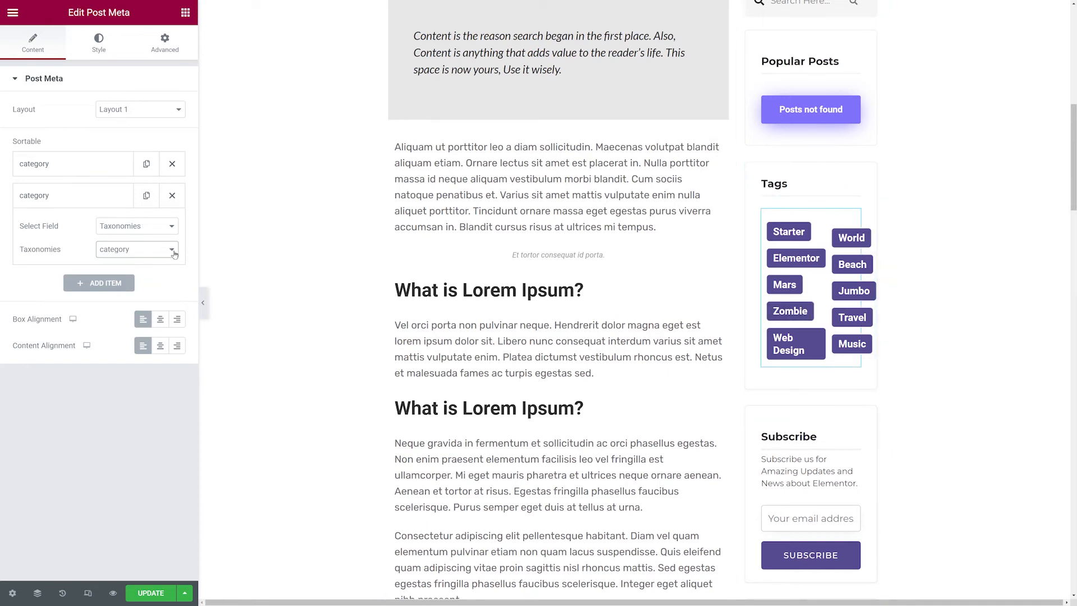
{"action": "left_click", "coordinate": [149, 247]}
{"action": "left_click", "coordinate": [150, 251]}
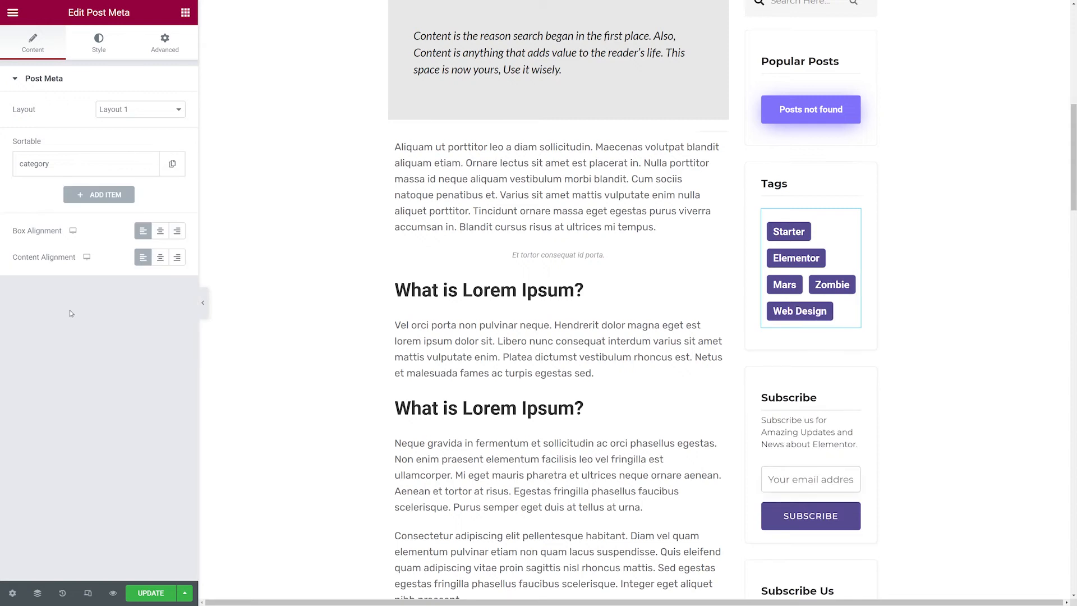
Review the post meta widget's style sections and scroll through the rest of the post preview.
{"action": "left_click", "coordinate": [97, 50]}
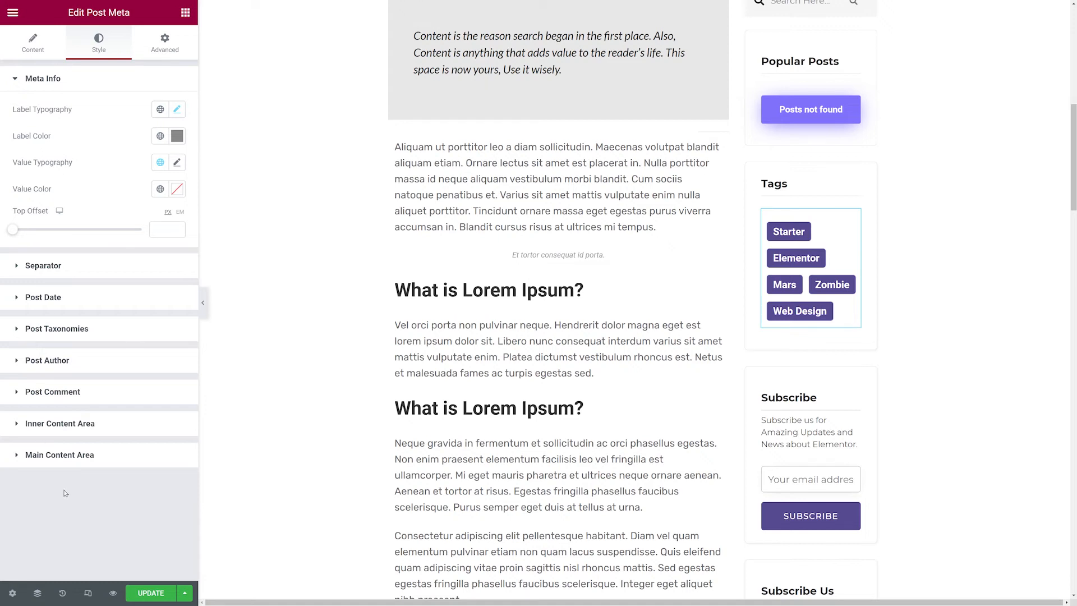
{"action": "scroll", "coordinate": [923, 323], "scroll_direction": "down", "scroll_amount": 3}
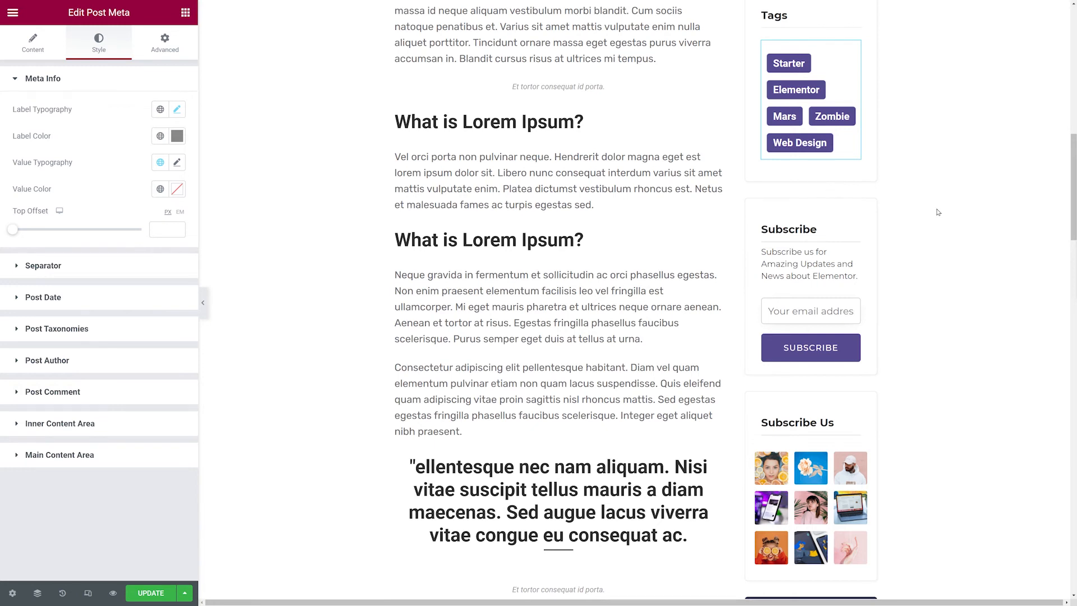
{"action": "scroll", "coordinate": [938, 212], "scroll_direction": "down", "scroll_amount": 3}
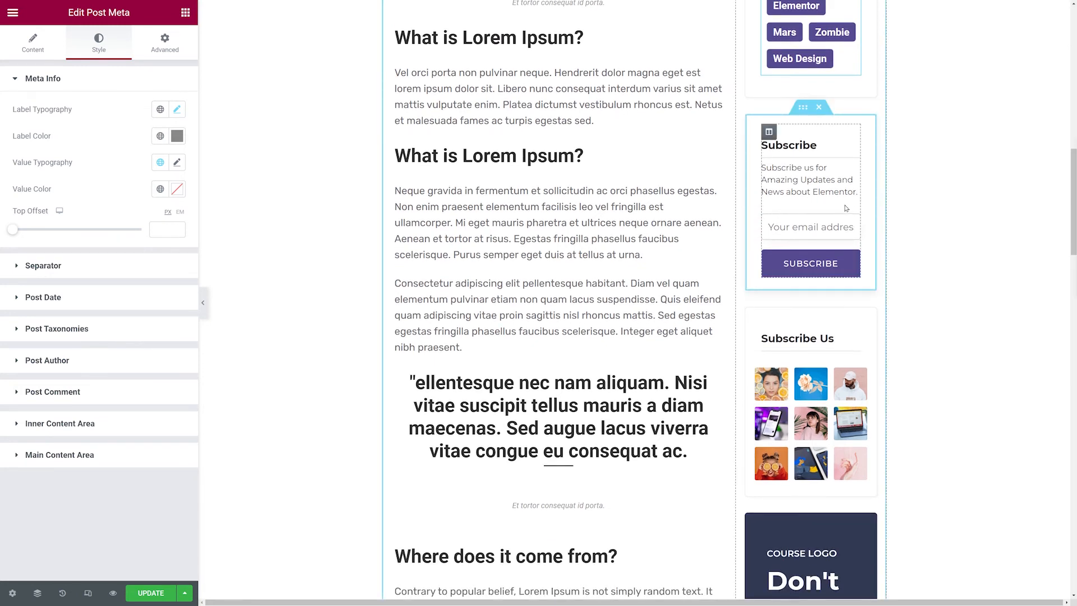
{"action": "scroll", "coordinate": [915, 213], "scroll_direction": "down", "scroll_amount": 2}
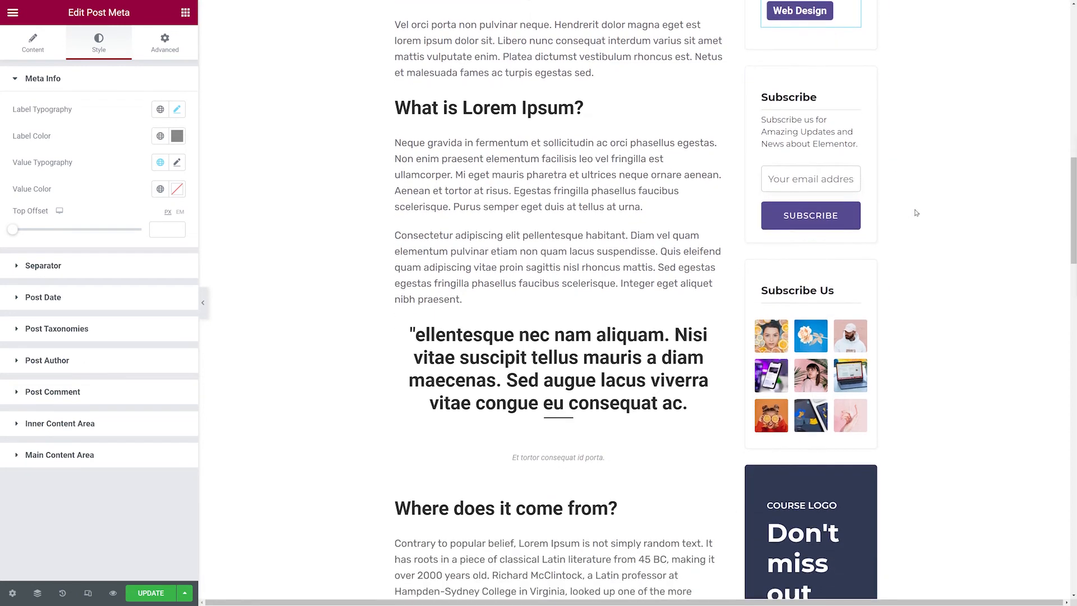
{"action": "scroll", "coordinate": [915, 213], "scroll_direction": "down", "scroll_amount": 2}
{"action": "scroll", "coordinate": [926, 242], "scroll_direction": "down", "scroll_amount": 3}
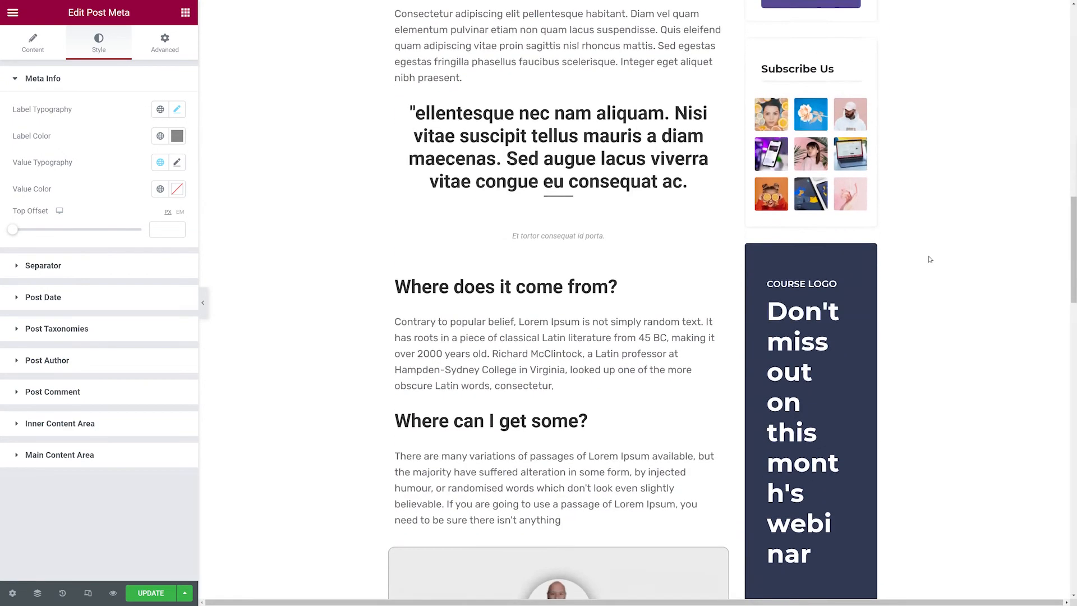
{"action": "scroll", "coordinate": [929, 259], "scroll_direction": "down", "scroll_amount": 2}
{"action": "scroll", "coordinate": [934, 258], "scroll_direction": "down", "scroll_amount": 2}
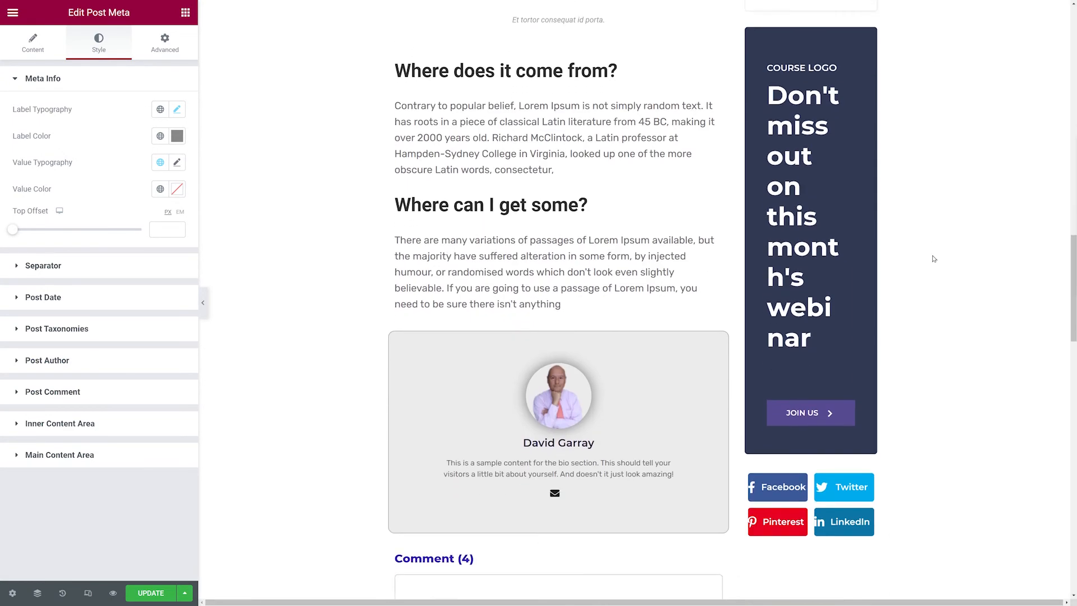
{"action": "scroll", "coordinate": [934, 259], "scroll_direction": "down", "scroll_amount": 3}
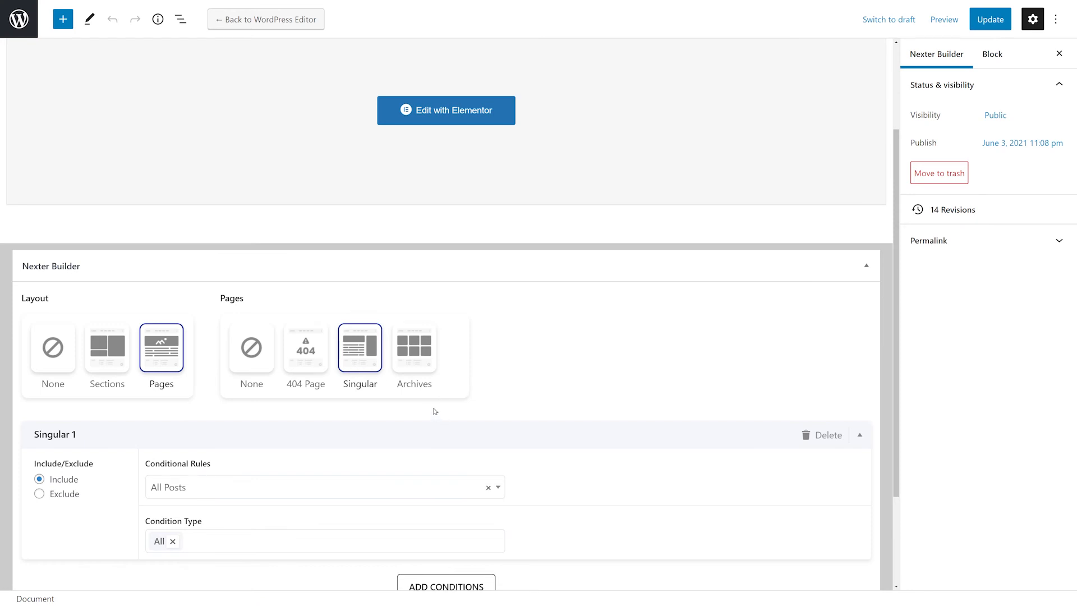
Switch the template's page type to Archives and browse the conditional rules options.
{"action": "left_click", "coordinate": [419, 368]}
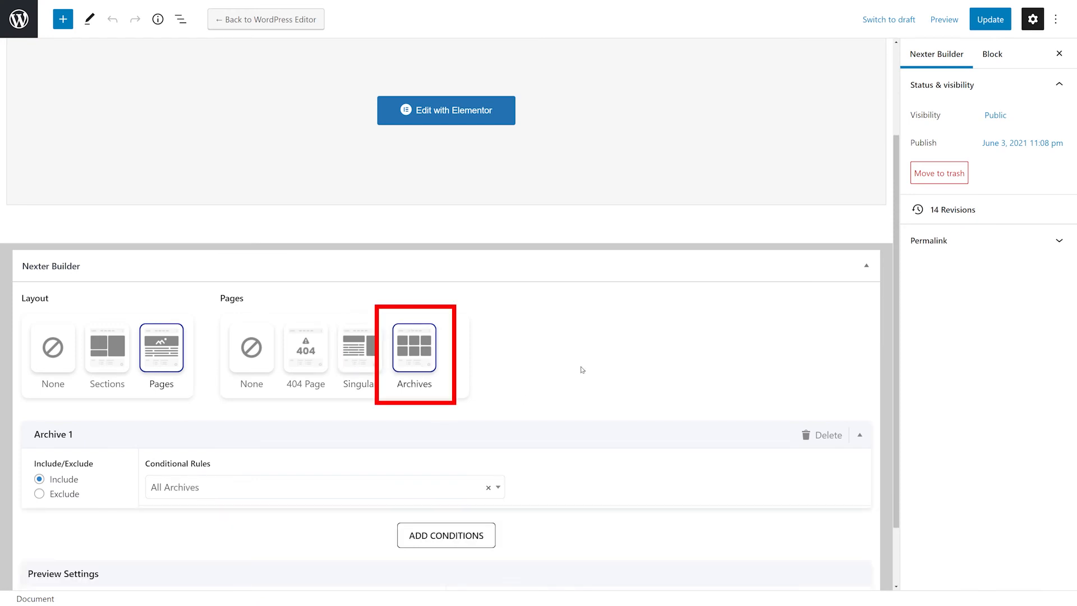
{"action": "scroll", "coordinate": [582, 369], "scroll_direction": "down", "scroll_amount": 2}
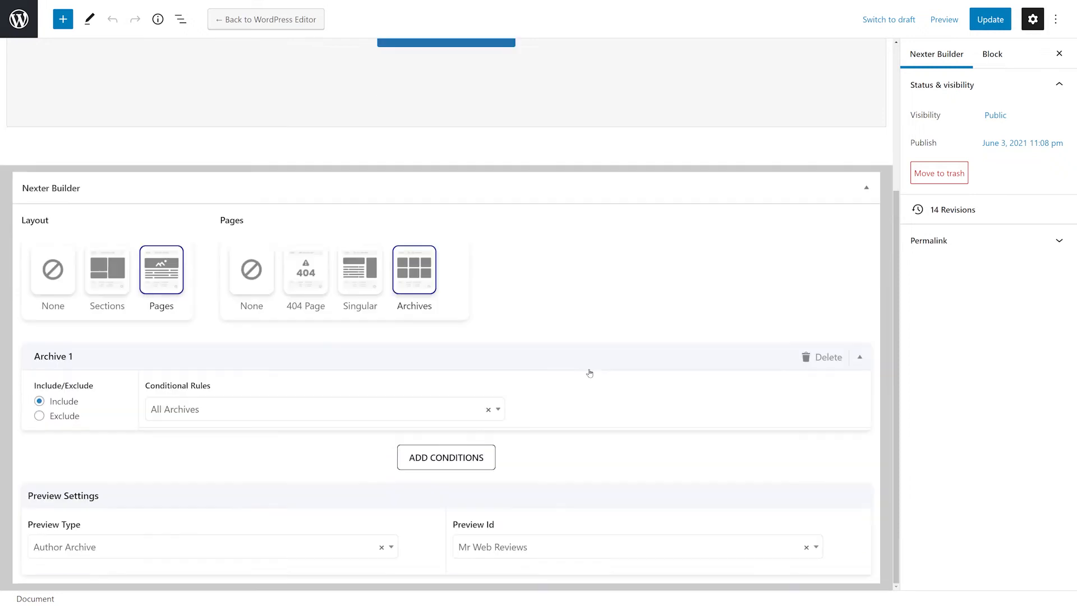
{"action": "left_click", "coordinate": [497, 410]}
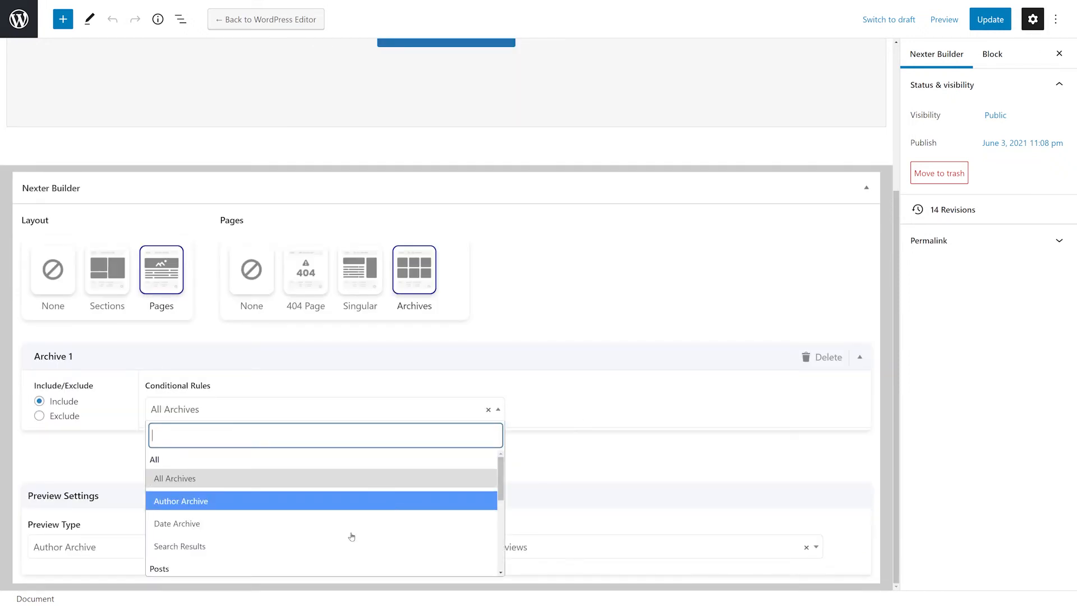
{"action": "scroll", "coordinate": [344, 545], "scroll_direction": "down", "scroll_amount": 3}
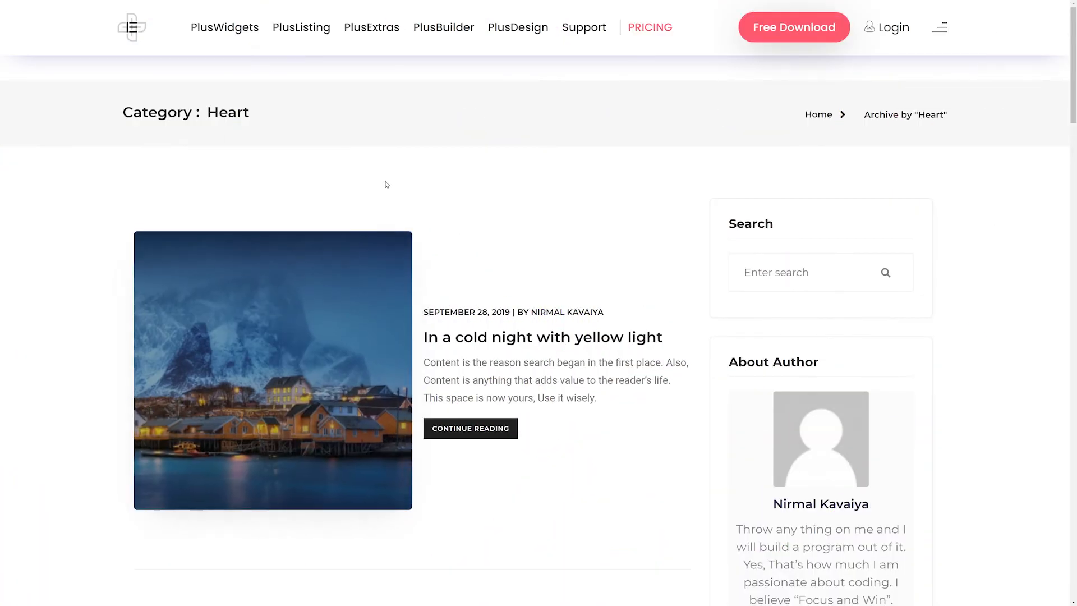
Examine the live category archive page for Heart on the demo site.
{"action": "left_click_drag", "start_coordinate": [214, 115], "coordinate": [260, 137]}
{"action": "left_click", "coordinate": [506, 210]}
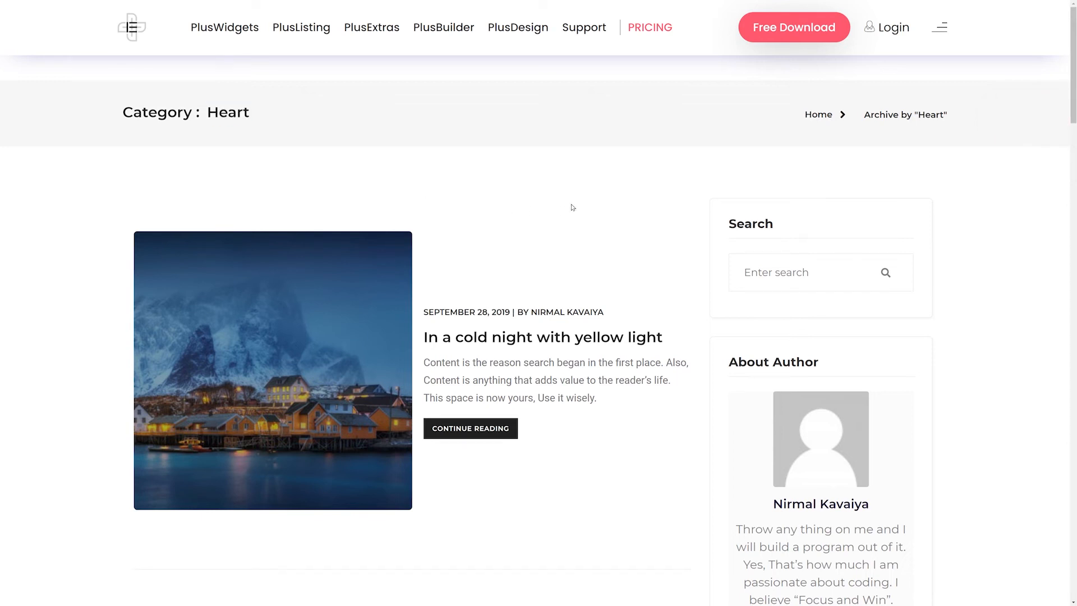
{"action": "scroll", "coordinate": [572, 208], "scroll_direction": "down", "scroll_amount": 6}
{"action": "scroll", "coordinate": [594, 217], "scroll_direction": "down", "scroll_amount": 10}
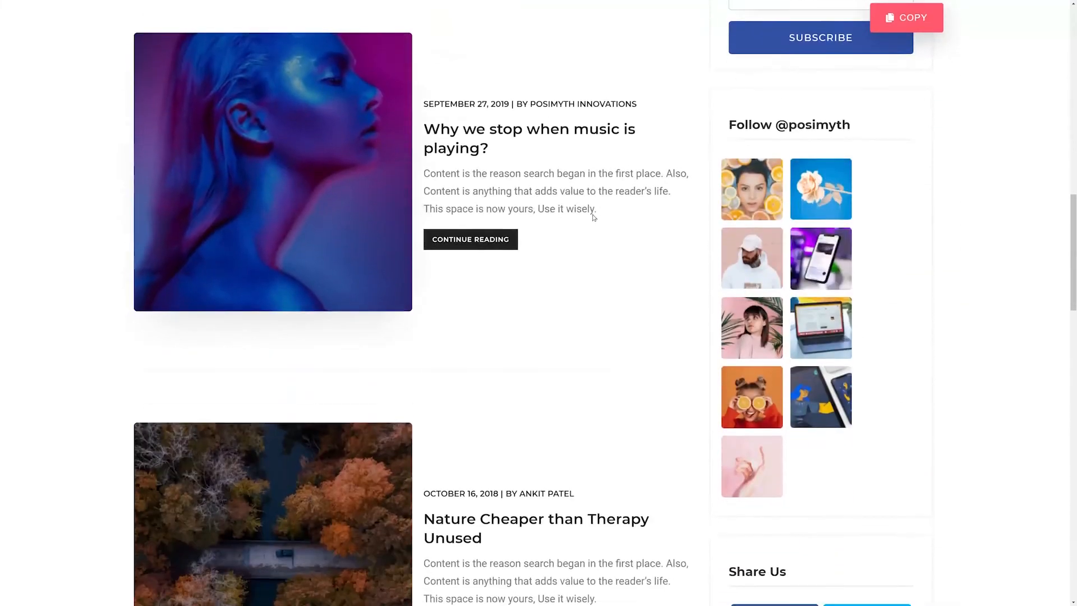
{"action": "scroll", "coordinate": [593, 217], "scroll_direction": "down", "scroll_amount": 6}
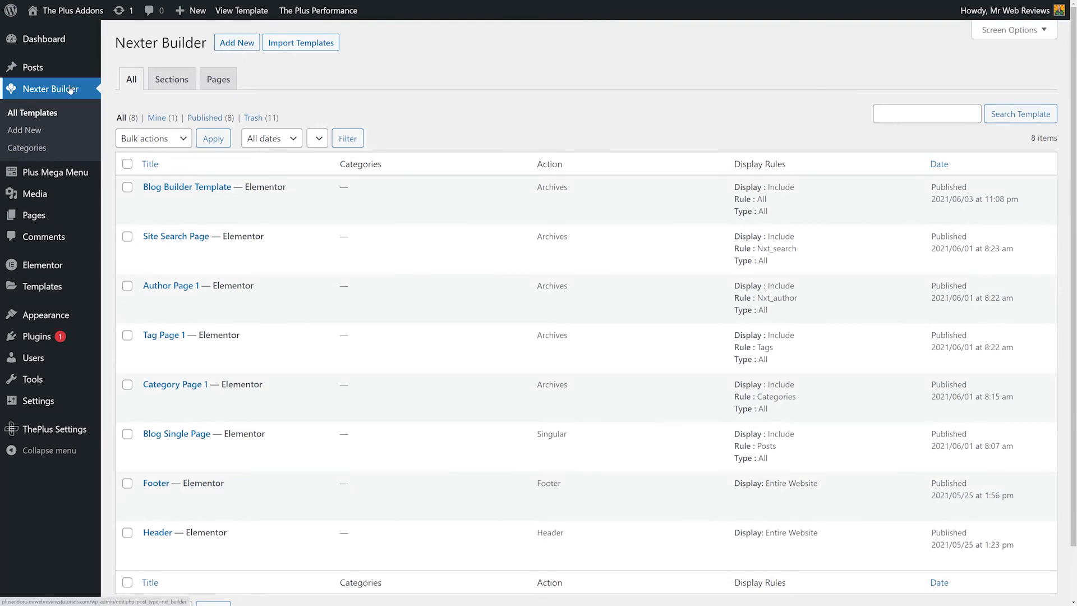
Add a new Nexter Builder template titled Category Page Template.
{"action": "left_click", "coordinate": [237, 44]}
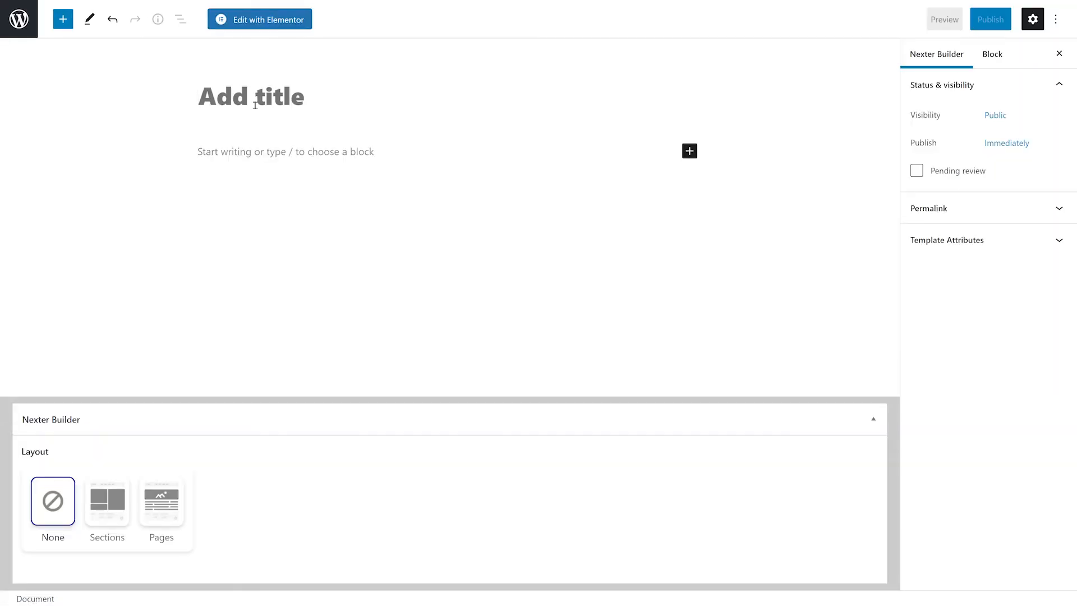
{"action": "left_click", "coordinate": [255, 105]}
{"action": "type", "text": "Category Page Template"}
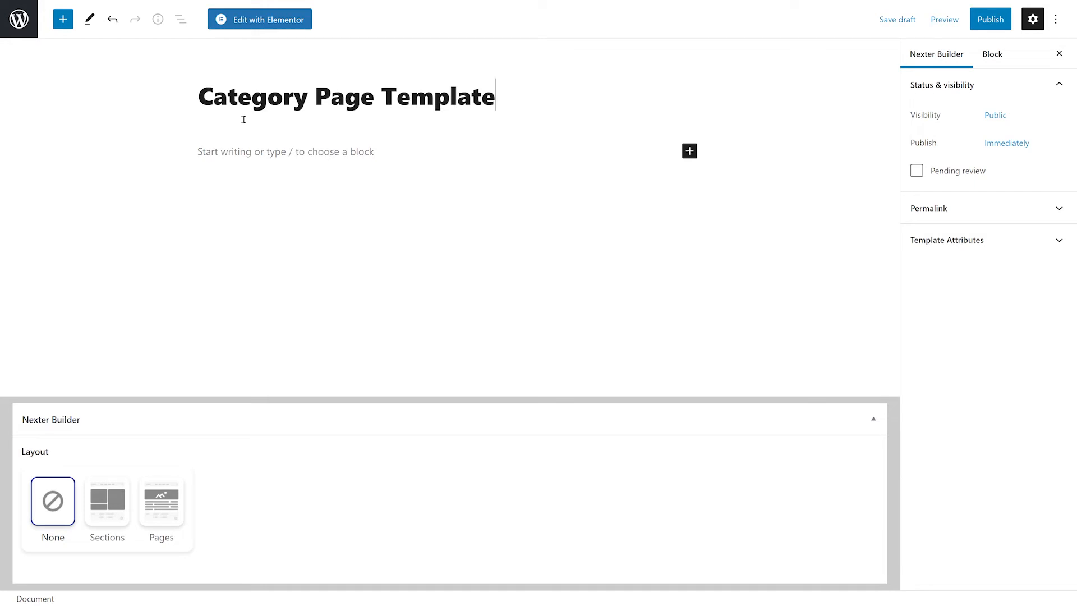
Set the template to a Pages layout of type Archives with the conditional rule Posts : Categories.
{"action": "left_click", "coordinate": [166, 516]}
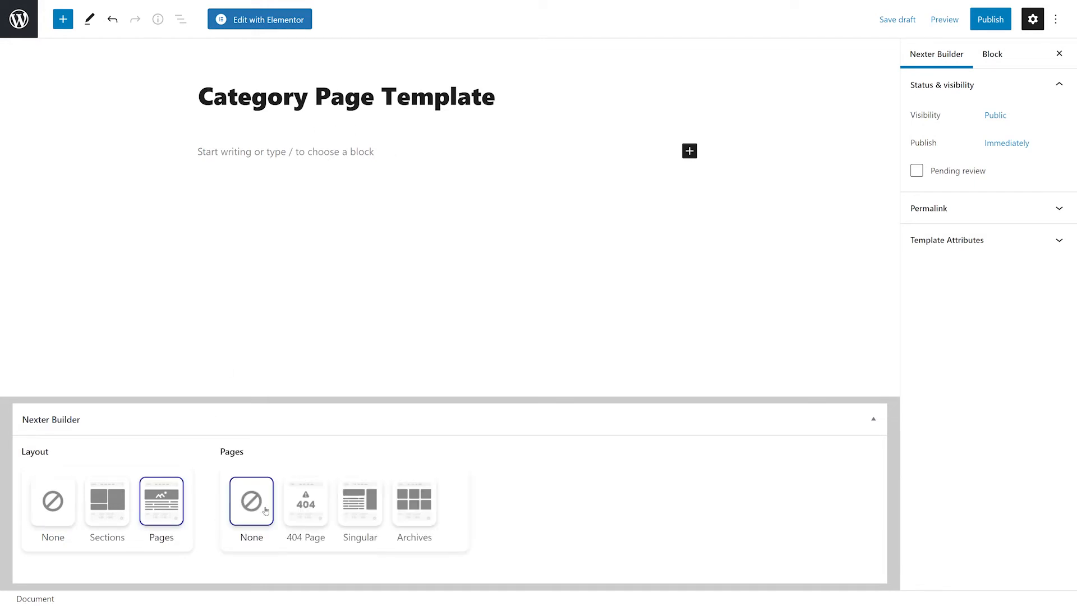
{"action": "left_click", "coordinate": [415, 502]}
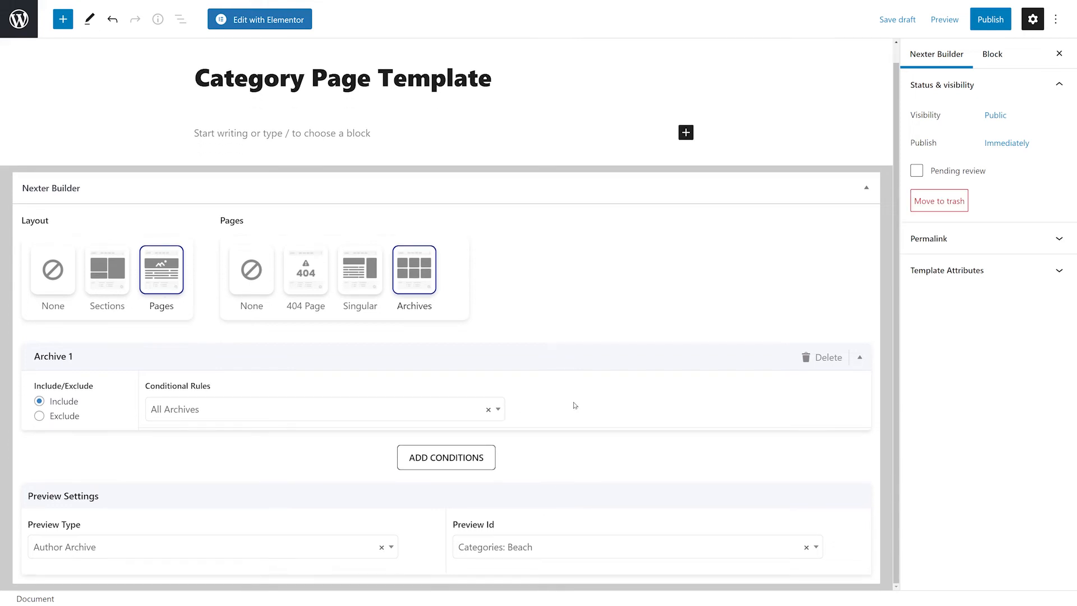
{"action": "left_click", "coordinate": [503, 416]}
{"action": "scroll", "coordinate": [372, 509], "scroll_direction": "down", "scroll_amount": 3}
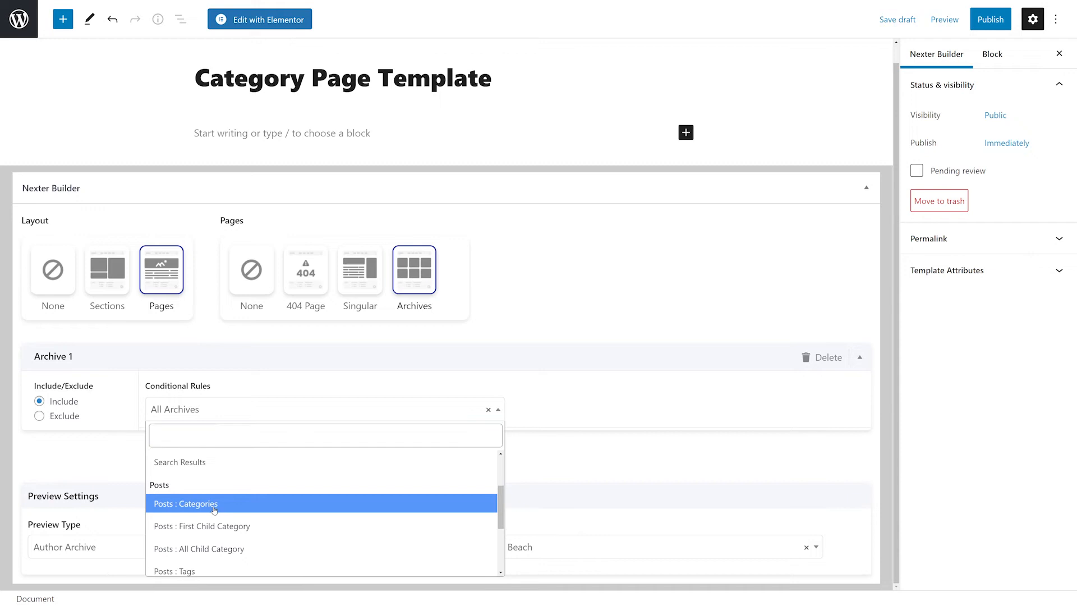
{"action": "left_click", "coordinate": [233, 504]}
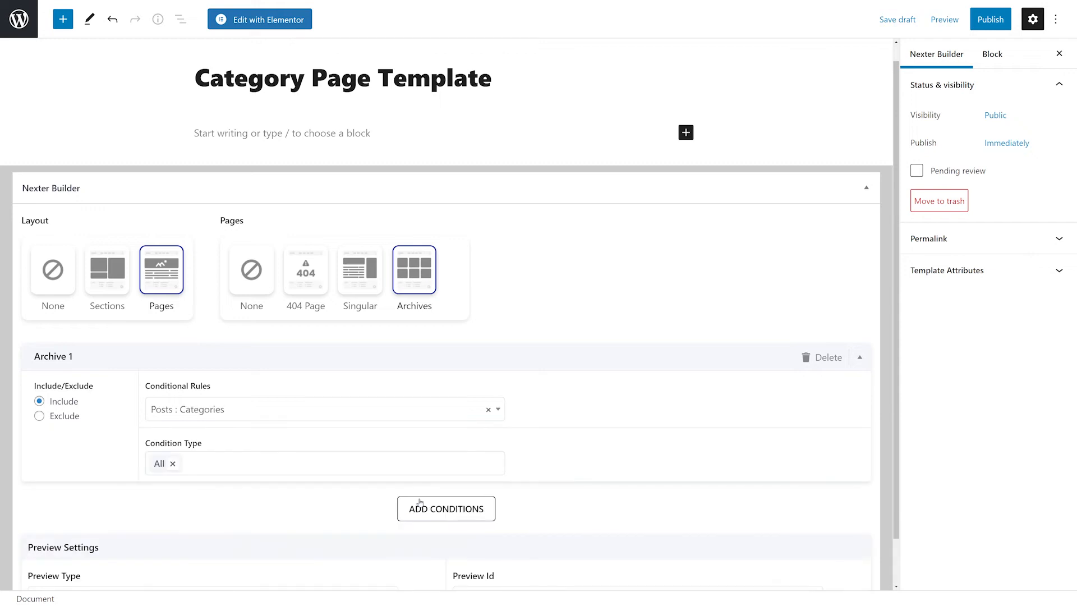
Try limiting the condition type to the Beach and Clouds categories, then restore it to All.
{"action": "left_click", "coordinate": [172, 462]}
{"action": "left_click", "coordinate": [210, 508]}
{"action": "left_click", "coordinate": [274, 469]}
{"action": "left_click", "coordinate": [249, 530]}
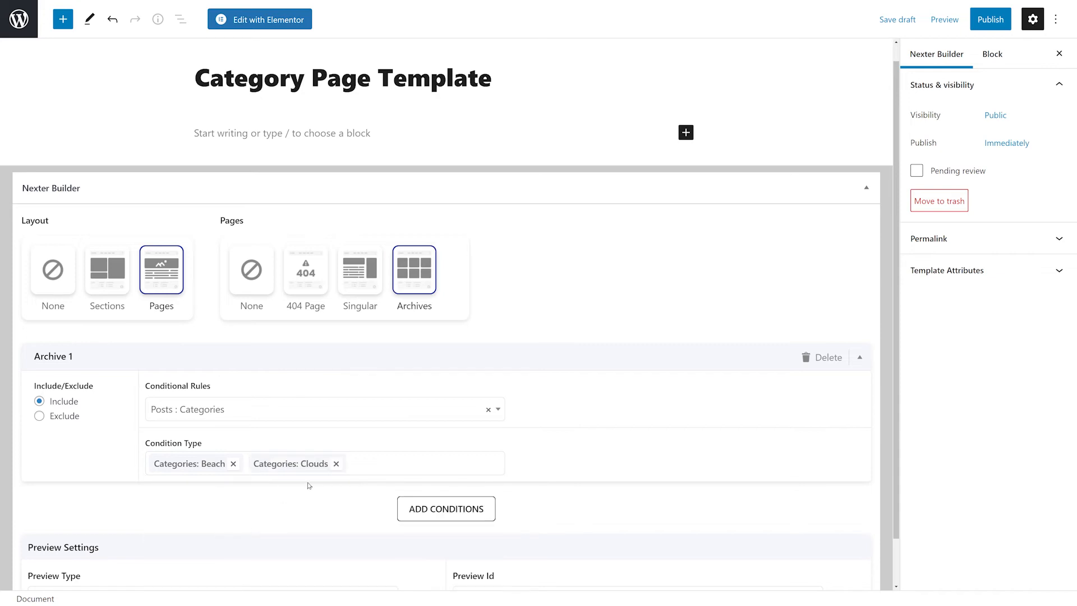
{"action": "left_click", "coordinate": [336, 463]}
{"action": "left_click", "coordinate": [232, 463]}
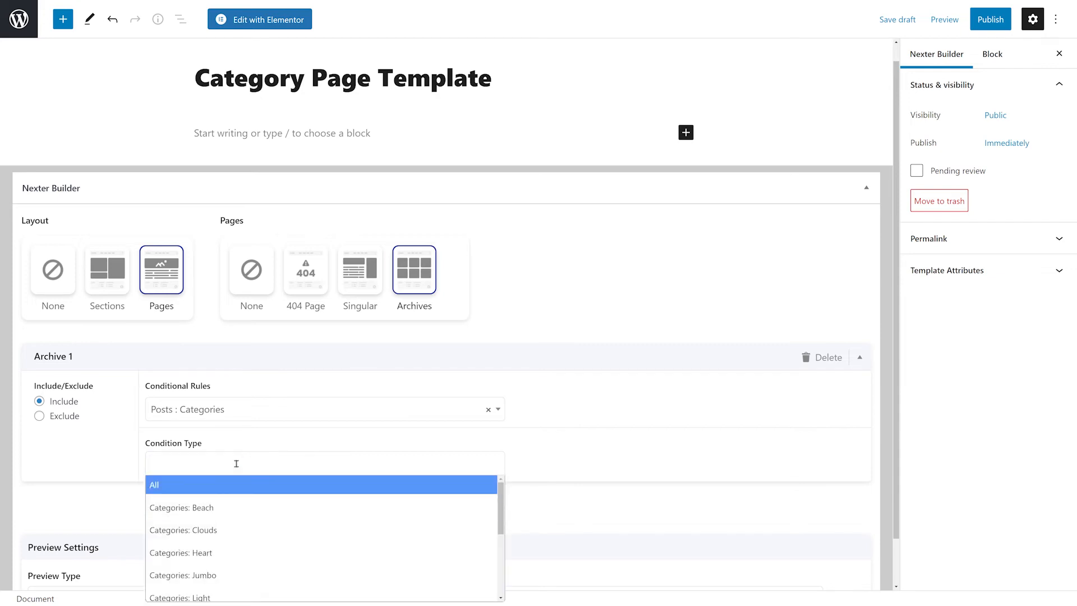
{"action": "left_click", "coordinate": [186, 486]}
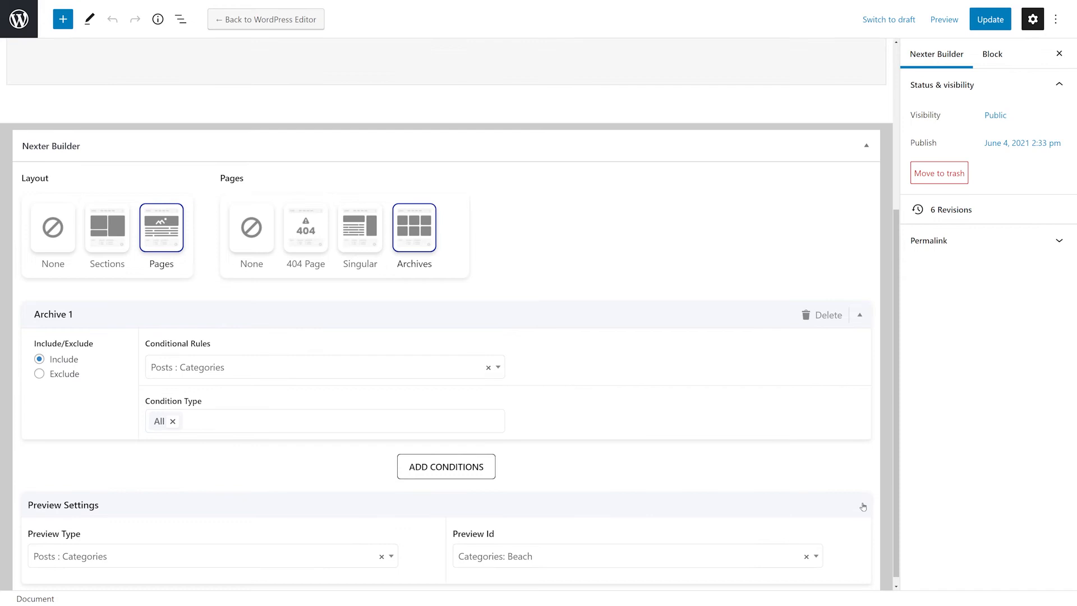
Set the preview settings to Posts : Categories with Categories: Beach, then publish the template.
{"action": "scroll", "coordinate": [864, 469], "scroll_direction": "down", "scroll_amount": 1}
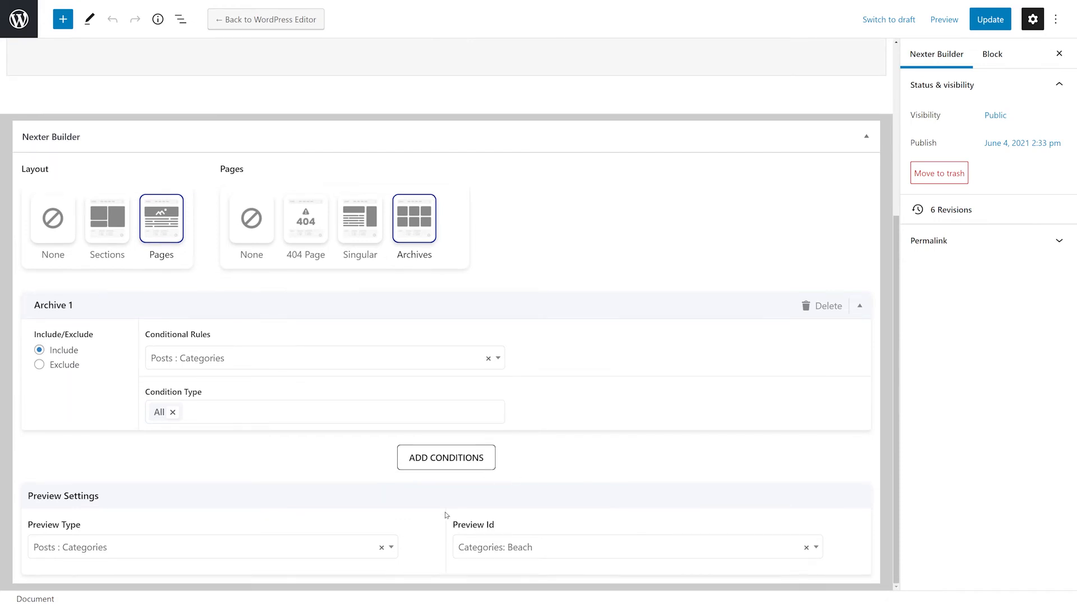
{"action": "left_click", "coordinate": [394, 552]}
{"action": "left_click", "coordinate": [123, 481]}
{"action": "left_click", "coordinate": [819, 547]}
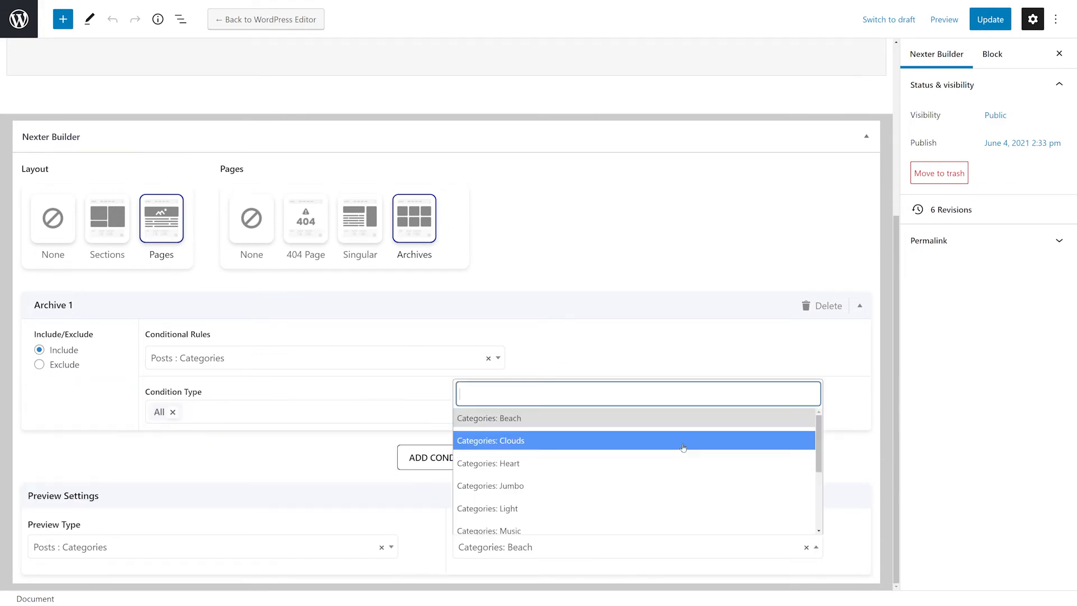
{"action": "left_click", "coordinate": [516, 421]}
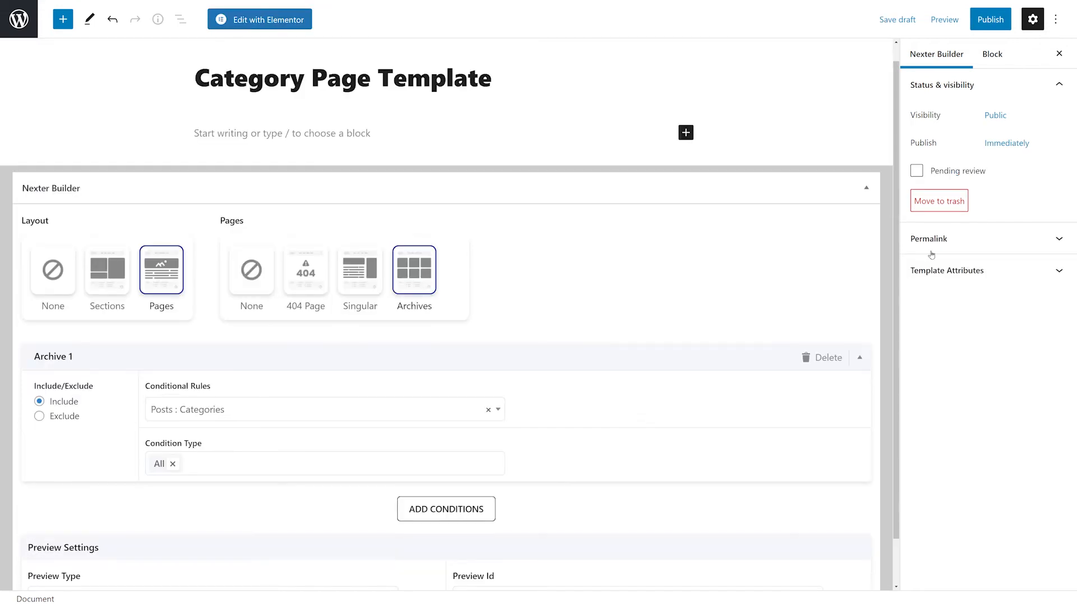
{"action": "left_click", "coordinate": [1000, 19]}
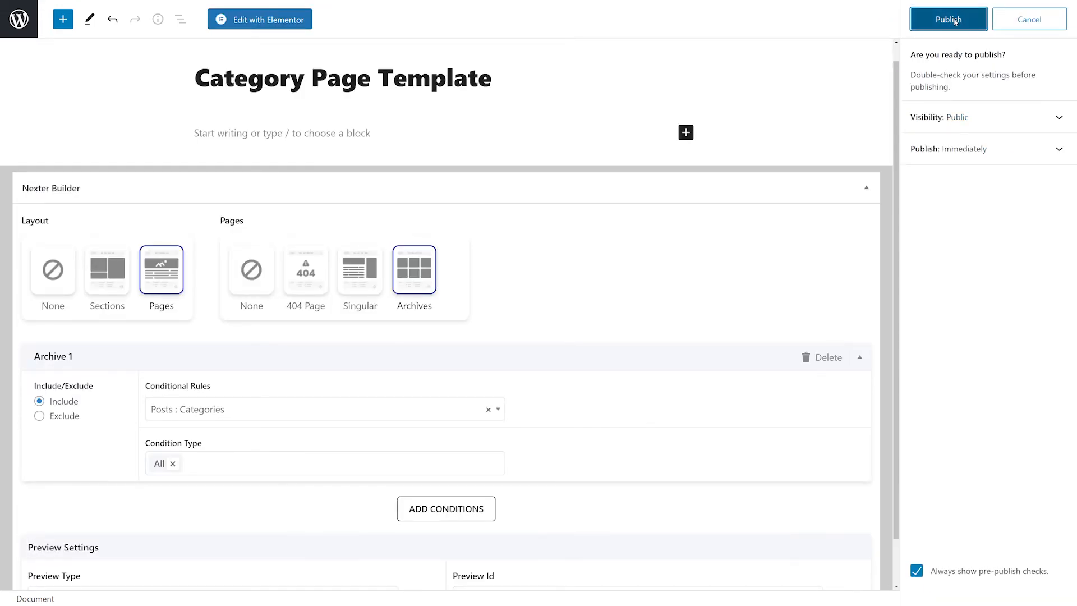
{"action": "left_click", "coordinate": [955, 20]}
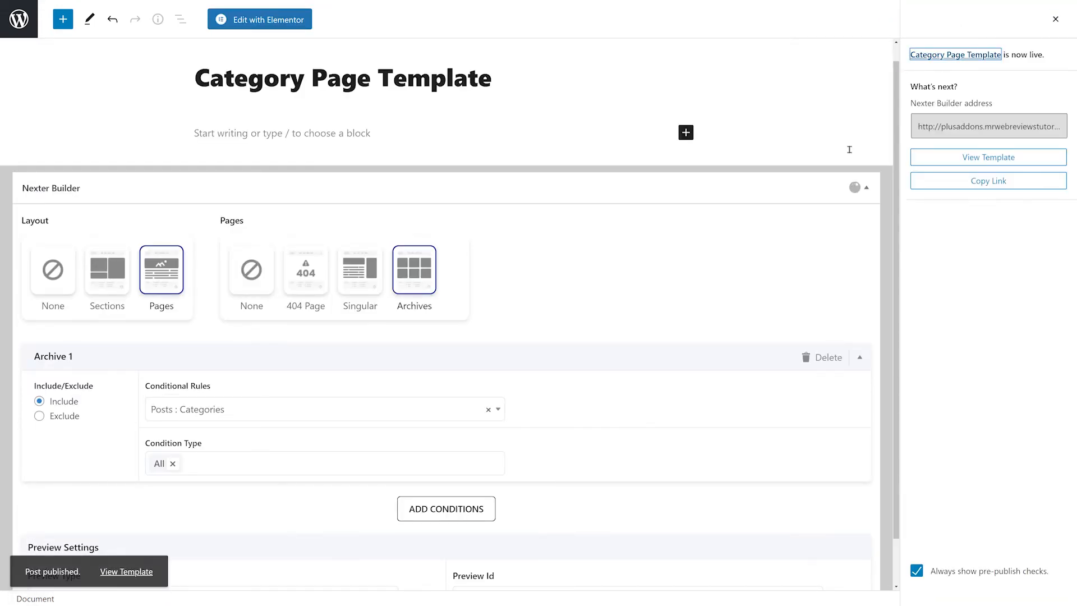
Open the template in Elementor and add a one-column section.
{"action": "left_click", "coordinate": [282, 23]}
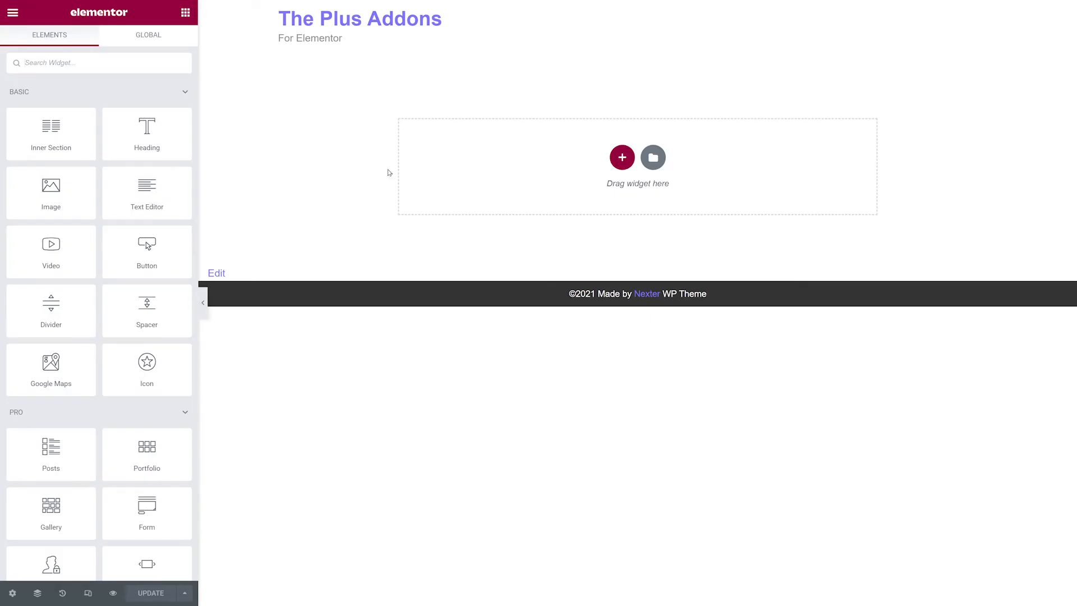
{"action": "left_click", "coordinate": [622, 158]}
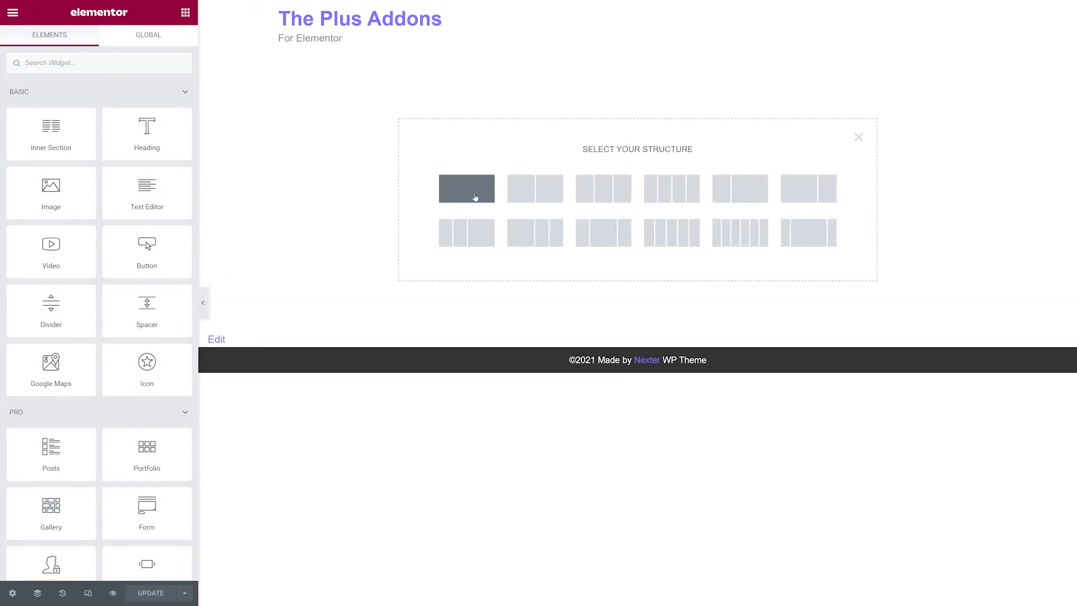
{"action": "left_click", "coordinate": [475, 196]}
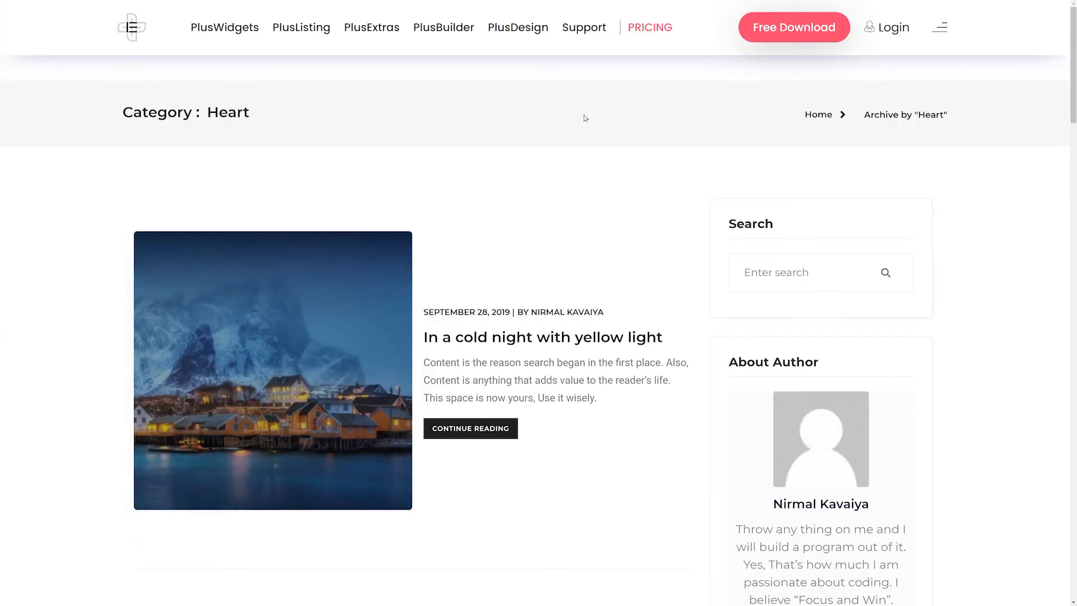
Copy the category title header section from the demo archive page and paste it into the template with Plus Paste.
{"action": "mouse_move", "coordinate": [584, 115]}
{"action": "mouse_move", "coordinate": [1037, 115]}
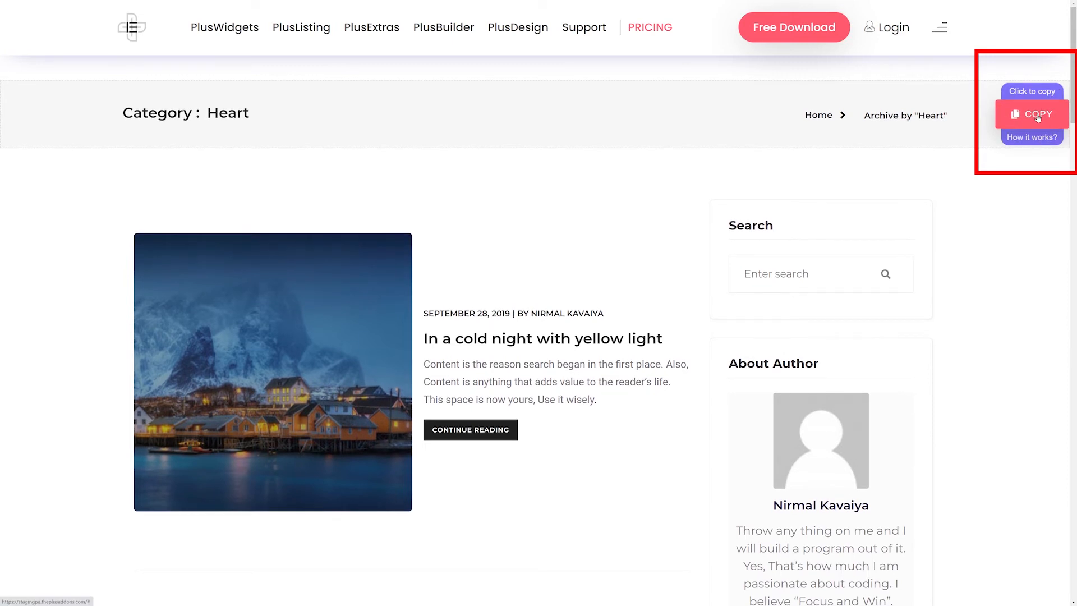
{"action": "left_click", "coordinate": [1037, 115]}
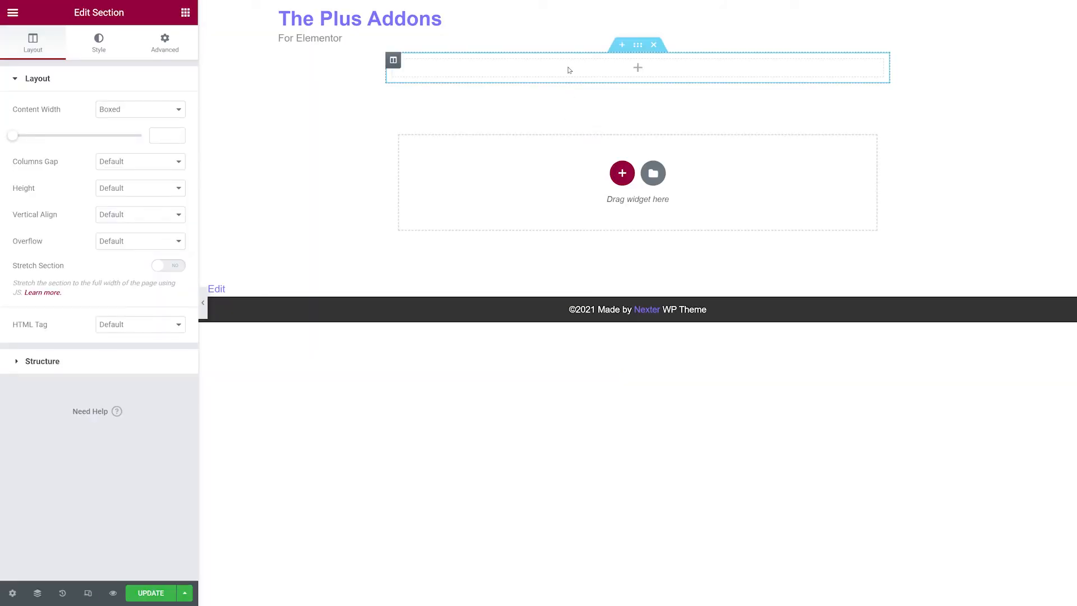
{"action": "right_click", "coordinate": [568, 74]}
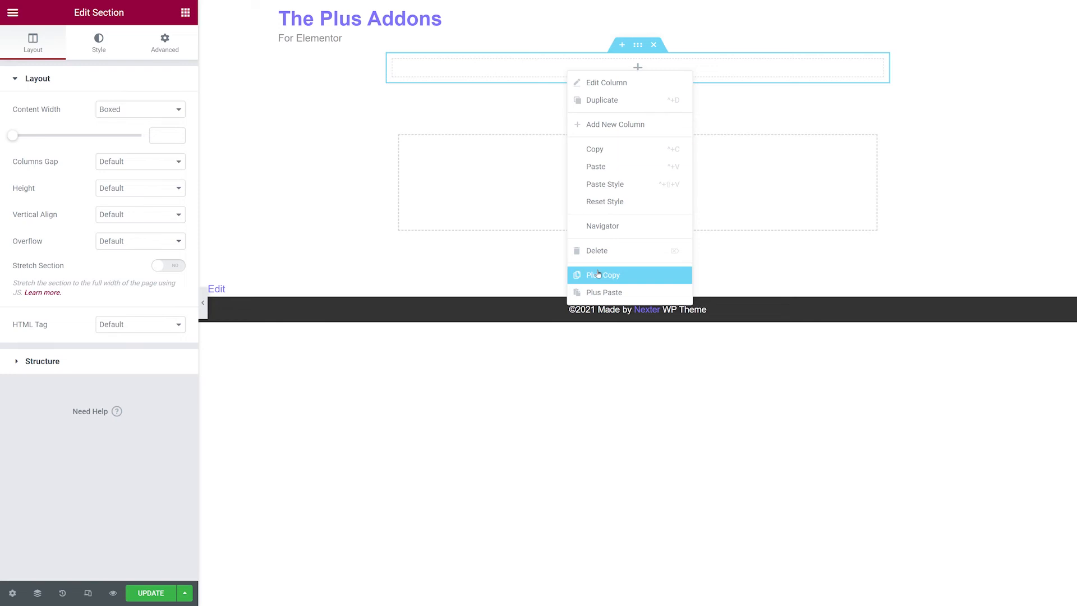
{"action": "left_click", "coordinate": [603, 295]}
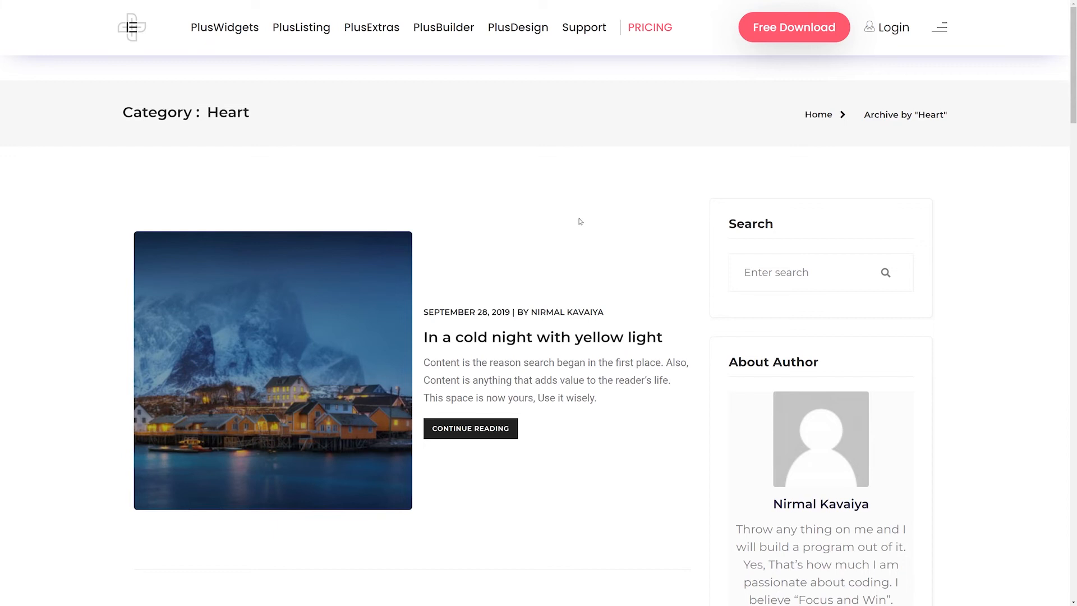
Copy the blog listing and sidebar section from the demo page and paste it into the template with Plus Paste.
{"action": "scroll", "coordinate": [579, 221], "scroll_direction": "down", "scroll_amount": 10}
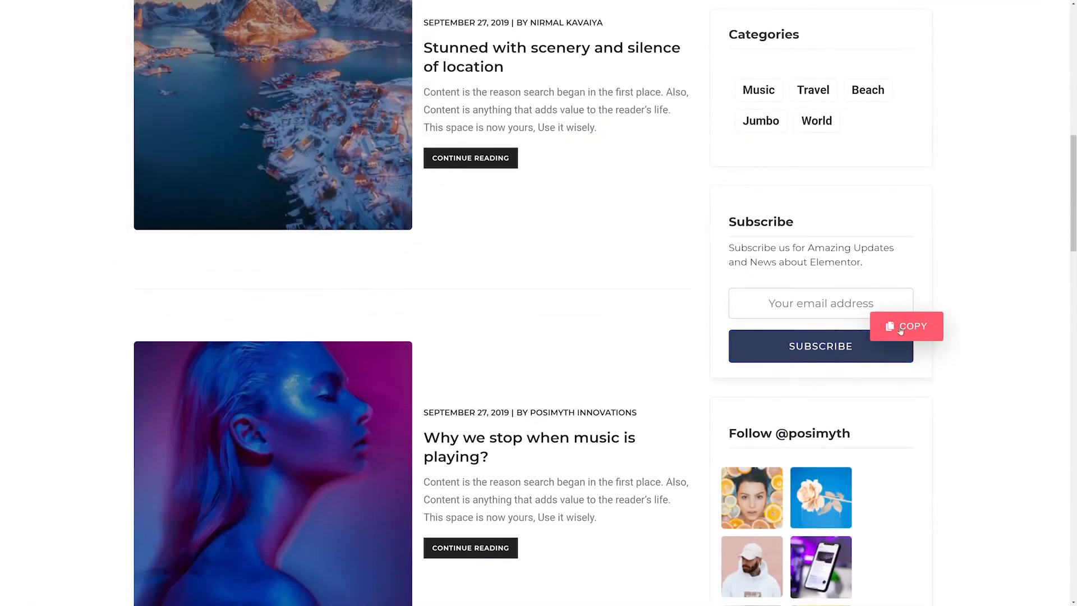
{"action": "mouse_move", "coordinate": [908, 347]}
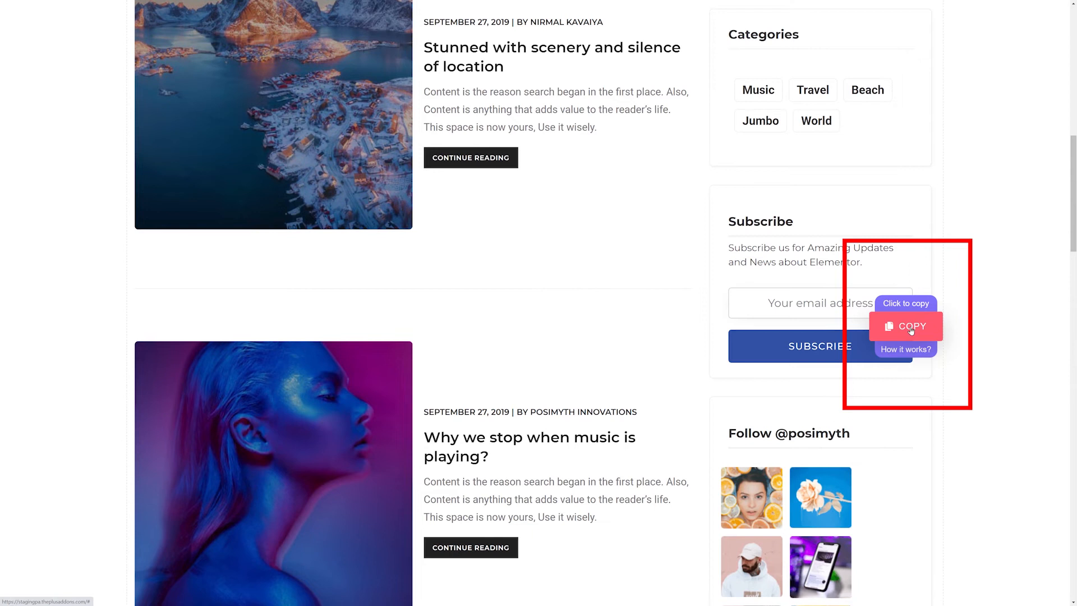
{"action": "left_click", "coordinate": [911, 330]}
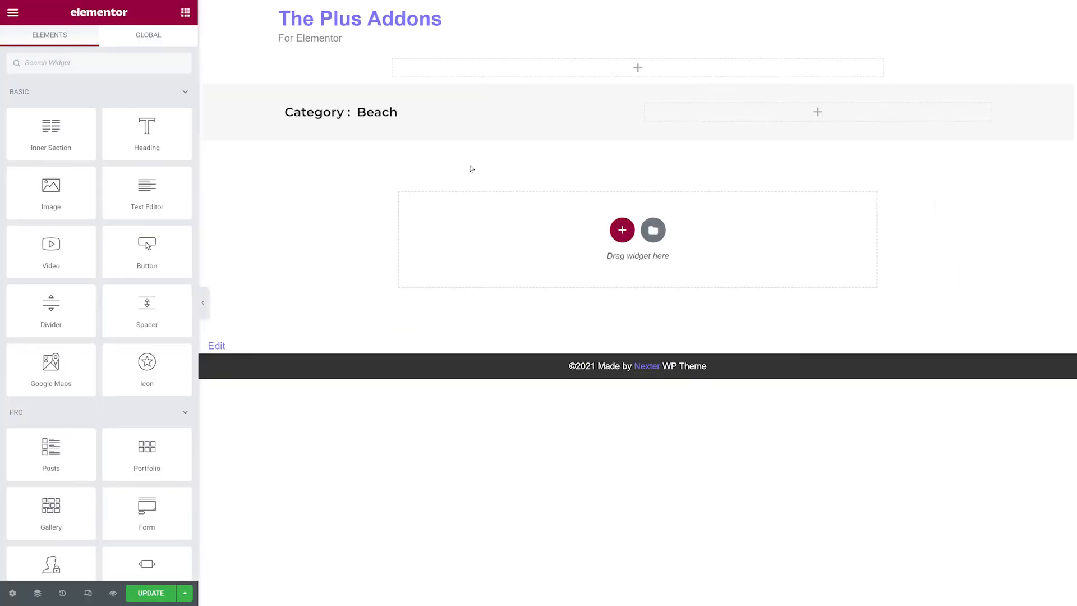
{"action": "right_click", "coordinate": [641, 81]}
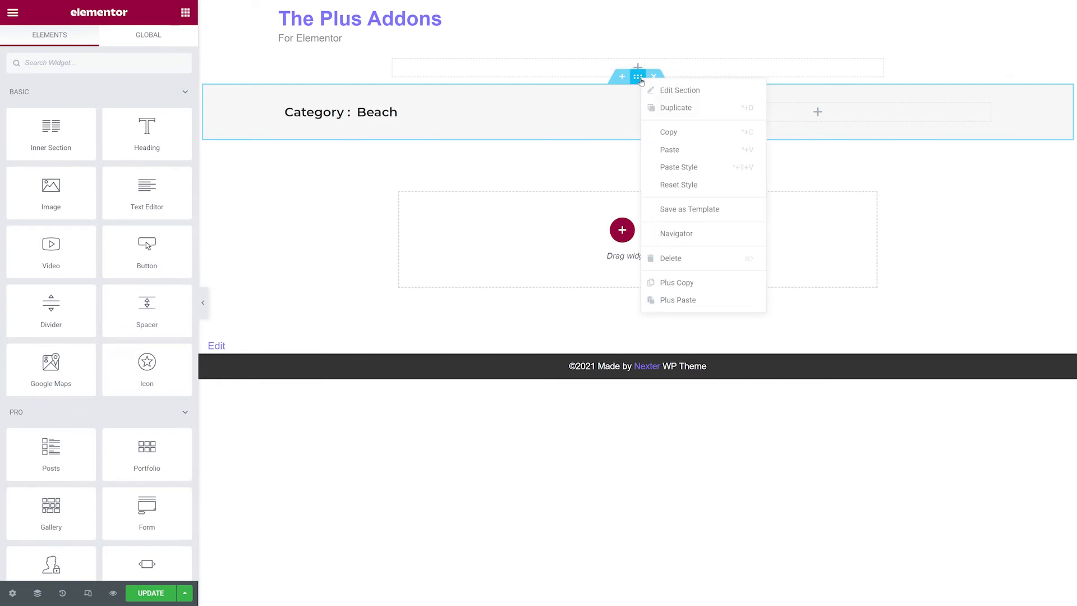
{"action": "left_click", "coordinate": [663, 302]}
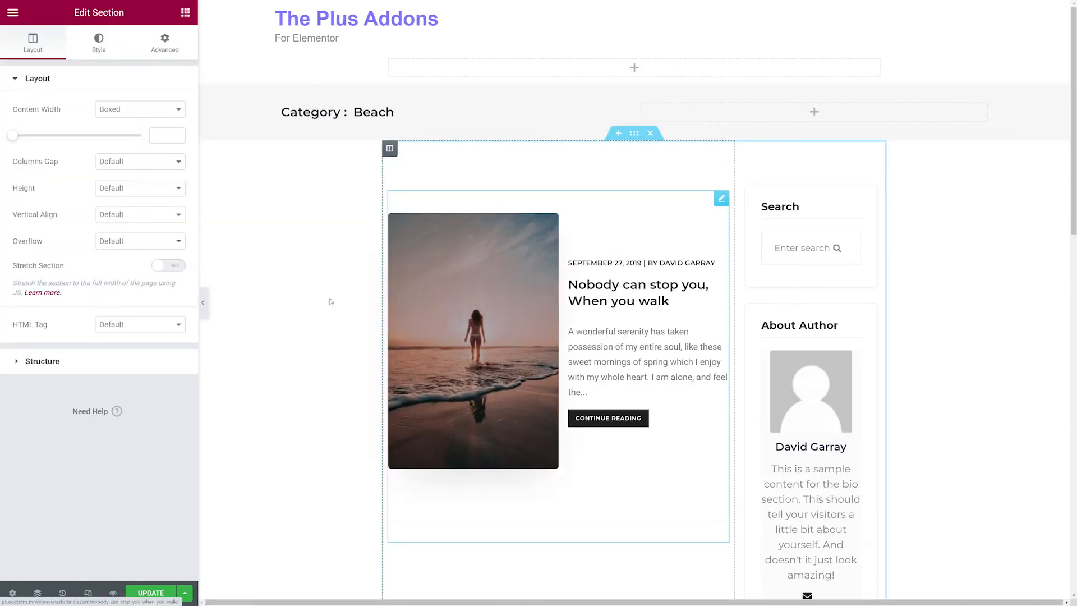
Select the Post Title widget and set its text color to purple #5C00F0.
{"action": "left_click", "coordinate": [292, 304]}
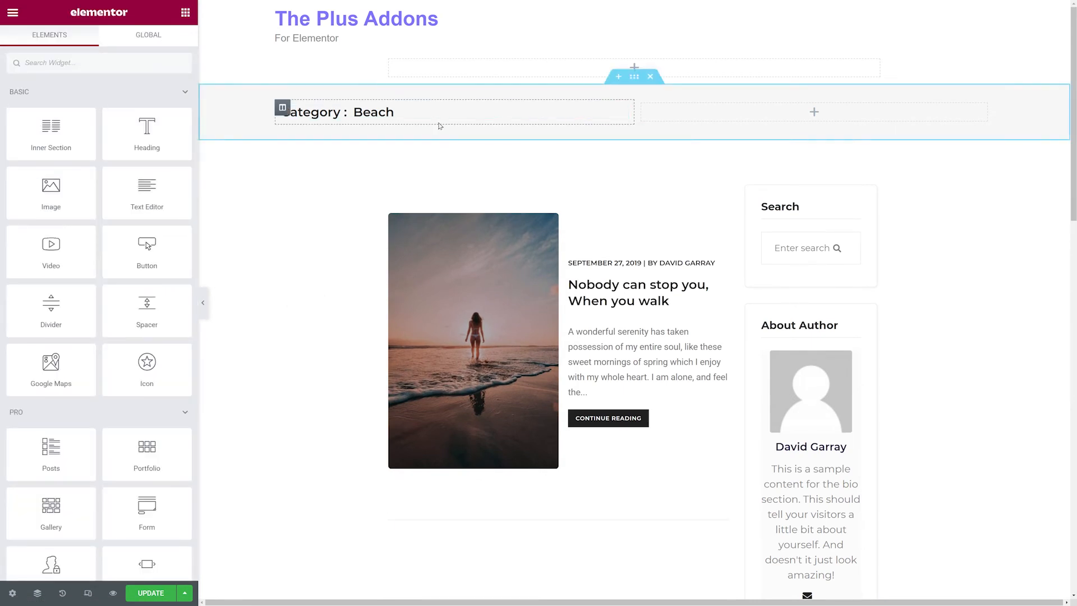
{"action": "left_click", "coordinate": [620, 114]}
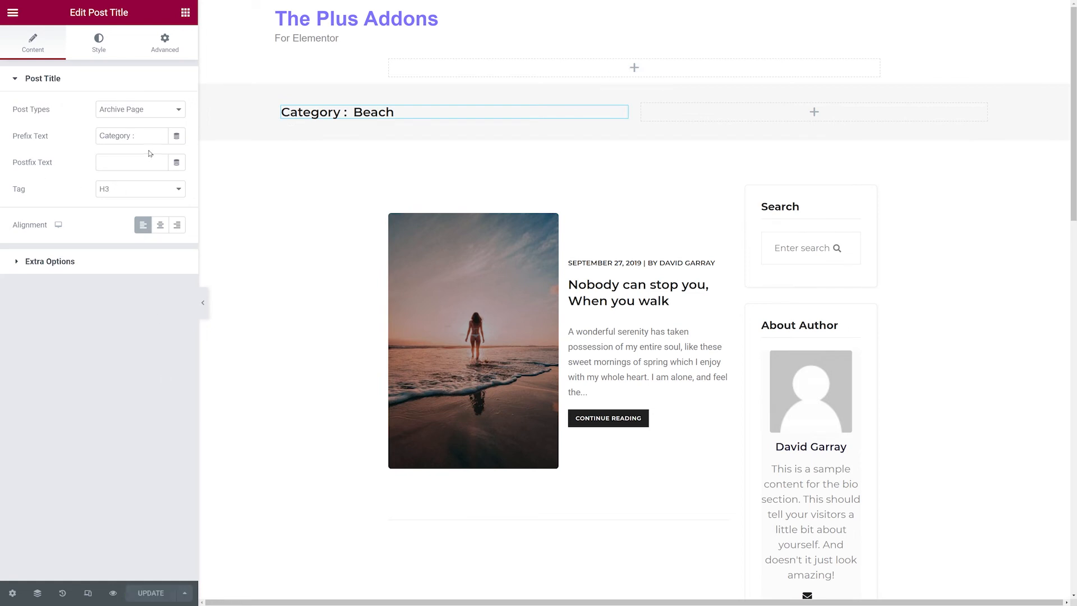
{"action": "left_click", "coordinate": [98, 49]}
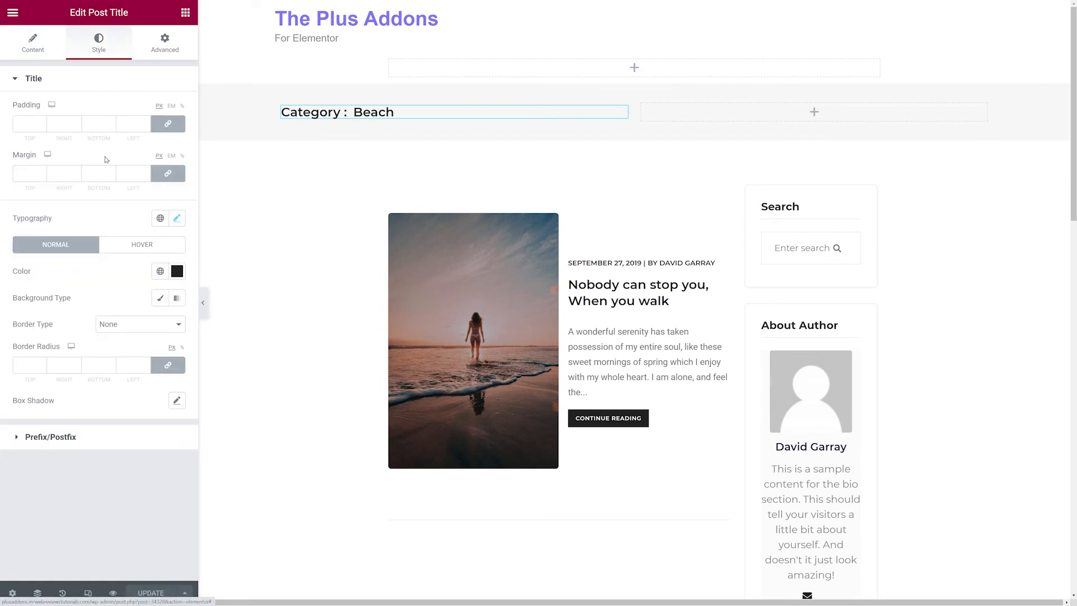
{"action": "left_click", "coordinate": [177, 219]}
{"action": "left_click", "coordinate": [126, 221]}
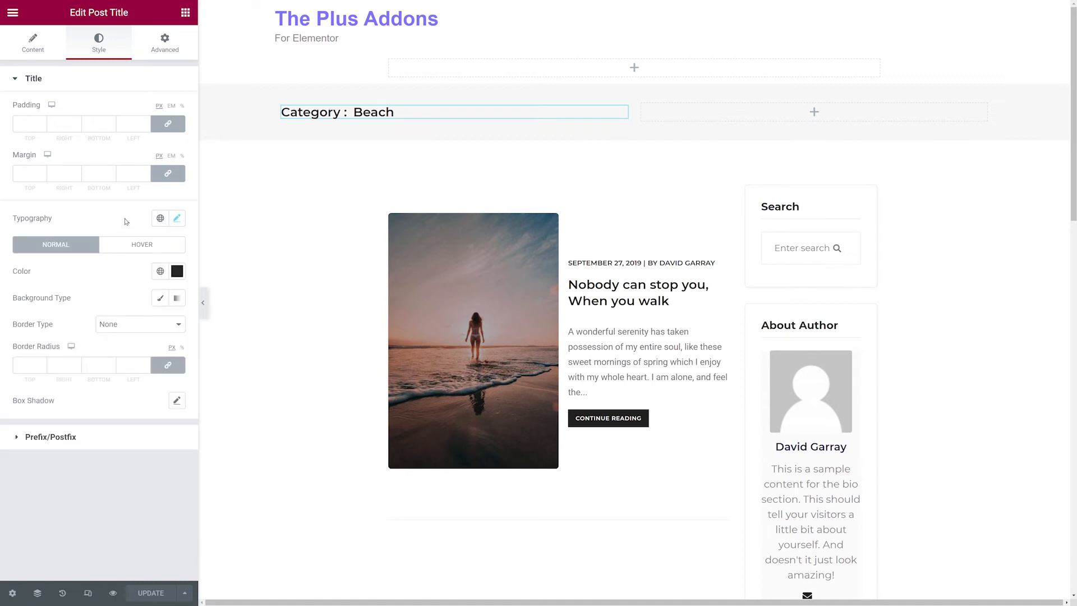
{"action": "left_click", "coordinate": [175, 273]}
{"action": "left_click", "coordinate": [138, 433]}
{"action": "left_click_drag", "start_coordinate": [156, 340], "coordinate": [185, 328]}
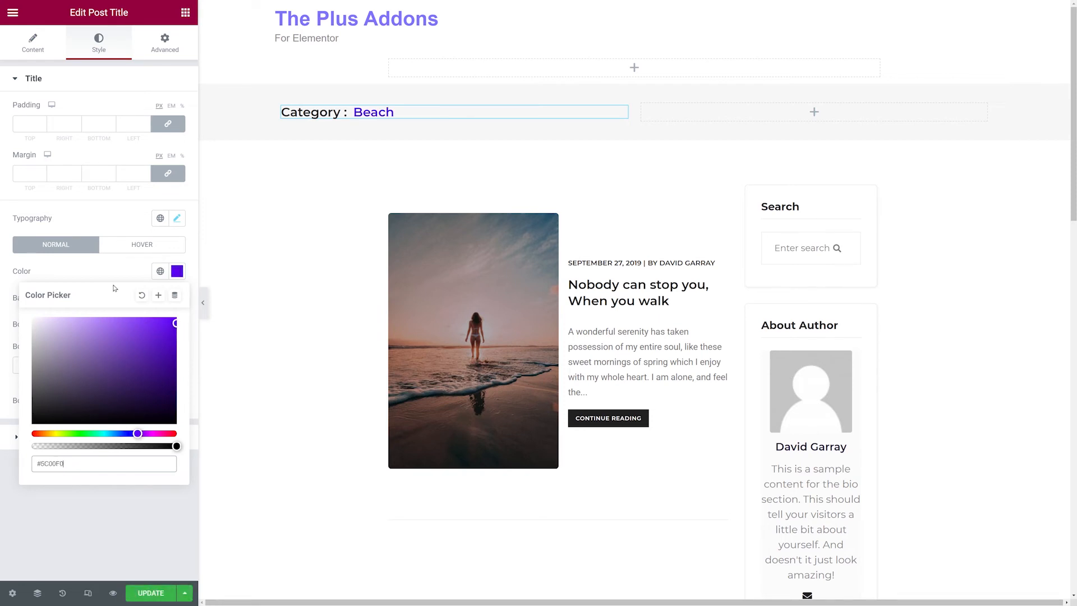
Give the post title a classic background with white color #FFFFFF.
{"action": "left_click", "coordinate": [116, 274]}
{"action": "left_click", "coordinate": [162, 301]}
{"action": "left_click", "coordinate": [177, 324]}
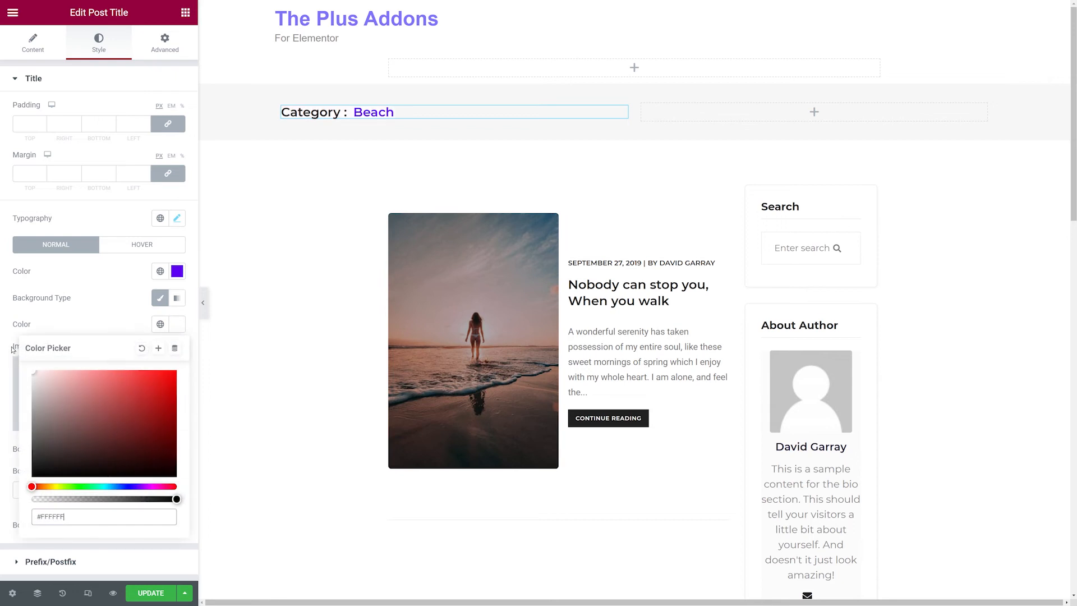
{"action": "left_click", "coordinate": [120, 320]}
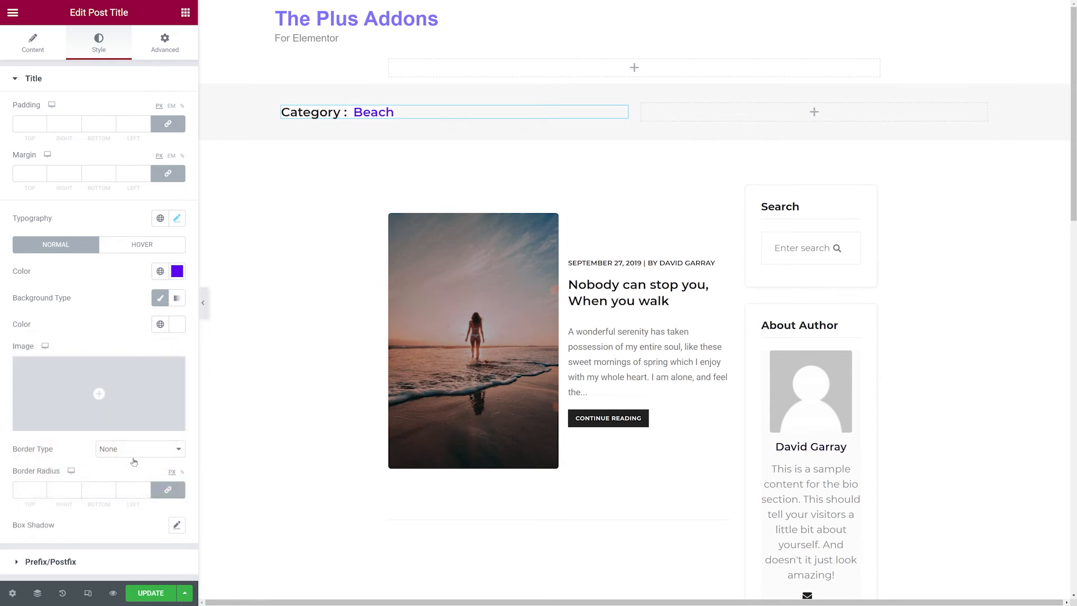
Set the post title's padding to 15 on all sides and its border type to Solid.
{"action": "left_click", "coordinate": [27, 123]}
{"action": "type", "text": "15"}
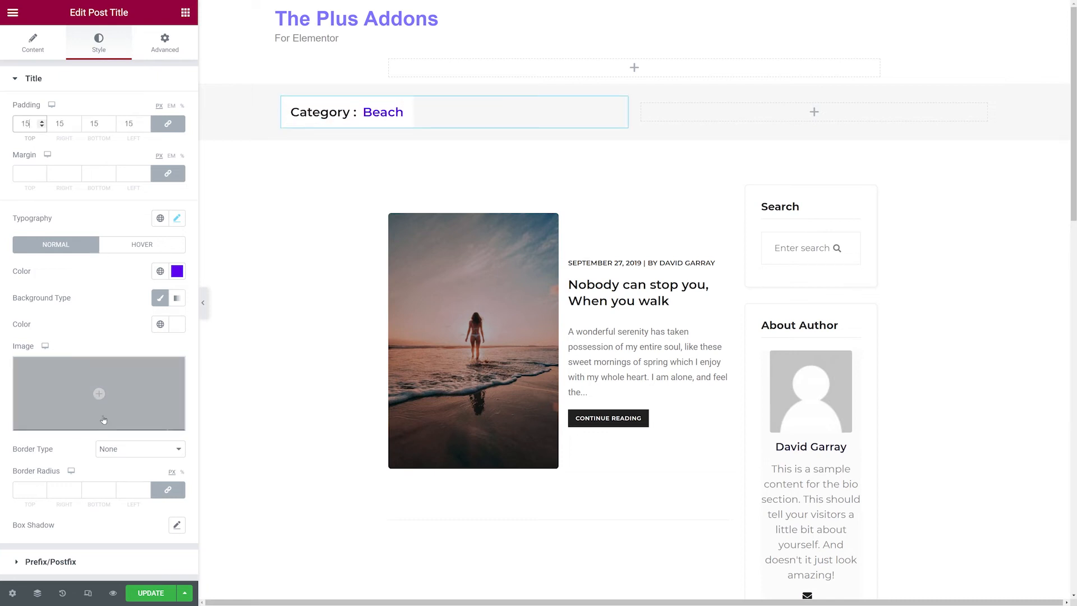
{"action": "left_click", "coordinate": [170, 454]}
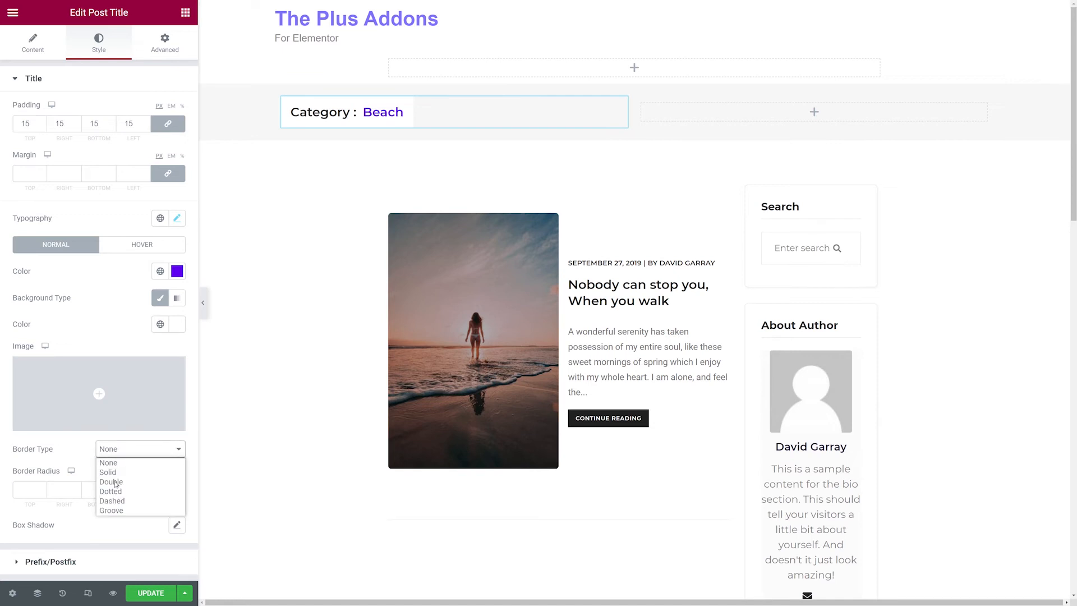
{"action": "left_click", "coordinate": [119, 468]}
Set the title border width to 1 and its border color to purple #3B00B1.
{"action": "scroll", "coordinate": [120, 477], "scroll_direction": "down", "scroll_amount": 1}
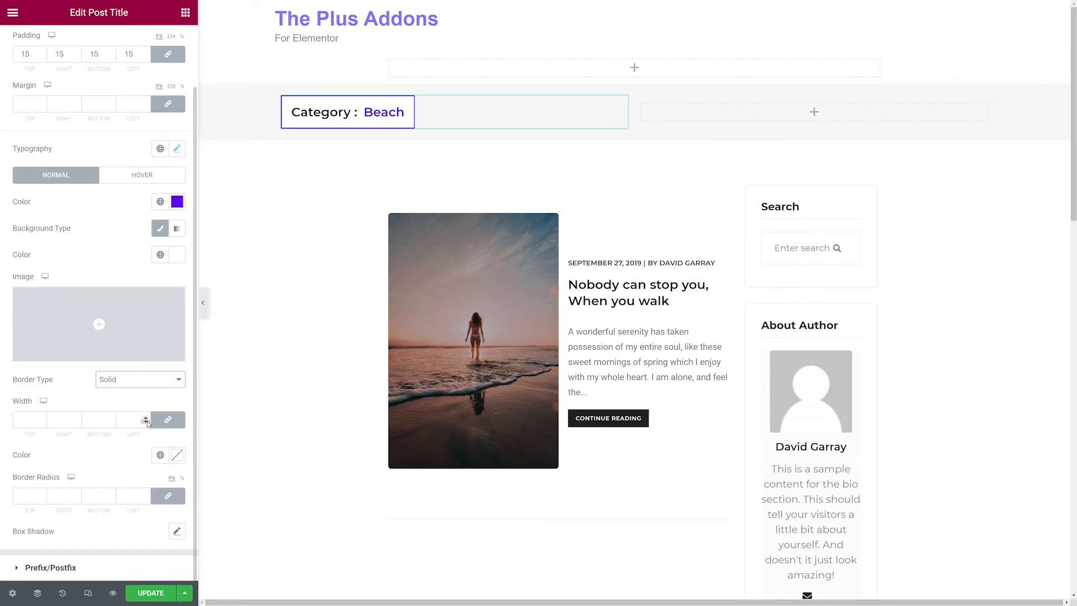
{"action": "left_click", "coordinate": [32, 419]}
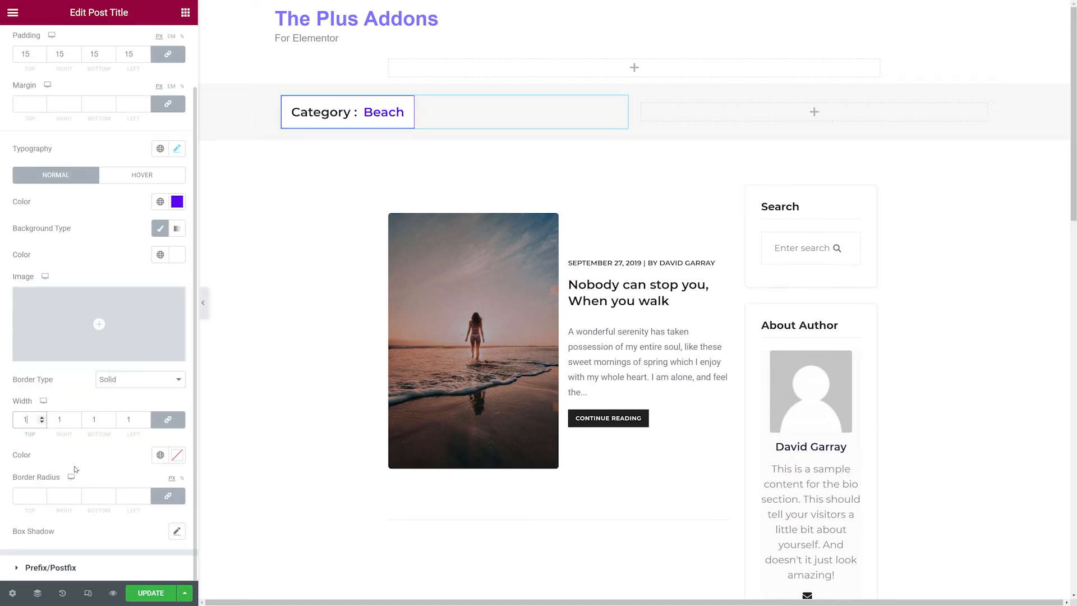
{"action": "left_click", "coordinate": [178, 455]}
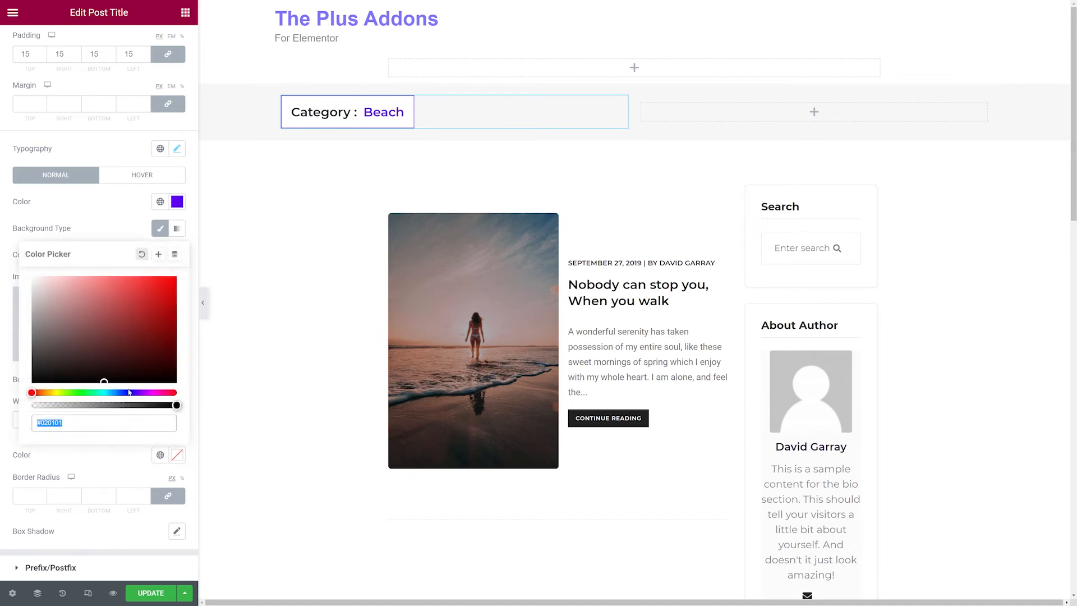
{"action": "left_click", "coordinate": [137, 393]}
{"action": "mouse_move", "coordinate": [112, 373]}
{"action": "left_mouse_down"}
{"action": "mouse_move", "coordinate": [130, 325]}
{"action": "mouse_move", "coordinate": [176, 277]}
{"action": "mouse_move", "coordinate": [169, 308]}
{"action": "mouse_move", "coordinate": [181, 310]}
{"action": "left_mouse_up"}
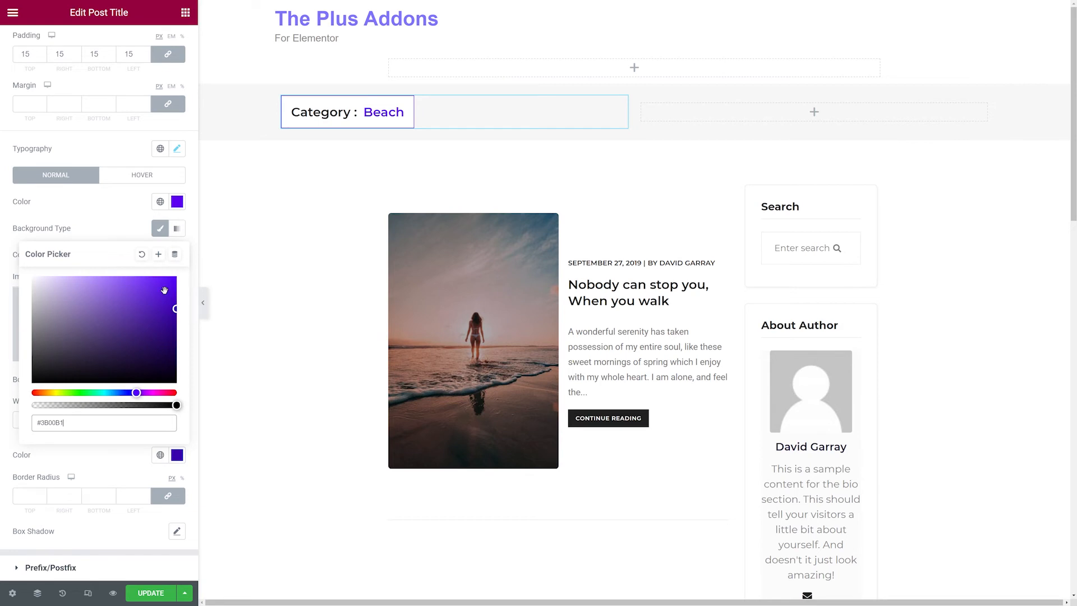
Set the title border radius to 25 on all corners and update the template.
{"action": "left_click", "coordinate": [116, 218]}
{"action": "type", "text": "25"}
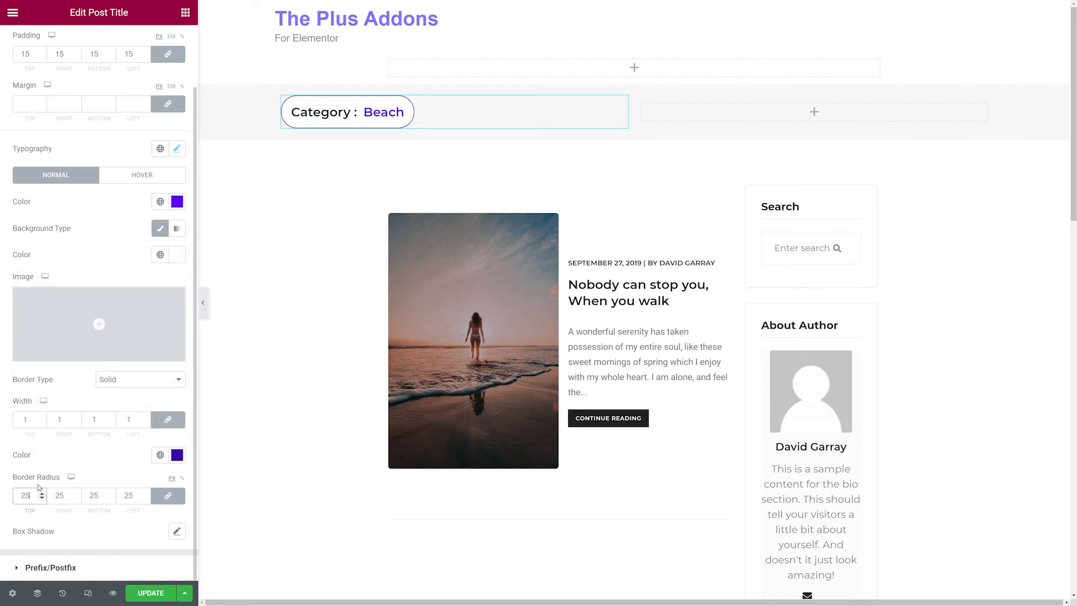
{"action": "left_click", "coordinate": [94, 460]}
{"action": "left_click", "coordinate": [153, 592]}
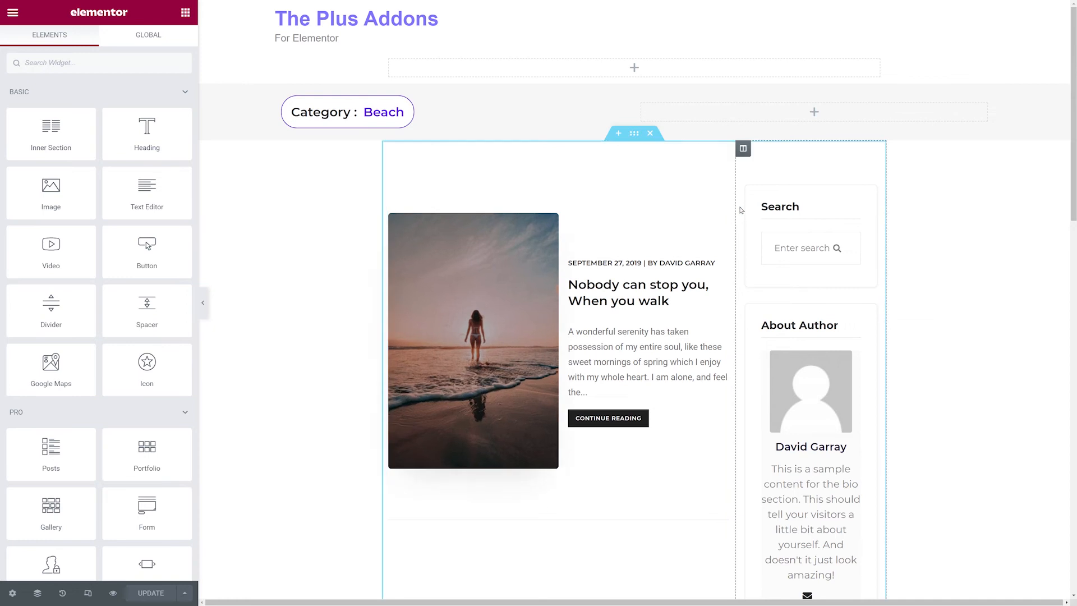
Select the blog/post listing widget and try its Style 1 and Style 2 designs.
{"action": "left_click", "coordinate": [721, 199]}
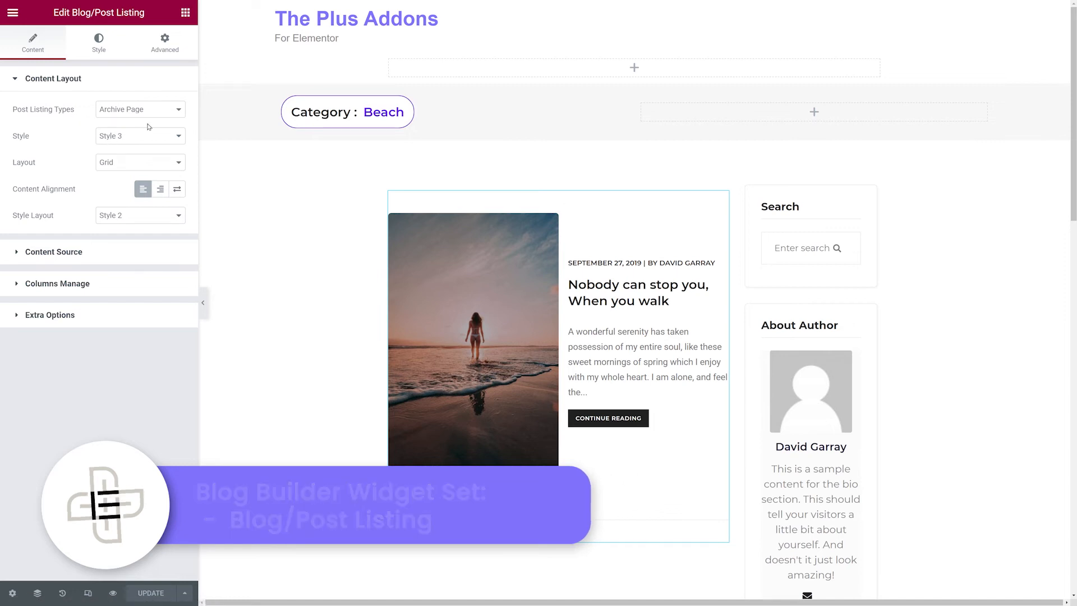
{"action": "left_click", "coordinate": [177, 140]}
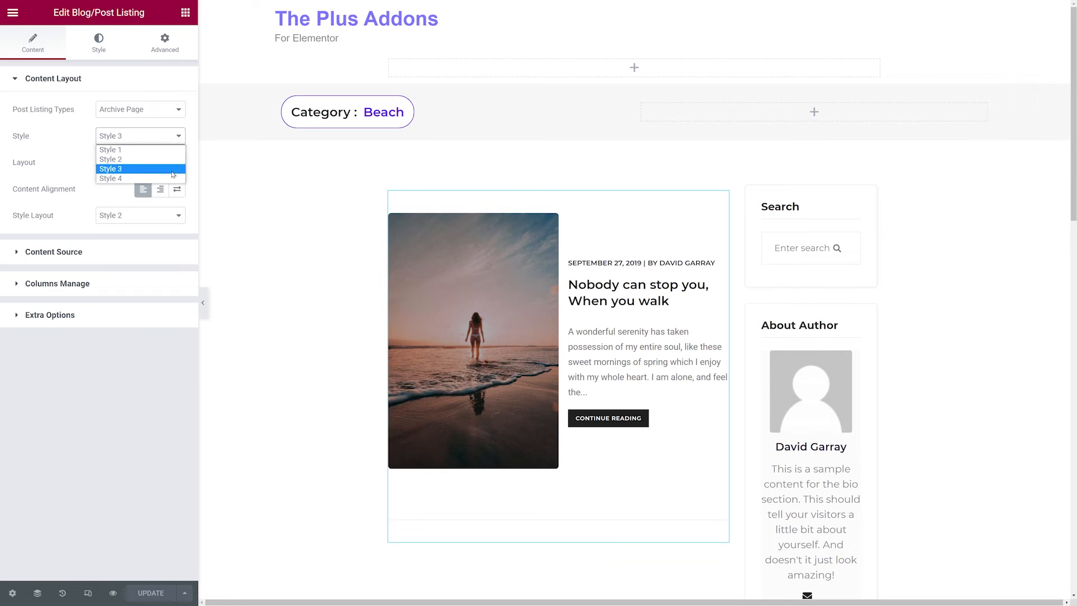
{"action": "left_click", "coordinate": [170, 150]}
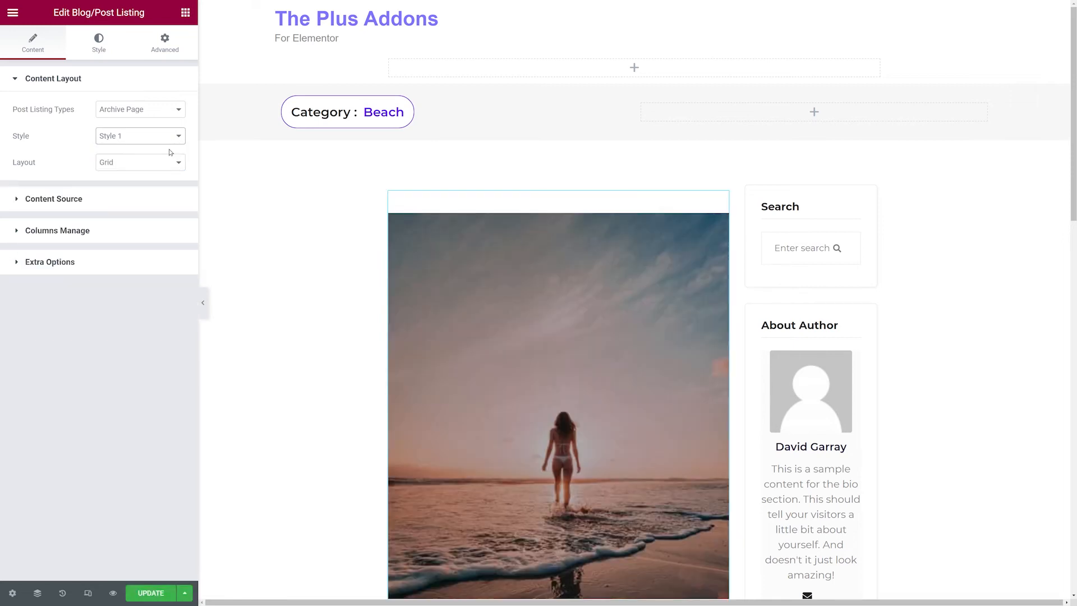
{"action": "scroll", "coordinate": [305, 223], "scroll_direction": "down", "scroll_amount": 4}
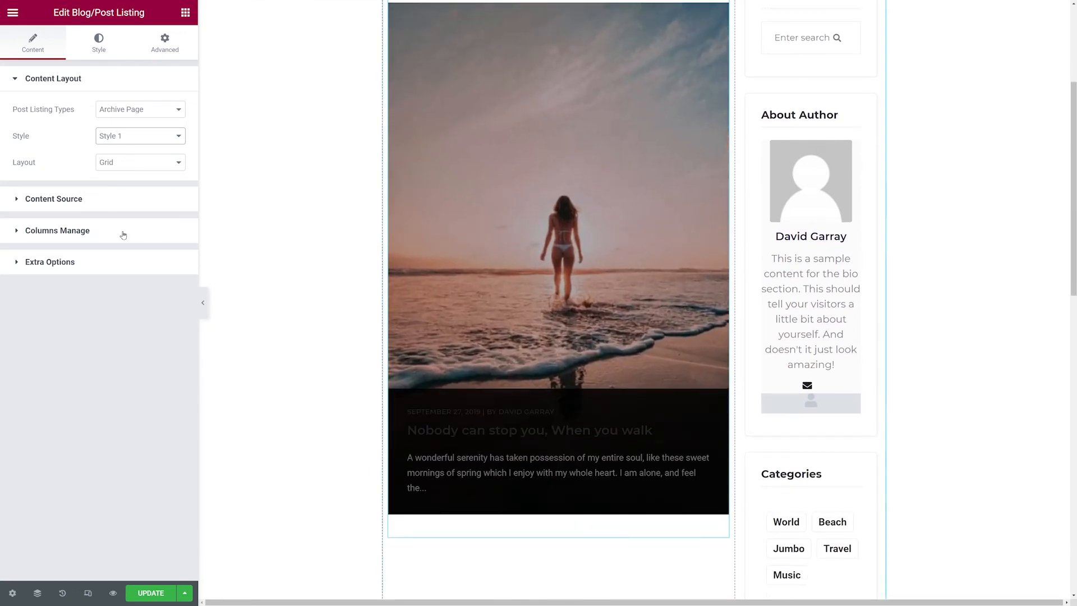
{"action": "left_click", "coordinate": [172, 136]}
{"action": "left_click", "coordinate": [173, 159]}
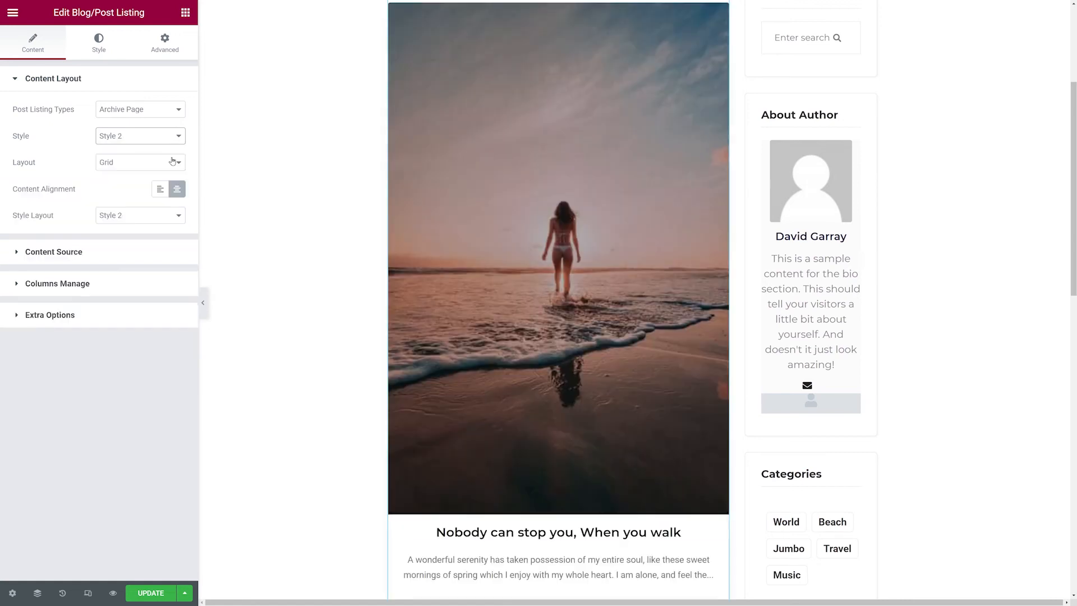
{"action": "scroll", "coordinate": [283, 258], "scroll_direction": "down", "scroll_amount": 2}
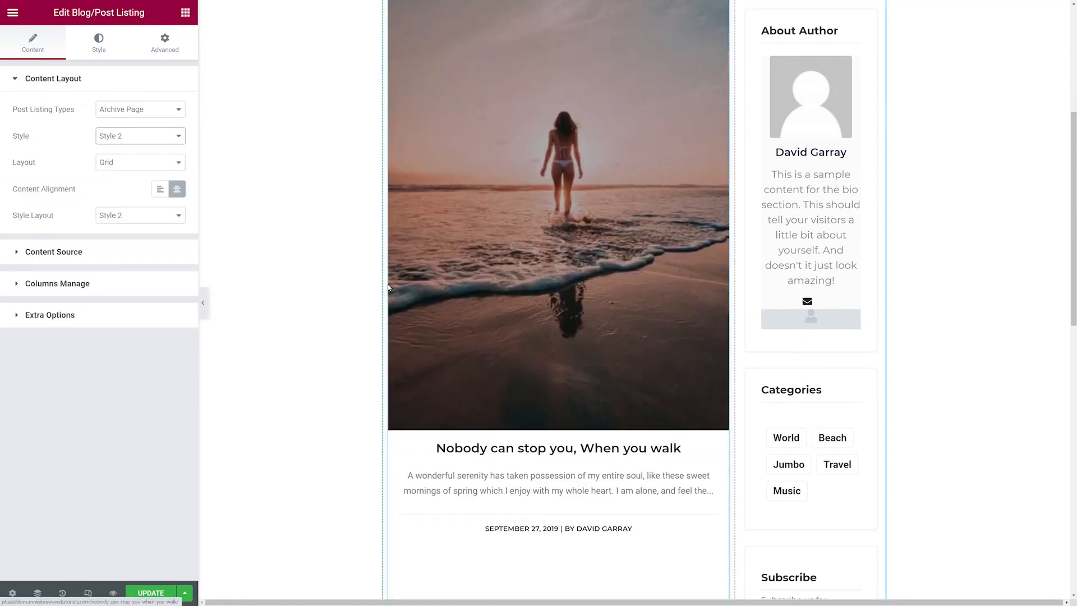
{"action": "scroll", "coordinate": [535, 389], "scroll_direction": "down", "scroll_amount": 3}
Try the listing's Style 4 design, then set the style back to Style 3.
{"action": "left_click", "coordinate": [171, 138]}
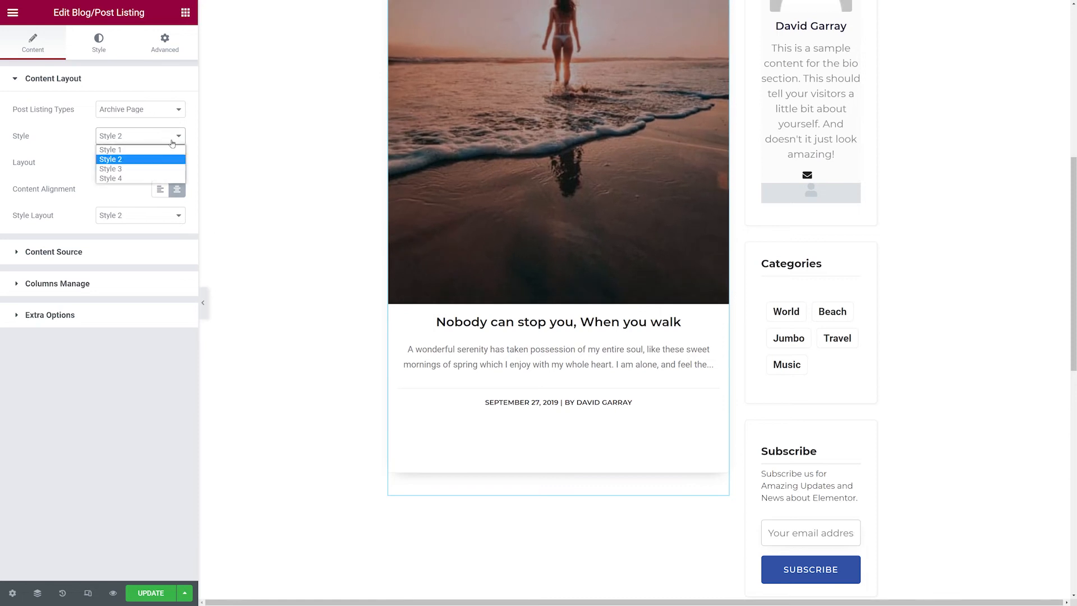
{"action": "left_click", "coordinate": [159, 179]}
{"action": "scroll", "coordinate": [241, 219], "scroll_direction": "up", "scroll_amount": 8}
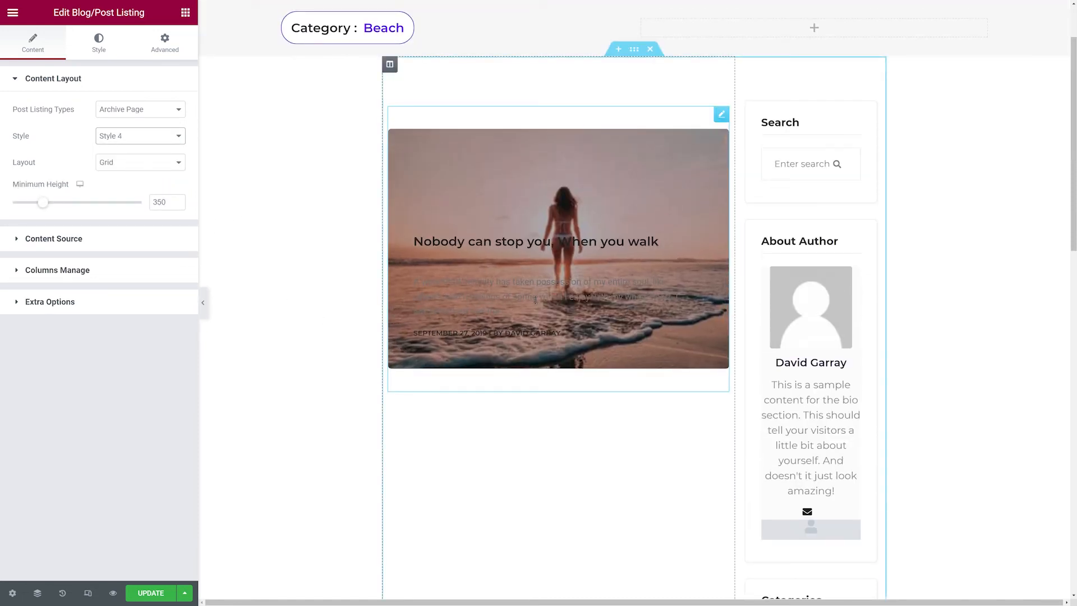
{"action": "left_click", "coordinate": [171, 137]}
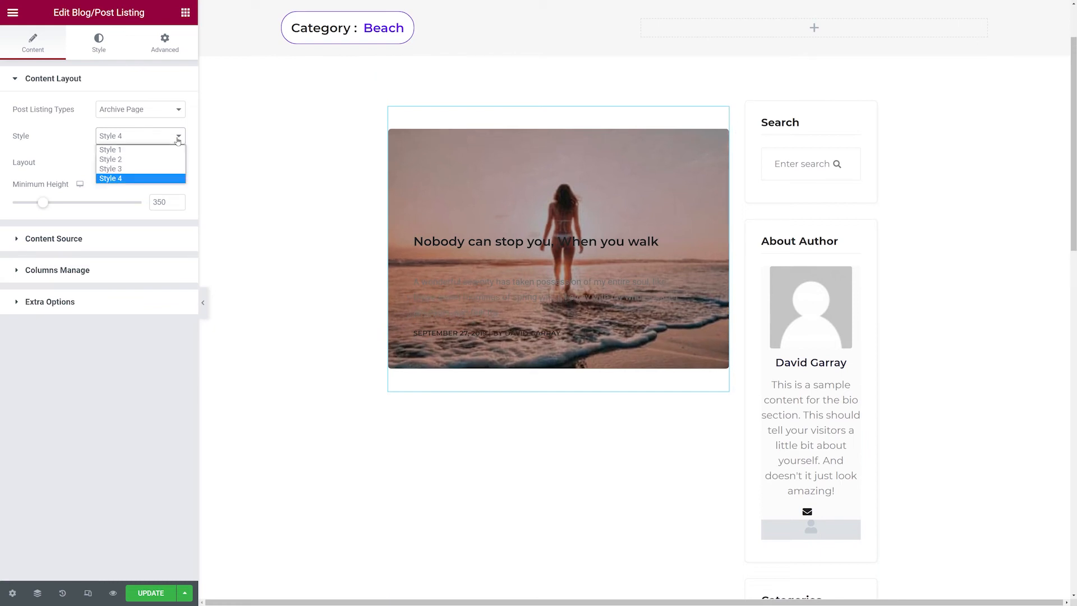
{"action": "left_click", "coordinate": [170, 169]}
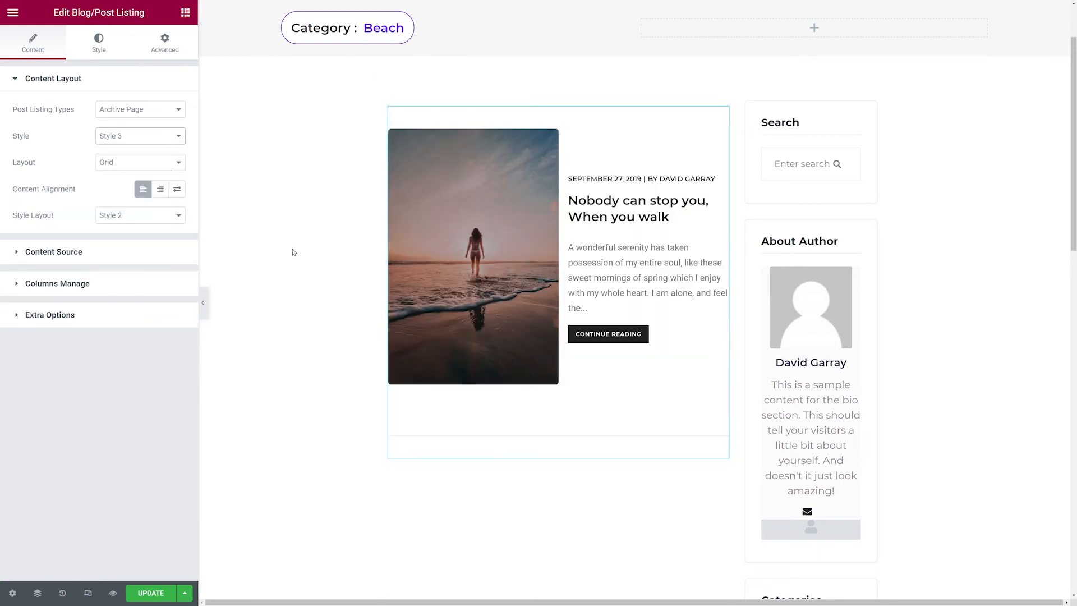
{"action": "scroll", "coordinate": [339, 325], "scroll_direction": "up", "scroll_amount": 2}
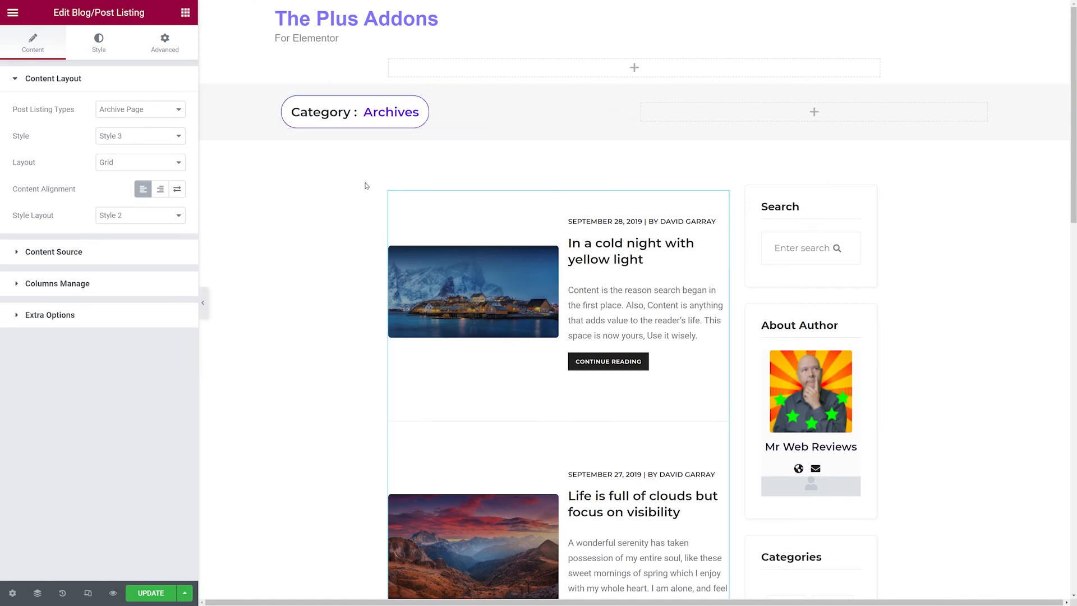
Review the archive post listing and its layout options.
{"action": "scroll", "coordinate": [365, 188], "scroll_direction": "down", "scroll_amount": 4}
{"action": "scroll", "coordinate": [365, 188], "scroll_direction": "down", "scroll_amount": 10}
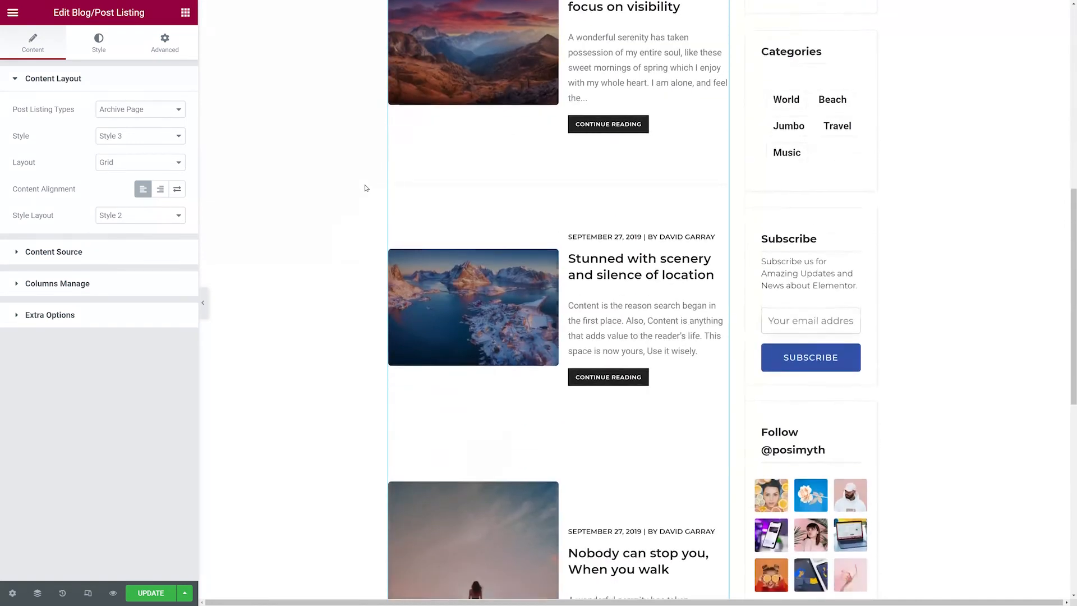
{"action": "scroll", "coordinate": [366, 188], "scroll_direction": "up", "scroll_amount": 15}
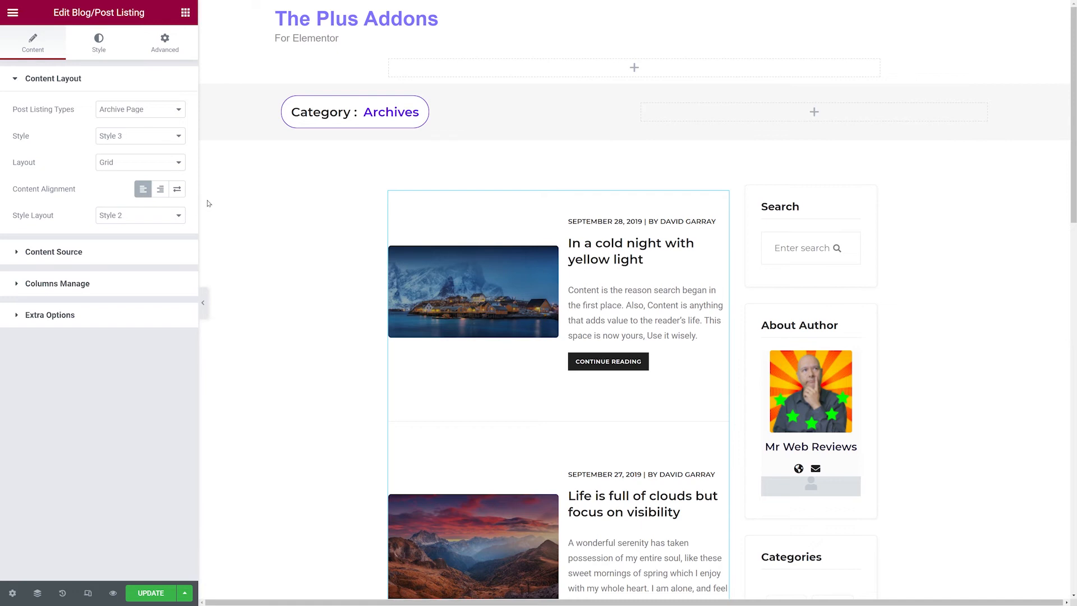
{"action": "left_click", "coordinate": [180, 164]}
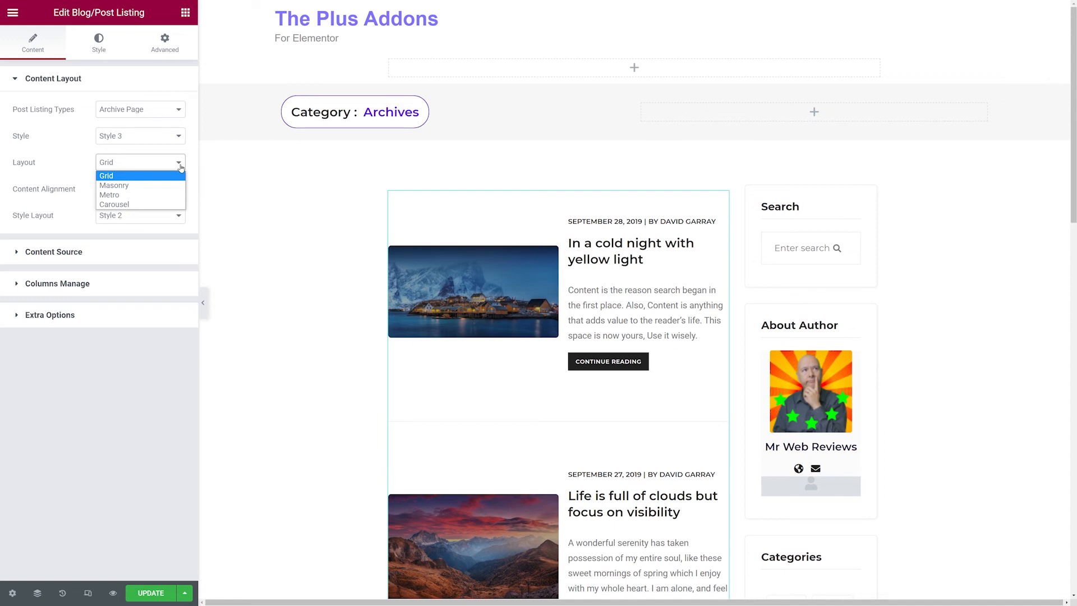
{"action": "left_click", "coordinate": [180, 167]}
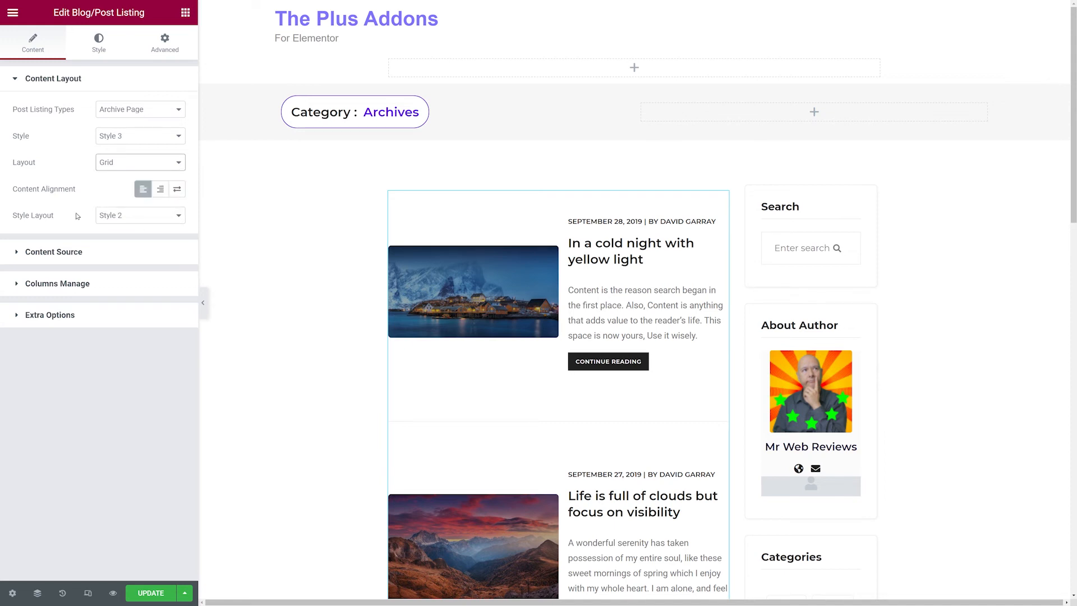
{"action": "left_click", "coordinate": [118, 194]}
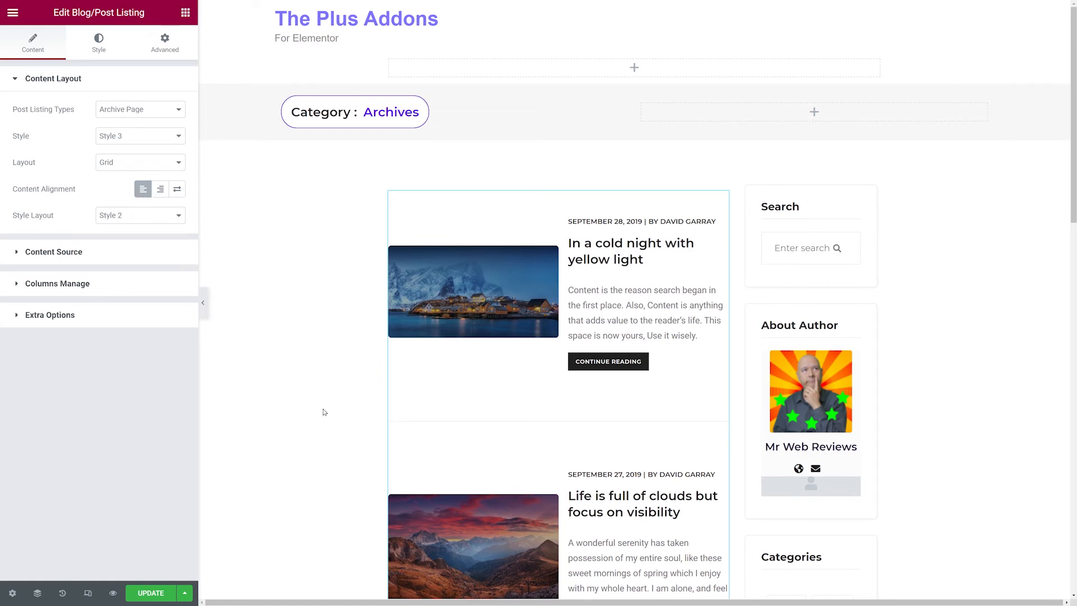
Set the listing's content alignment to alternate left and right between posts.
{"action": "left_click", "coordinate": [160, 189]}
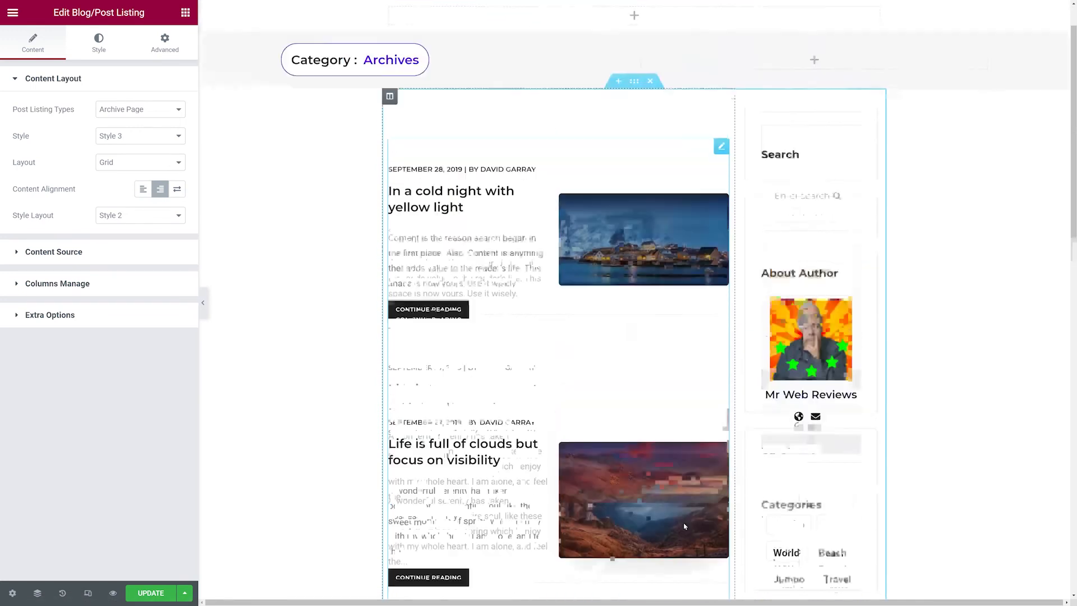
{"action": "left_click", "coordinate": [178, 191]}
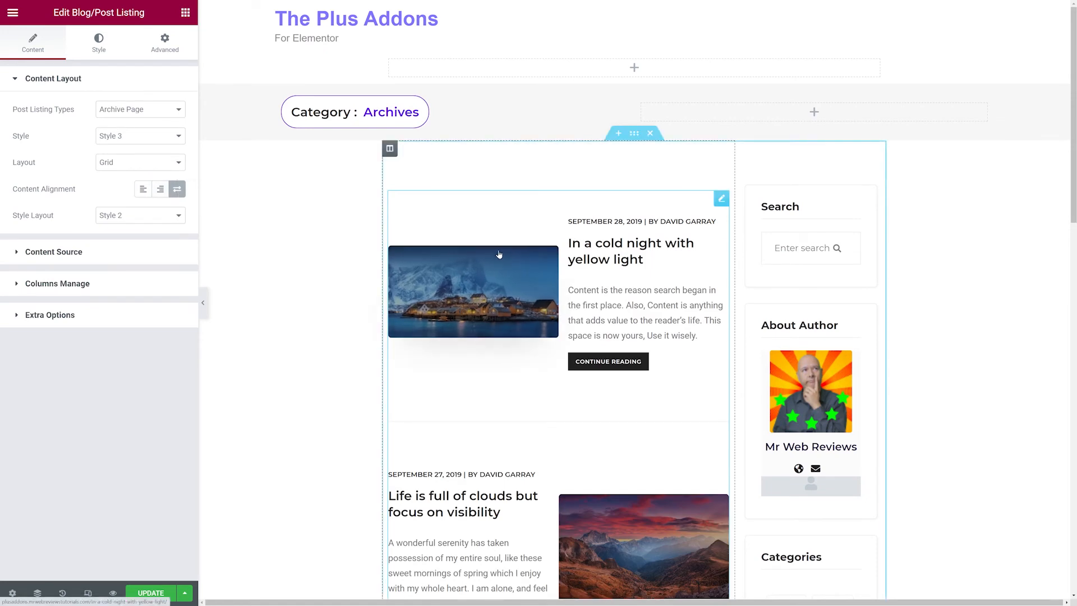
{"action": "scroll", "coordinate": [471, 291], "scroll_direction": "down", "scroll_amount": 6}
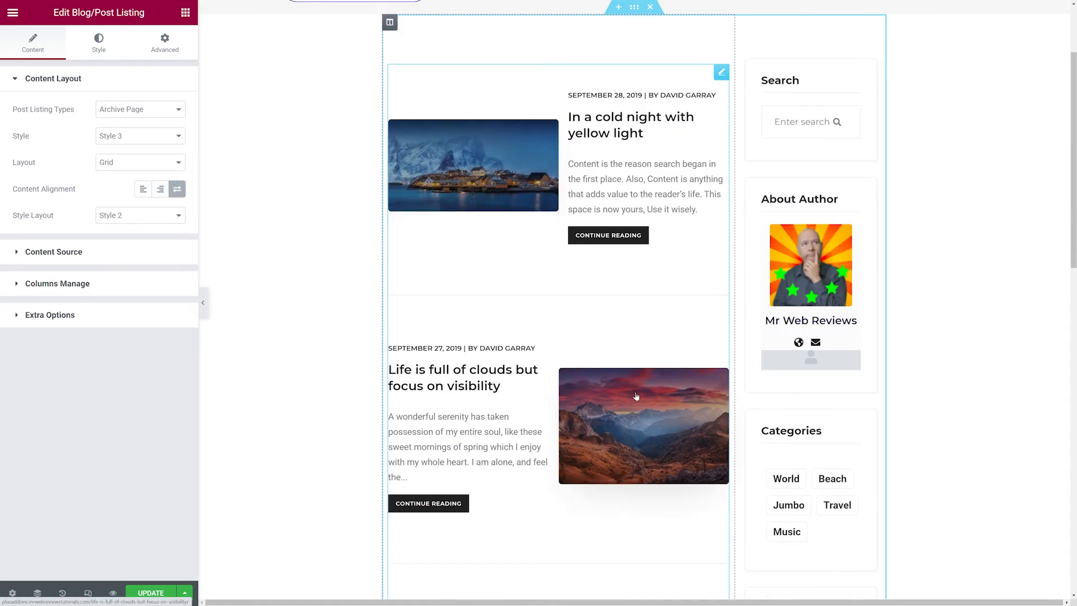
{"action": "scroll", "coordinate": [520, 474], "scroll_direction": "down", "scroll_amount": 3}
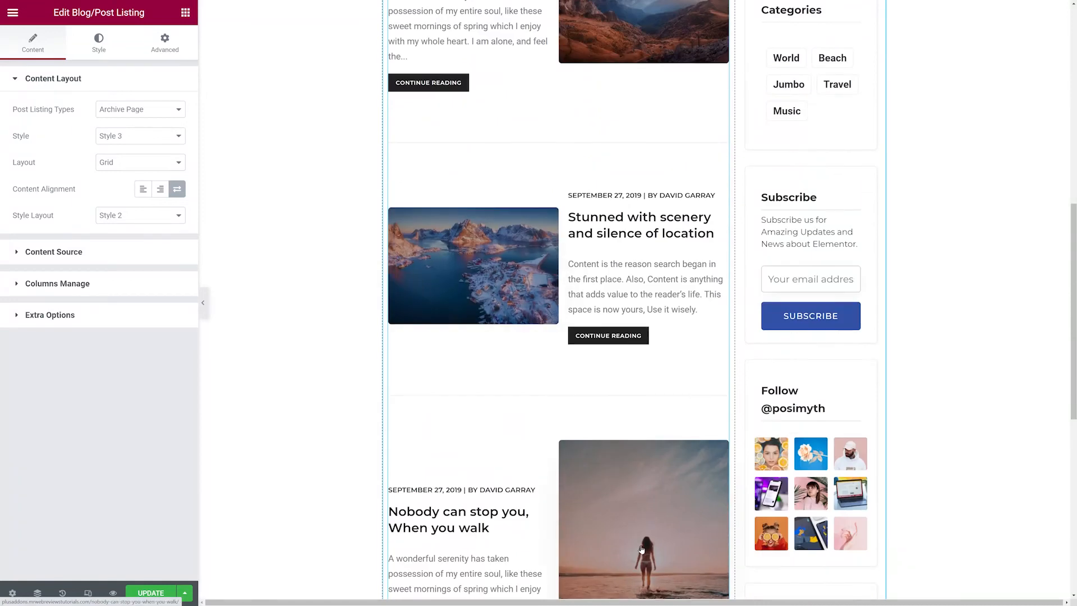
{"action": "scroll", "coordinate": [641, 551], "scroll_direction": "up", "scroll_amount": 8}
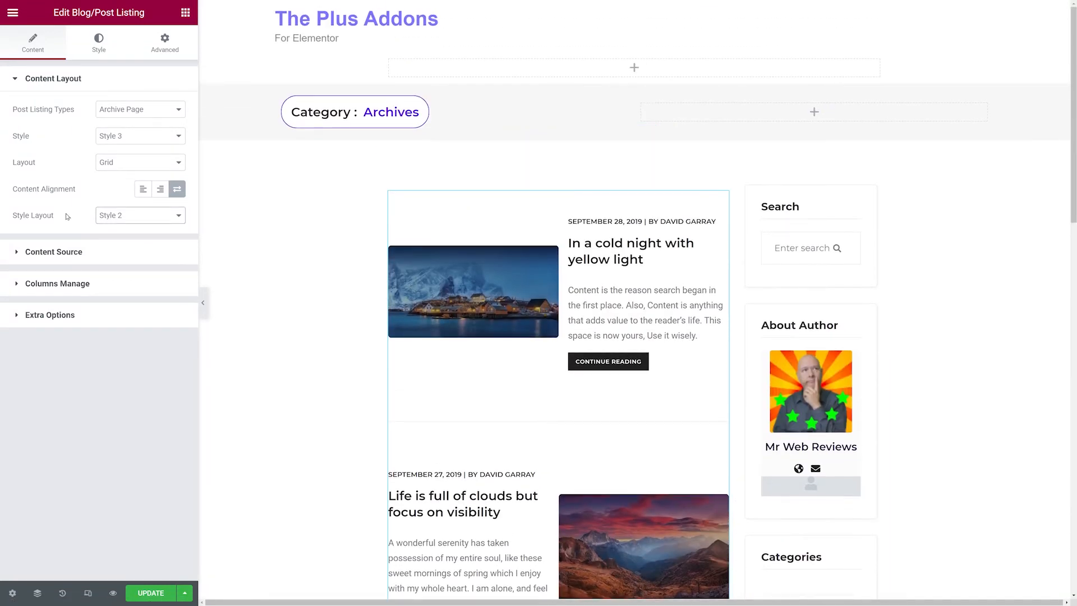
Try the listing's Style Layout as Style 1, then return it to Style 2.
{"action": "left_click", "coordinate": [145, 221]}
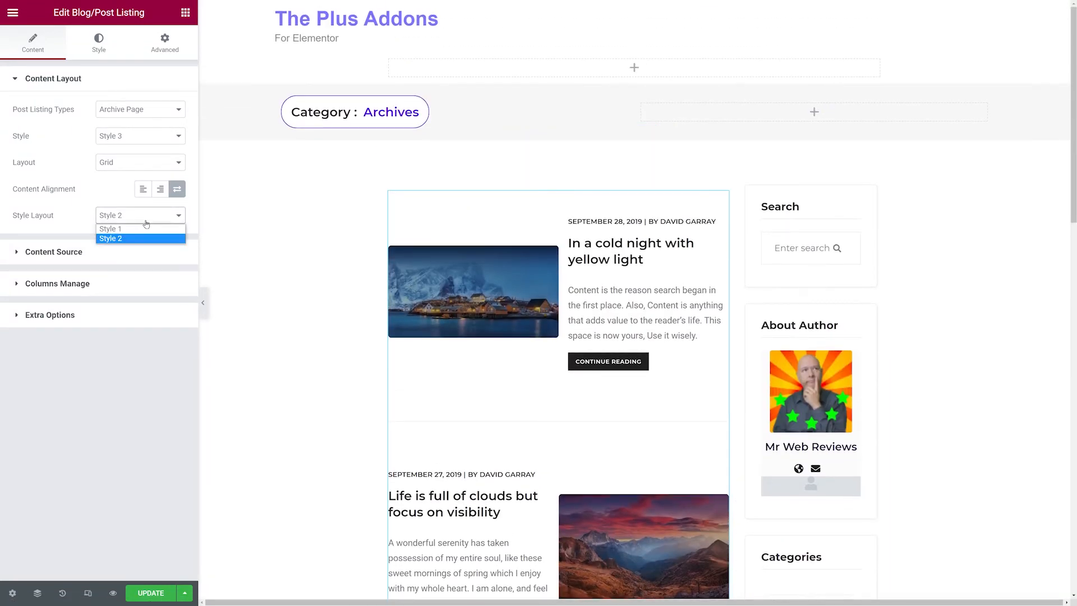
{"action": "left_click", "coordinate": [146, 228]}
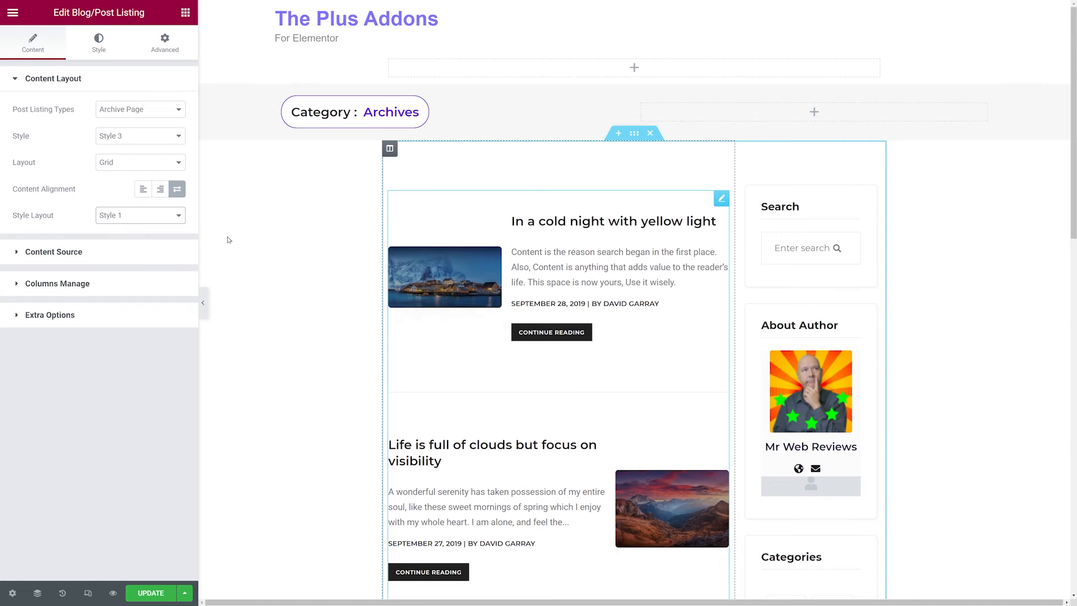
{"action": "left_click", "coordinate": [143, 216]}
{"action": "left_click", "coordinate": [143, 239]}
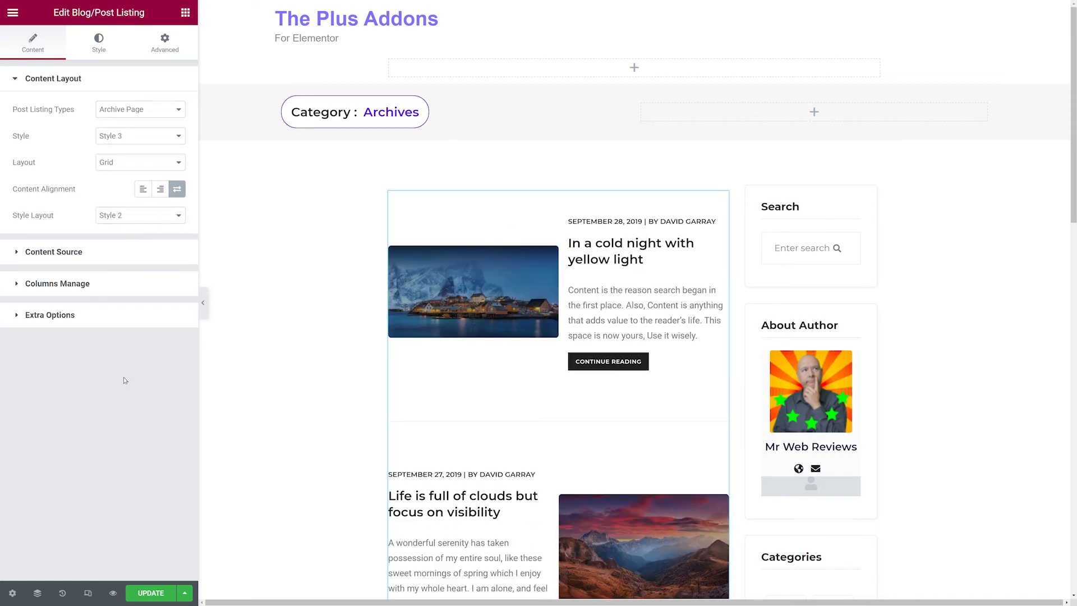
Set the listing's maximum posts display to 6 in the content source settings.
{"action": "left_click", "coordinate": [59, 258]}
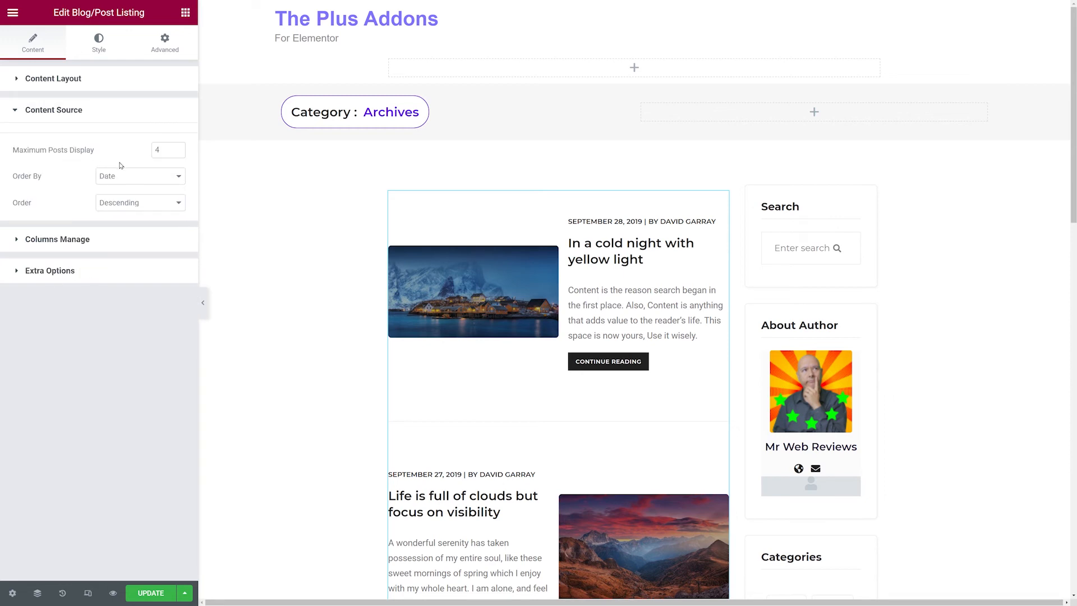
{"action": "scroll", "coordinate": [387, 354], "scroll_direction": "down", "scroll_amount": 3}
{"action": "scroll", "coordinate": [387, 353], "scroll_direction": "down", "scroll_amount": 12}
{"action": "scroll", "coordinate": [387, 353], "scroll_direction": "up", "scroll_amount": 15}
{"action": "left_click", "coordinate": [177, 148]}
{"action": "left_click", "coordinate": [177, 148]}
{"action": "scroll", "coordinate": [348, 267], "scroll_direction": "down", "scroll_amount": 14}
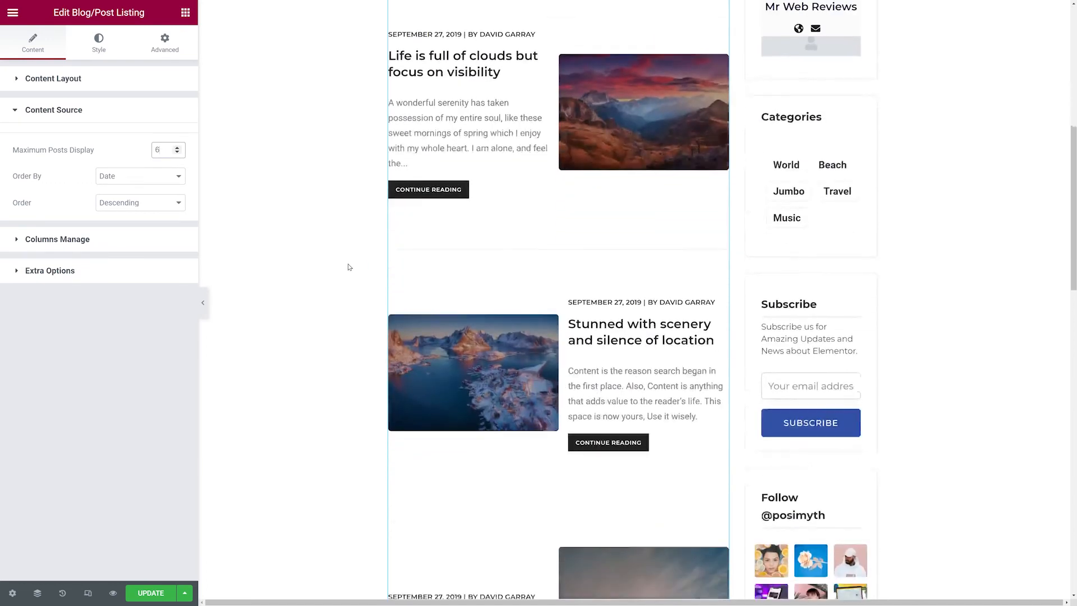
{"action": "scroll", "coordinate": [348, 267], "scroll_direction": "down", "scroll_amount": 8}
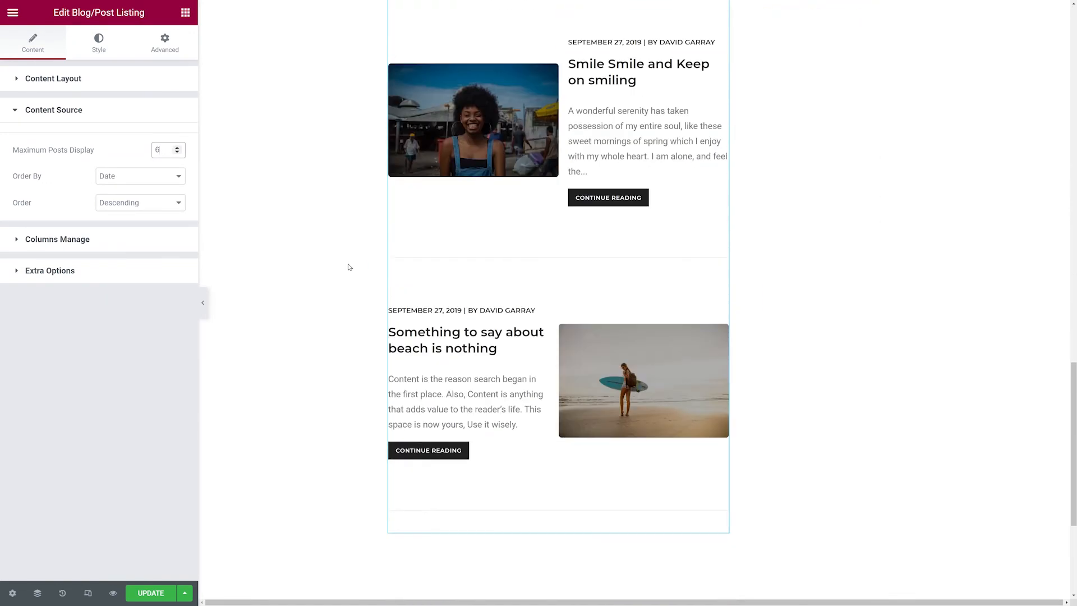
{"action": "scroll", "coordinate": [347, 267], "scroll_direction": "up", "scroll_amount": 18}
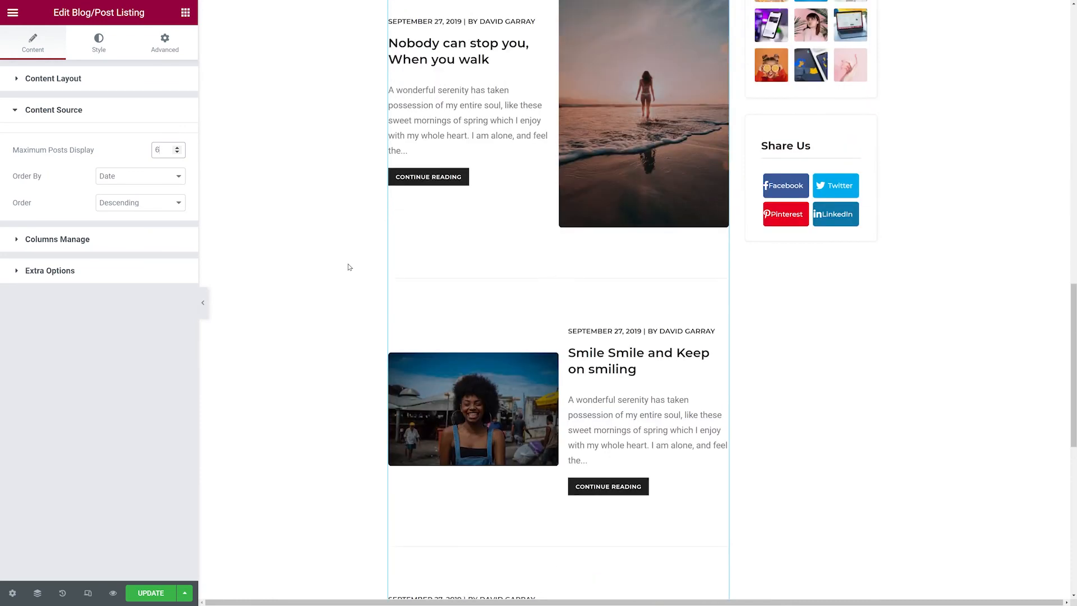
{"action": "scroll", "coordinate": [348, 267], "scroll_direction": "up", "scroll_amount": 5}
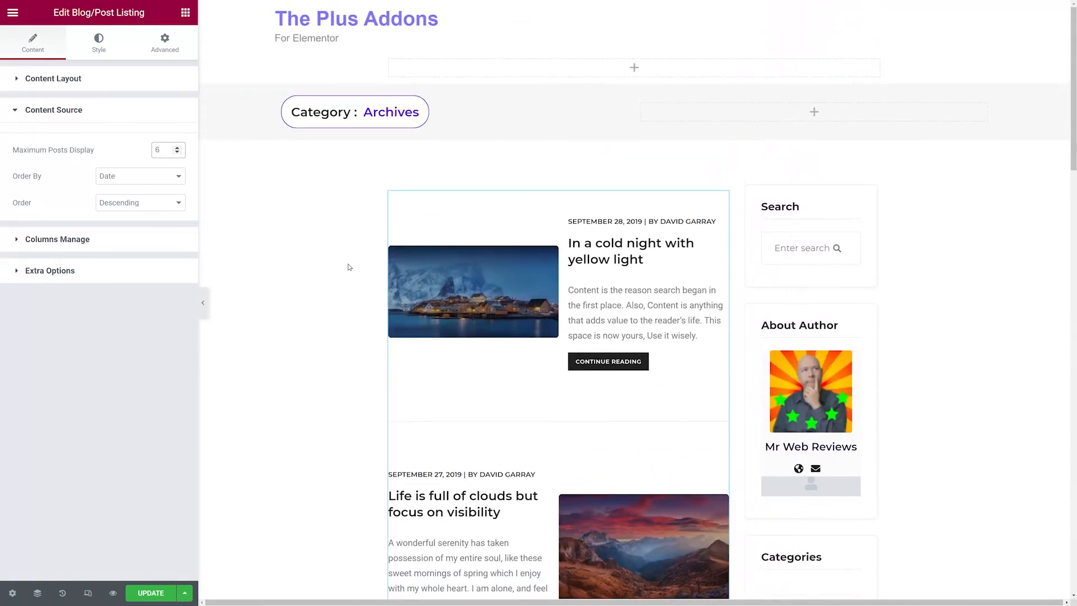
Review the content source's Order By and Order options.
{"action": "left_click", "coordinate": [49, 186]}
{"action": "left_click", "coordinate": [178, 180]}
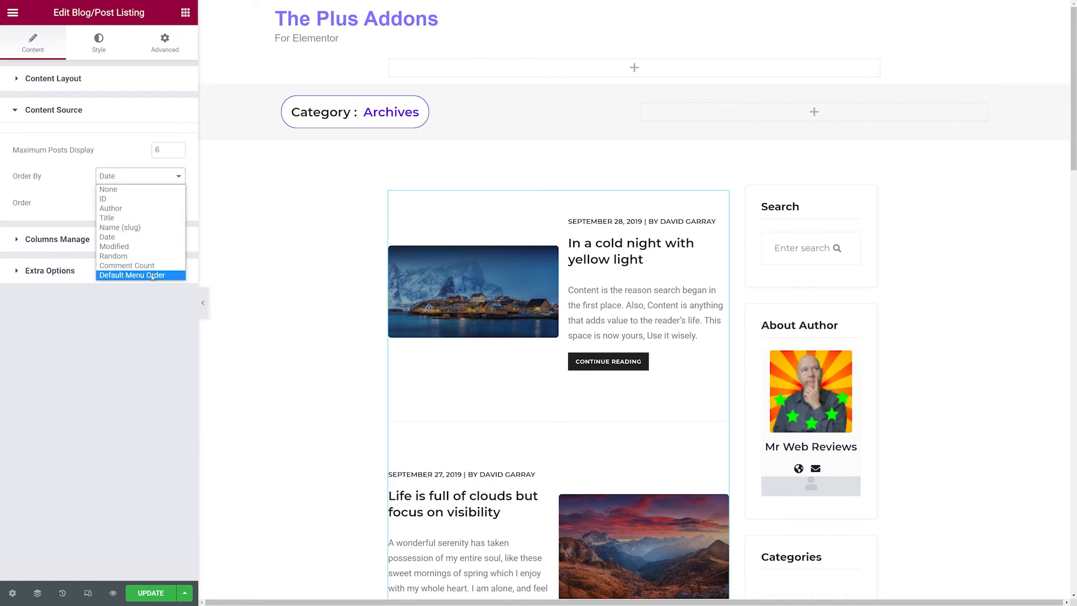
{"action": "left_click", "coordinate": [82, 180]}
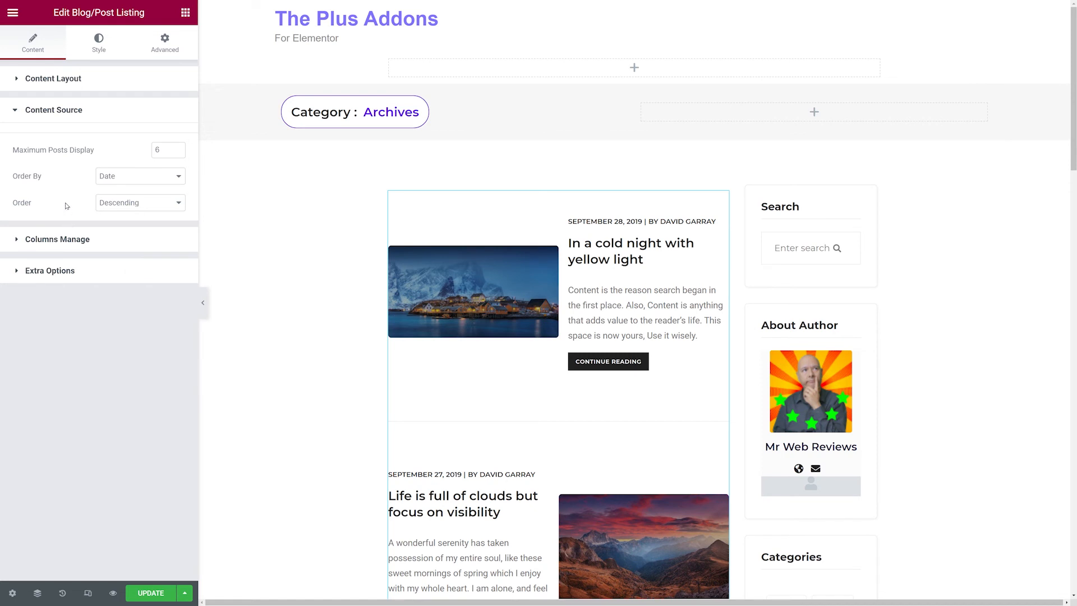
{"action": "left_click", "coordinate": [149, 205]}
Review the listing's column settings for desktop, tablet and mobile, then open the extra options.
{"action": "left_click", "coordinate": [83, 240]}
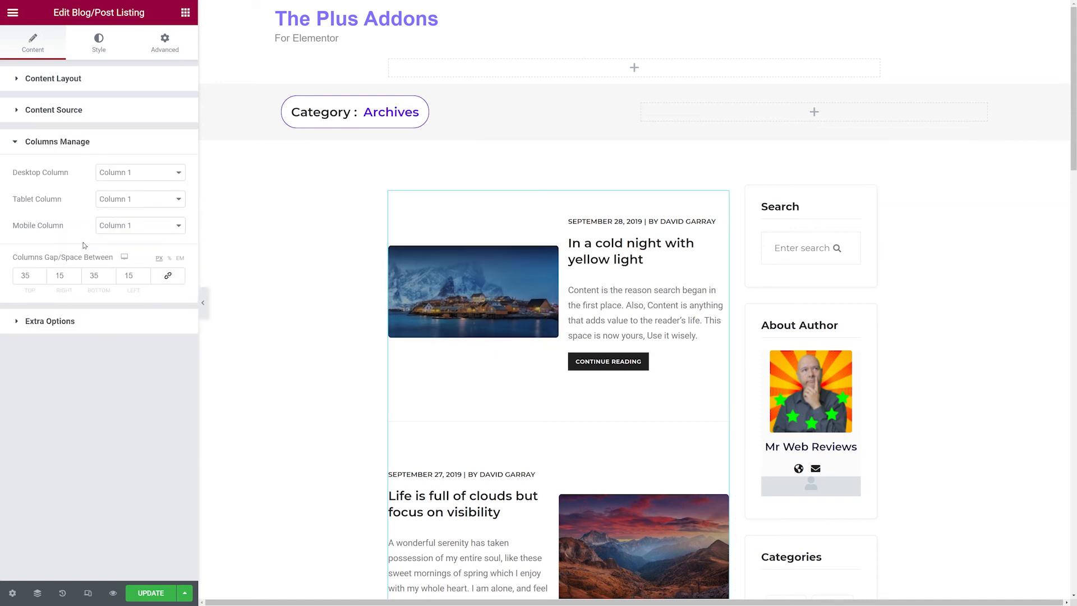
{"action": "left_click", "coordinate": [171, 175]}
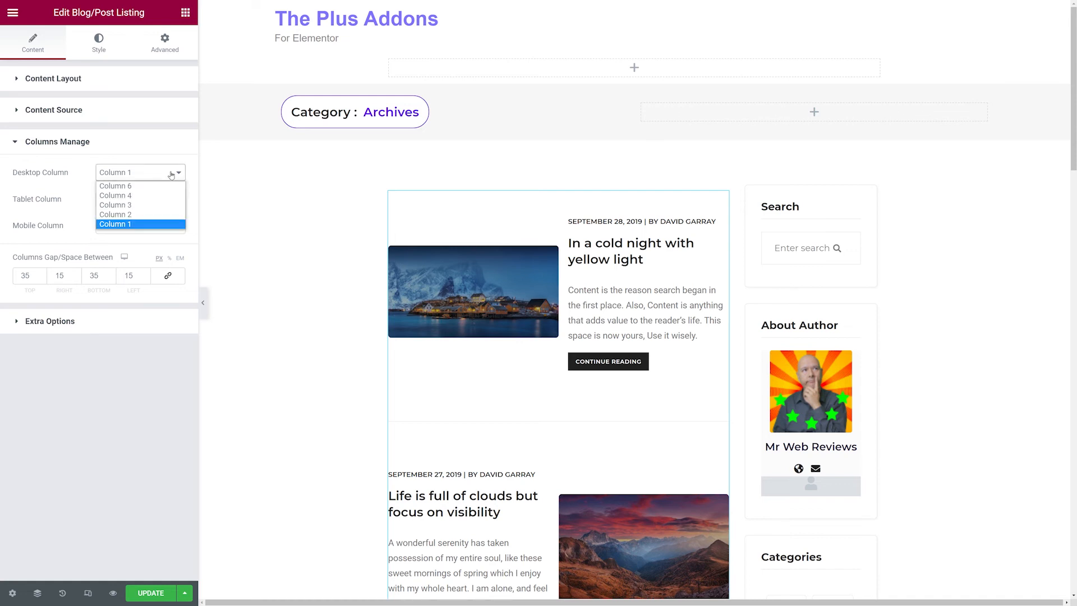
{"action": "left_click", "coordinate": [171, 174]}
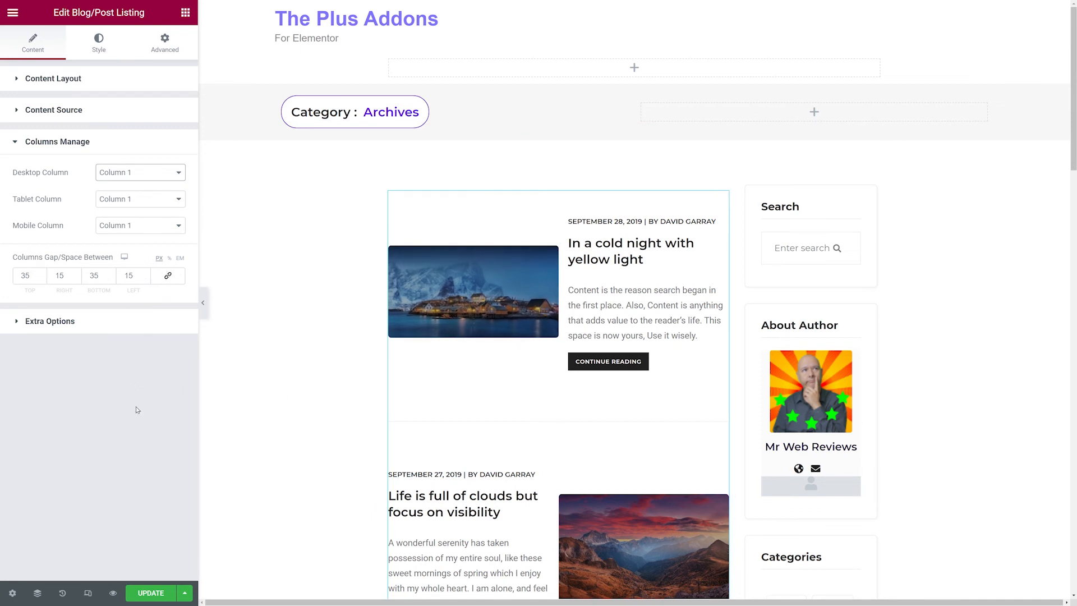
{"action": "left_click", "coordinate": [67, 324]}
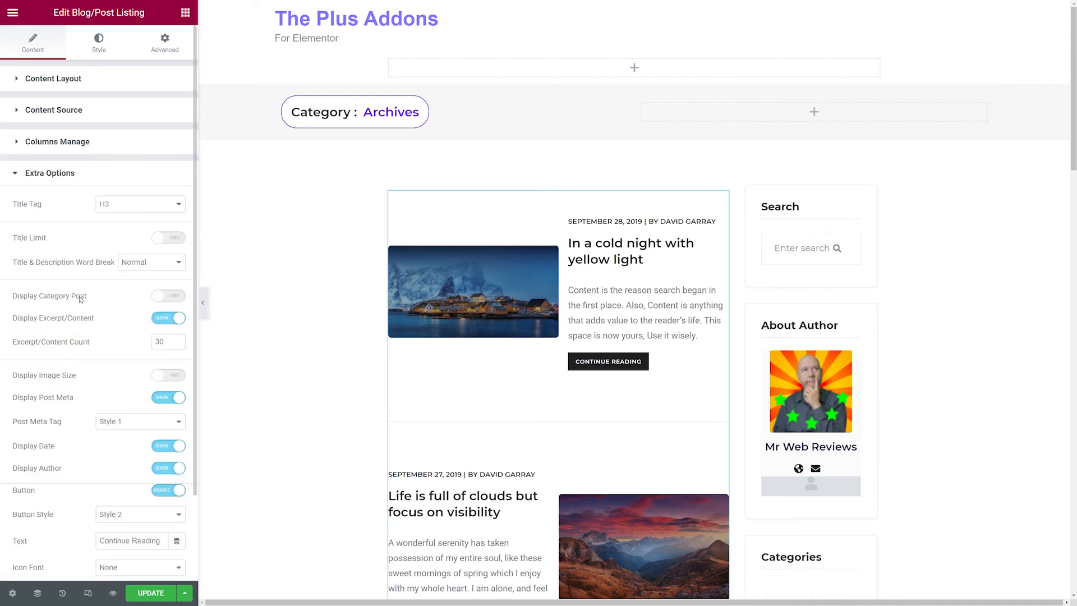
Try limiting the listing titles to 5 words, then clear the title count and switch Title Limit off again.
{"action": "left_click", "coordinate": [173, 210]}
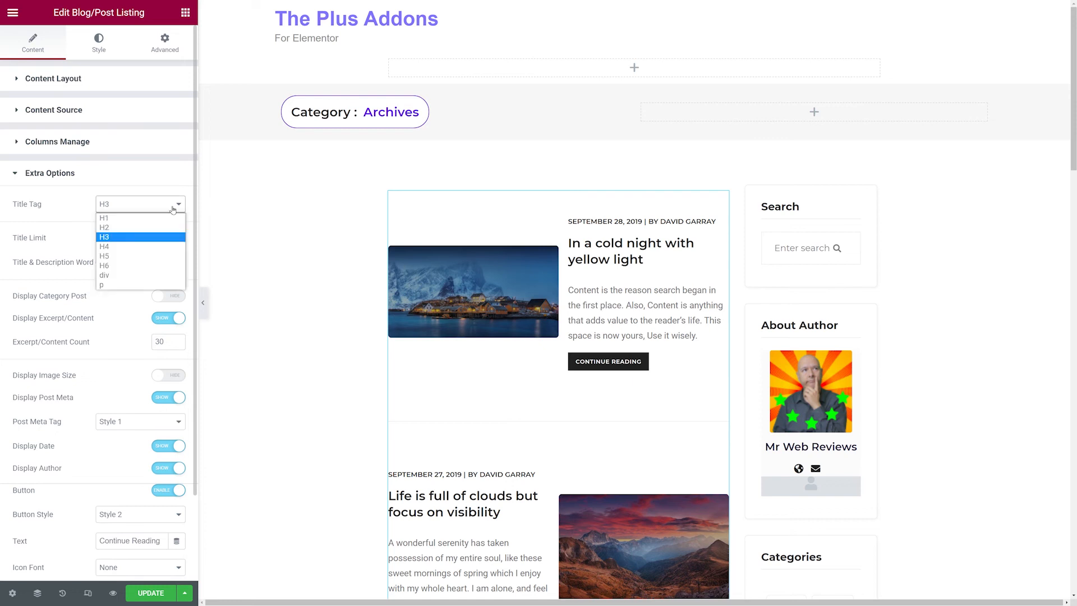
{"action": "left_click", "coordinate": [82, 203]}
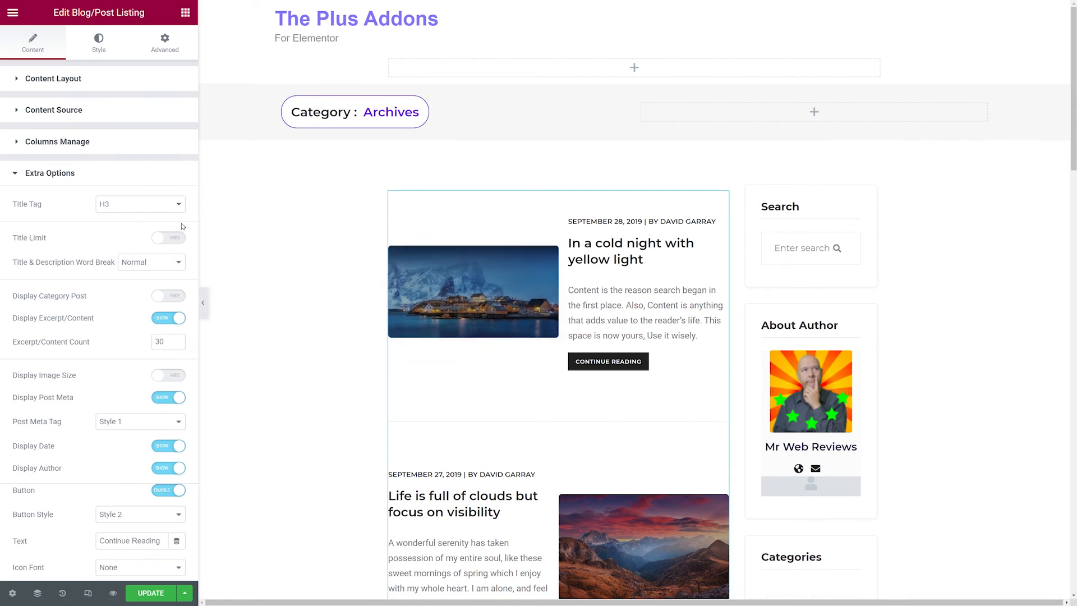
{"action": "left_click", "coordinate": [168, 245]}
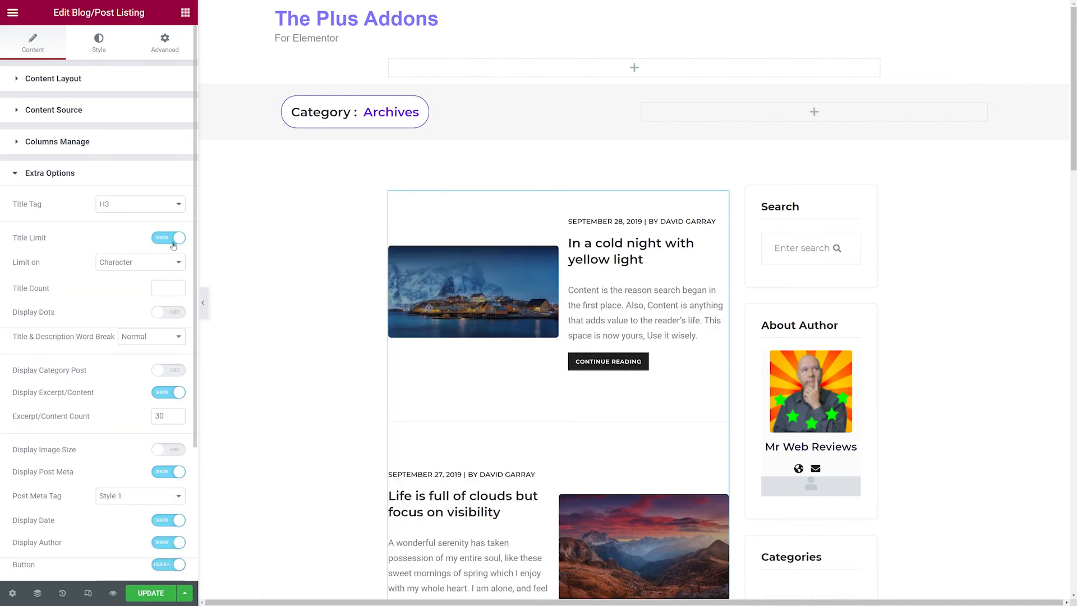
{"action": "scroll", "coordinate": [173, 245], "scroll_direction": "down", "scroll_amount": 2}
{"action": "left_click", "coordinate": [163, 168]}
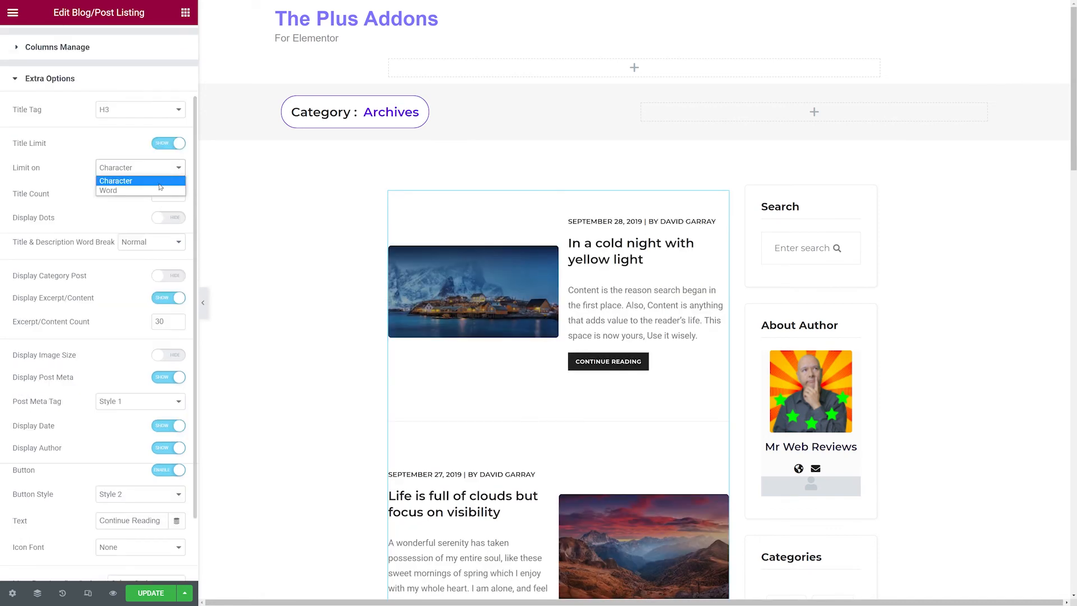
{"action": "left_click", "coordinate": [157, 190]}
{"action": "left_click", "coordinate": [153, 195]}
{"action": "type", "text": "5"}
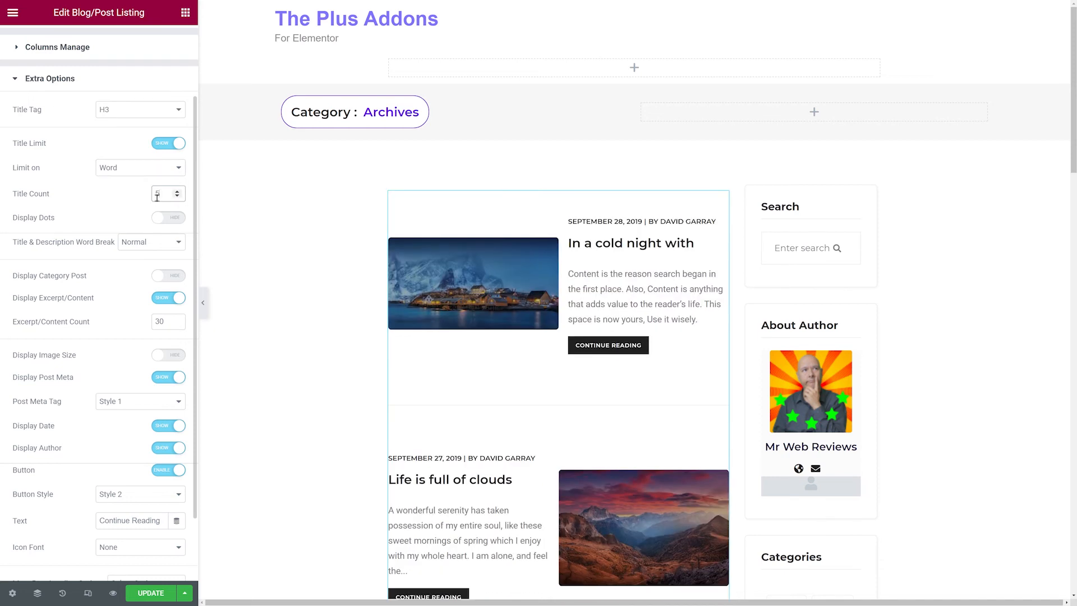
{"action": "left_click", "coordinate": [100, 205]}
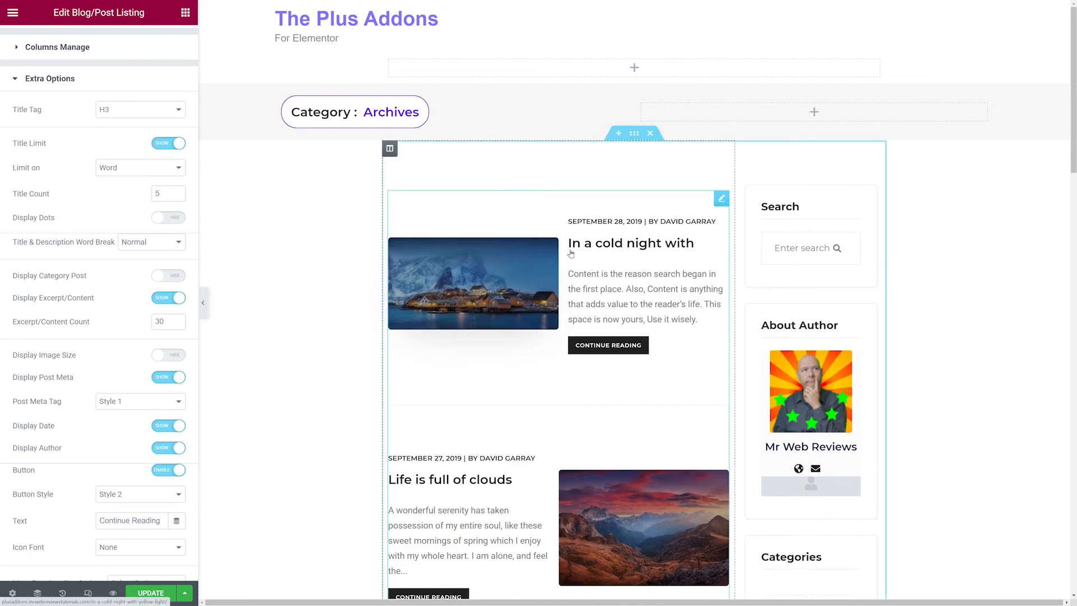
{"action": "left_click", "coordinate": [132, 196]}
{"action": "key", "text": "BackSpace"}
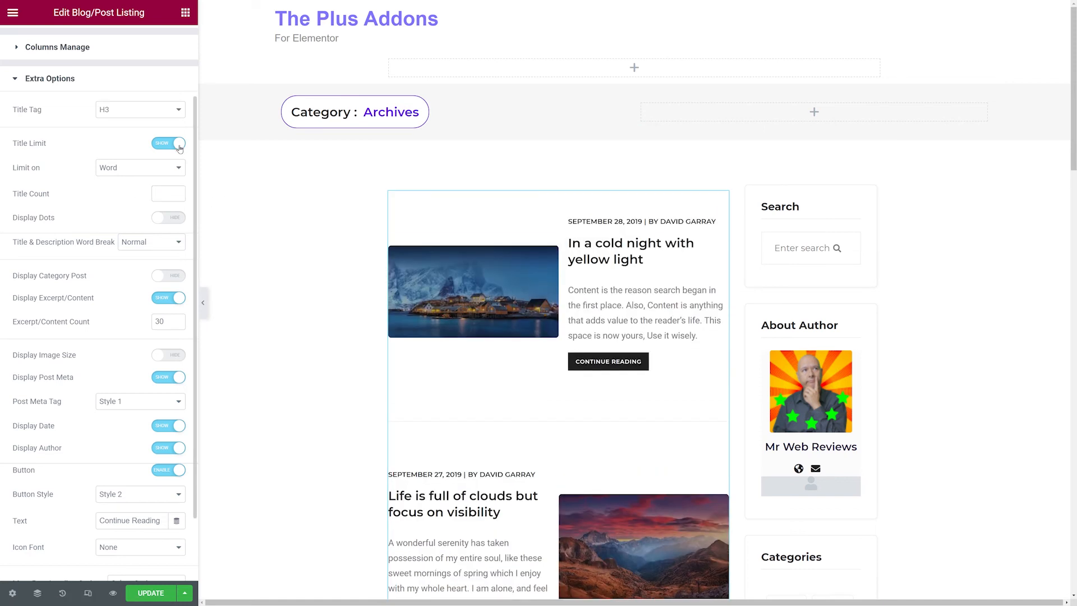
{"action": "left_click", "coordinate": [168, 143]}
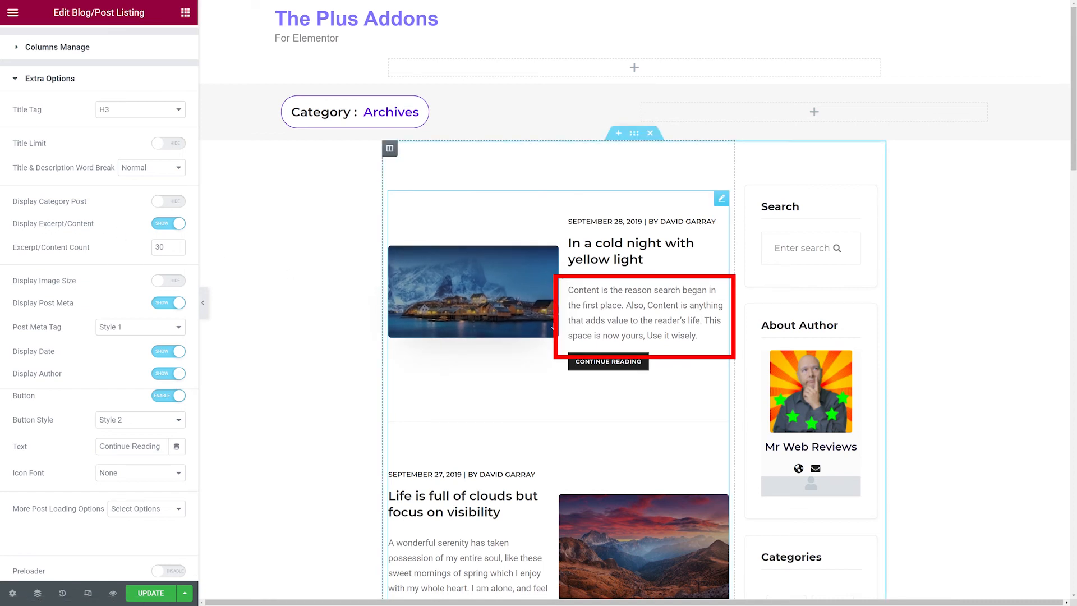
Switch the listing's excerpt display off and back on.
{"action": "left_click", "coordinate": [169, 224]}
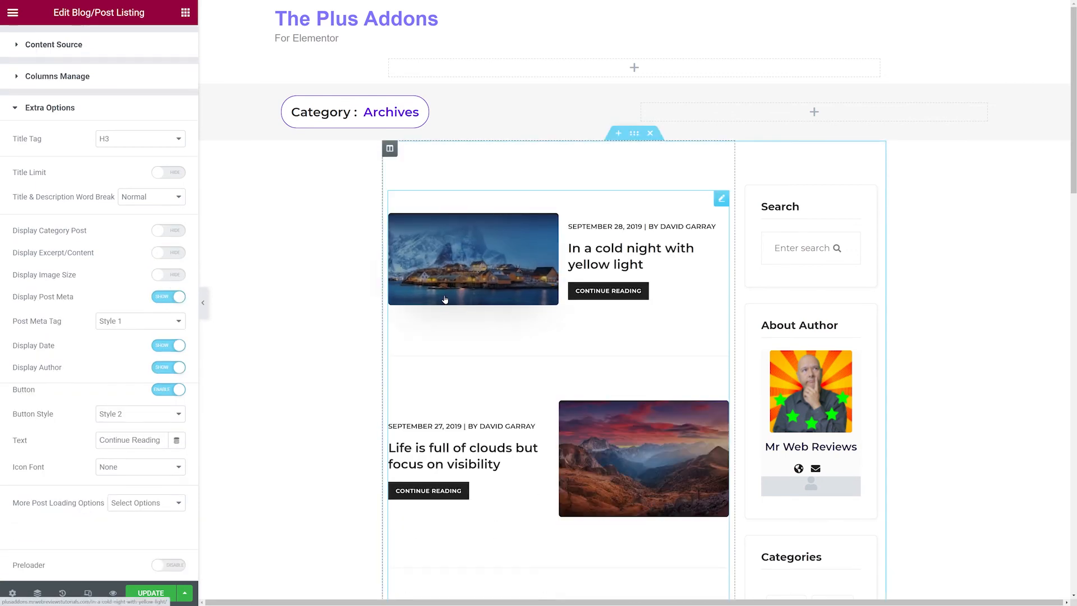
{"action": "left_click", "coordinate": [168, 252]}
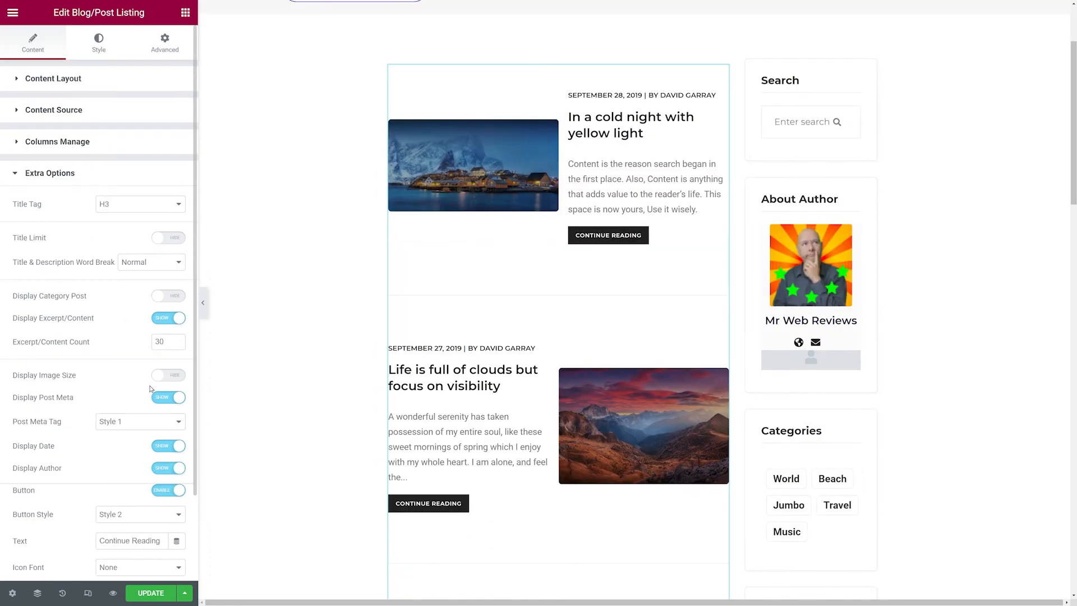
Enable a custom image size for the listing and set it to Thumbnail - 150 x 150.
{"action": "left_click", "coordinate": [162, 381]}
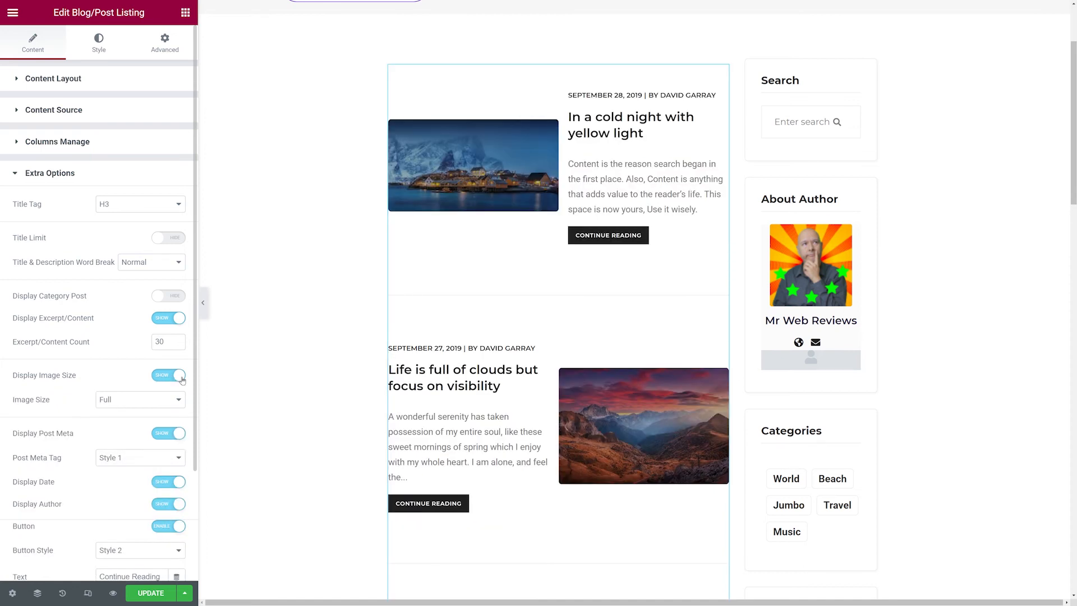
{"action": "left_click", "coordinate": [160, 403]}
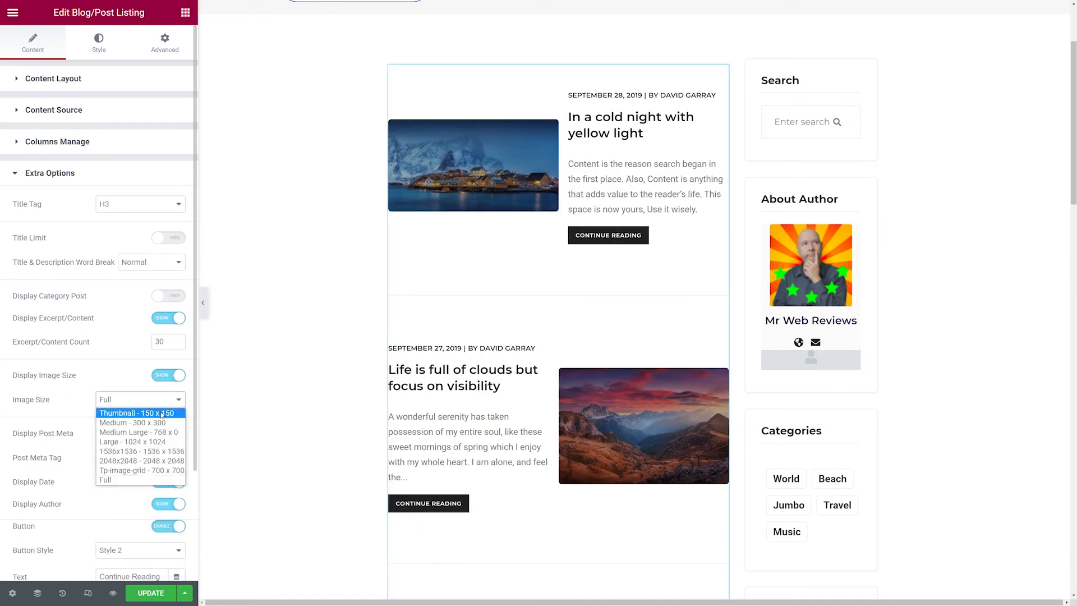
{"action": "left_click", "coordinate": [153, 413]}
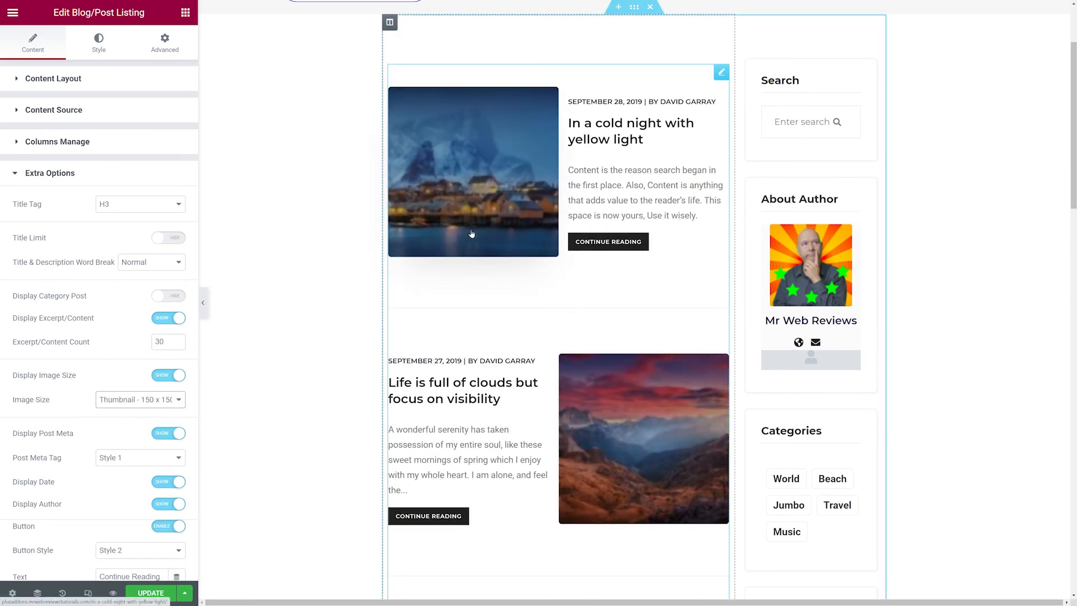
{"action": "scroll", "coordinate": [642, 387], "scroll_direction": "down", "scroll_amount": 7}
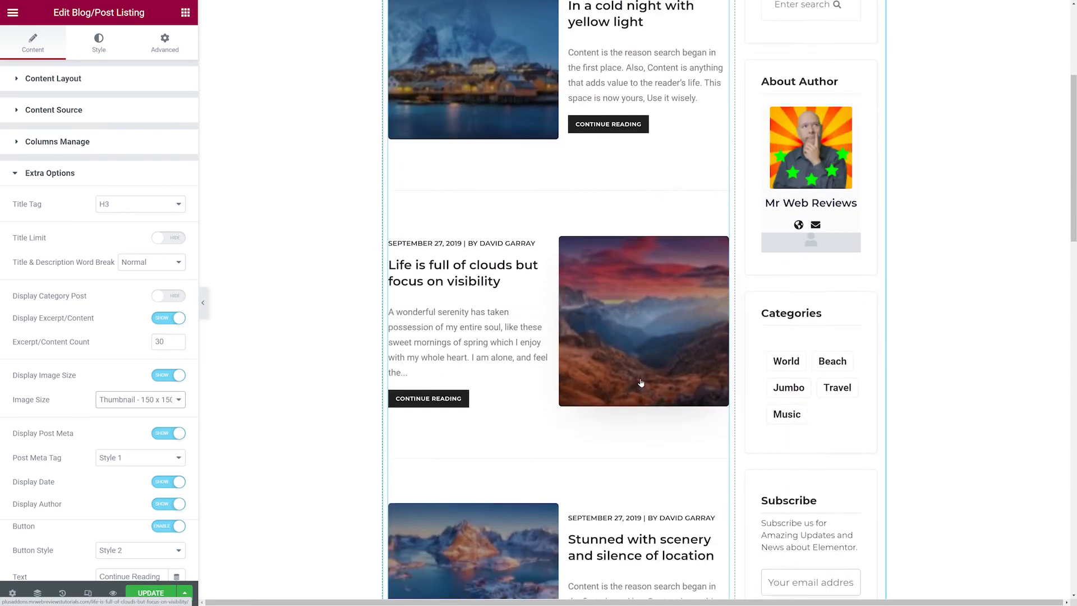
{"action": "scroll", "coordinate": [641, 382], "scroll_direction": "down", "scroll_amount": 9}
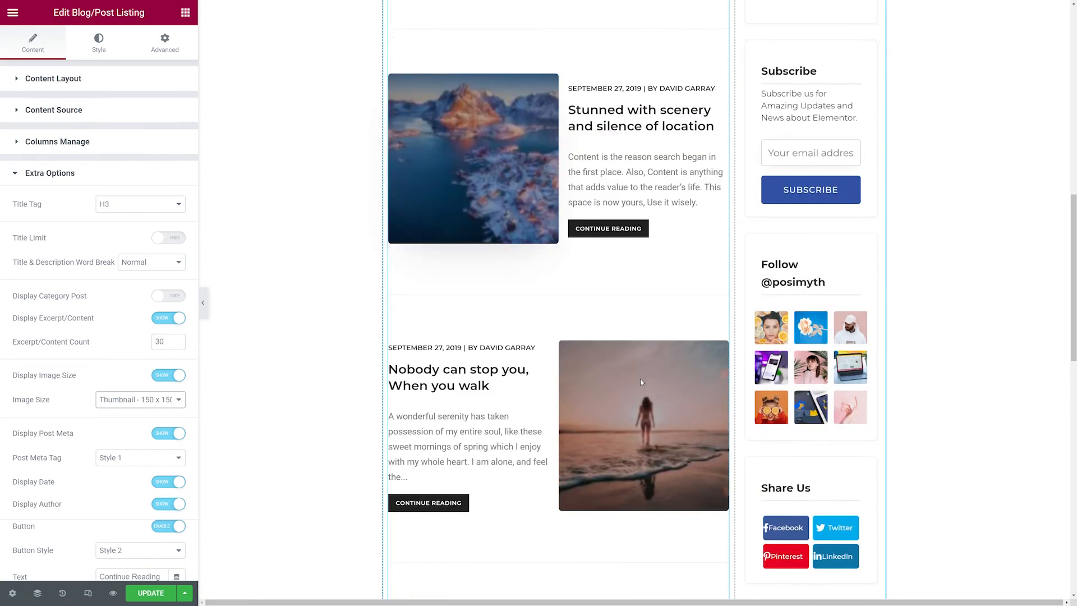
{"action": "scroll", "coordinate": [641, 382], "scroll_direction": "up", "scroll_amount": 20}
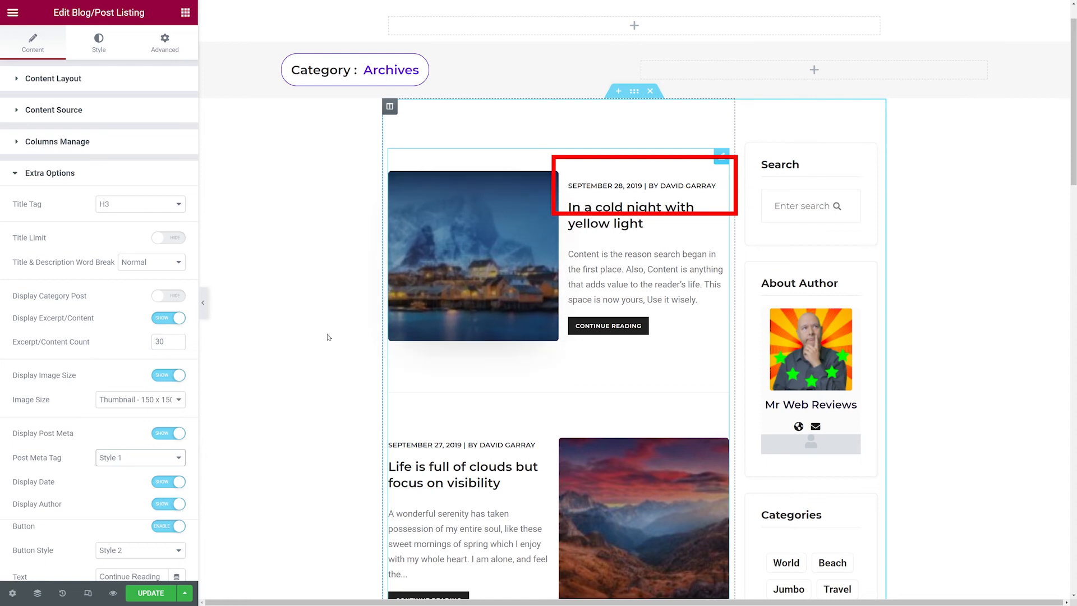
Set the listing's post meta style to Style 3.
{"action": "left_click", "coordinate": [175, 459]}
{"action": "left_click", "coordinate": [163, 480]}
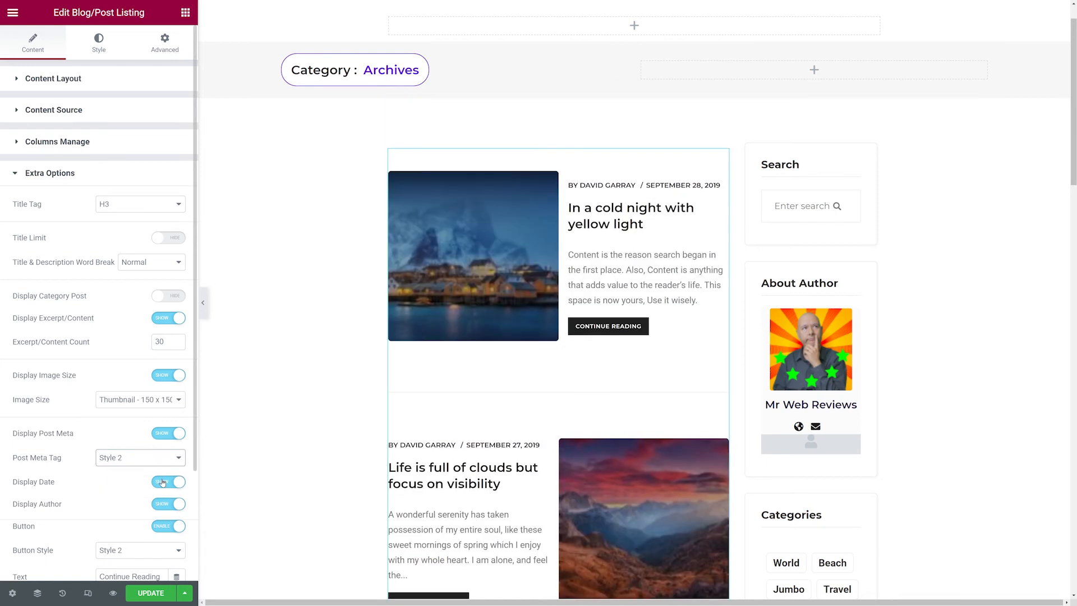
{"action": "left_click", "coordinate": [179, 460]}
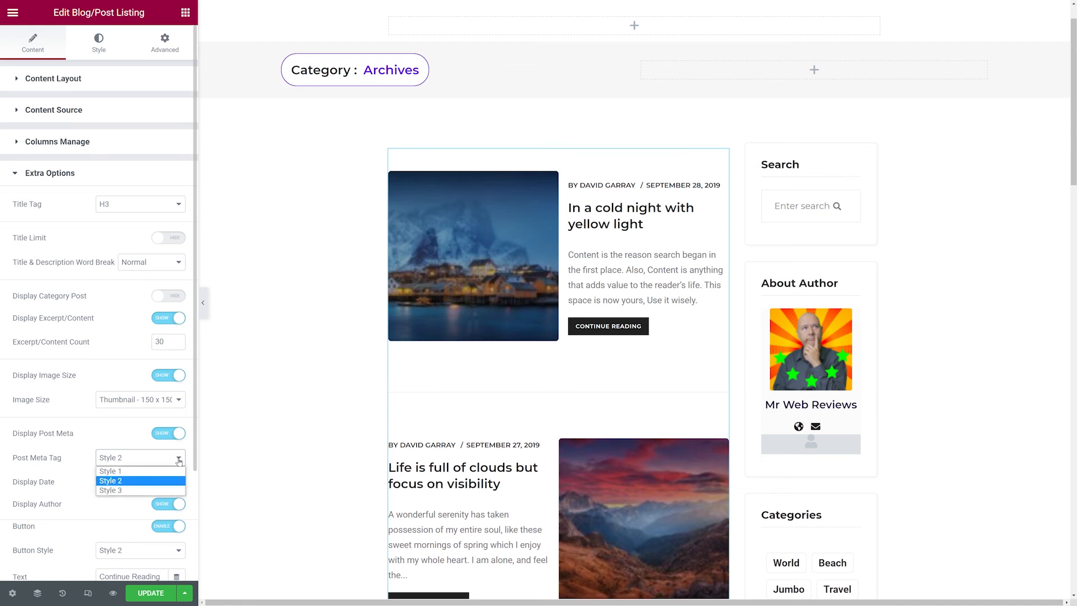
{"action": "left_click", "coordinate": [164, 490]}
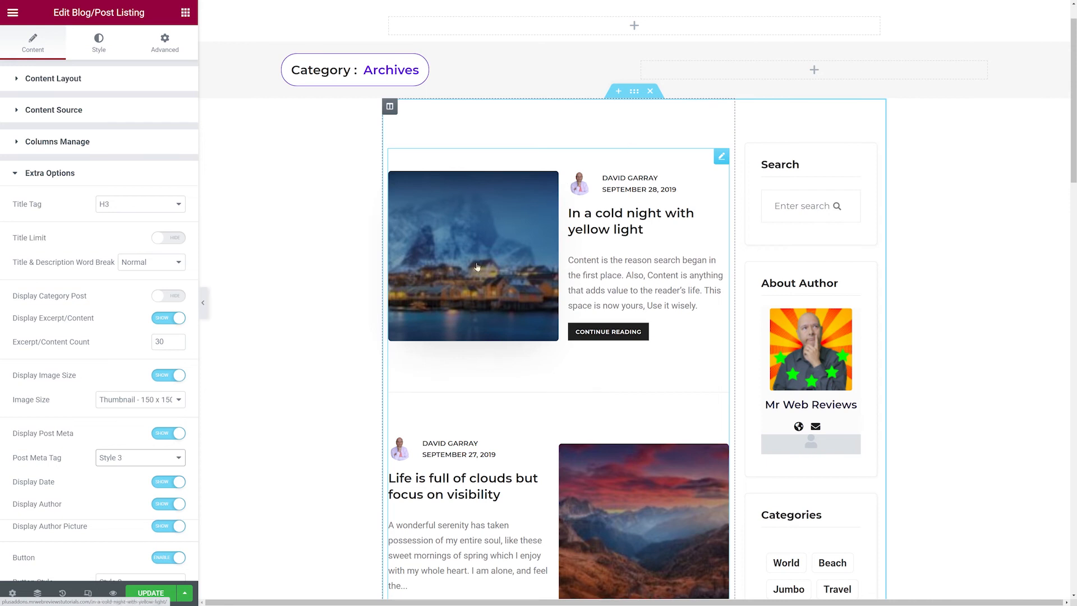
Change the listing's button text to Read More.
{"action": "scroll", "coordinate": [73, 459], "scroll_direction": "down", "scroll_amount": 2}
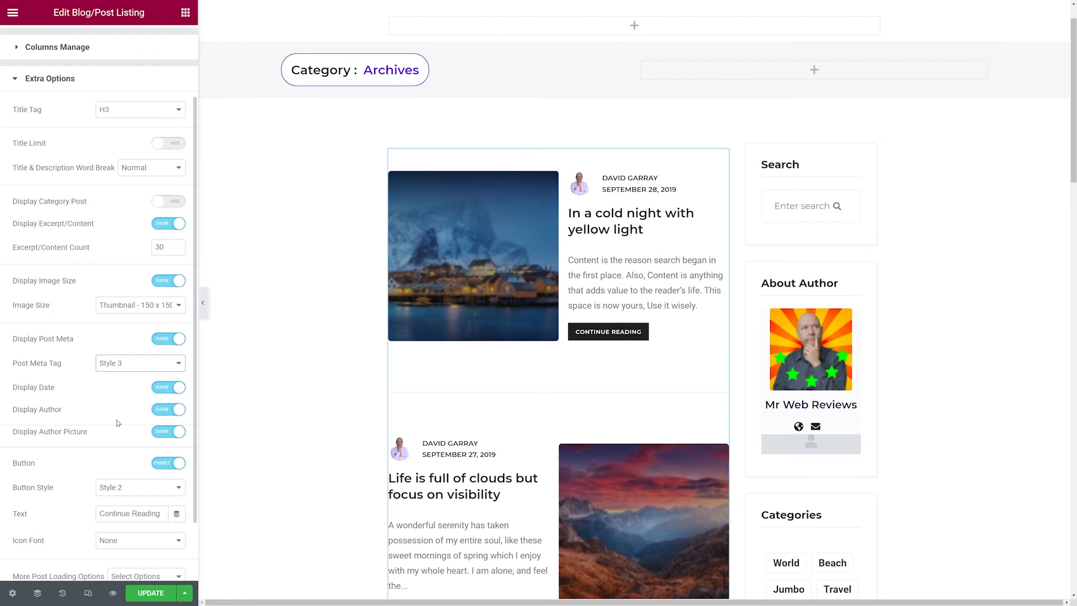
{"action": "scroll", "coordinate": [118, 423], "scroll_direction": "down", "scroll_amount": 1}
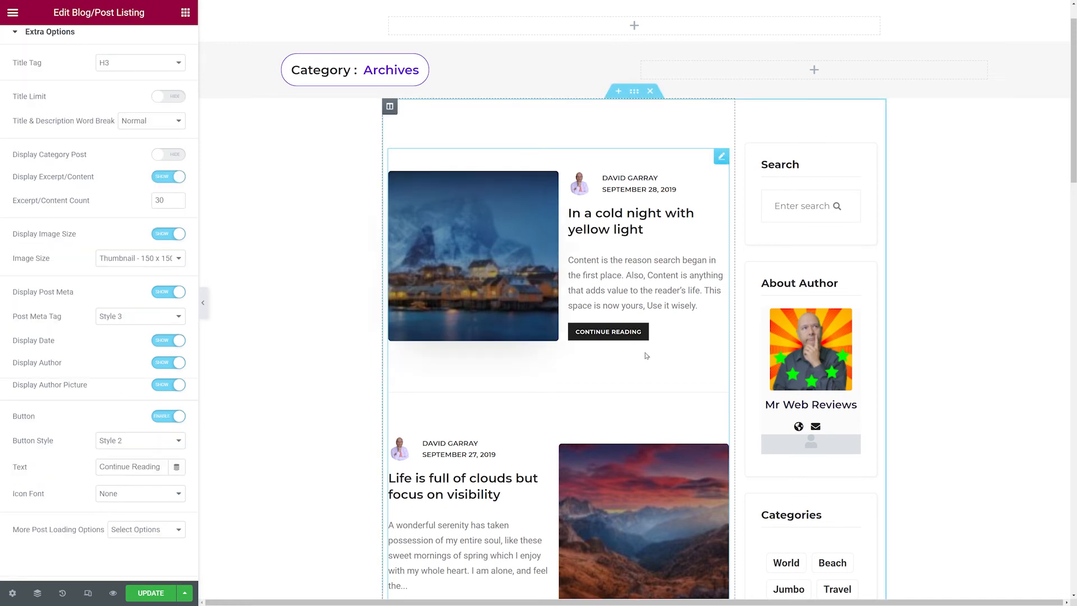
{"action": "left_click", "coordinate": [177, 446]}
{"action": "left_click", "coordinate": [178, 463]}
{"action": "left_click_drag", "start_coordinate": [162, 470], "coordinate": [59, 472]}
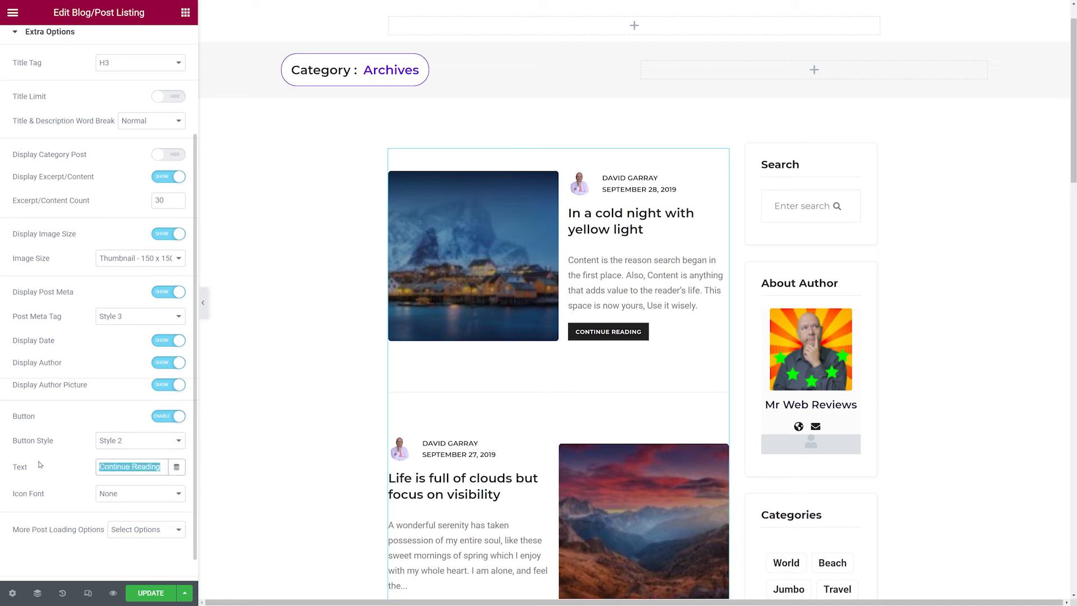
{"action": "type", "text": "Read More"}
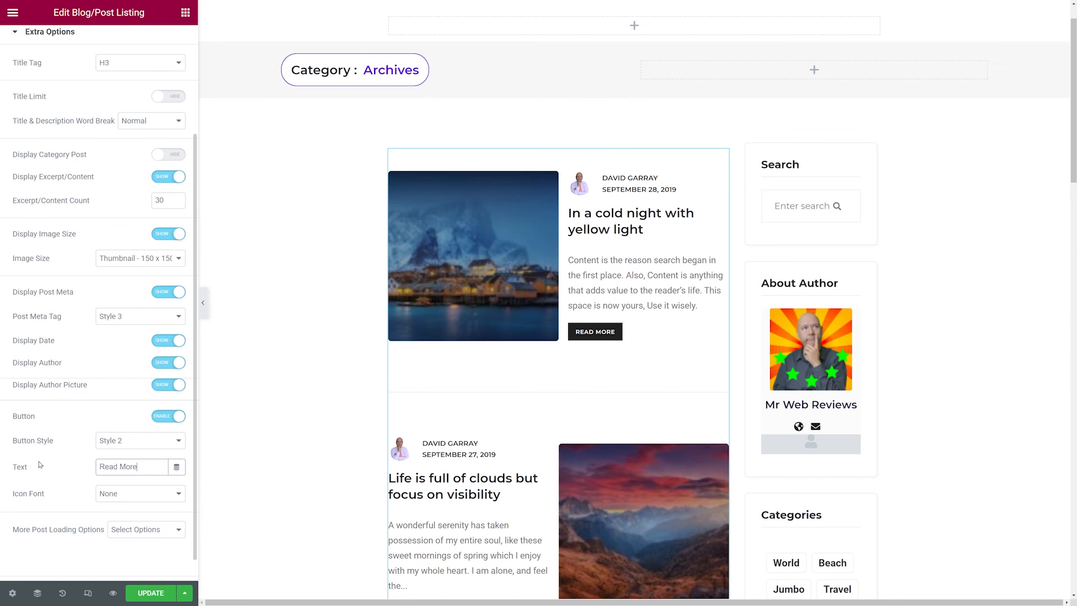
{"action": "key", "text": "Tab"}
Set the button's icon font to Font Awesome and its icon spacing to 14.
{"action": "scroll", "coordinate": [72, 475], "scroll_direction": "down", "scroll_amount": 1}
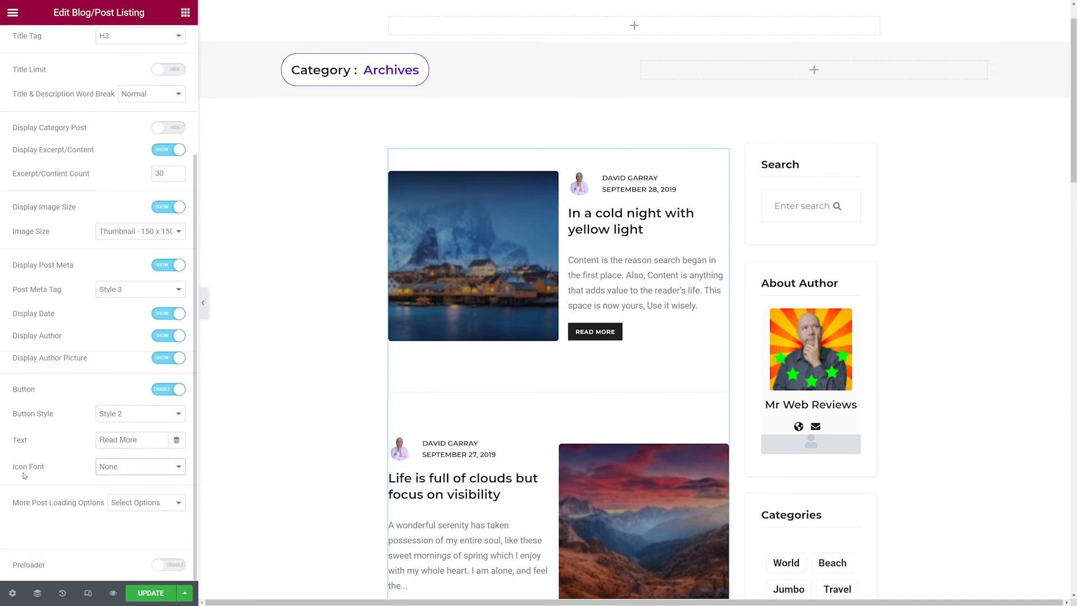
{"action": "left_click", "coordinate": [174, 470]}
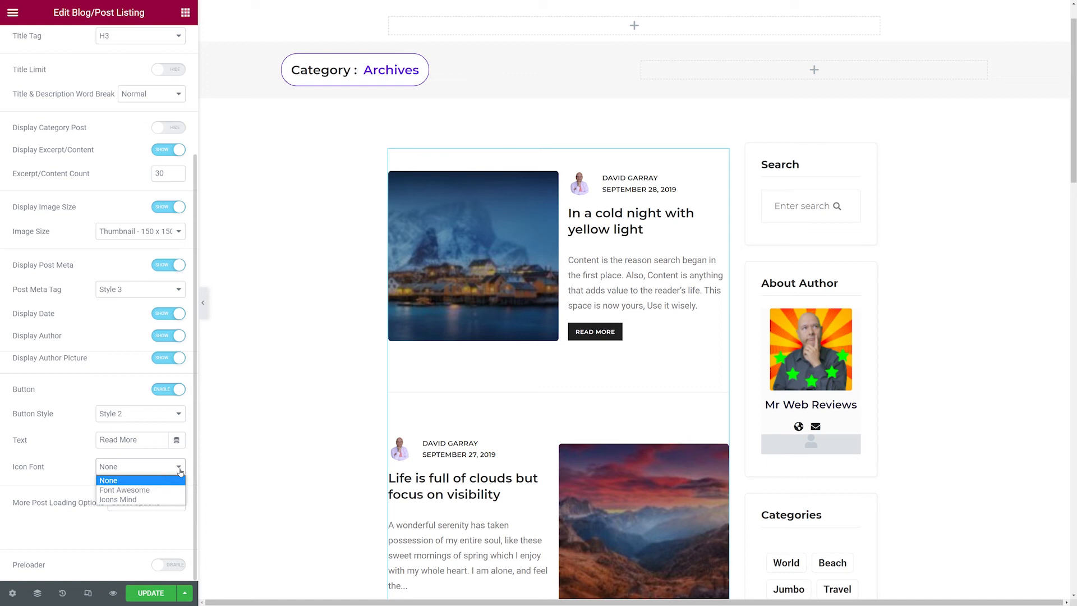
{"action": "left_click", "coordinate": [144, 491]}
{"action": "scroll", "coordinate": [75, 479], "scroll_direction": "down", "scroll_amount": 2}
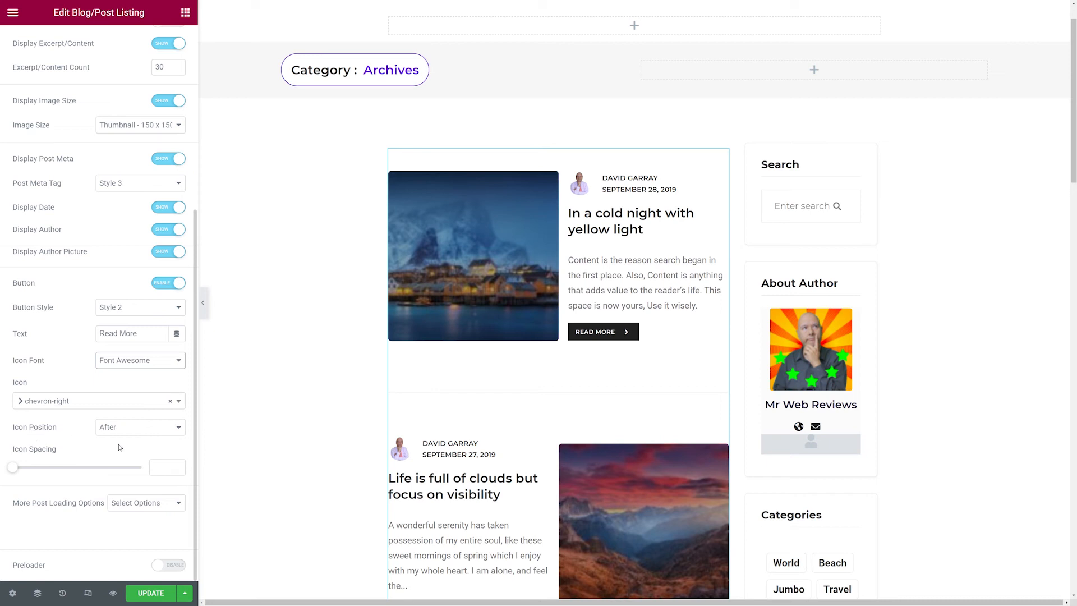
{"action": "left_click", "coordinate": [176, 435]}
{"action": "left_click", "coordinate": [152, 447]}
{"action": "left_click", "coordinate": [168, 427]}
{"action": "left_click", "coordinate": [152, 436]}
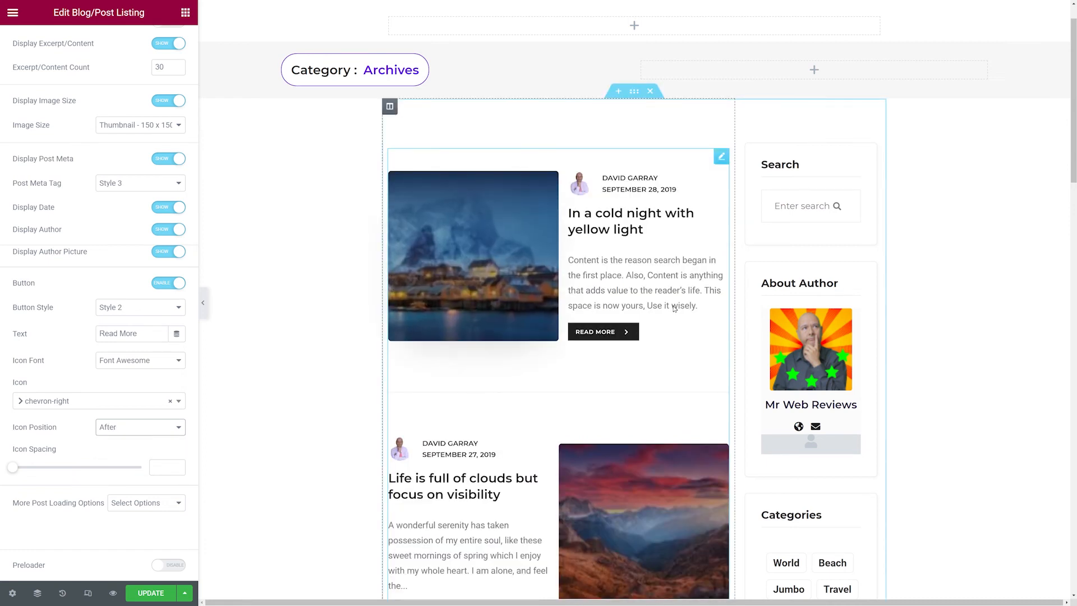
{"action": "mouse_move", "coordinate": [15, 470]}
{"action": "left_mouse_down"}
{"action": "mouse_move", "coordinate": [161, 468]}
{"action": "mouse_move", "coordinate": [33, 465]}
{"action": "left_mouse_up"}
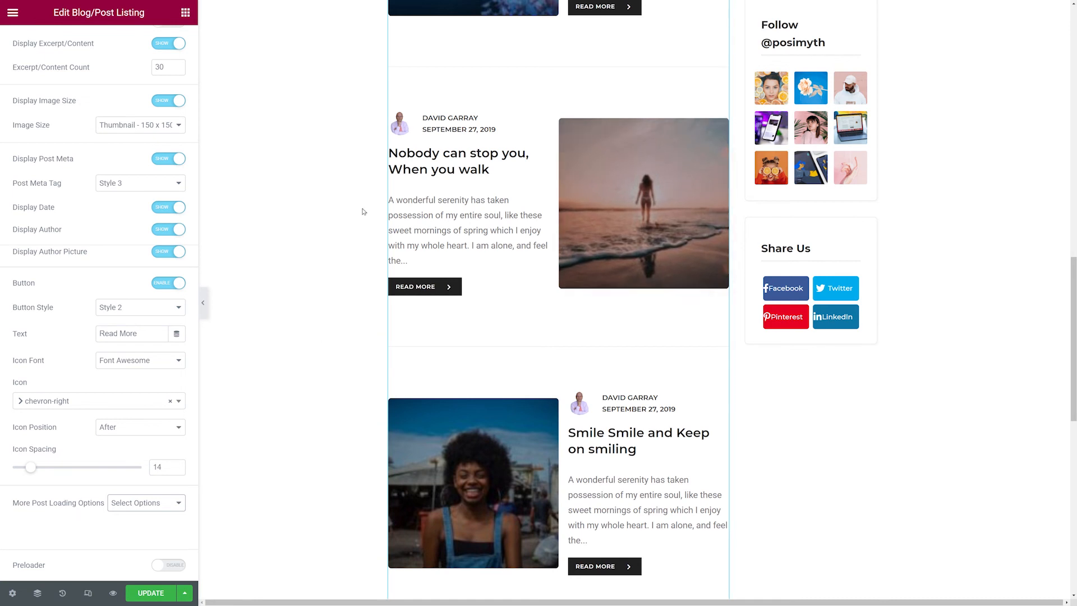
Try Pagination as the listing's more post loading option.
{"action": "scroll", "coordinate": [363, 212], "scroll_direction": "down", "scroll_amount": 8}
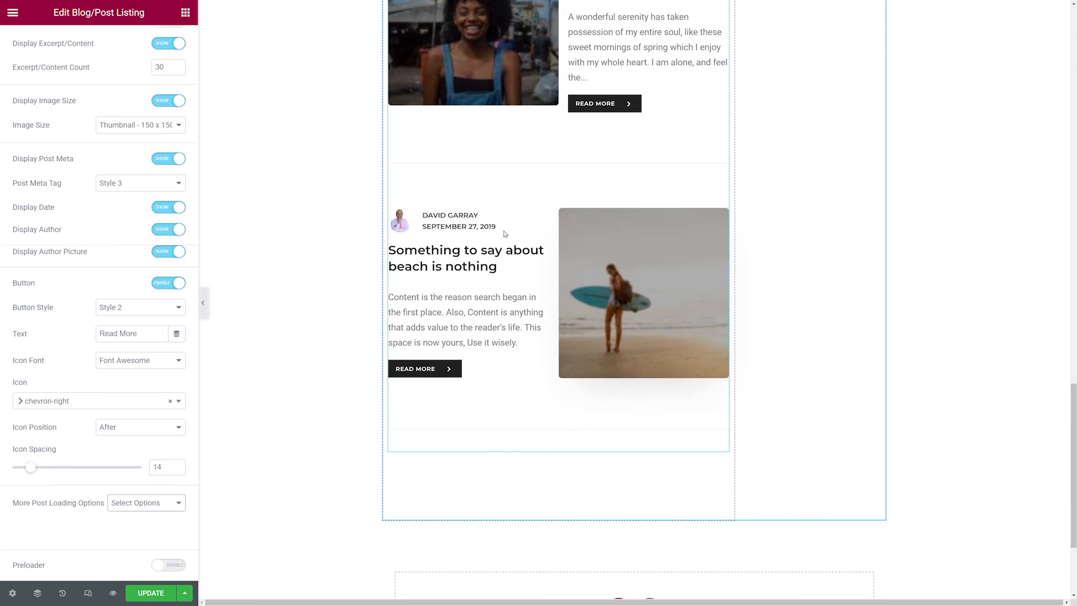
{"action": "left_click", "coordinate": [164, 506]}
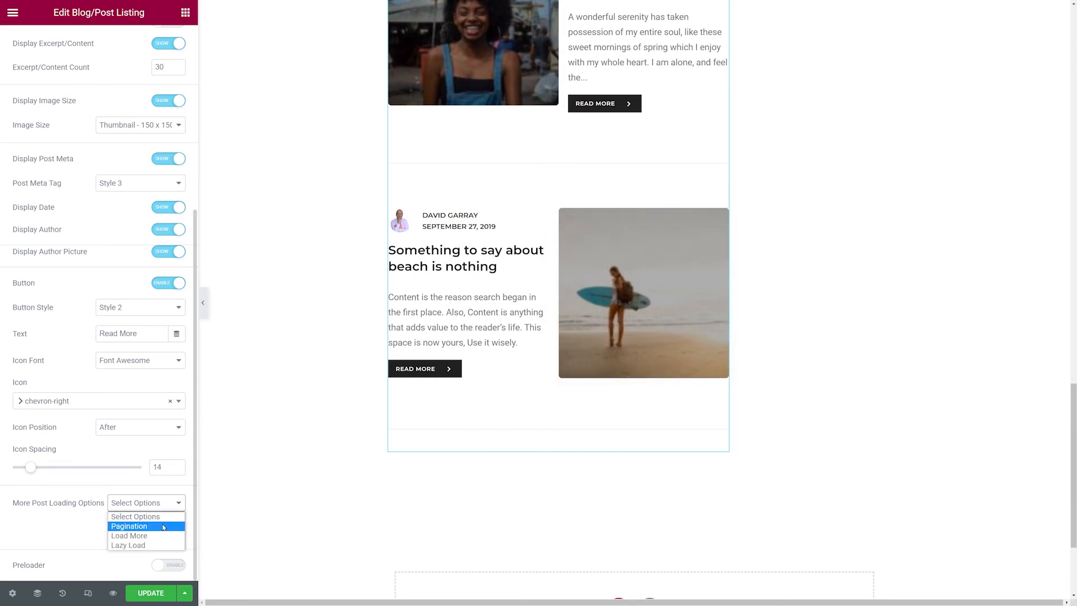
{"action": "left_click", "coordinate": [164, 526]}
{"action": "scroll", "coordinate": [297, 460], "scroll_direction": "down", "scroll_amount": 10}
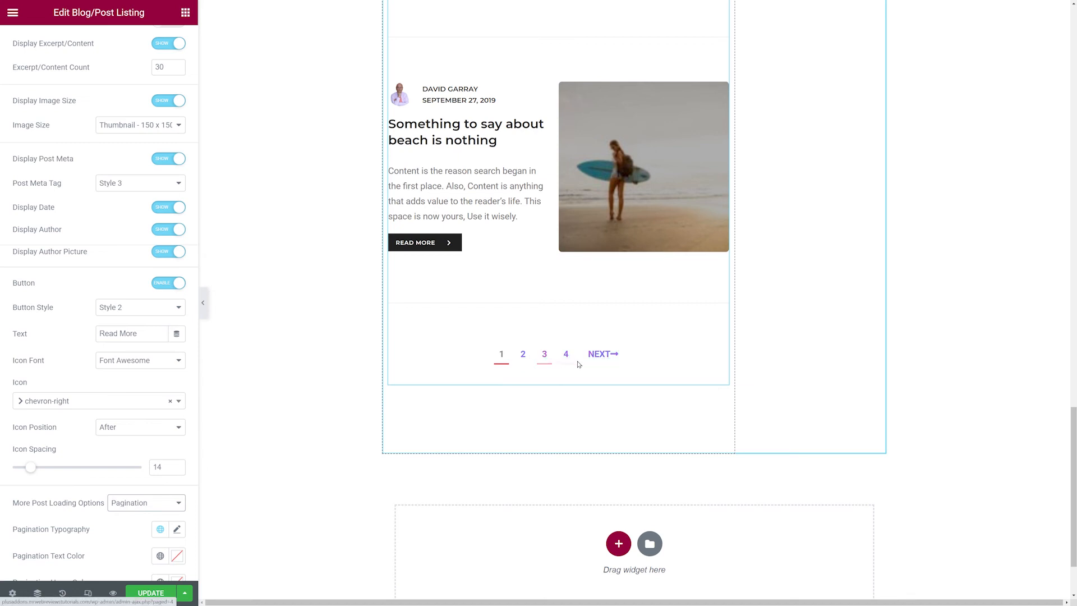
{"action": "scroll", "coordinate": [530, 363], "scroll_direction": "down", "scroll_amount": 2}
Try Load More as the listing's more post loading option.
{"action": "left_click", "coordinate": [146, 502]}
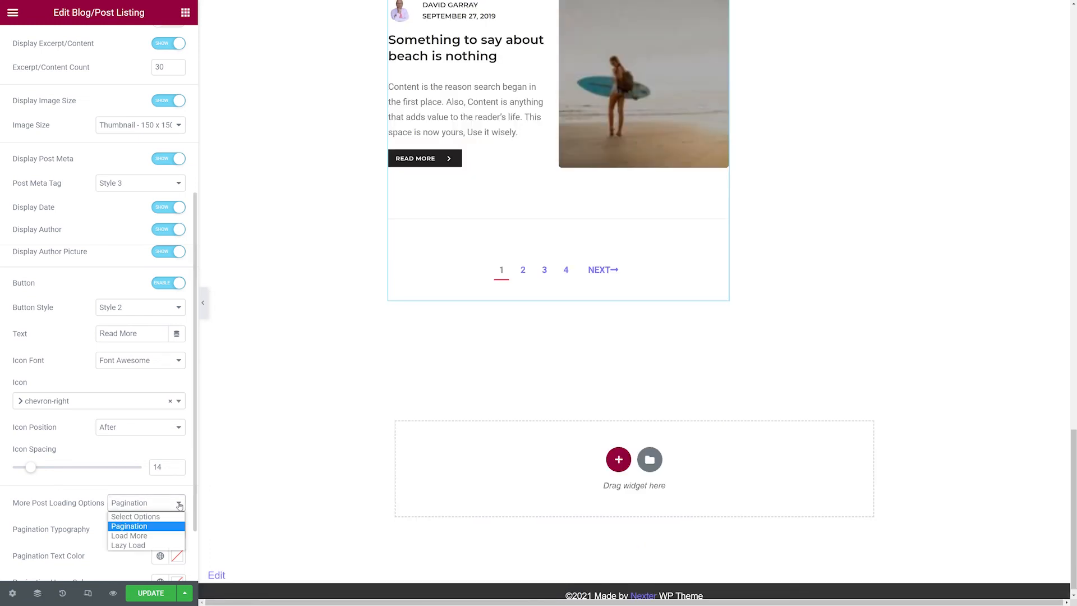
{"action": "left_click", "coordinate": [170, 537]}
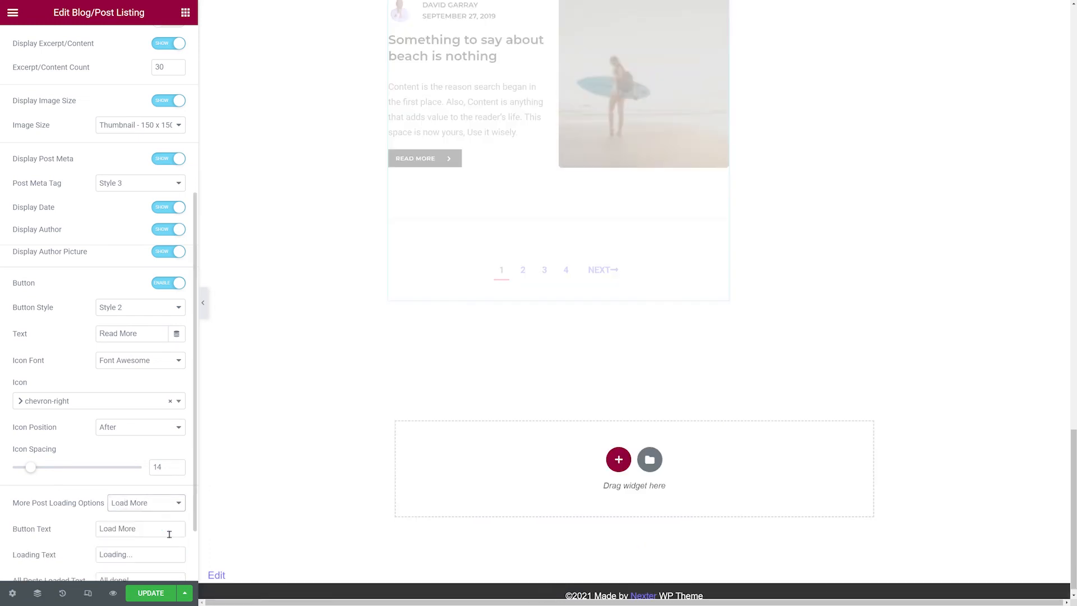
{"action": "scroll", "coordinate": [359, 399], "scroll_direction": "down", "scroll_amount": 9}
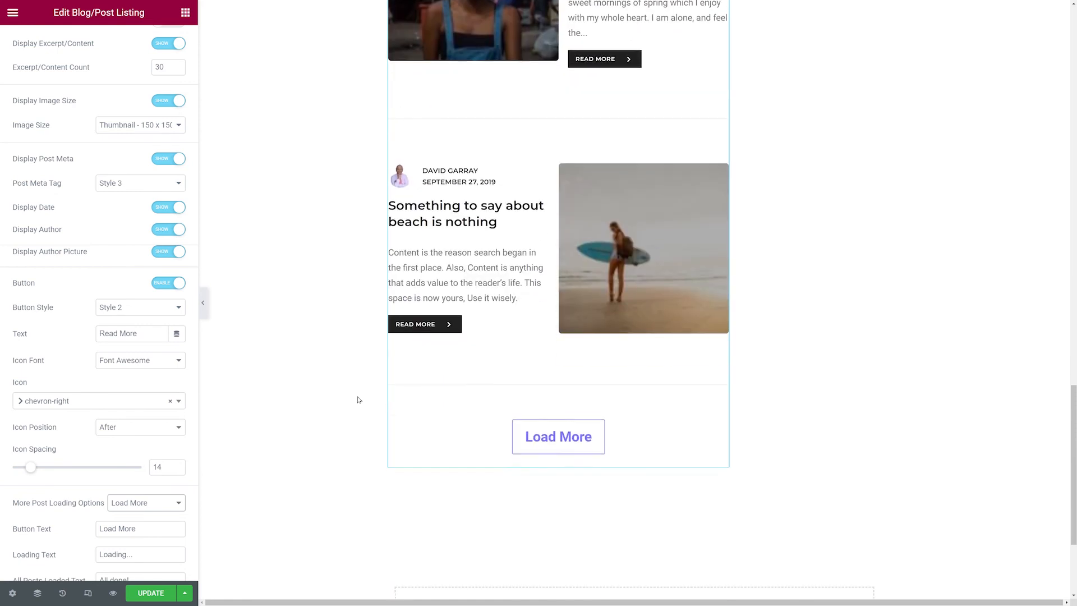
{"action": "scroll", "coordinate": [516, 413], "scroll_direction": "down", "scroll_amount": 1}
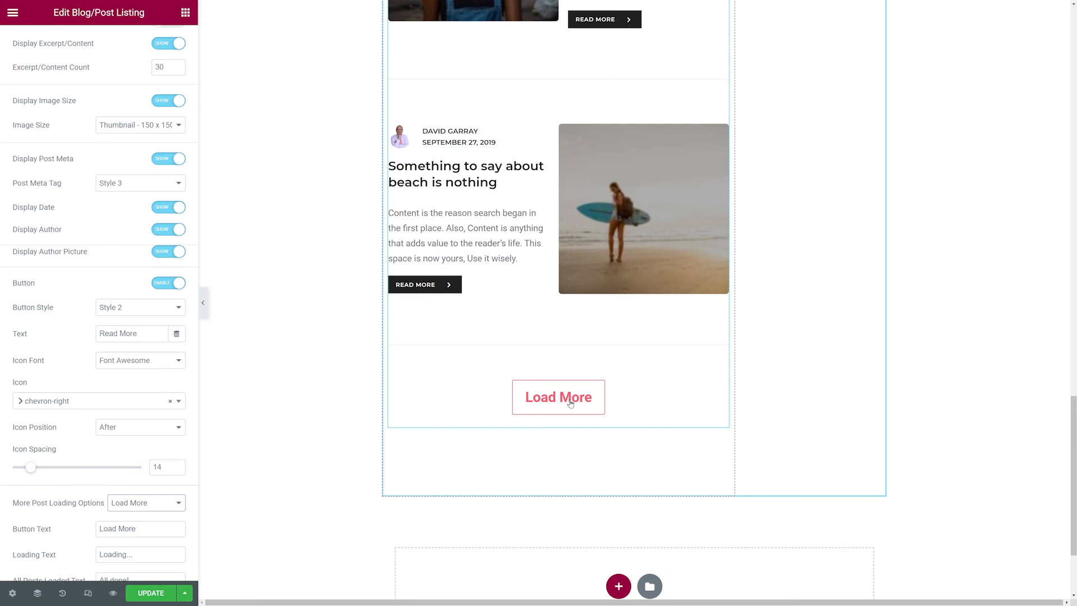
Set the listing's more post loading option to Lazy Load.
{"action": "left_click", "coordinate": [178, 502]}
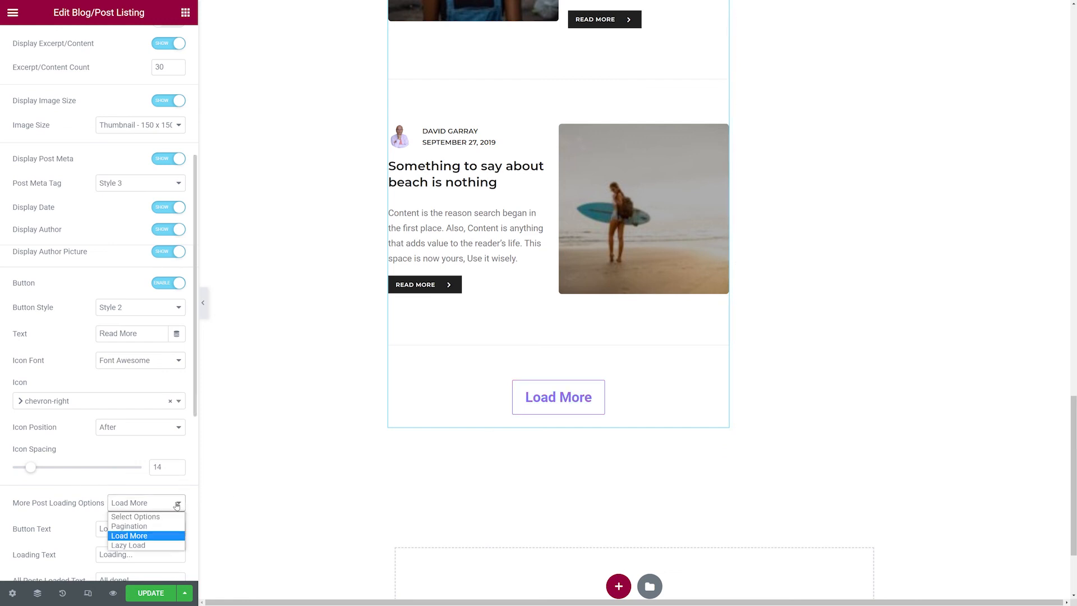
{"action": "left_click", "coordinate": [153, 546]}
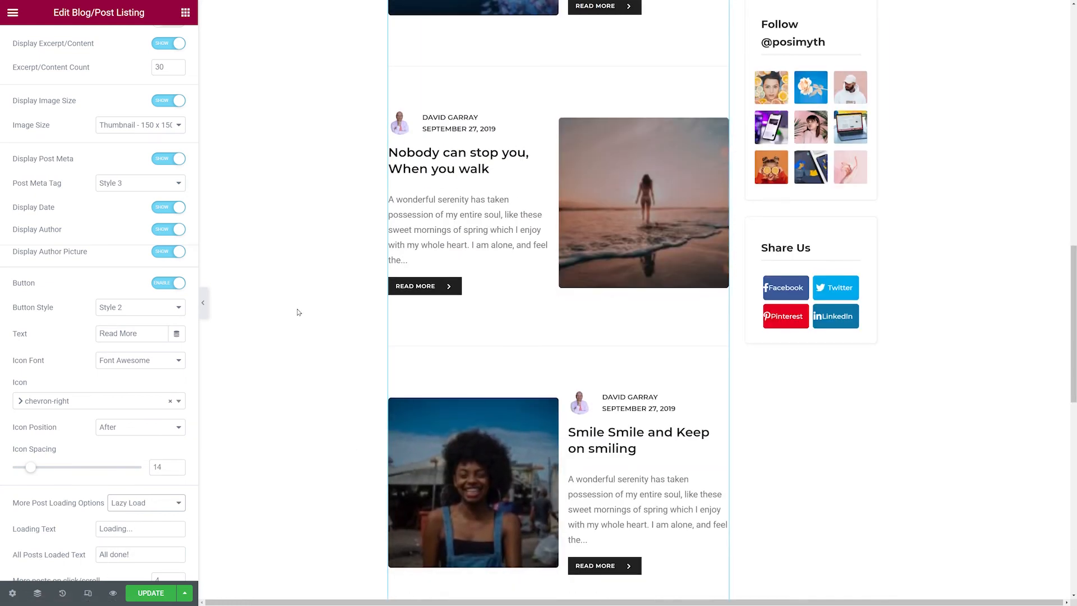
{"action": "scroll", "coordinate": [297, 311], "scroll_direction": "down", "scroll_amount": 10}
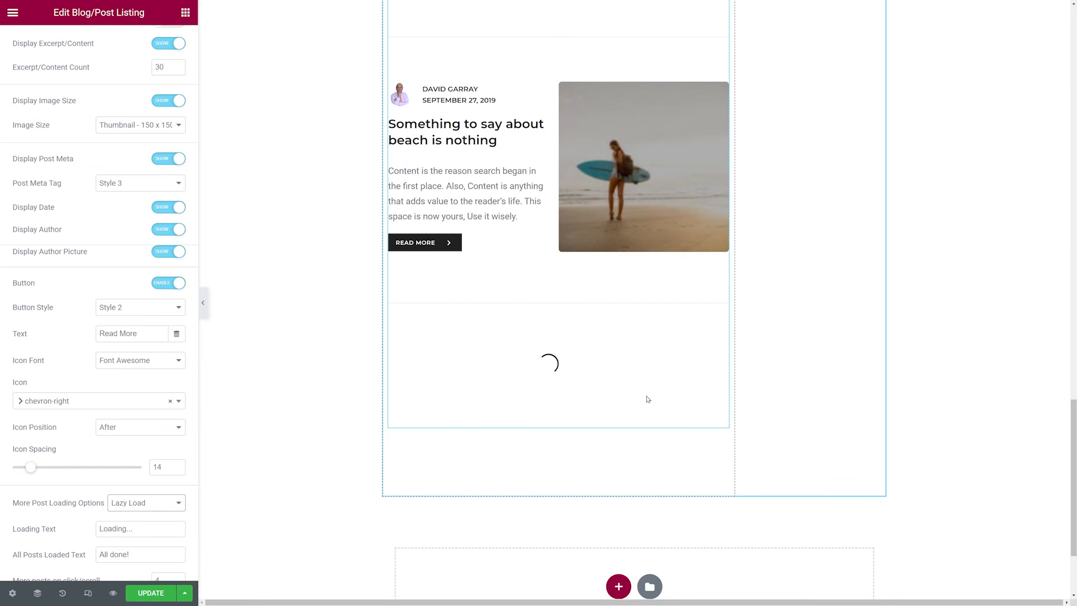
{"action": "scroll", "coordinate": [103, 356], "scroll_direction": "down", "scroll_amount": 5}
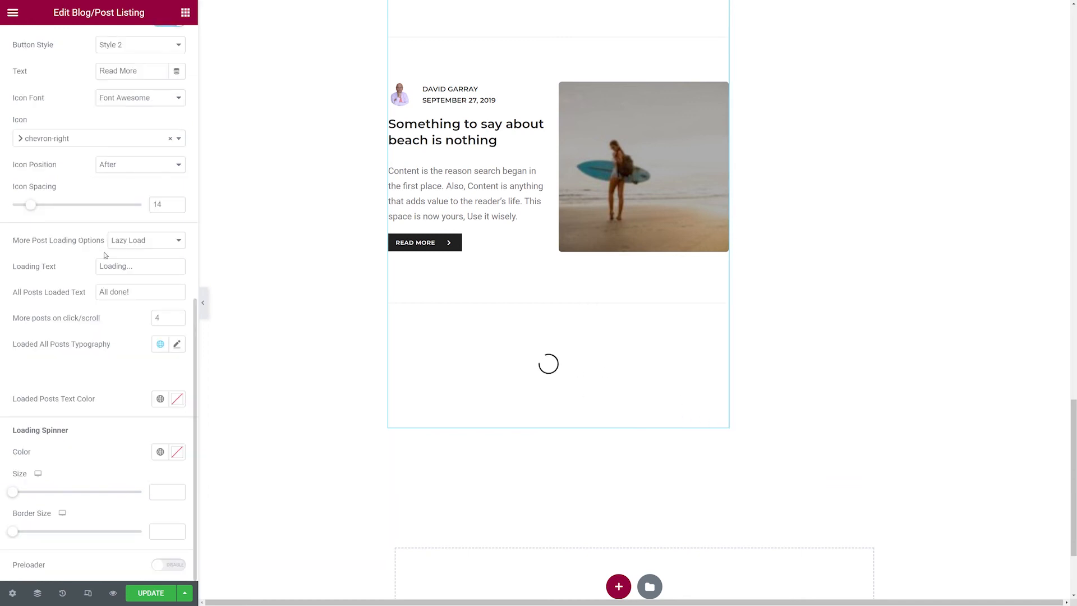
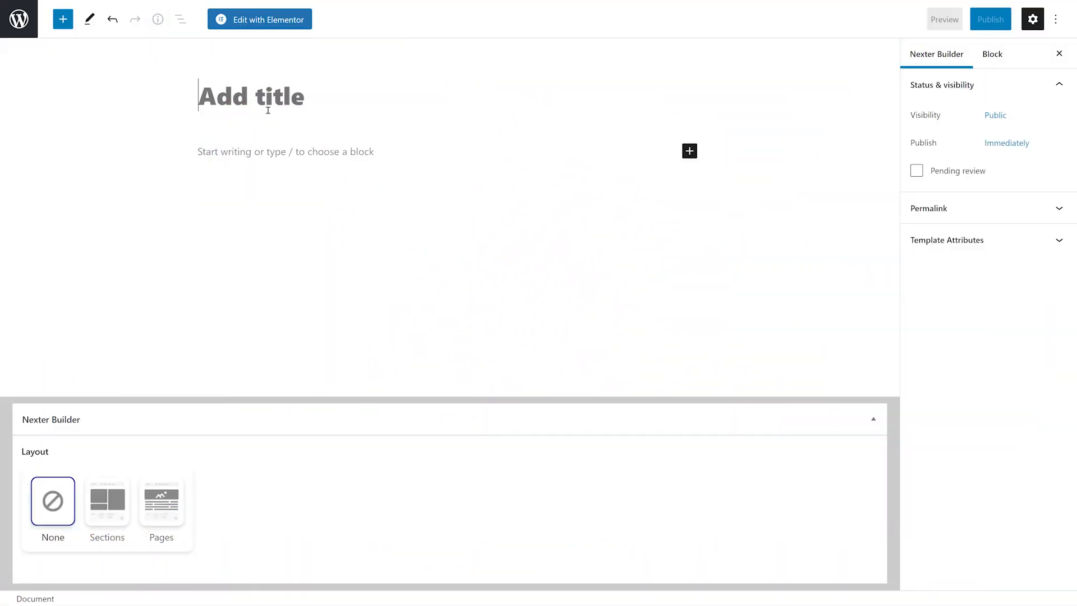
Name the new template Tag Page Template and set its layout to Pages with Archives.
{"action": "type", "text": "Tag Page Template"}
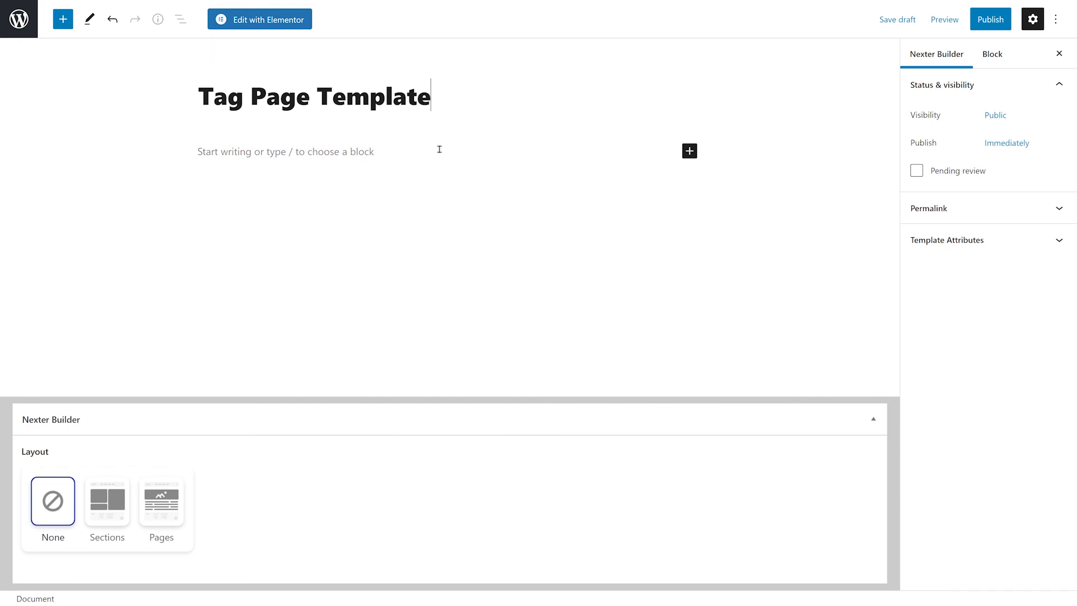
{"action": "left_click", "coordinate": [161, 511]}
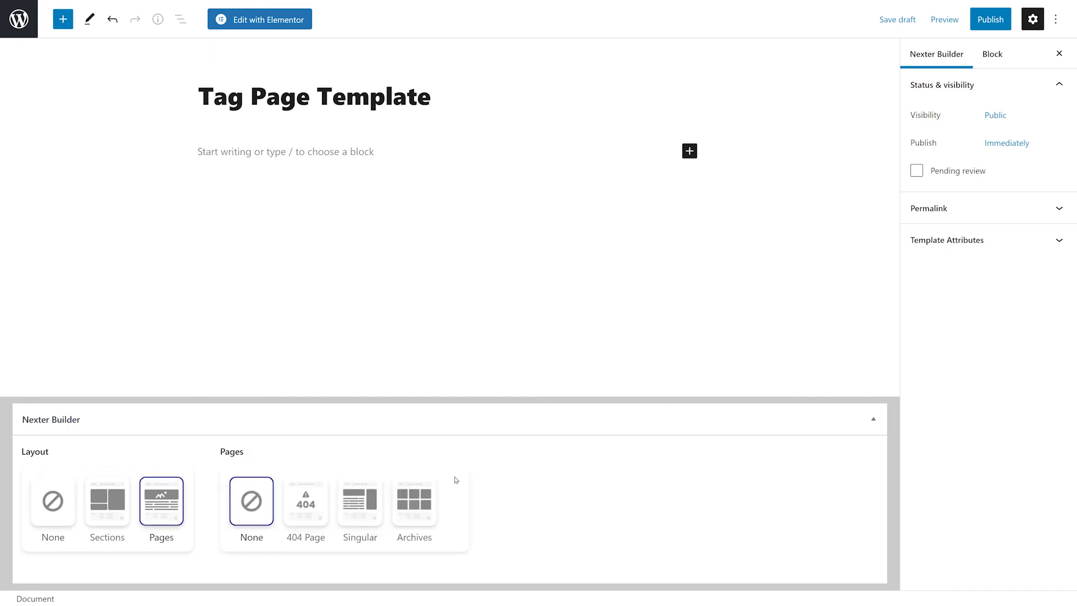
{"action": "left_click", "coordinate": [422, 508]}
{"action": "scroll", "coordinate": [530, 489], "scroll_direction": "down", "scroll_amount": 4}
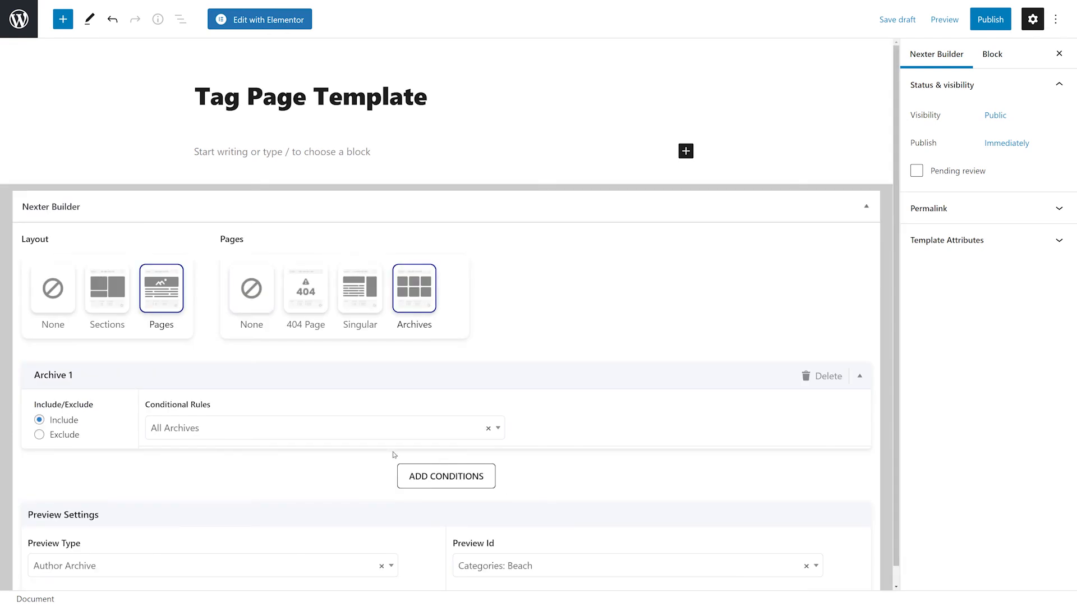
Set the archive's conditional rule to Posts : Tags.
{"action": "left_click", "coordinate": [498, 428]}
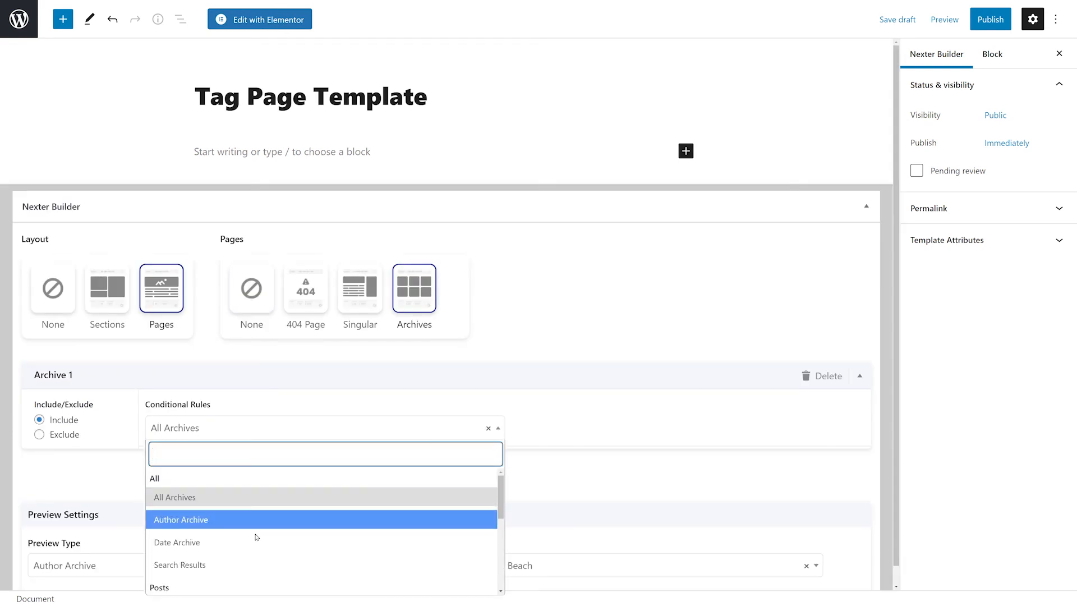
{"action": "scroll", "coordinate": [300, 541], "scroll_direction": "down", "scroll_amount": 5}
{"action": "scroll", "coordinate": [300, 540], "scroll_direction": "down", "scroll_amount": 1}
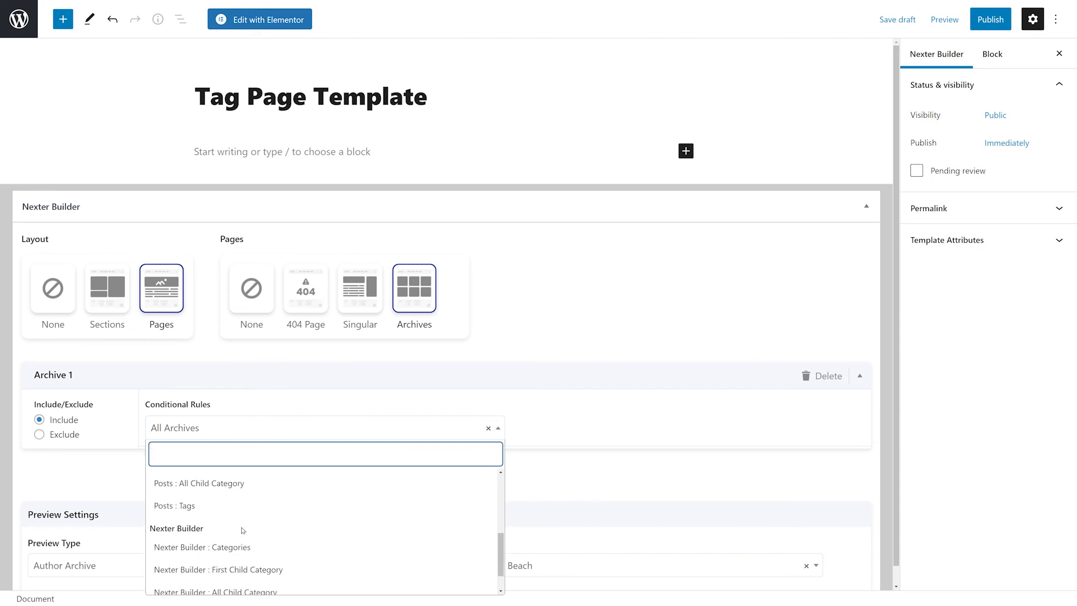
{"action": "left_click", "coordinate": [188, 506]}
Set the preview type to Posts : Tags and the preview ID to Tags: Elementor.
{"action": "scroll", "coordinate": [368, 503], "scroll_direction": "down", "scroll_amount": 2}
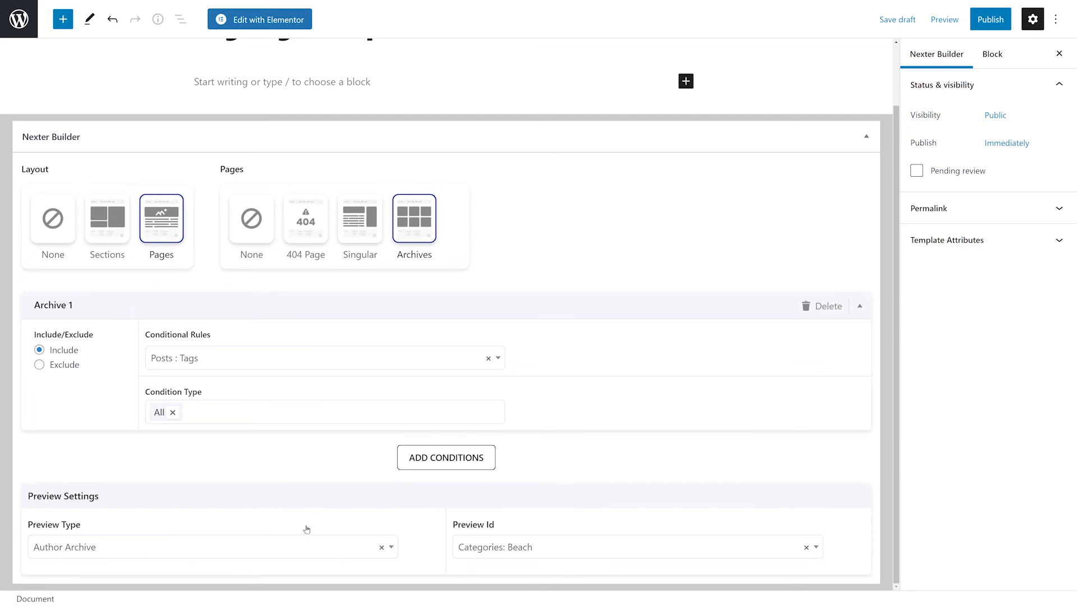
{"action": "left_click", "coordinate": [393, 549]}
{"action": "scroll", "coordinate": [356, 472], "scroll_direction": "down", "scroll_amount": 1}
{"action": "left_click", "coordinate": [175, 504]}
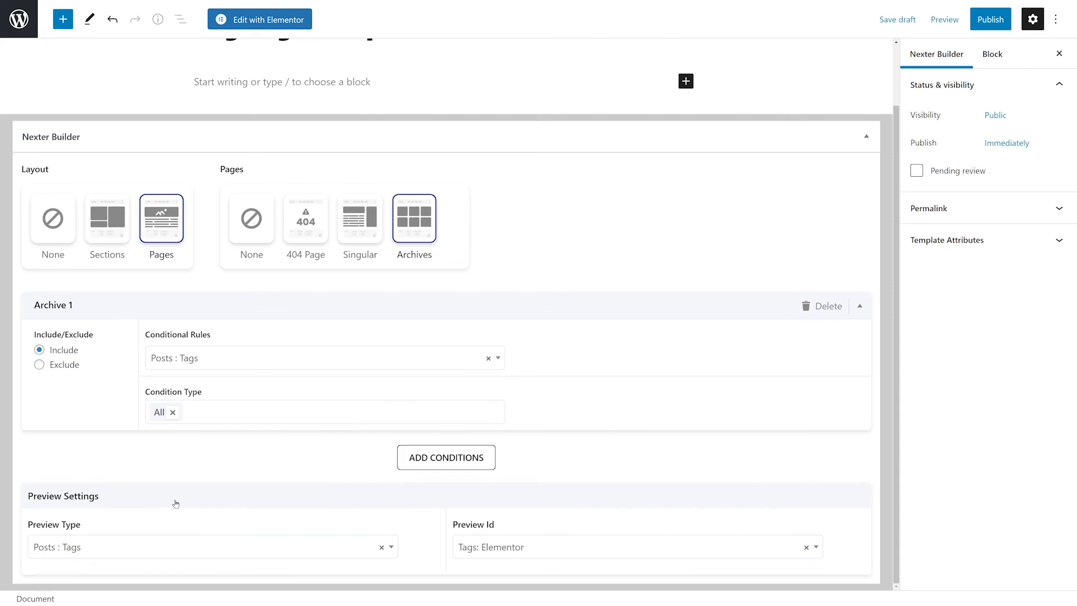
{"action": "left_click", "coordinate": [819, 548]}
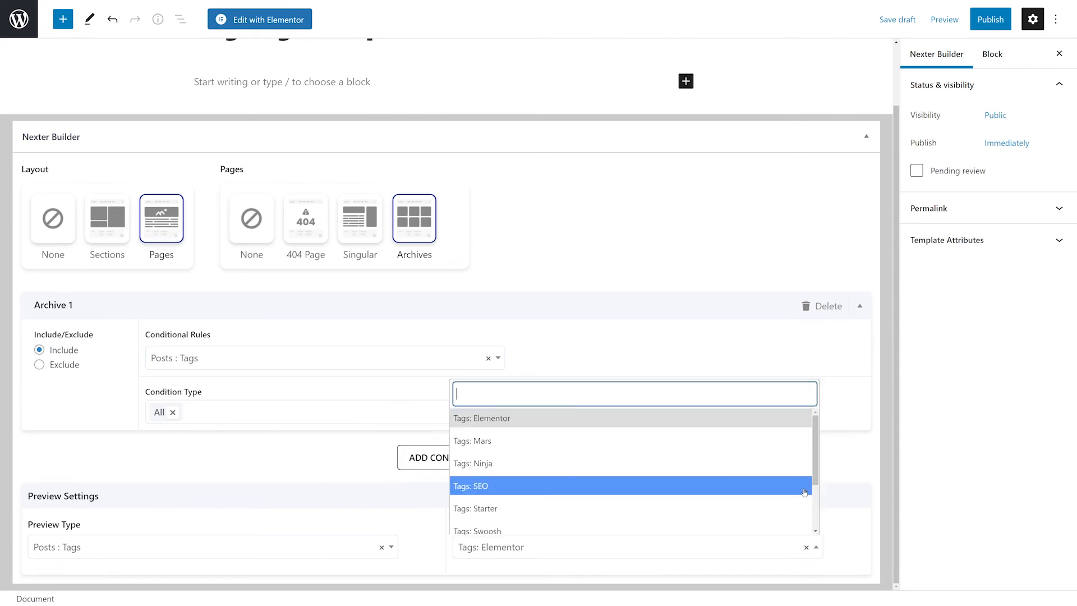
{"action": "left_click", "coordinate": [507, 418]}
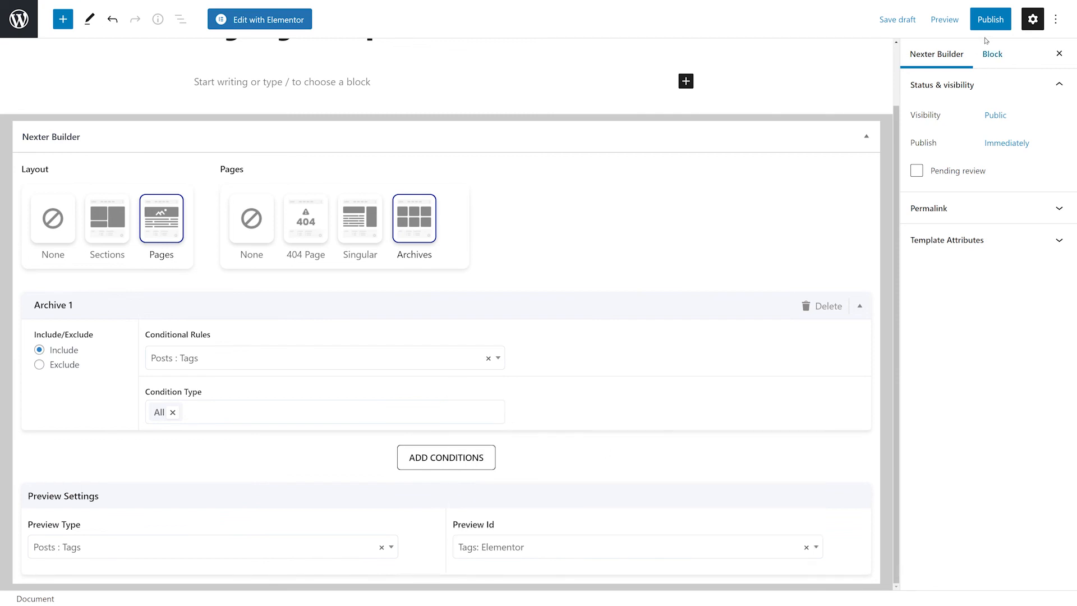
Publish the tag template and open it in Elementor.
{"action": "left_click", "coordinate": [990, 19]}
{"action": "left_click", "coordinate": [961, 20]}
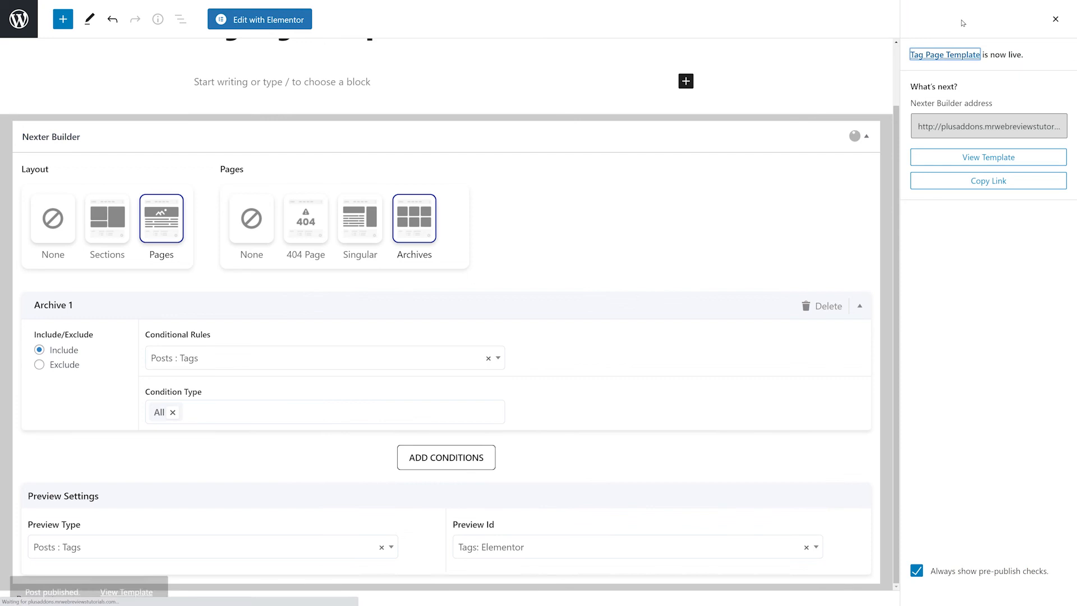
{"action": "left_click", "coordinate": [266, 20]}
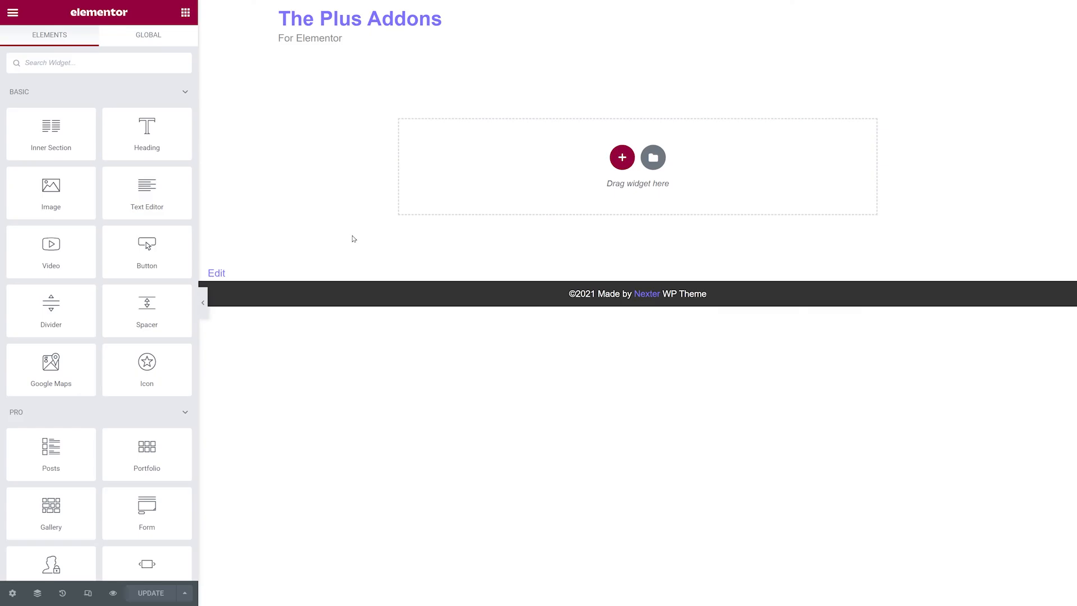
Add a one-column section to the empty tag template page.
{"action": "left_click", "coordinate": [622, 157]}
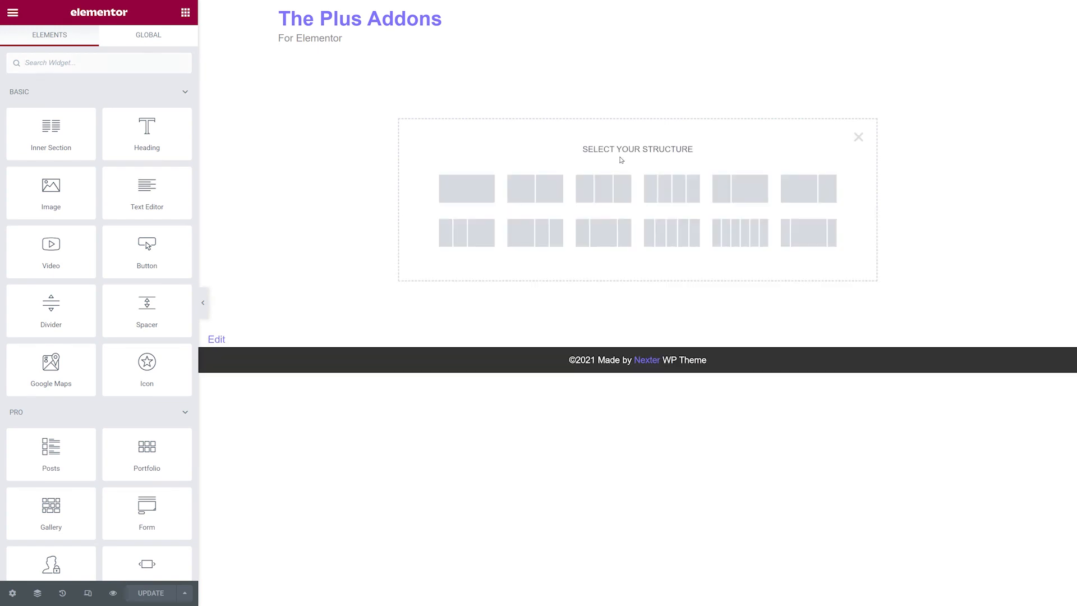
{"action": "left_click", "coordinate": [464, 188]}
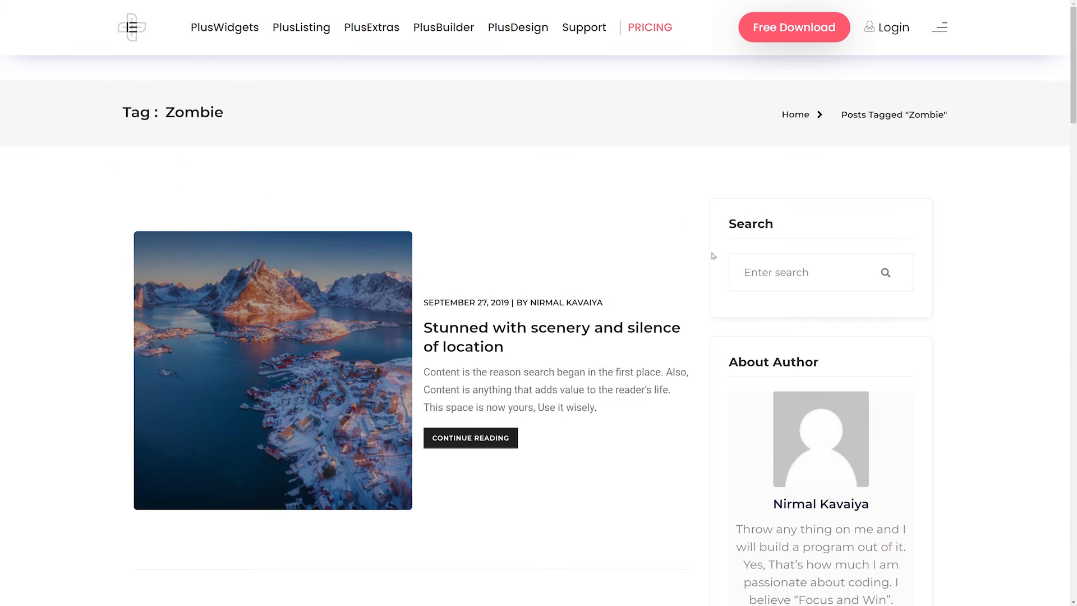
Examine the demo tag archive page layout on The Plus Addons website.
{"action": "mouse_move", "coordinate": [726, 114]}
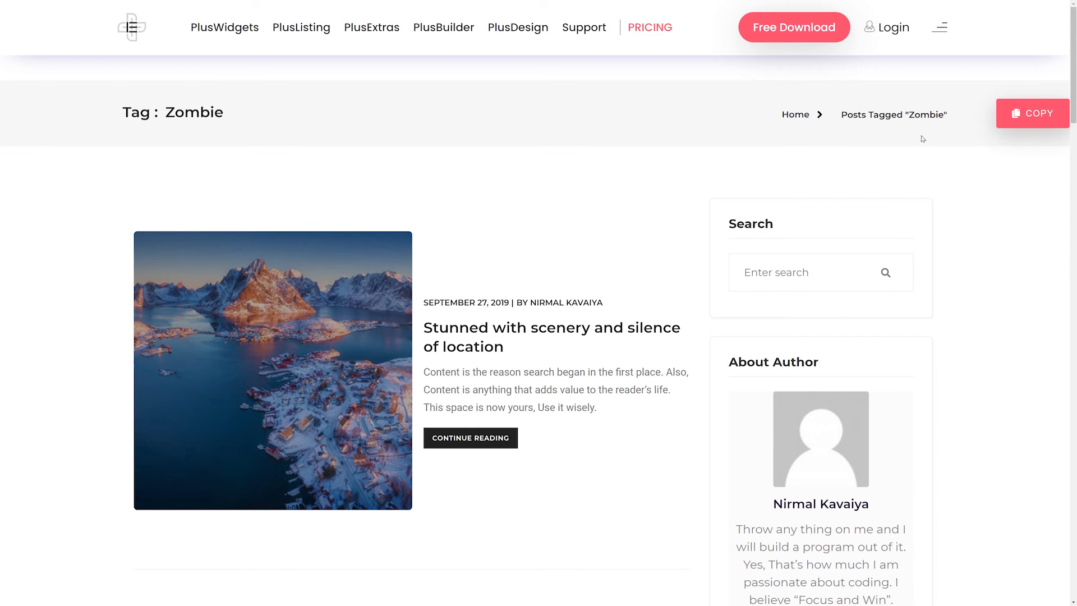
{"action": "scroll", "coordinate": [666, 189], "scroll_direction": "down", "scroll_amount": 3}
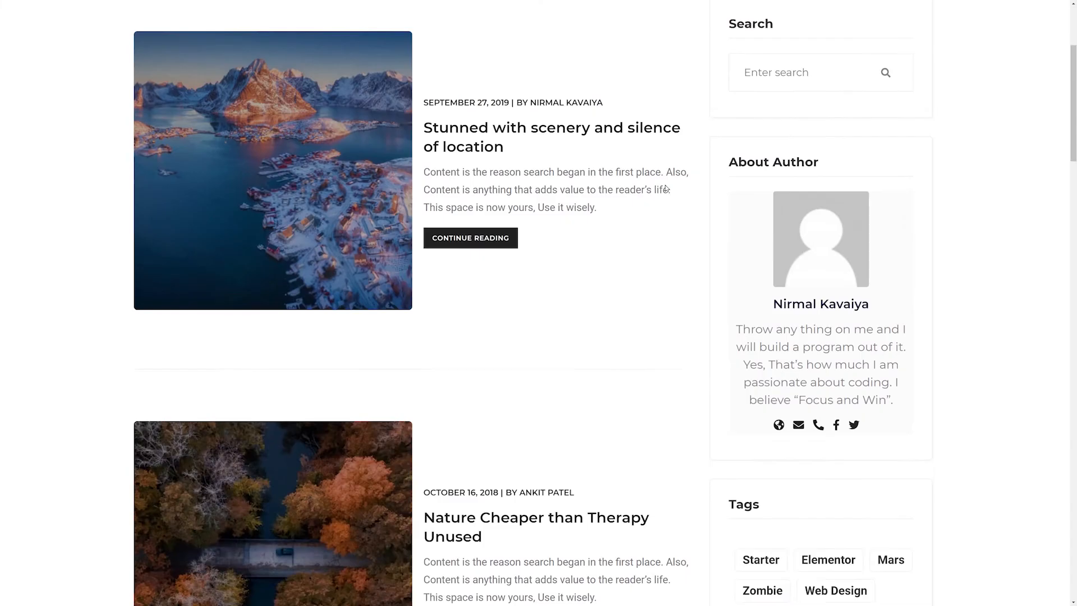
{"action": "scroll", "coordinate": [666, 189], "scroll_direction": "down", "scroll_amount": 8}
{"action": "mouse_move", "coordinate": [904, 282]}
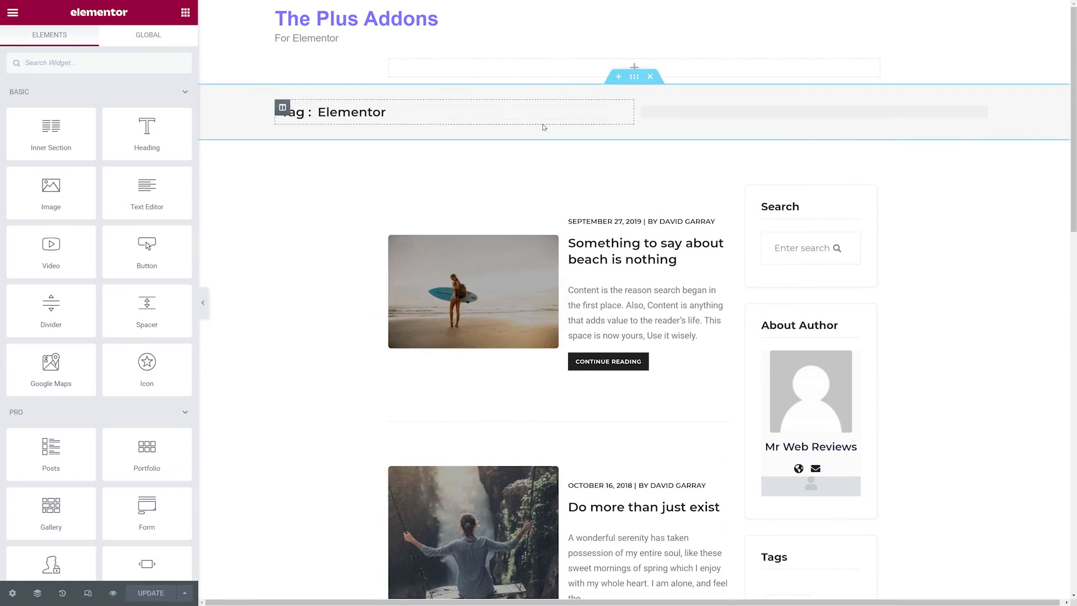
Inspect the pasted post title and blog listing widgets in the tag template.
{"action": "left_click", "coordinate": [620, 111]}
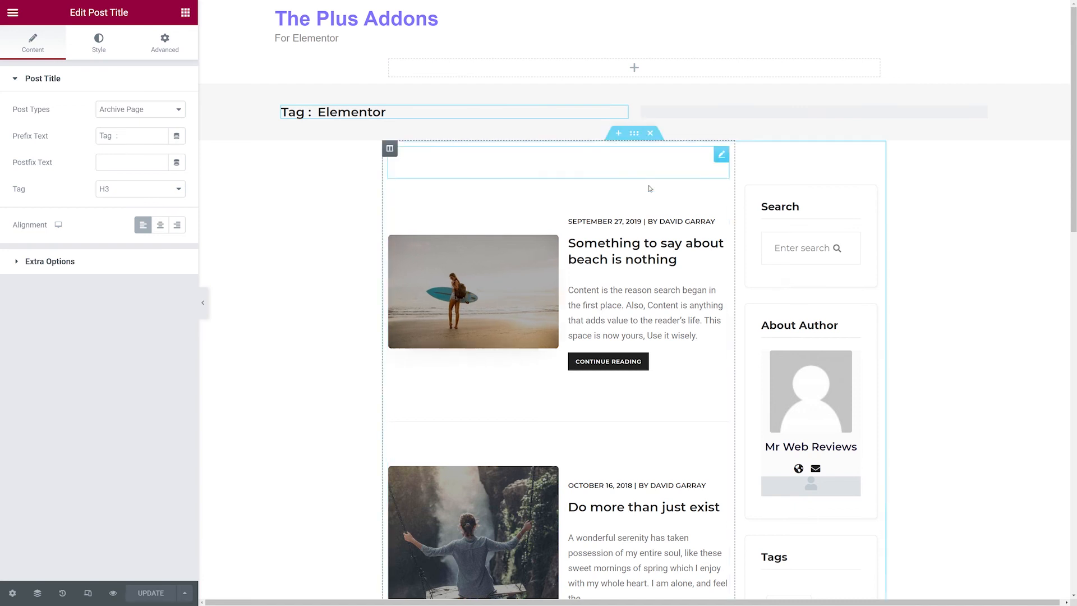
{"action": "left_click", "coordinate": [721, 200]}
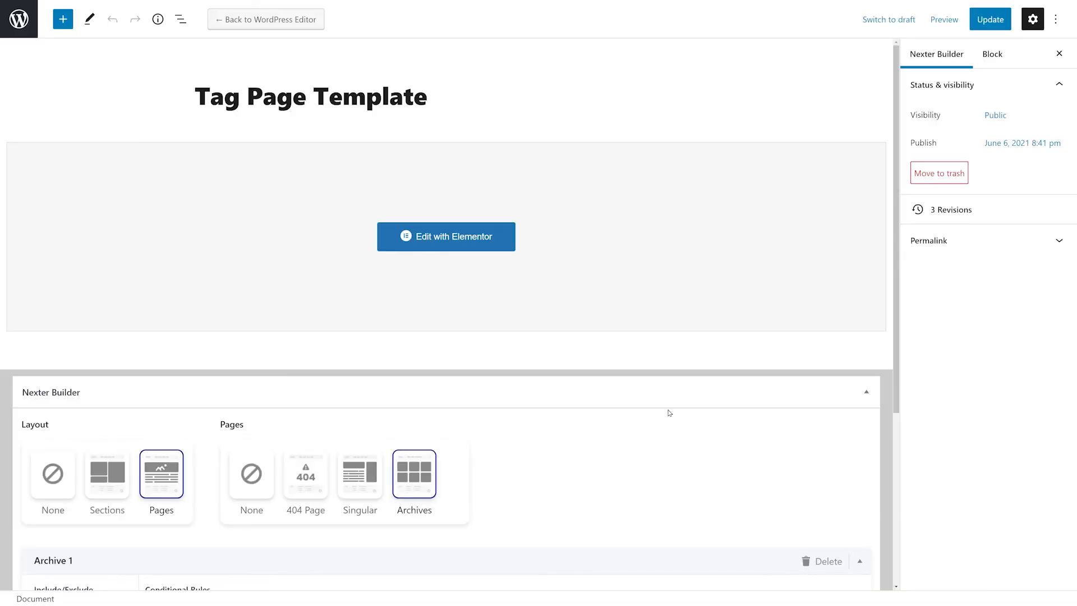
{"action": "scroll", "coordinate": [669, 413], "scroll_direction": "down", "scroll_amount": 5}
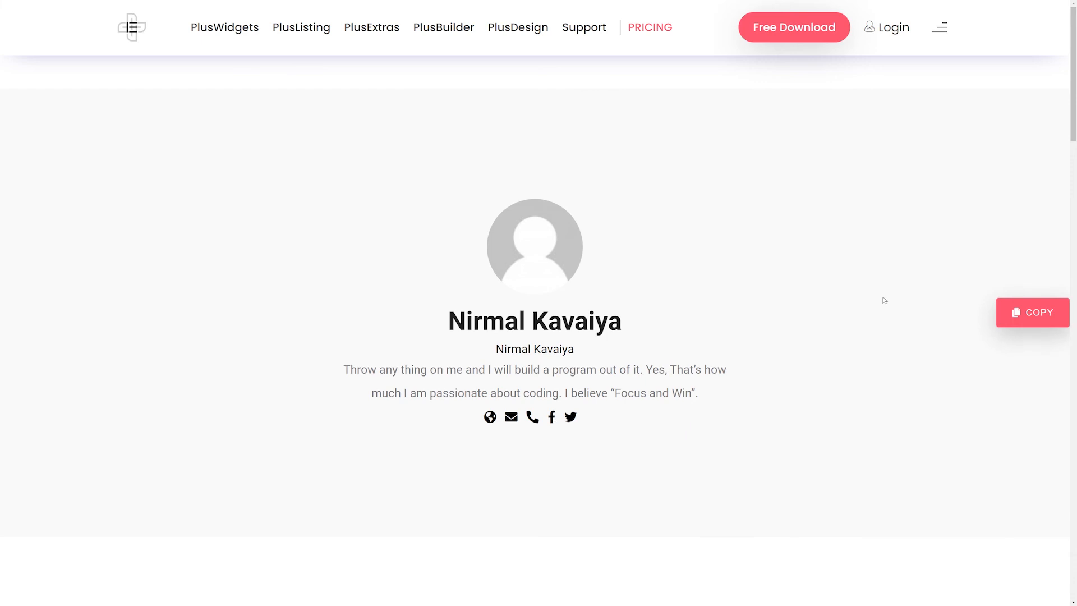
Create a new Nexter Builder template titled Author Page Template.
{"action": "scroll", "coordinate": [926, 248], "scroll_direction": "down", "scroll_amount": 10}
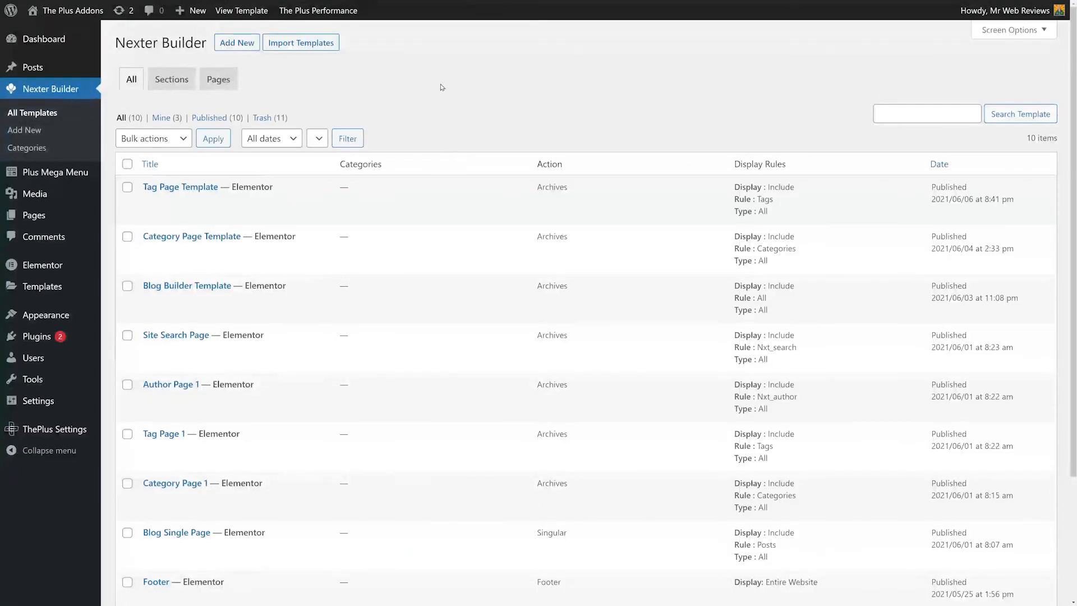
{"action": "left_click", "coordinate": [239, 48]}
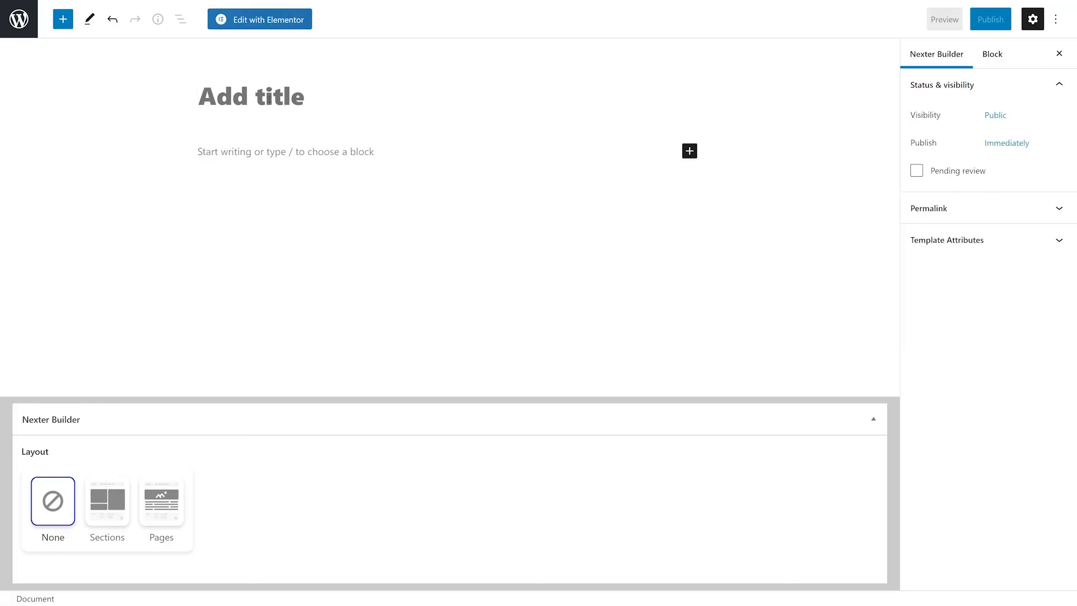
{"action": "key", "text": "ctrl+v"}
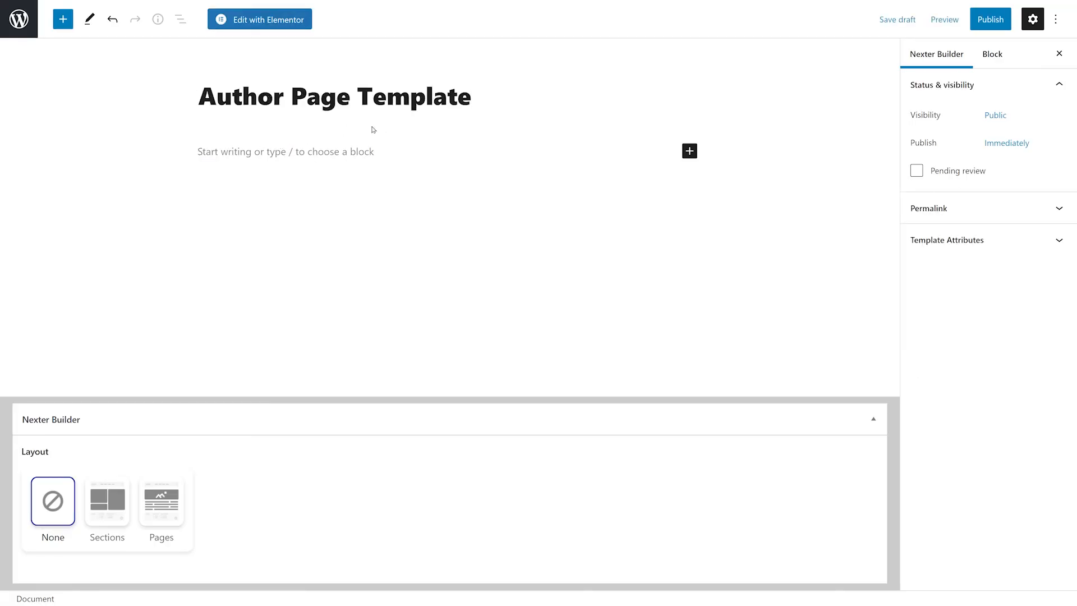
Set the author template's layout to Pages with Archives.
{"action": "left_click", "coordinate": [177, 511]}
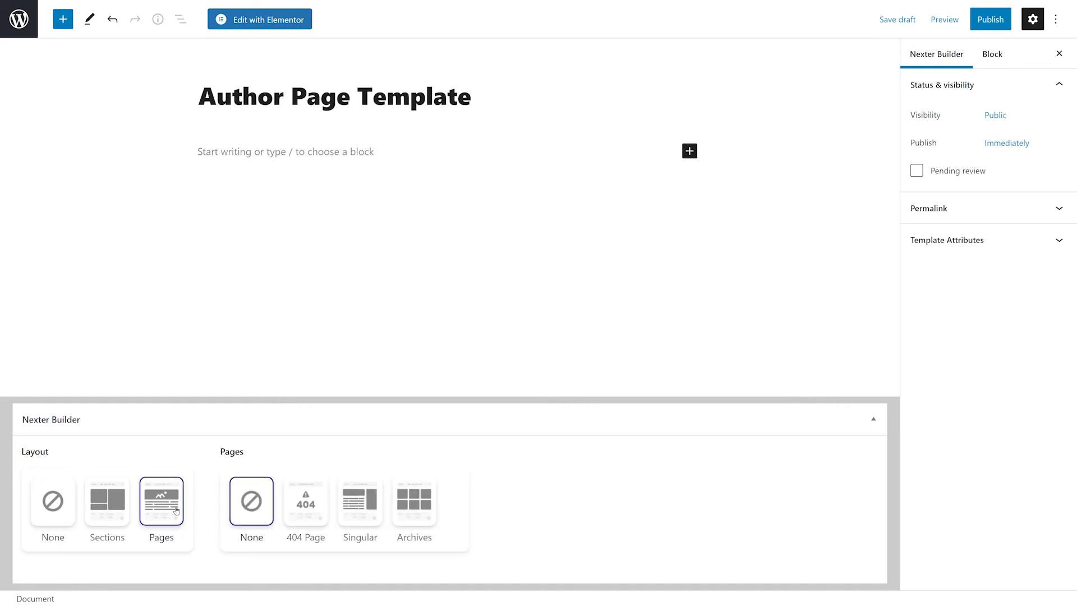
{"action": "left_click", "coordinate": [420, 517]}
{"action": "scroll", "coordinate": [587, 490], "scroll_direction": "down", "scroll_amount": 1}
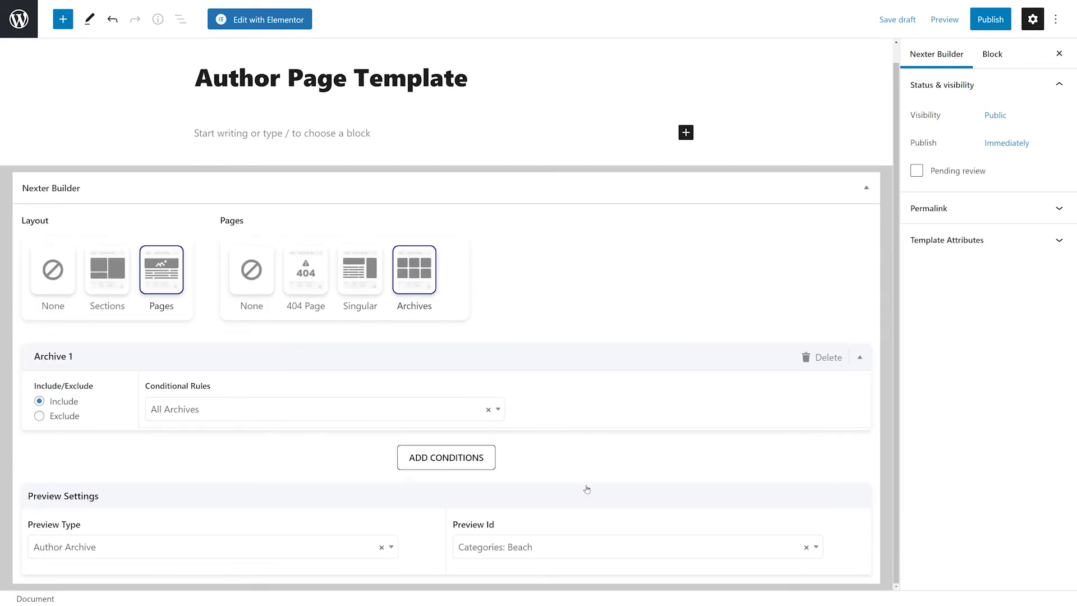
Set the archive's conditional rule to Author Archive.
{"action": "left_click", "coordinate": [497, 409]}
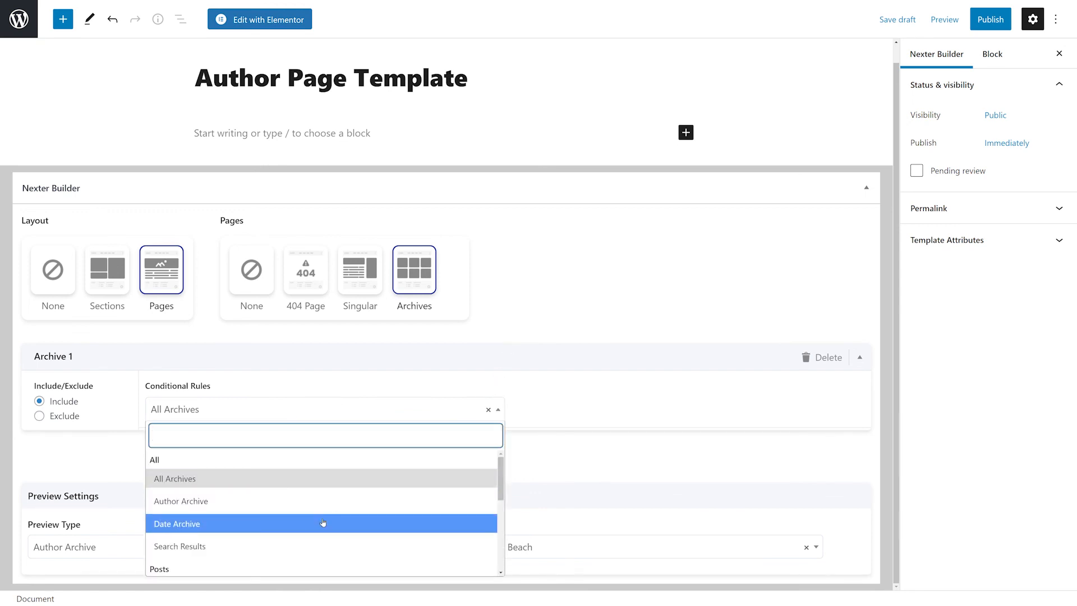
{"action": "scroll", "coordinate": [323, 523], "scroll_direction": "down", "scroll_amount": 1}
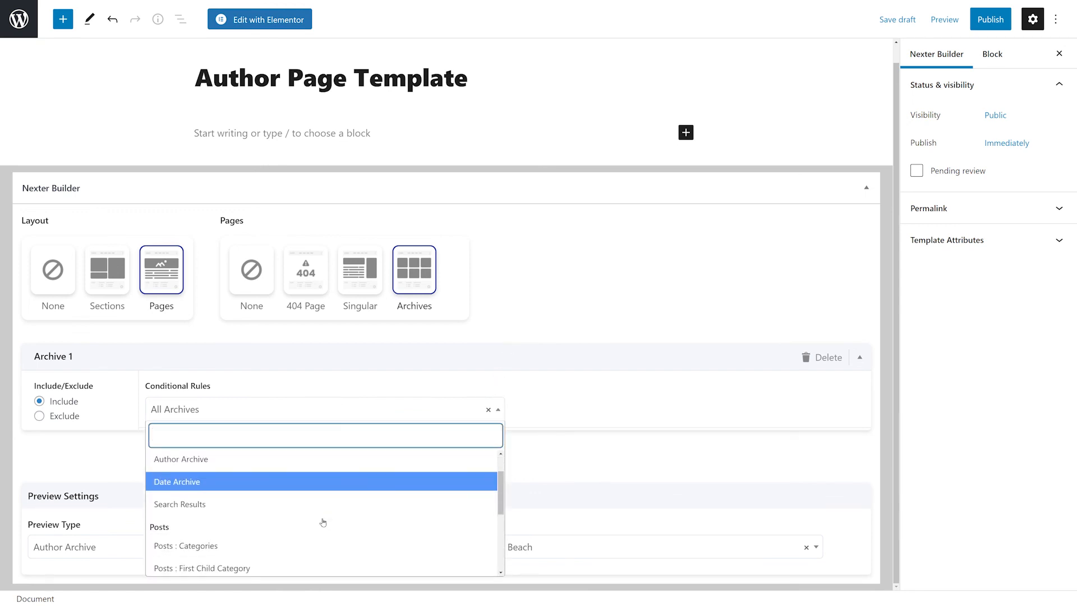
{"action": "left_click", "coordinate": [256, 459]}
Set the condition type to the site's admin author account instead of All.
{"action": "scroll", "coordinate": [659, 402], "scroll_direction": "down", "scroll_amount": 1}
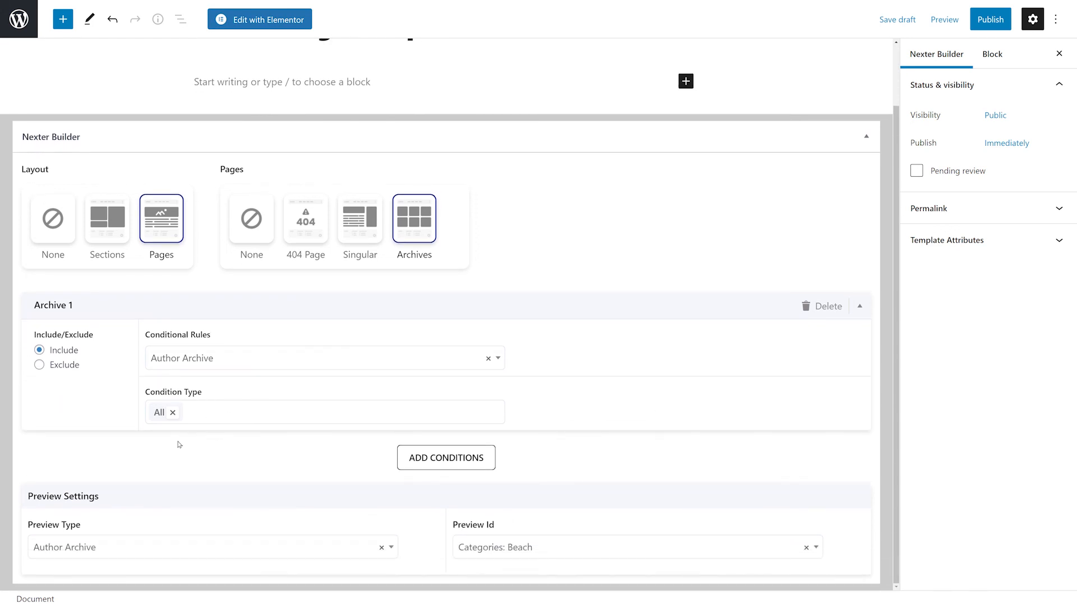
{"action": "left_click", "coordinate": [173, 412]}
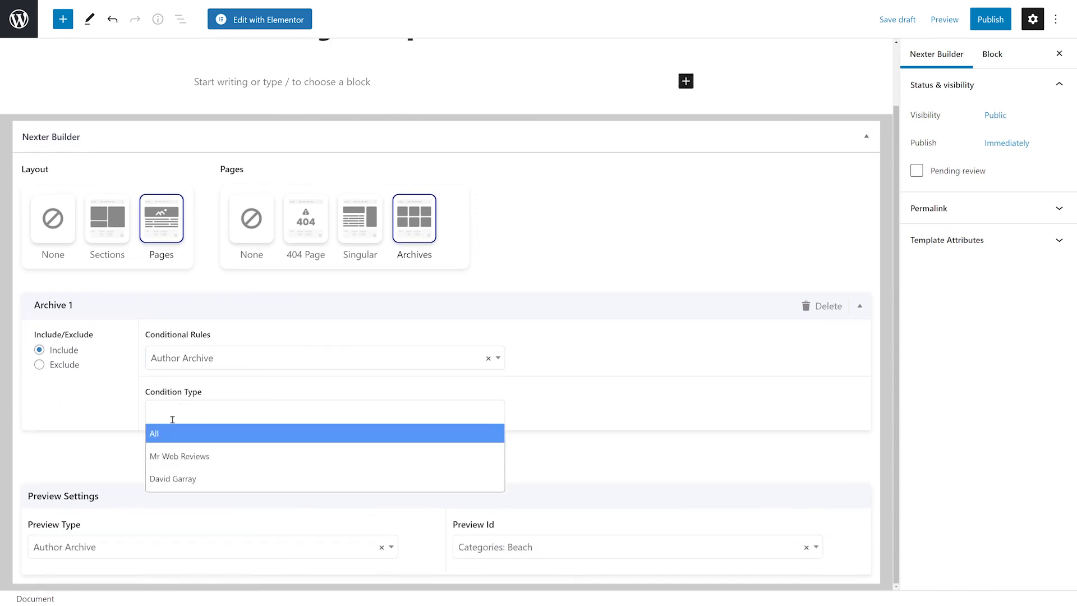
{"action": "left_click", "coordinate": [197, 464]}
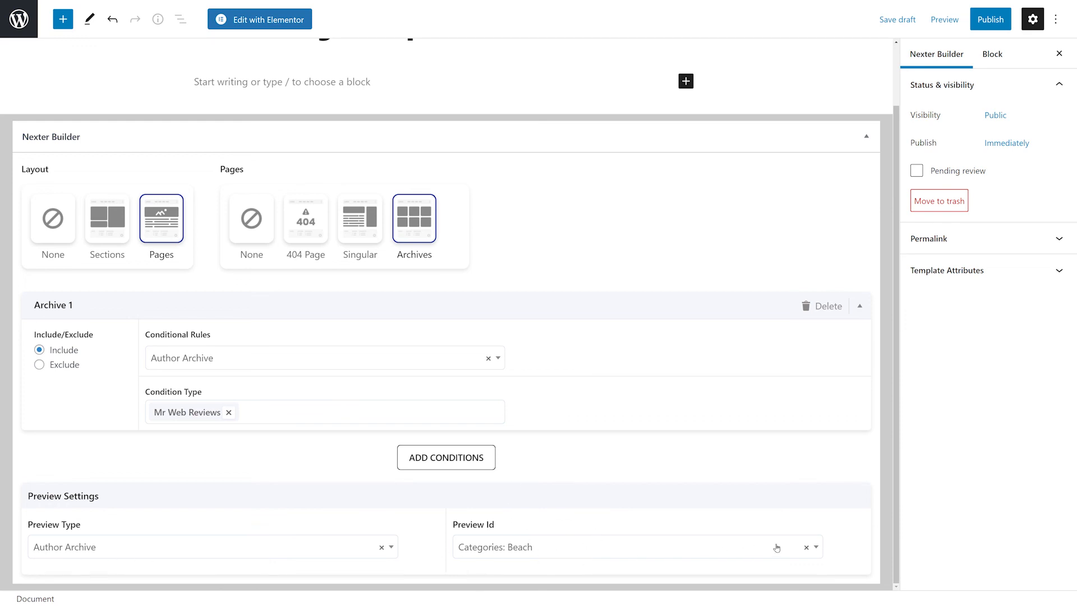
Clear the preview ID selection.
{"action": "left_click", "coordinate": [806, 549]}
{"action": "left_click", "coordinate": [866, 513]}
Publish the author template and open it in Elementor.
{"action": "left_click", "coordinate": [980, 26]}
{"action": "left_click", "coordinate": [959, 20]}
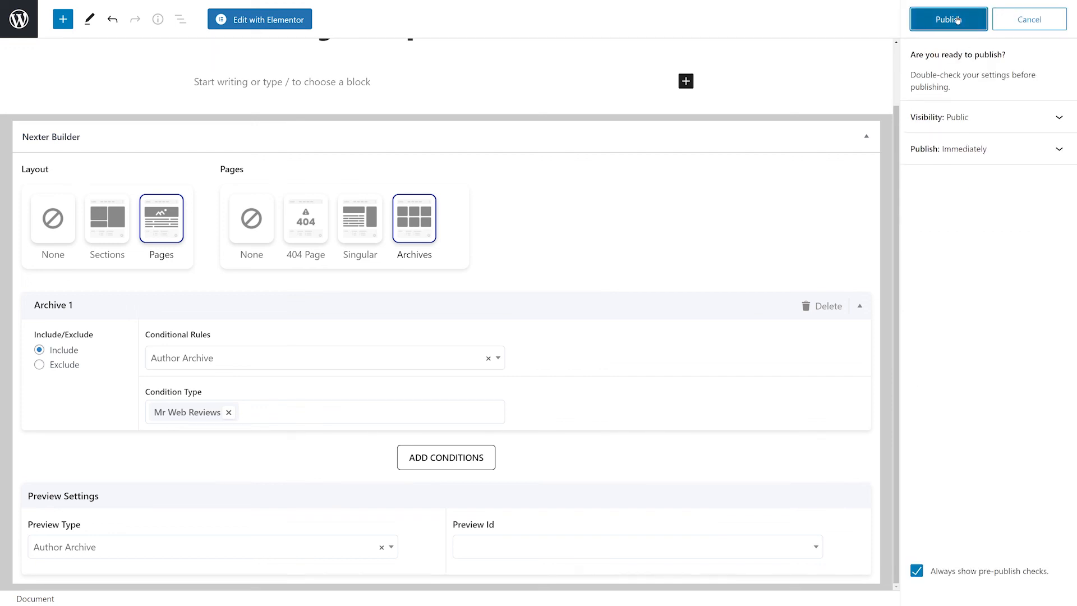
{"action": "left_click", "coordinate": [275, 20]}
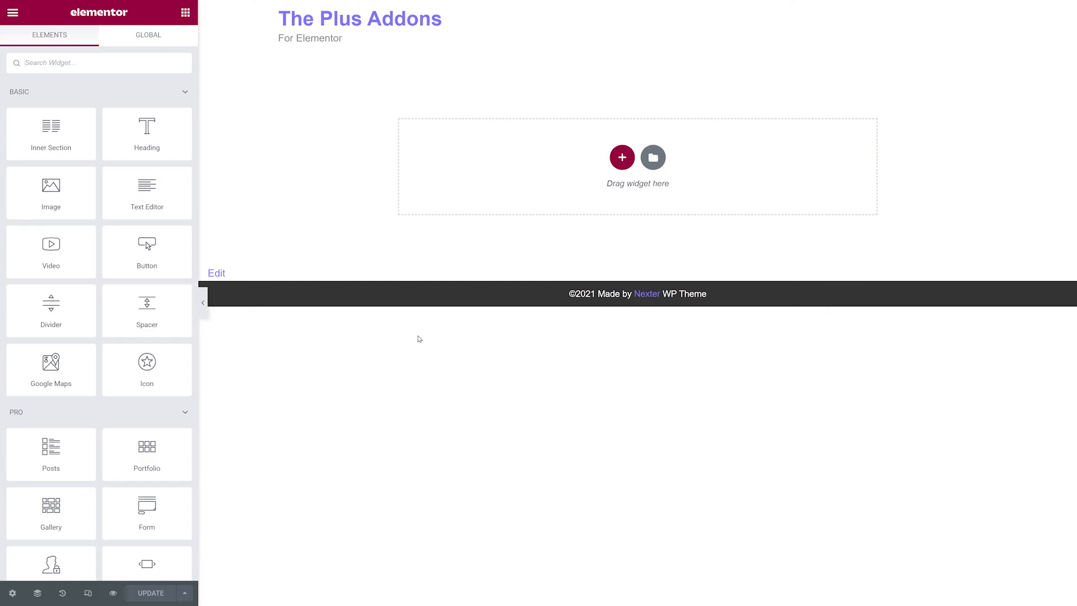
Add a one-column section to the empty author template page.
{"action": "left_click", "coordinate": [619, 162]}
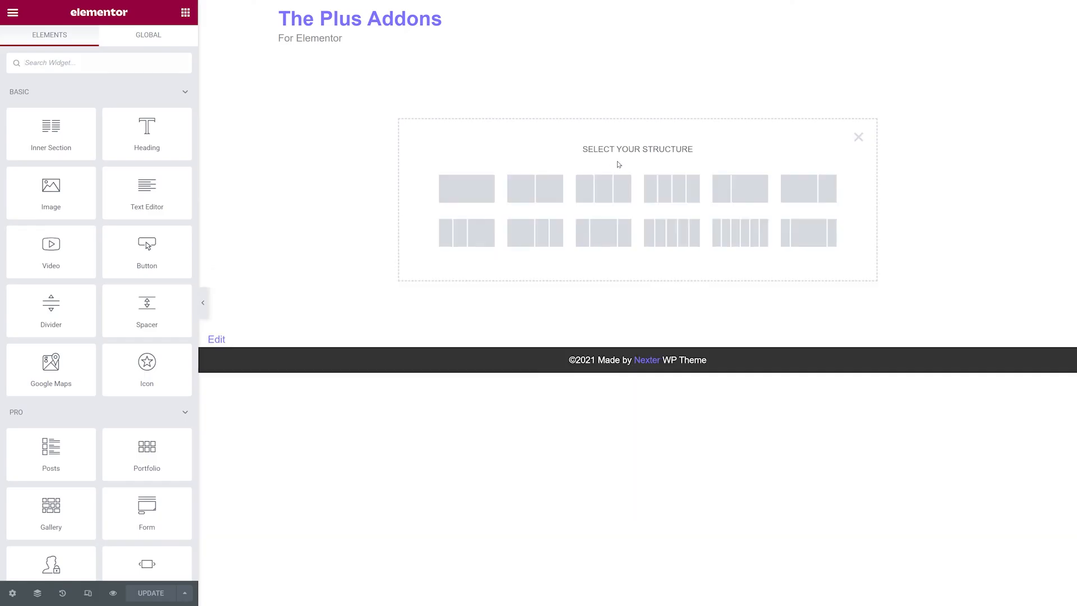
{"action": "left_click", "coordinate": [480, 186]}
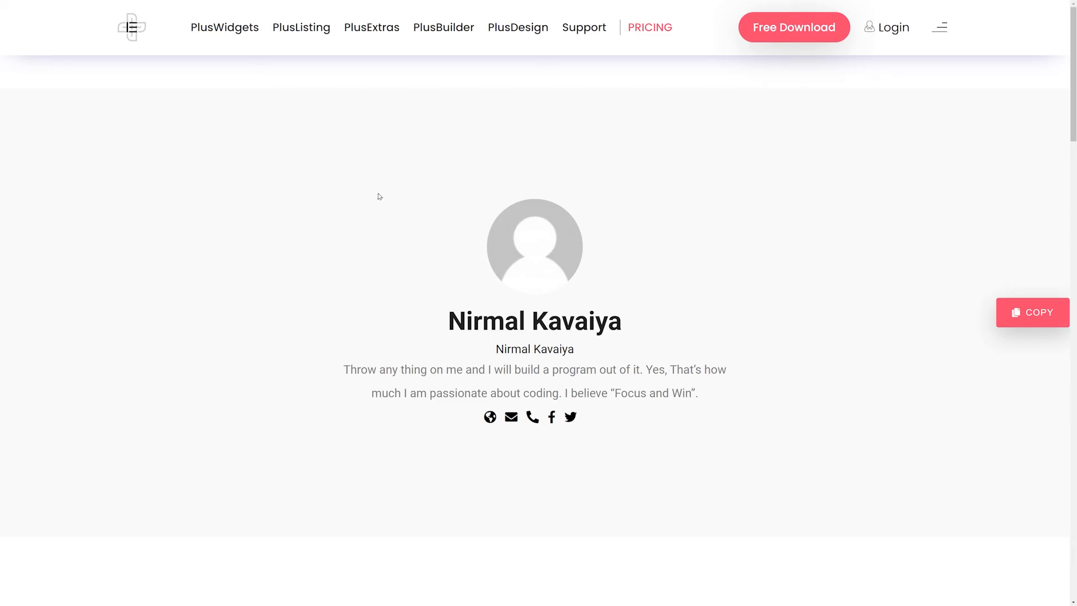
Copy the demo's author header section and paste it into the empty section of the author template.
{"action": "left_click", "coordinate": [1039, 312]}
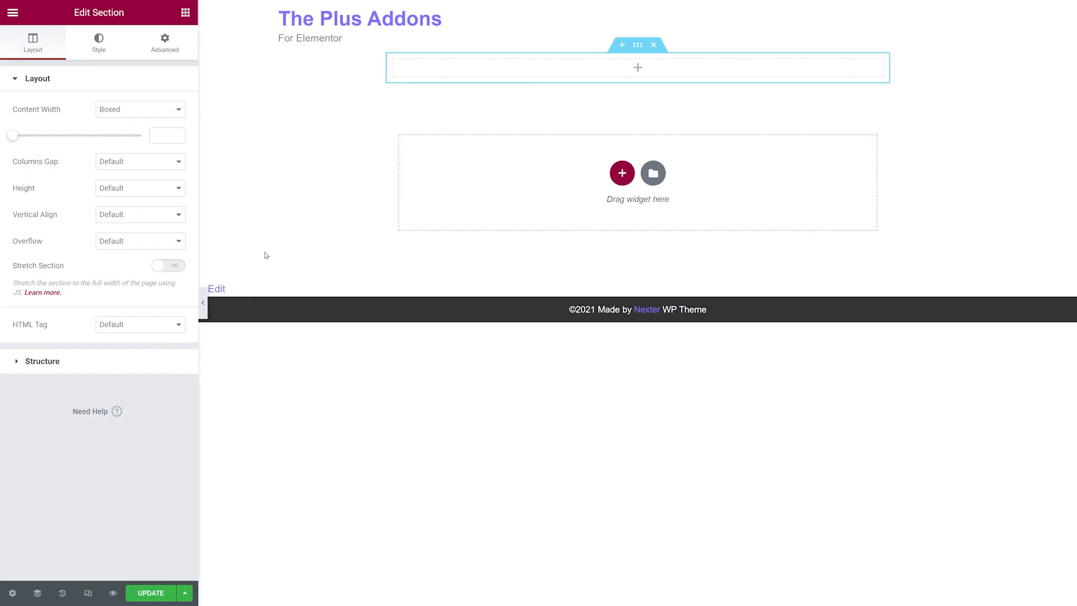
{"action": "right_click", "coordinate": [641, 69]}
{"action": "left_click", "coordinate": [678, 288]}
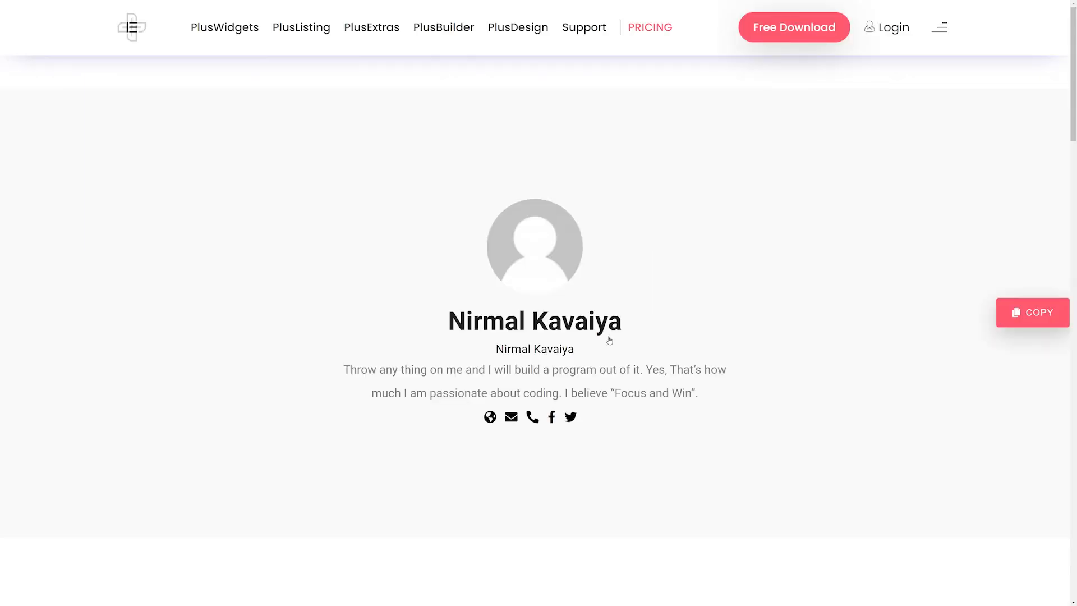
Copy the demo's posts grid section and paste it below the author header in the template.
{"action": "scroll", "coordinate": [597, 344], "scroll_direction": "down", "scroll_amount": 10}
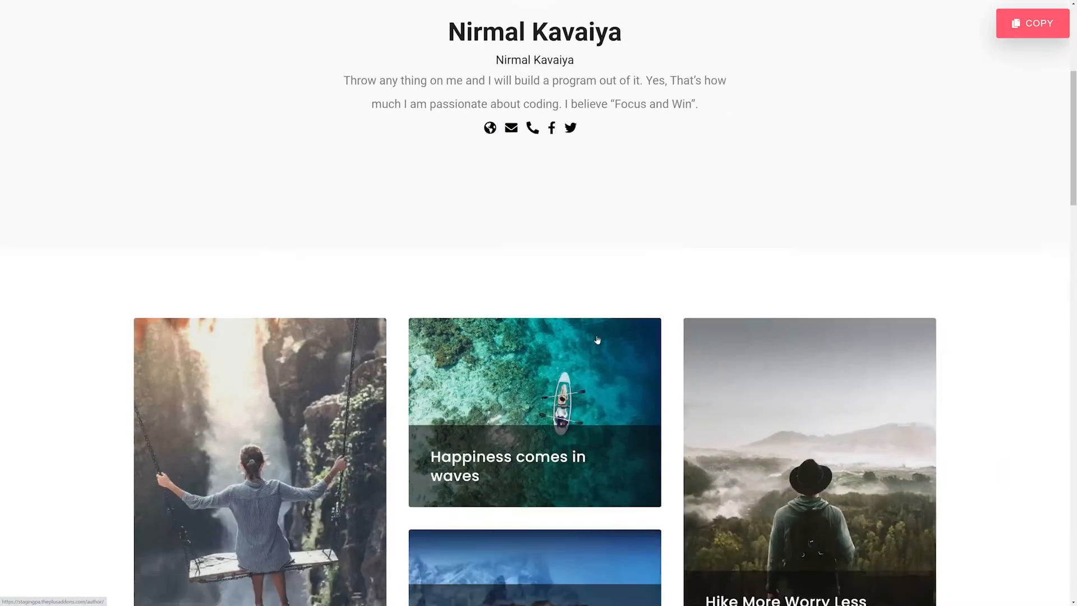
{"action": "scroll", "coordinate": [597, 340], "scroll_direction": "down", "scroll_amount": 7}
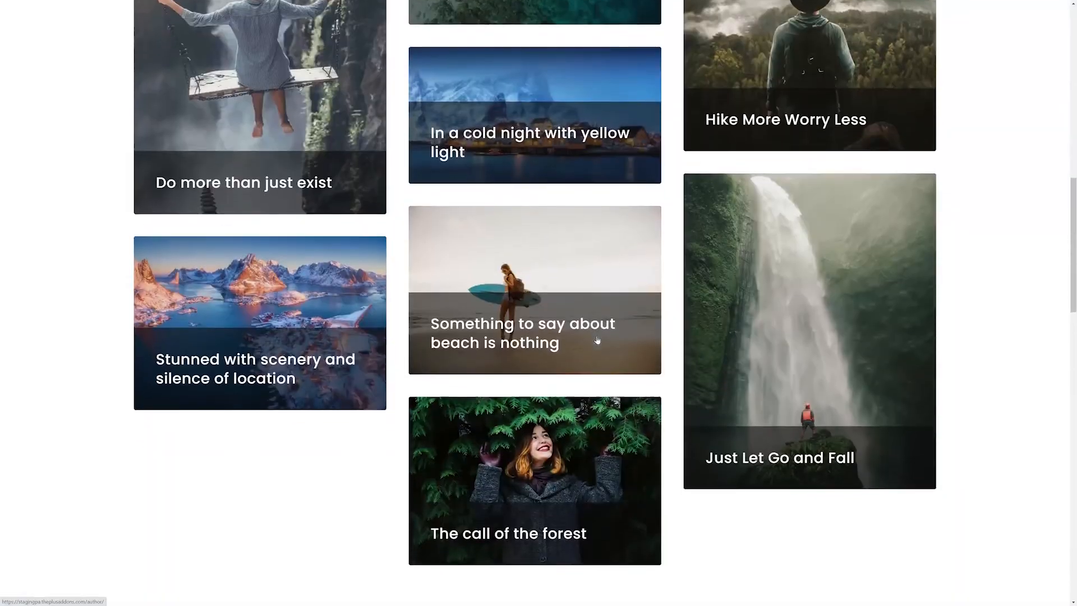
{"action": "mouse_move", "coordinate": [846, 300]}
{"action": "scroll", "coordinate": [847, 301], "scroll_direction": "up", "scroll_amount": 3}
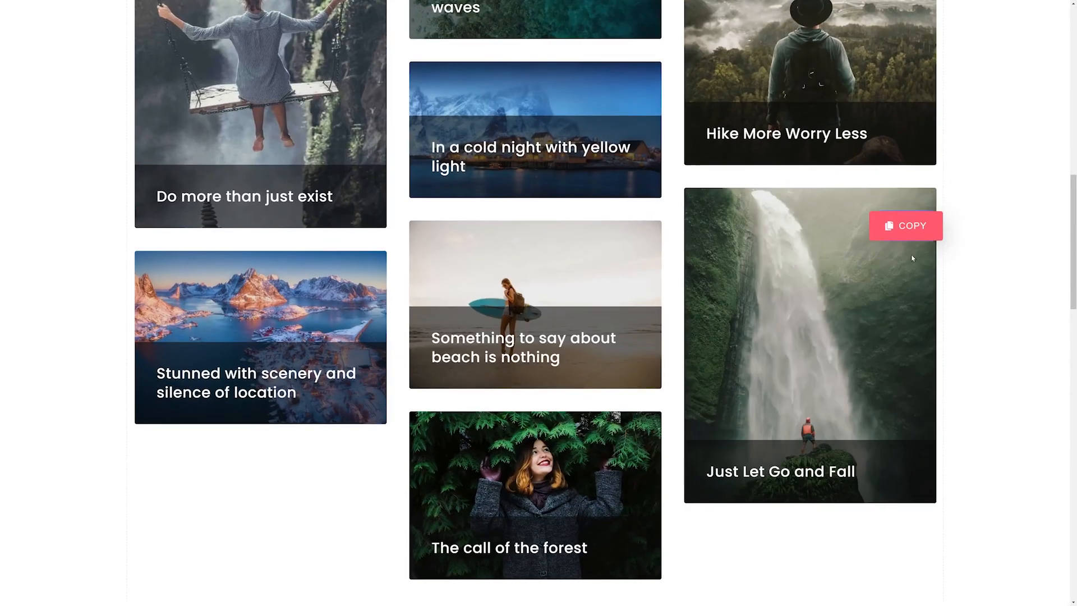
{"action": "left_click", "coordinate": [912, 230]}
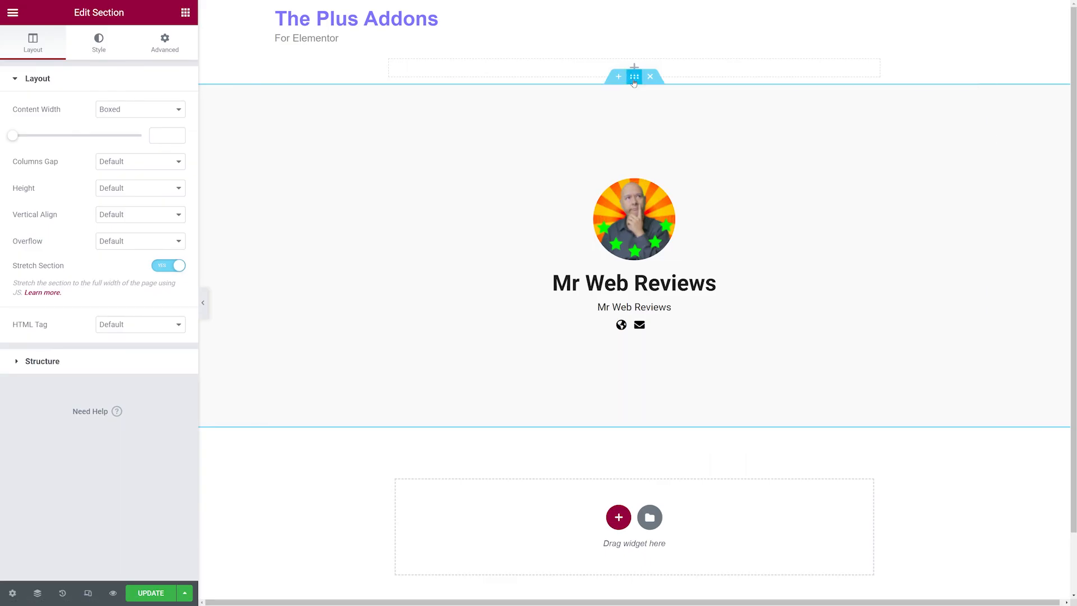
{"action": "right_click", "coordinate": [634, 81]}
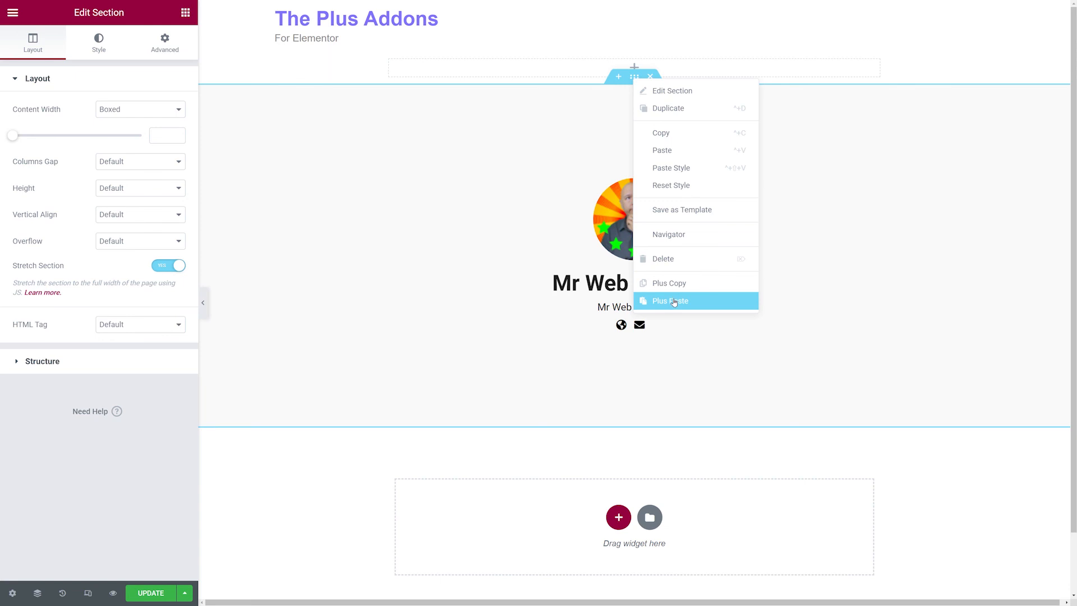
{"action": "left_click", "coordinate": [676, 299]}
{"action": "scroll", "coordinate": [914, 440], "scroll_direction": "down", "scroll_amount": 5}
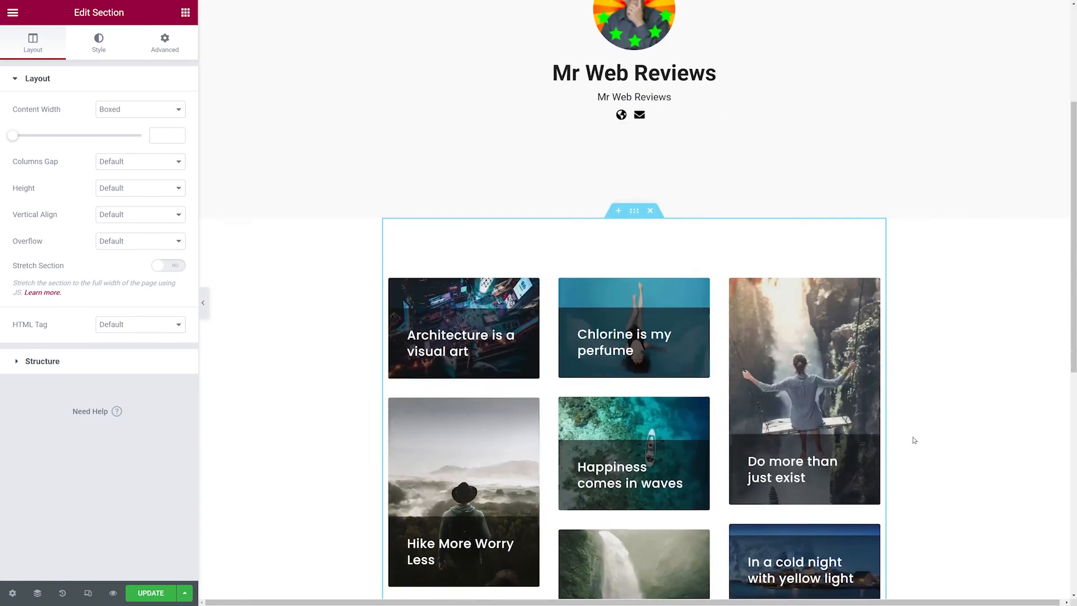
{"action": "scroll", "coordinate": [942, 409], "scroll_direction": "down", "scroll_amount": 2}
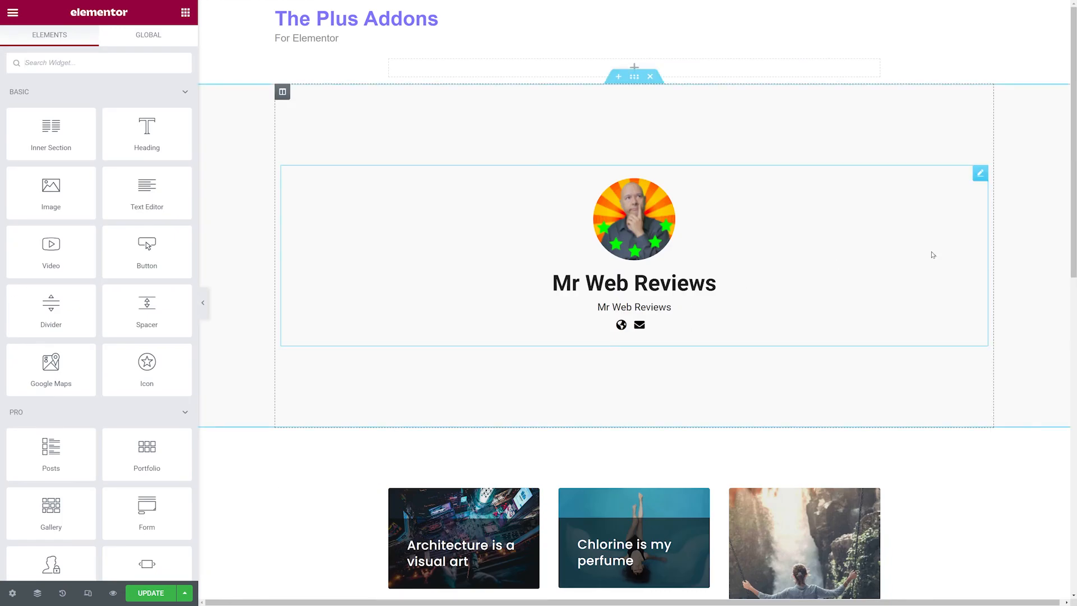
Open the Post Author widget and compare its Style 1 and Style 2 layouts, leaving Style 2.
{"action": "left_click", "coordinate": [979, 175]}
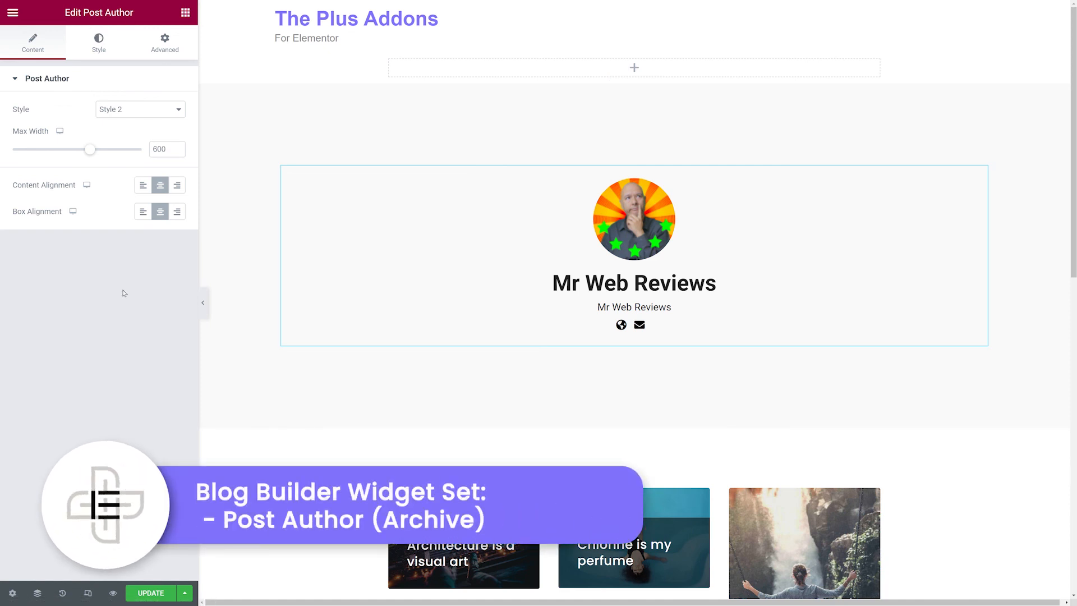
{"action": "left_click", "coordinate": [174, 110]}
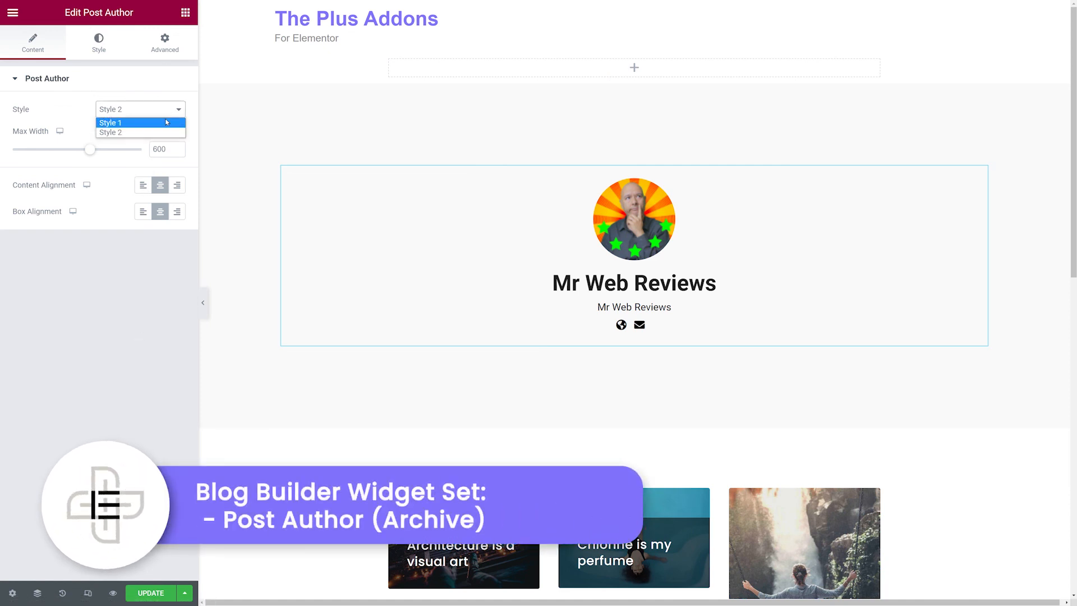
{"action": "left_click", "coordinate": [166, 122]}
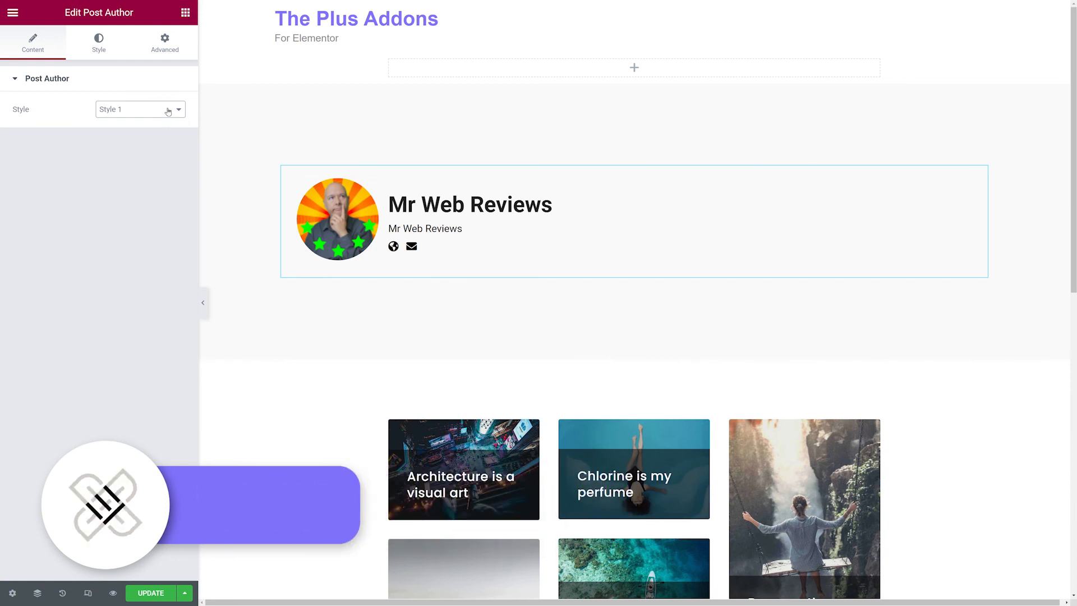
{"action": "left_click", "coordinate": [158, 109]}
{"action": "left_click", "coordinate": [155, 132]}
{"action": "left_click", "coordinate": [157, 110]}
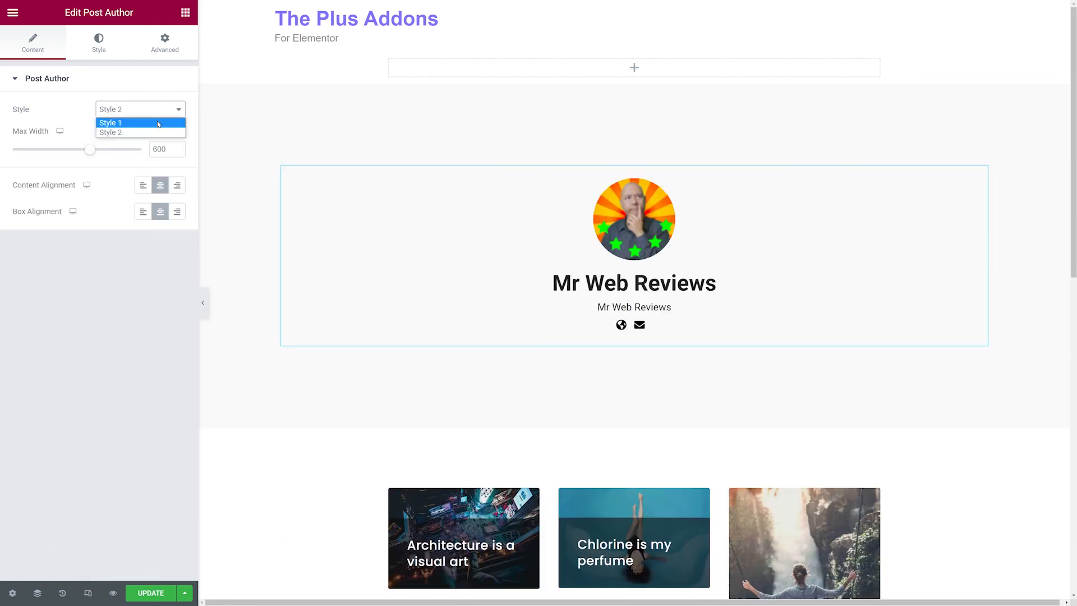
{"action": "left_click", "coordinate": [159, 122]}
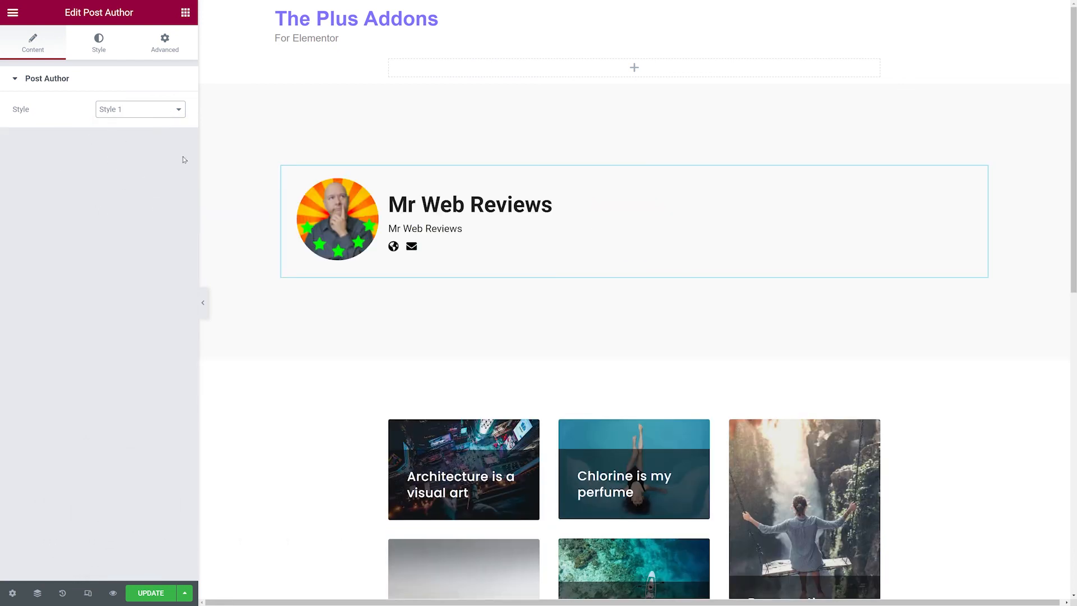
{"action": "left_click", "coordinate": [171, 111]}
{"action": "left_click", "coordinate": [169, 129]}
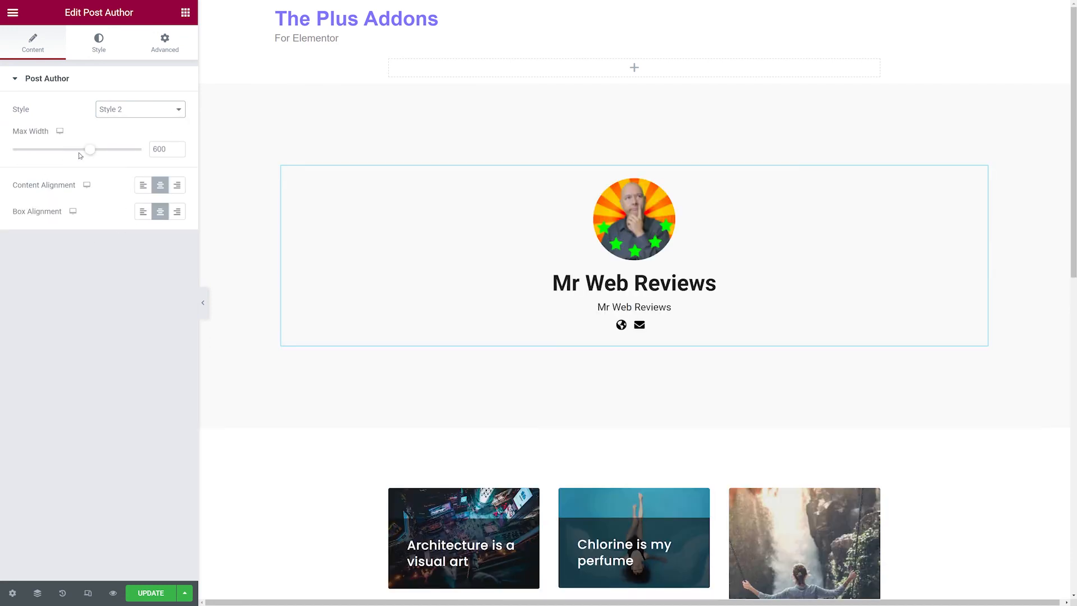
Try left, right and center content and box alignments on the Post Author widget, ending centered.
{"action": "left_click", "coordinate": [143, 186]}
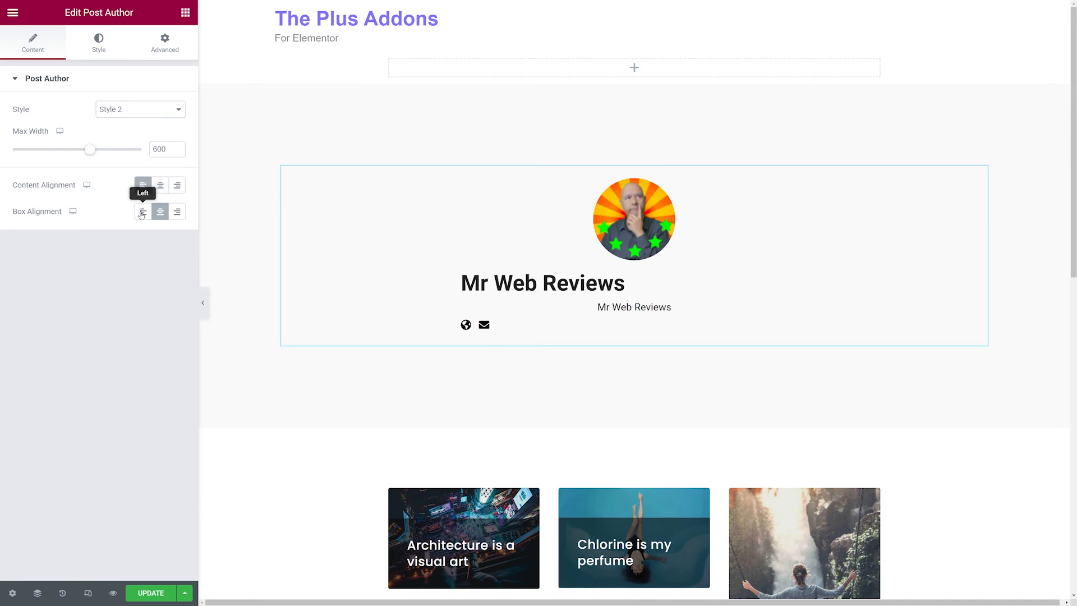
{"action": "left_click", "coordinate": [143, 213]}
{"action": "left_click", "coordinate": [176, 213]}
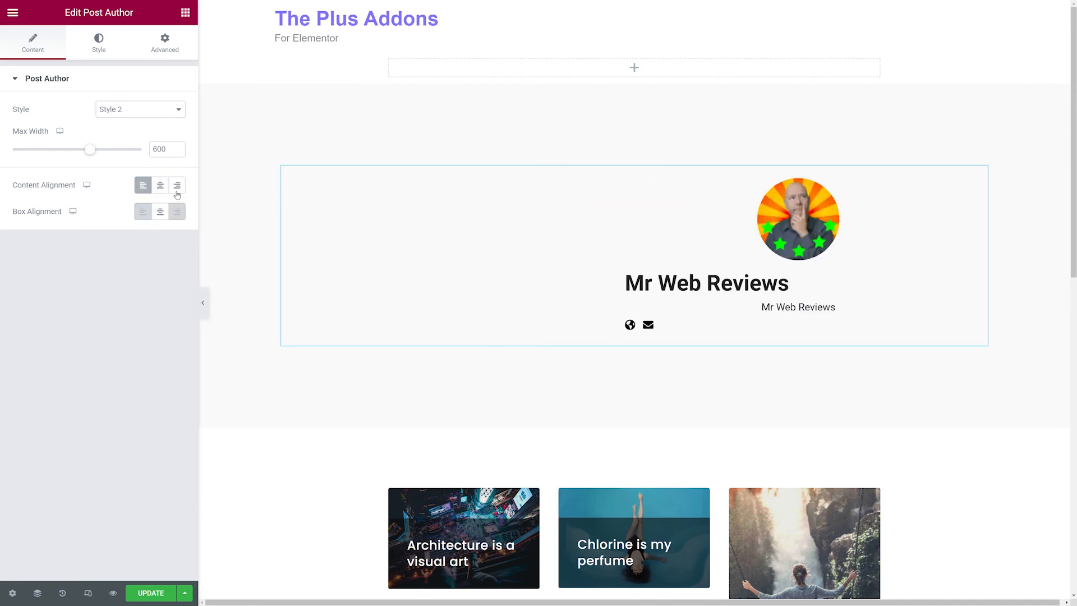
{"action": "left_click", "coordinate": [177, 186]}
{"action": "left_click", "coordinate": [160, 185]}
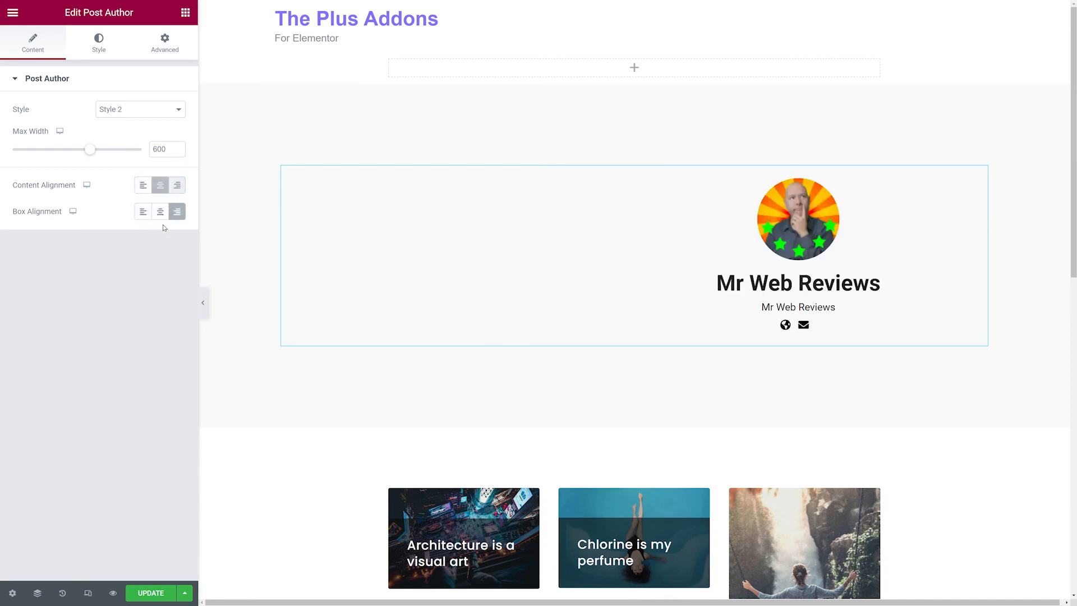
{"action": "left_click", "coordinate": [162, 218]}
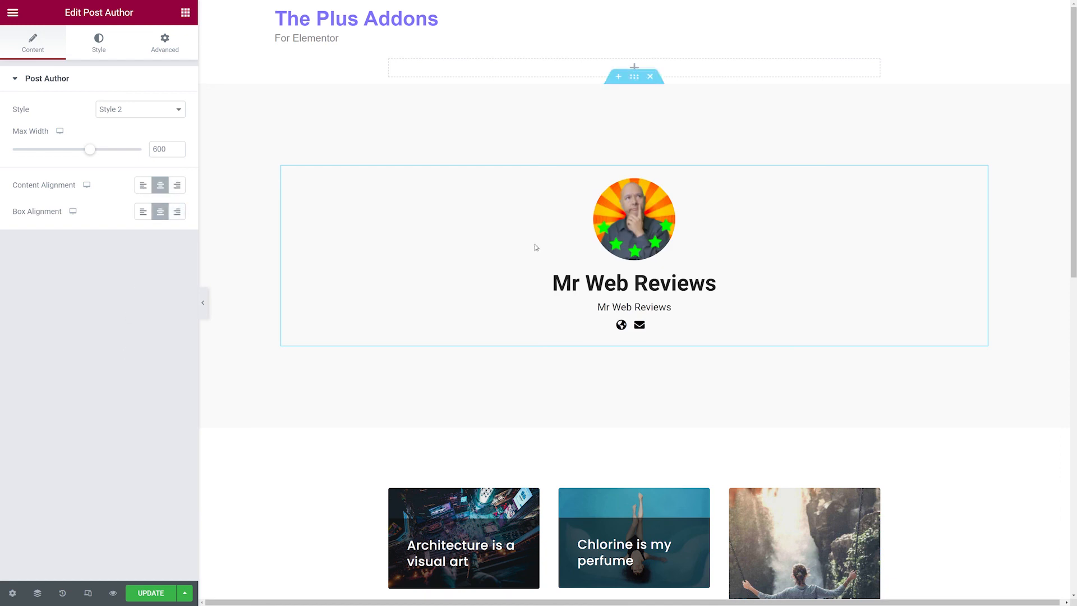
Examine the Post Author widget's style sections and the pasted posts grid widget.
{"action": "left_click", "coordinate": [106, 50]}
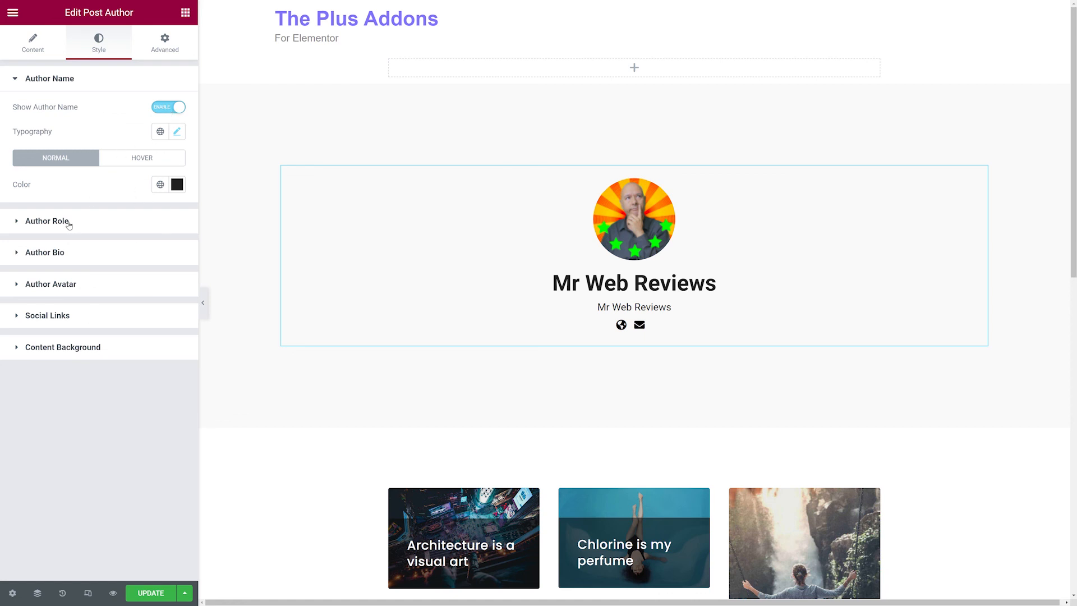
{"action": "left_click", "coordinate": [47, 221]}
{"action": "left_click", "coordinate": [67, 279]}
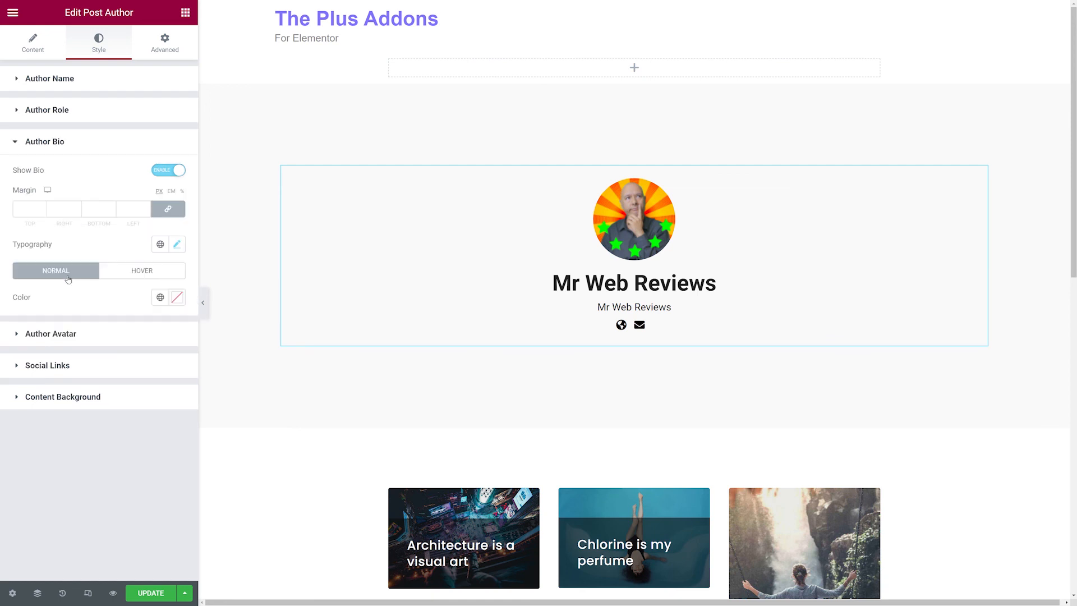
{"action": "left_click", "coordinate": [70, 336]}
{"action": "left_click", "coordinate": [73, 360]}
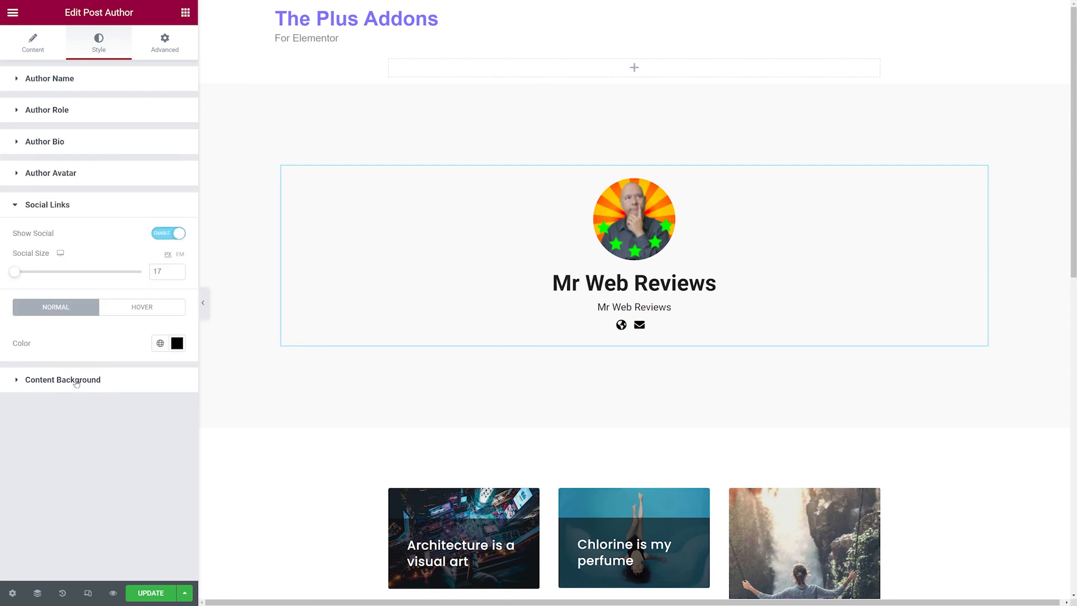
{"action": "left_click", "coordinate": [77, 382]}
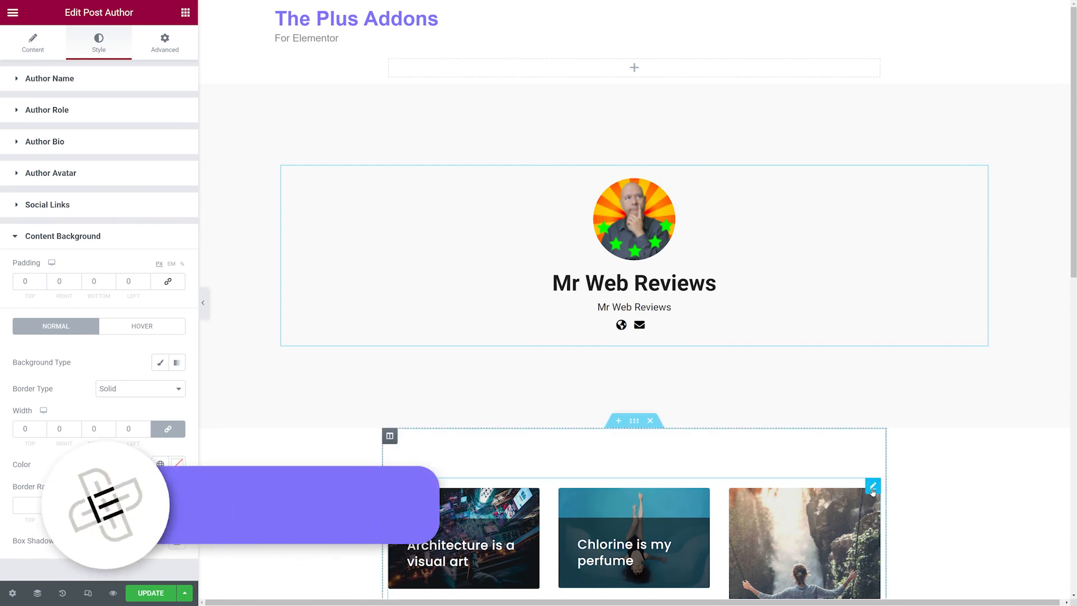
{"action": "left_click", "coordinate": [872, 487]}
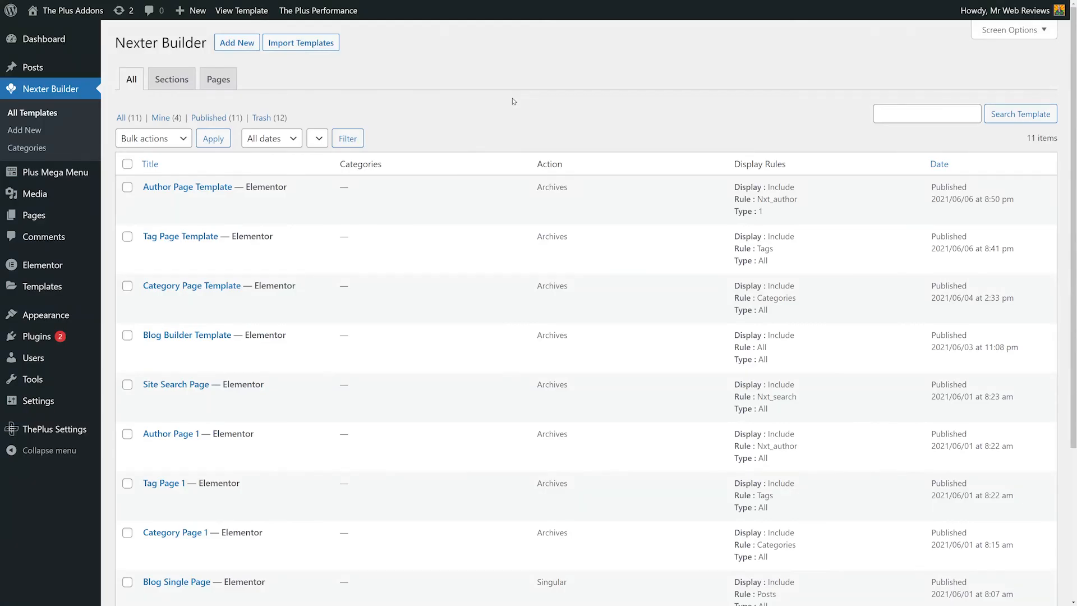
Add a new Nexter Builder template titled Search Result Page Template with Pages layout and Archives type.
{"action": "left_click", "coordinate": [241, 46]}
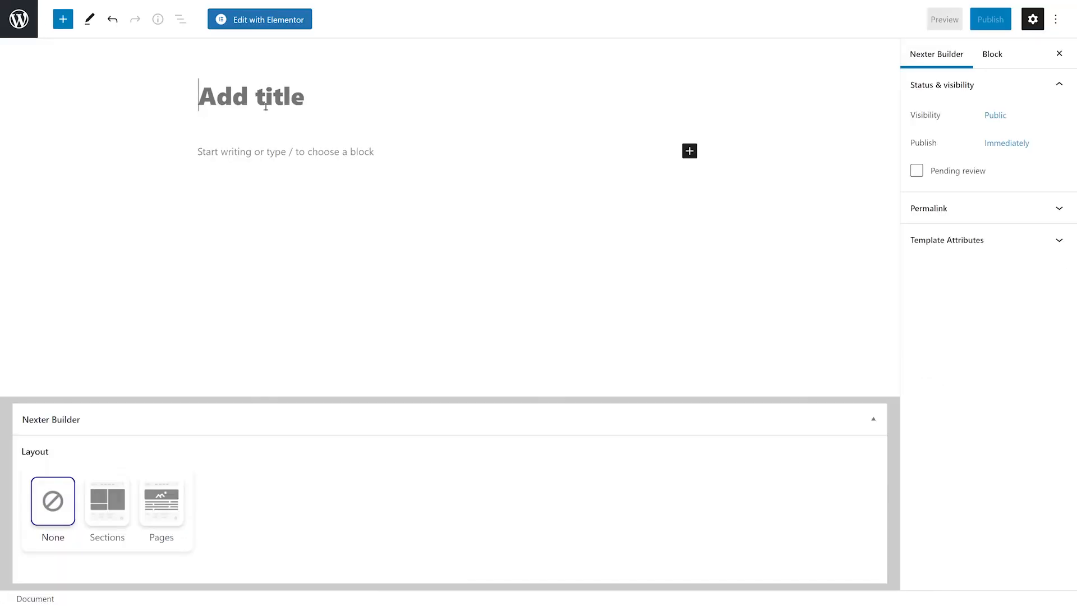
{"action": "type", "text": "Search Result Page Template"}
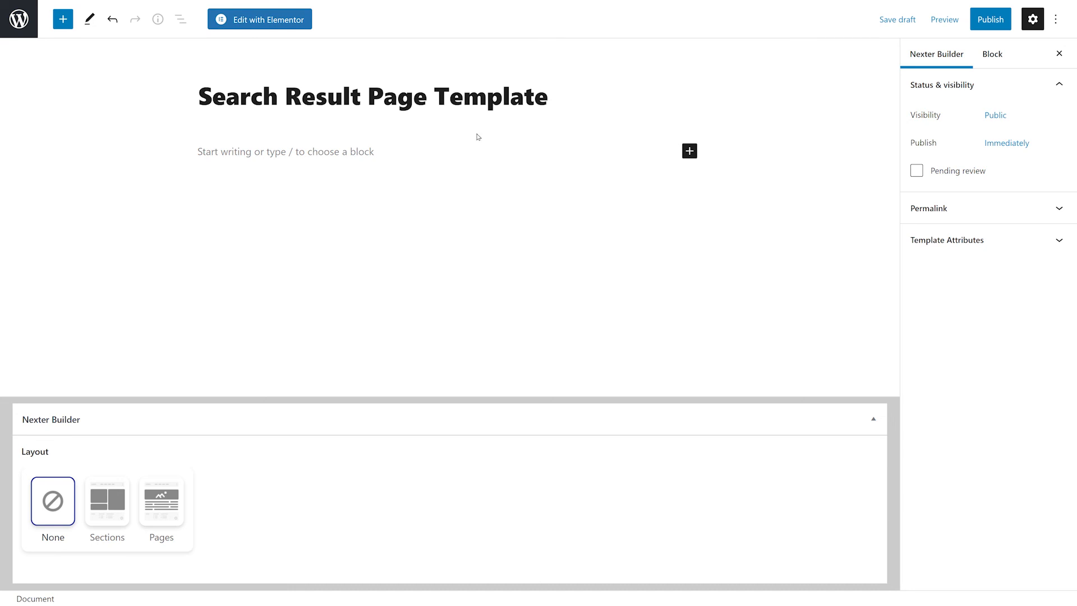
{"action": "left_click", "coordinate": [166, 496]}
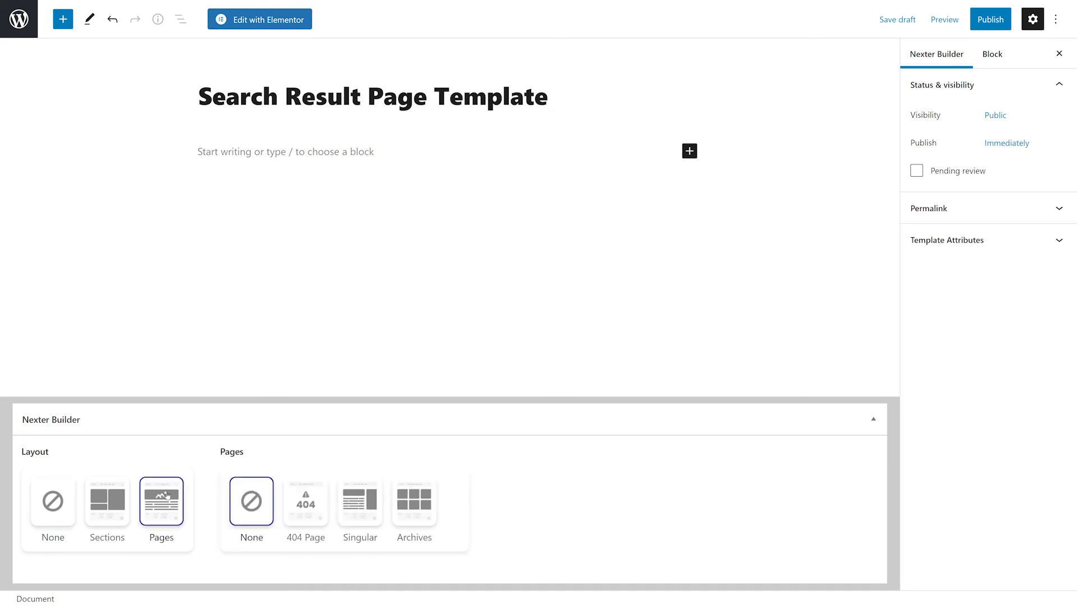
{"action": "left_click", "coordinate": [414, 499]}
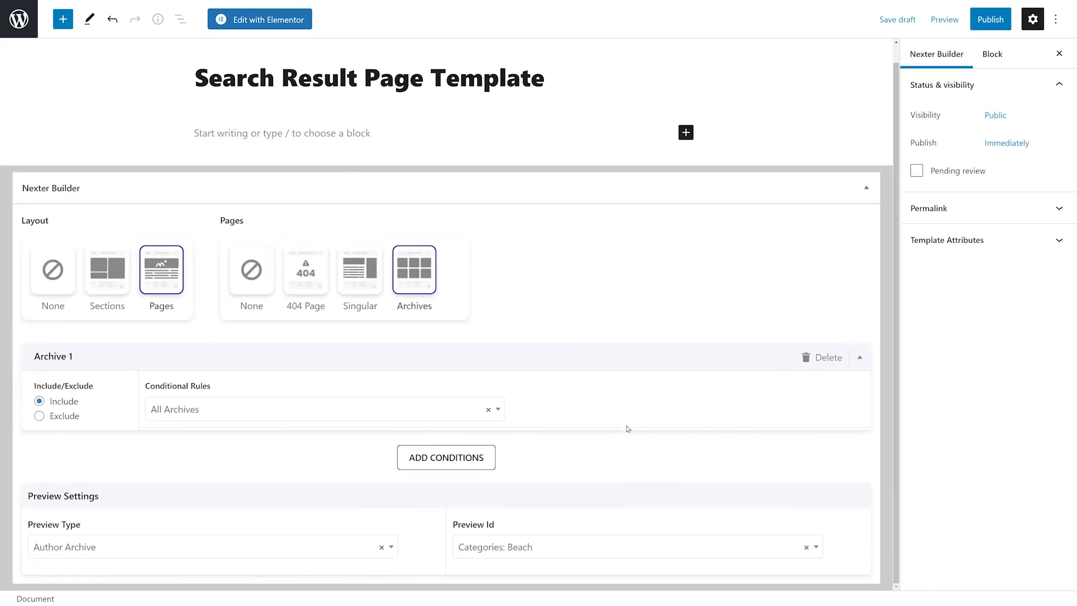
Set the conditional rule to Search Results and clear the preview ID selection.
{"action": "left_click", "coordinate": [496, 415]}
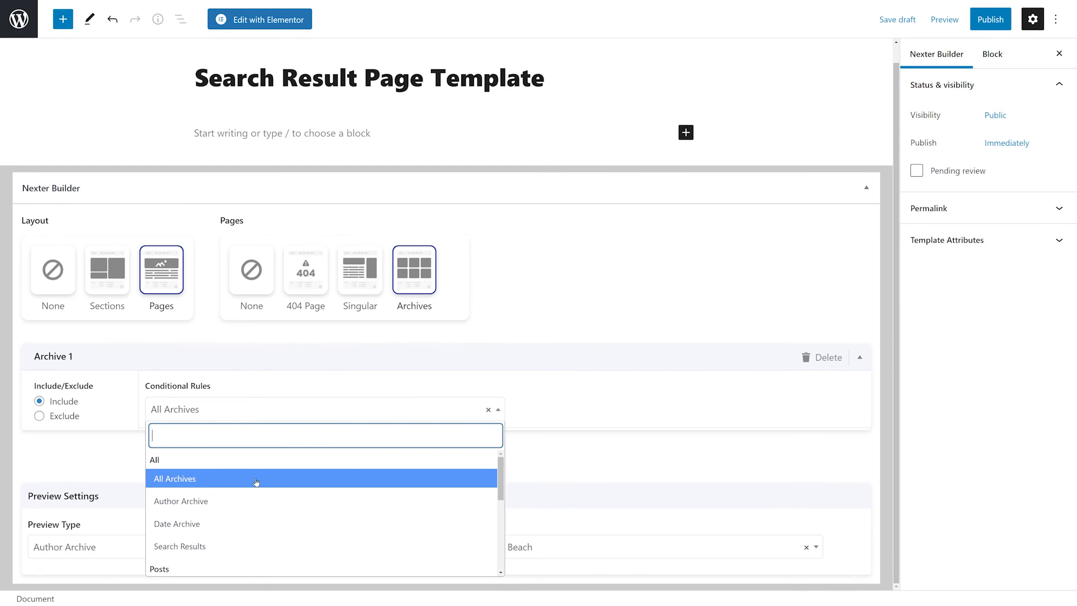
{"action": "left_click", "coordinate": [229, 546]}
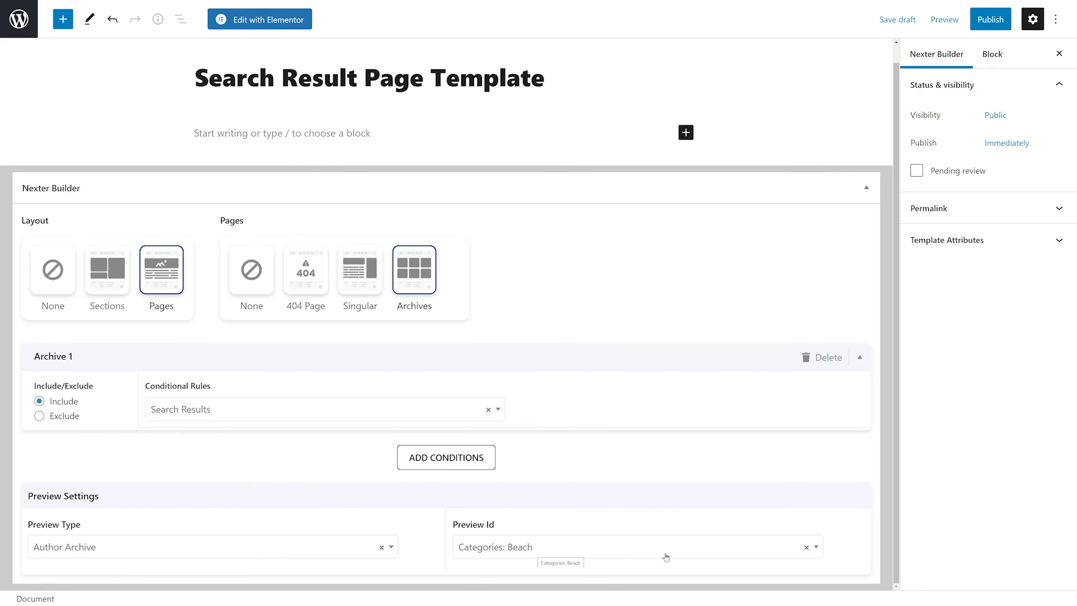
{"action": "left_click", "coordinate": [806, 551]}
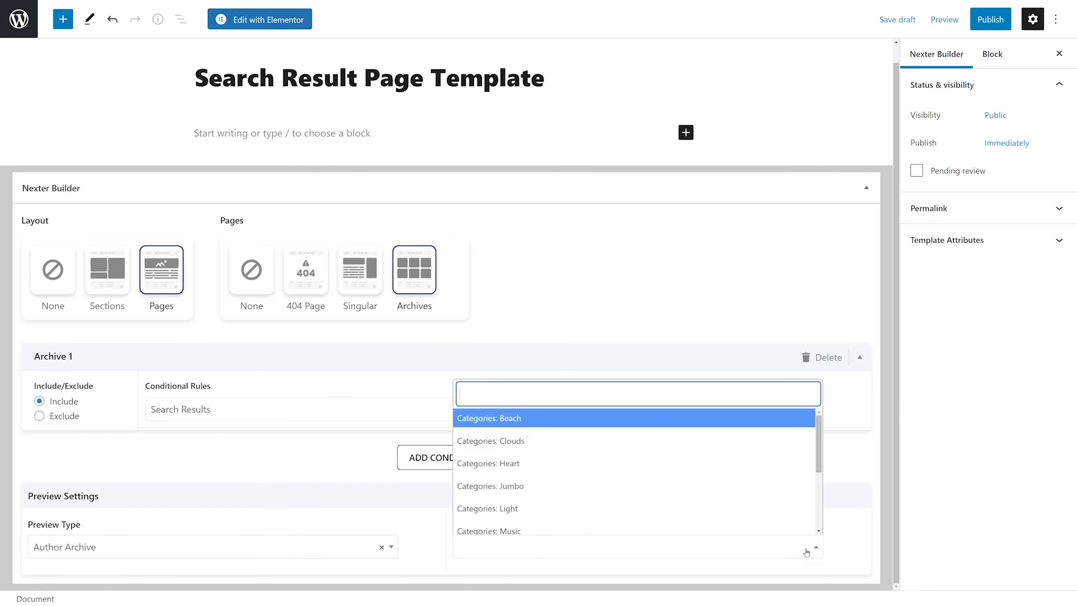
{"action": "left_click", "coordinate": [849, 536]}
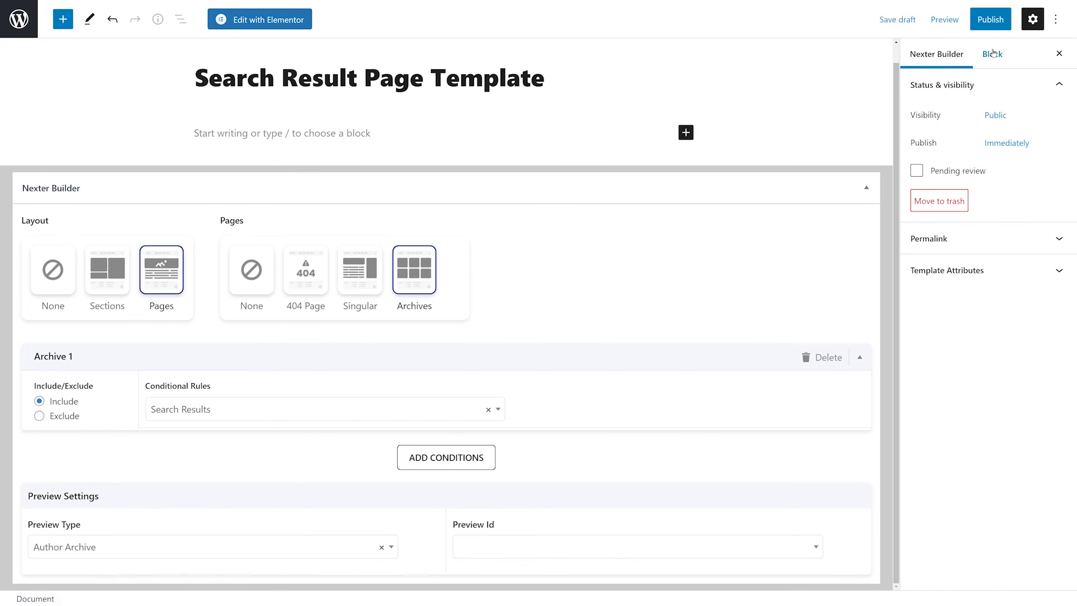
Publish the search result template and open it in Elementor.
{"action": "left_click", "coordinate": [990, 19]}
{"action": "left_click", "coordinate": [937, 23]}
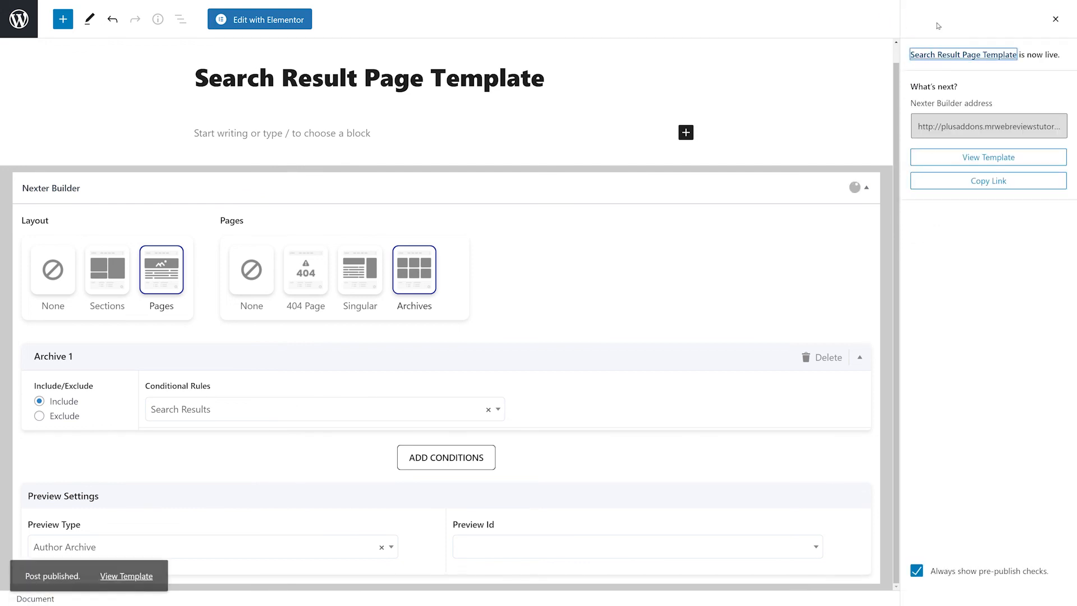
{"action": "left_click", "coordinate": [263, 21]}
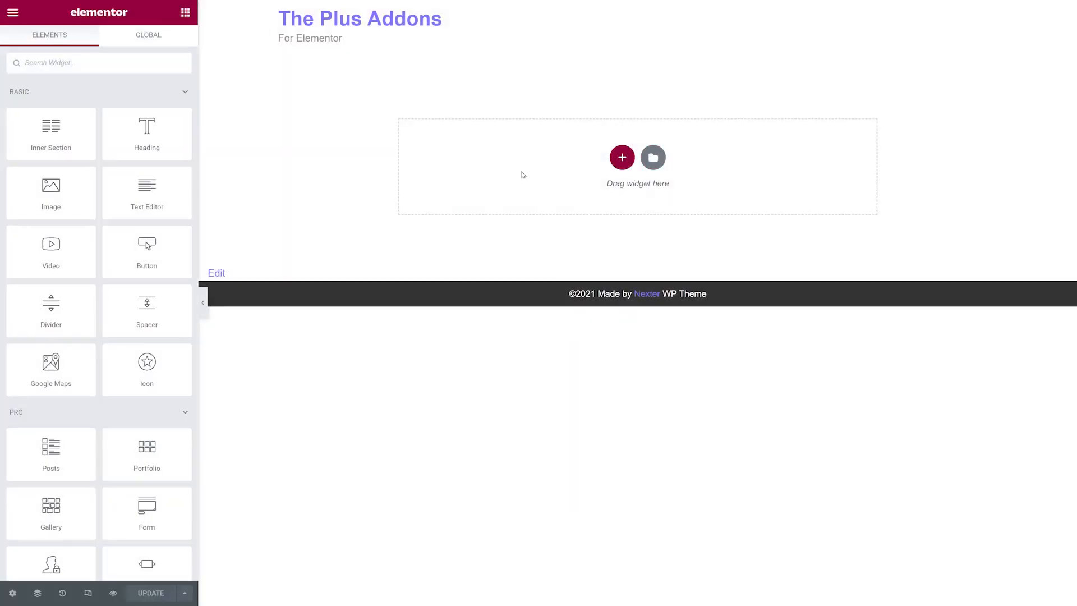
Add a one-column section, copy the search results banner from The Plus Addons demo page, and Plus Paste it into the section.
{"action": "left_click", "coordinate": [622, 158]}
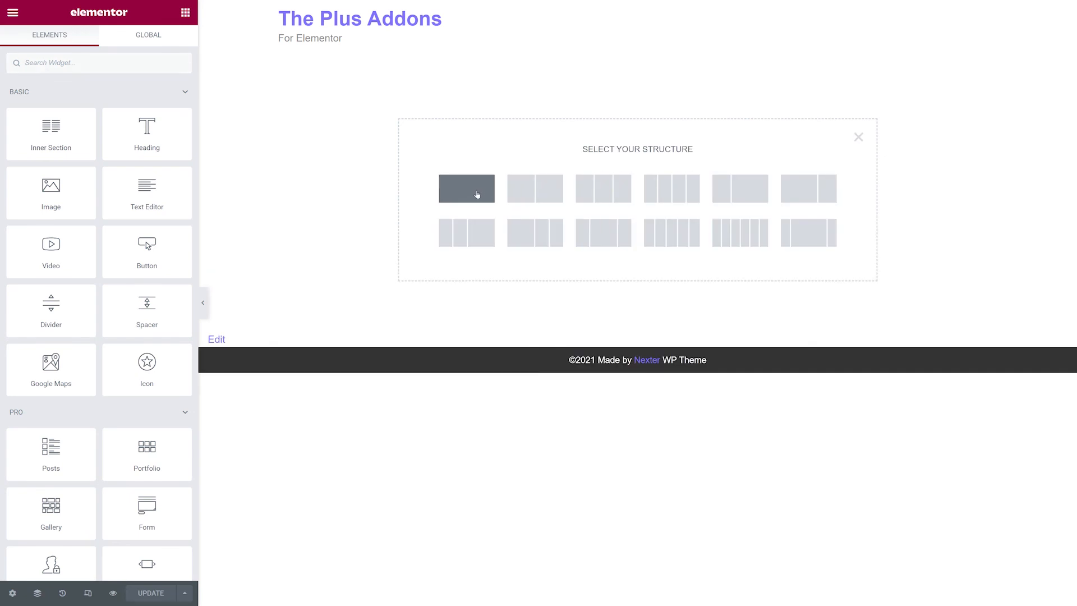
{"action": "left_click", "coordinate": [476, 195]}
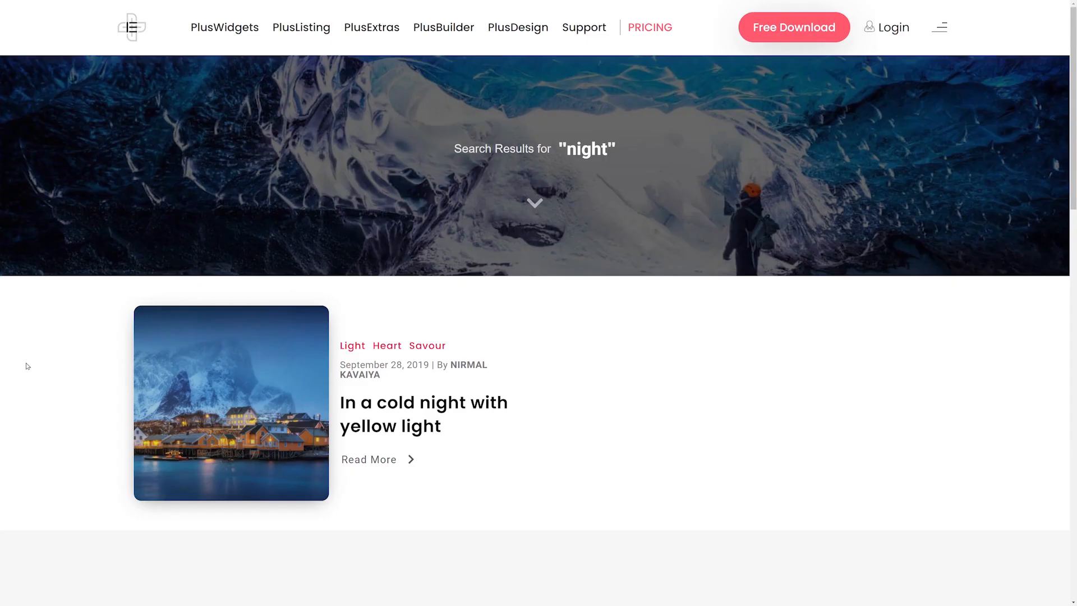
{"action": "mouse_move", "coordinate": [278, 224]}
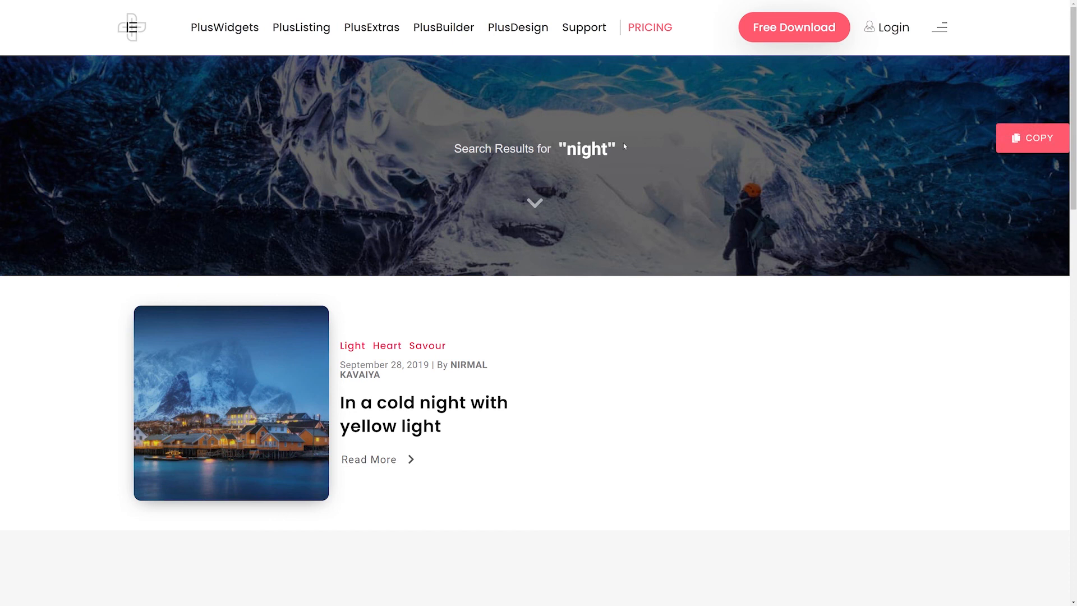
{"action": "left_click", "coordinate": [1032, 147]}
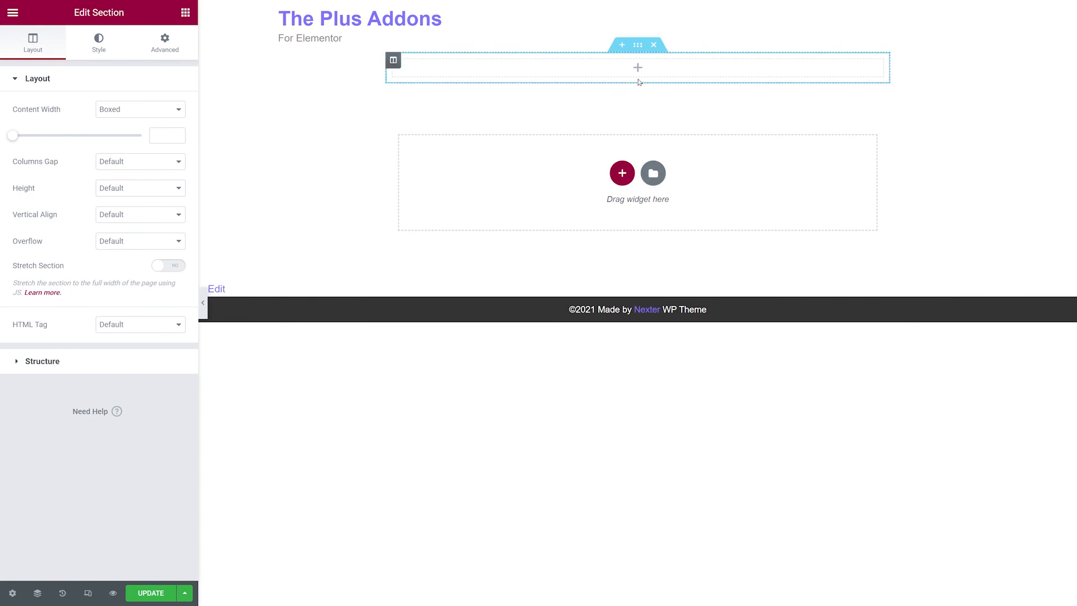
{"action": "right_click", "coordinate": [638, 69]}
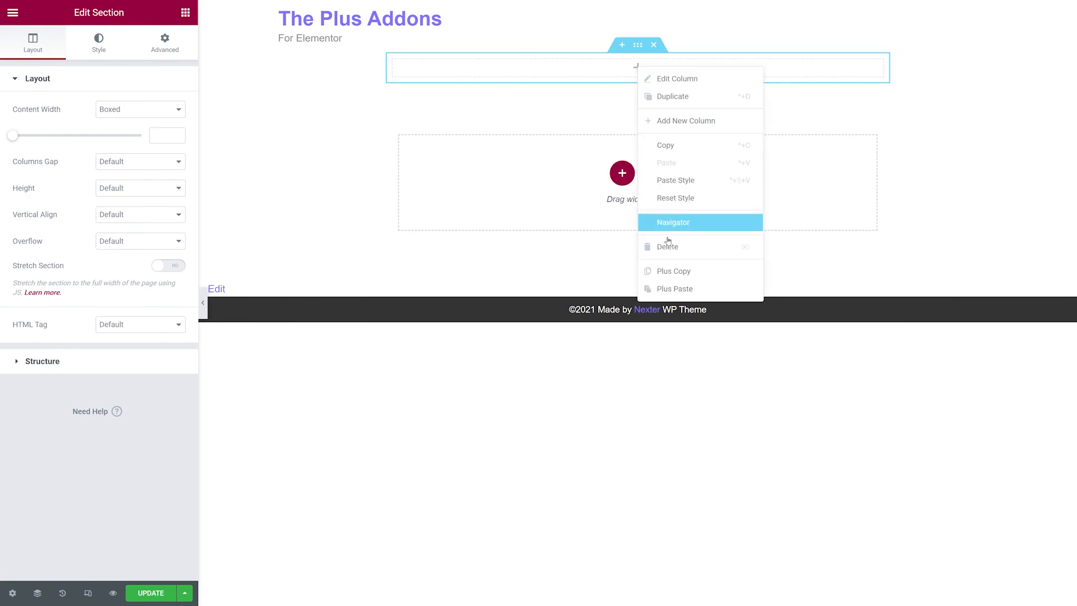
{"action": "left_click", "coordinate": [676, 289]}
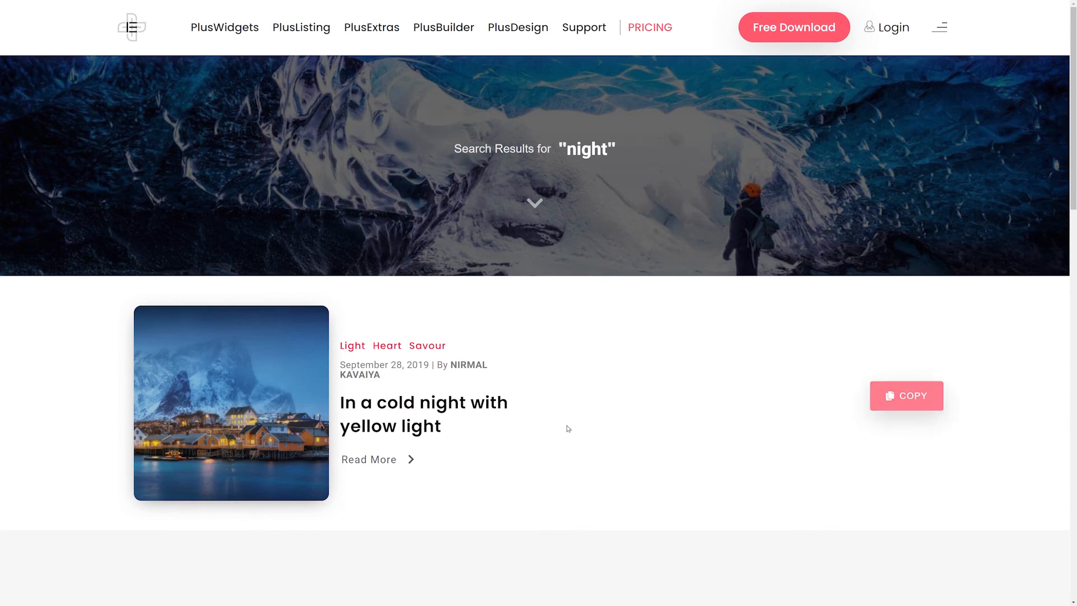
Copy the demo's search results posts grid section and Plus Paste it below the banner in the template.
{"action": "left_click", "coordinate": [901, 411]}
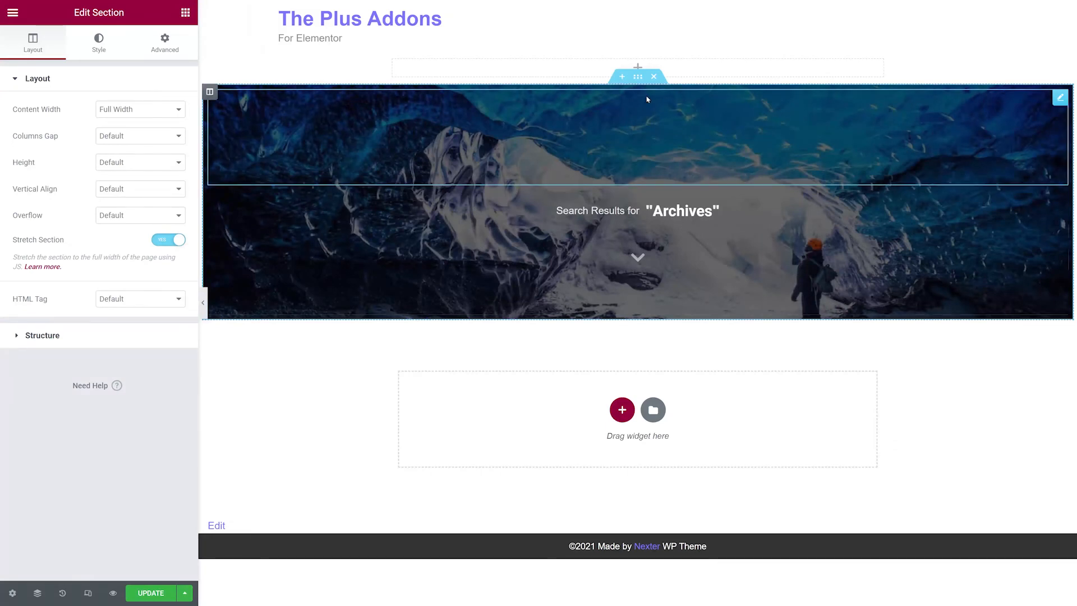
{"action": "right_click", "coordinate": [638, 79]}
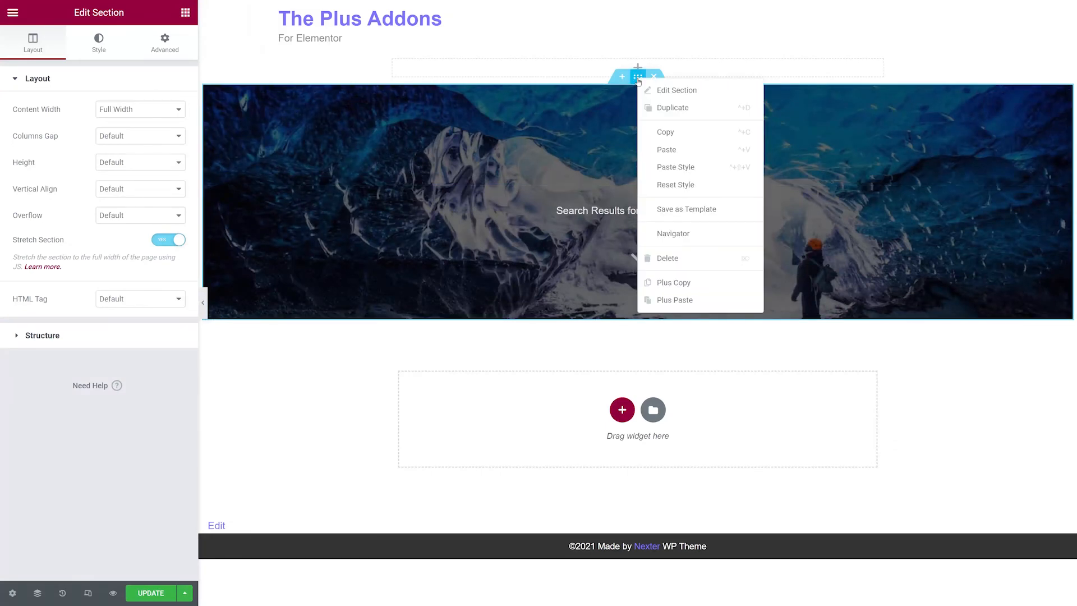
{"action": "left_click", "coordinate": [672, 307]}
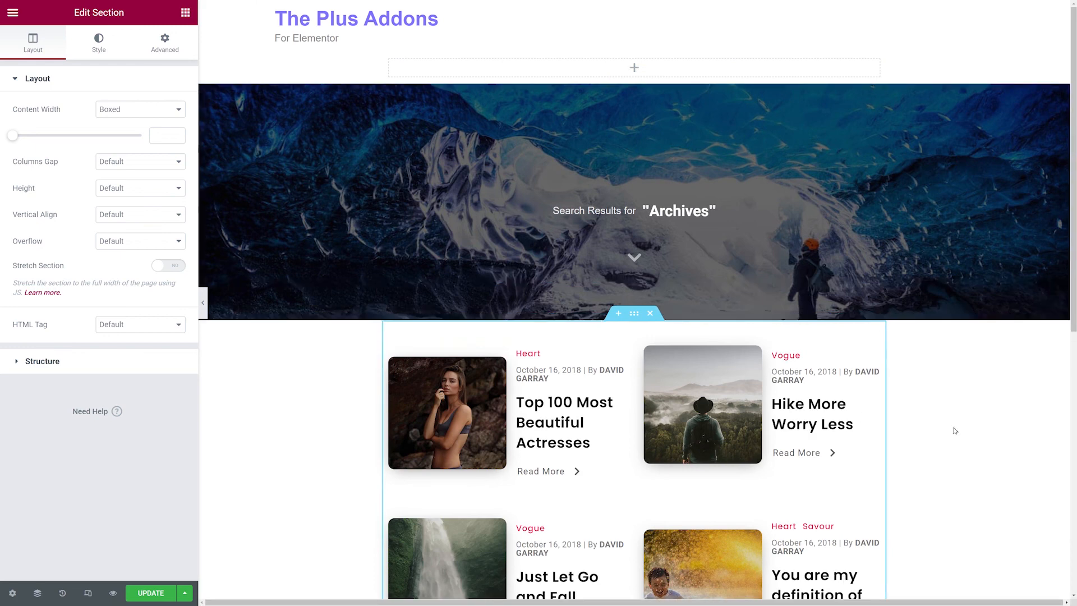
{"action": "scroll", "coordinate": [953, 432], "scroll_direction": "down", "scroll_amount": 4}
{"action": "scroll", "coordinate": [955, 430], "scroll_direction": "down", "scroll_amount": 2}
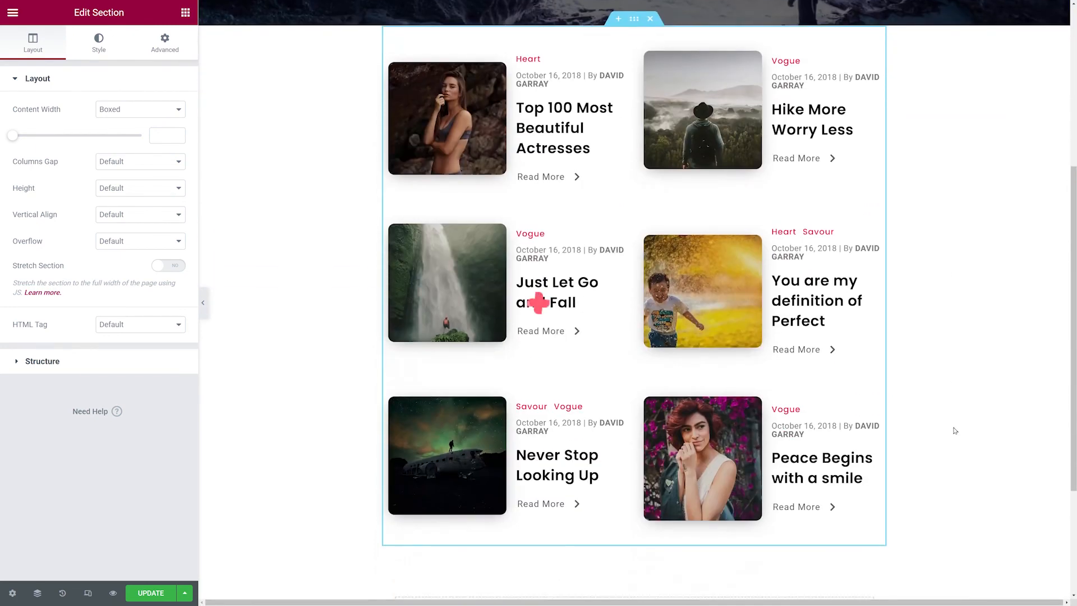